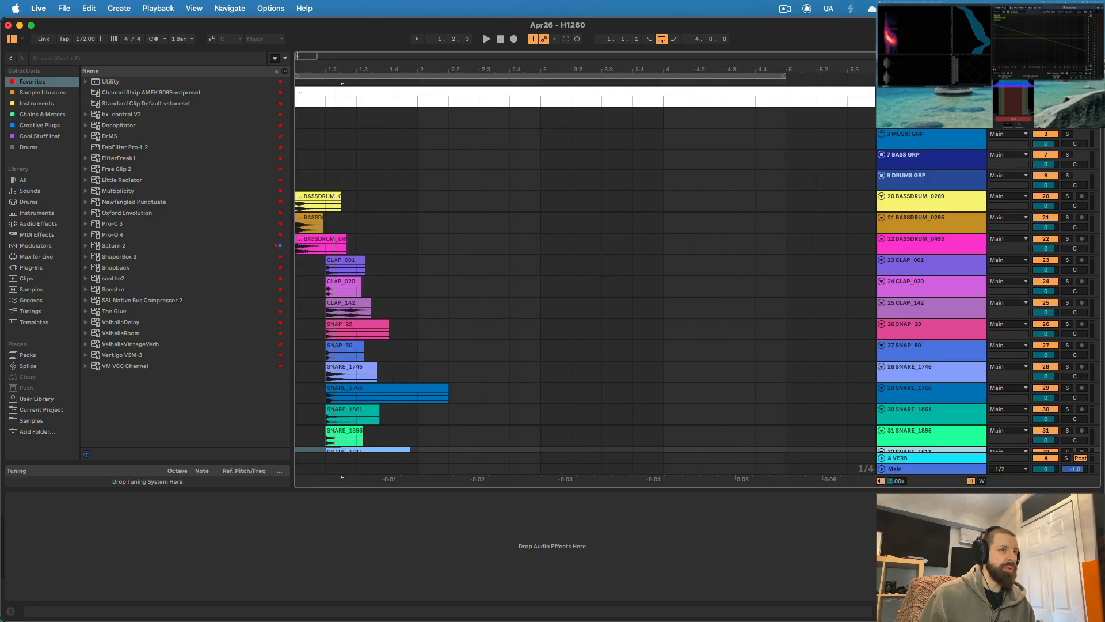
Set the loop to two bars from 1.1.1 and leave only BASSDRUM_0269 active among the individual drum sample tracks.
{"action": "left_click", "coordinate": [431, 247]}
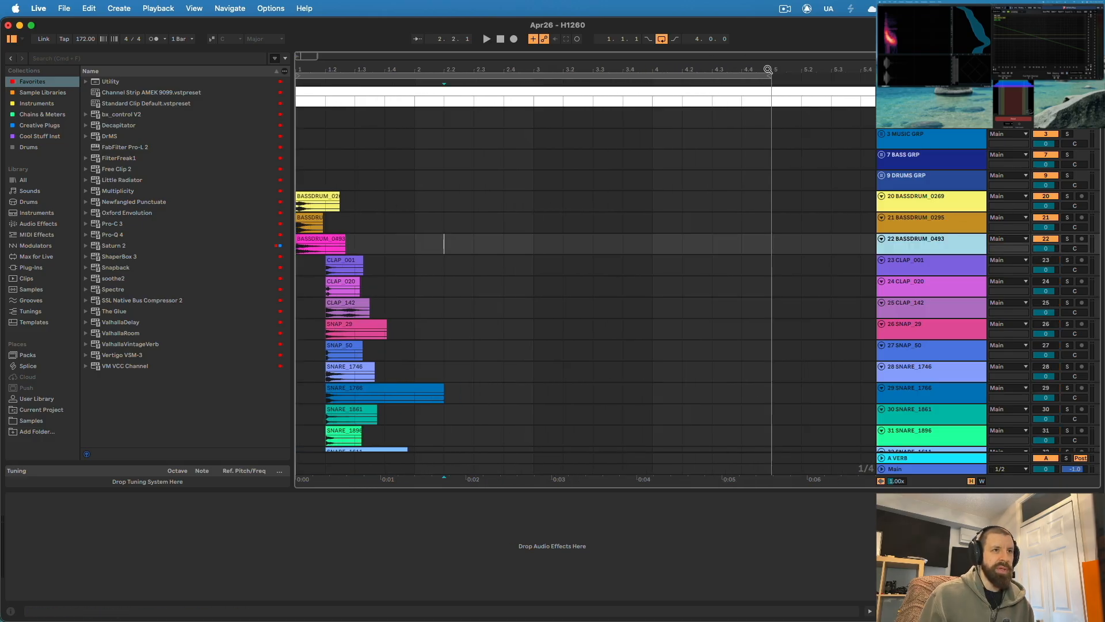
{"action": "left_click", "coordinate": [321, 194]}
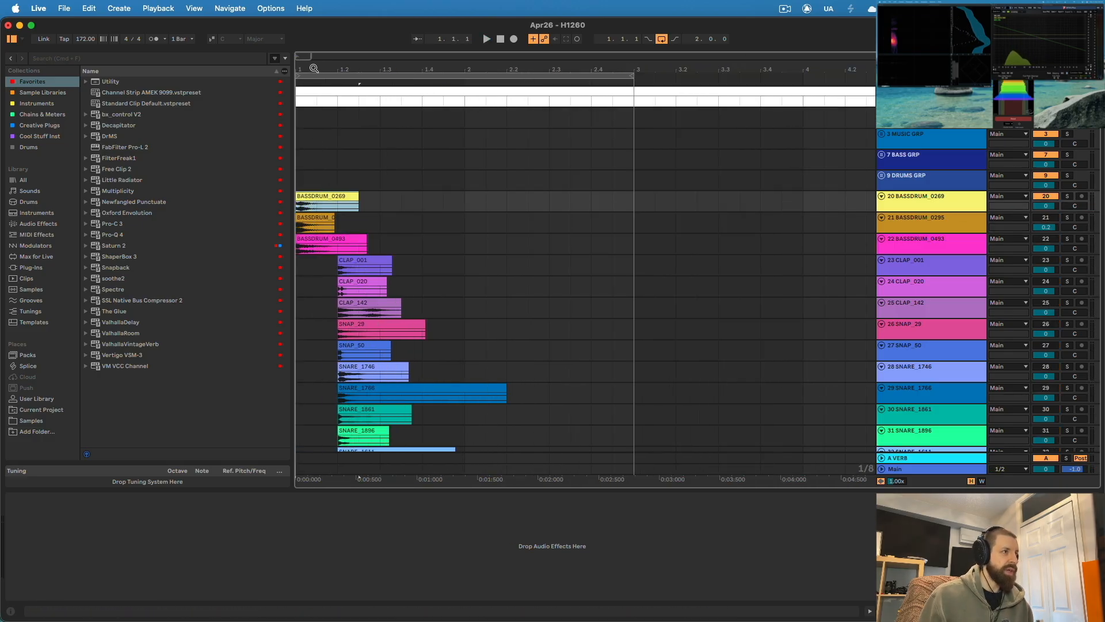
{"action": "left_click_drag", "start_coordinate": [314, 68], "coordinate": [371, 135]}
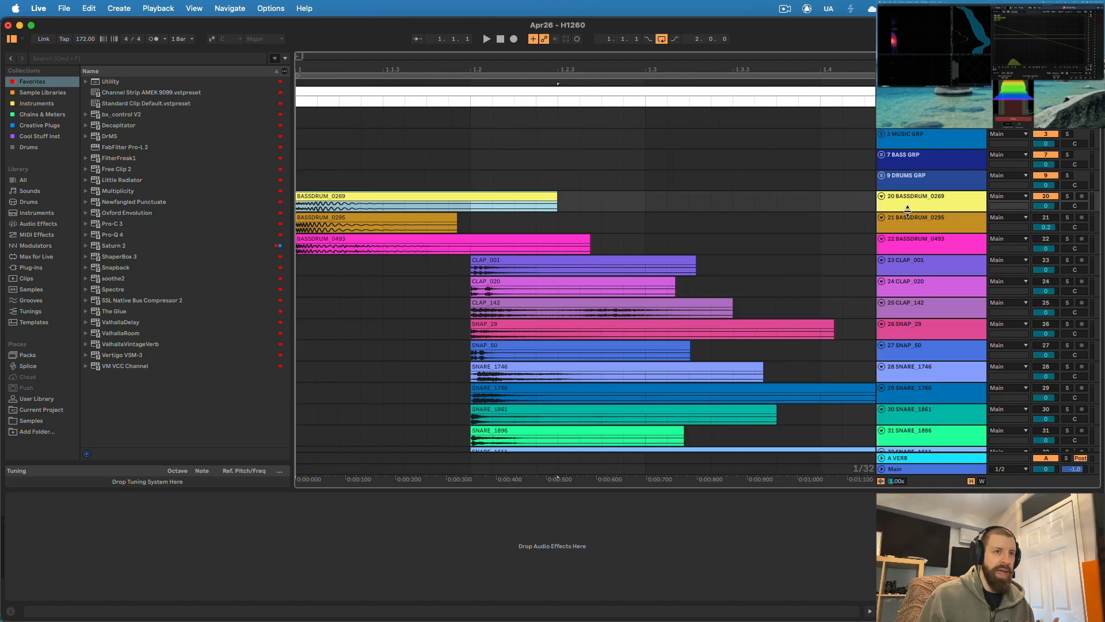
Enlarge the BASSDRUM_0269 track, shorten its clip to about 217 ms and play it back.
{"action": "left_click_drag", "start_coordinate": [908, 210], "coordinate": [907, 300]}
{"action": "left_click_drag", "start_coordinate": [557, 199], "coordinate": [404, 199]}
{"action": "key", "text": "space"}
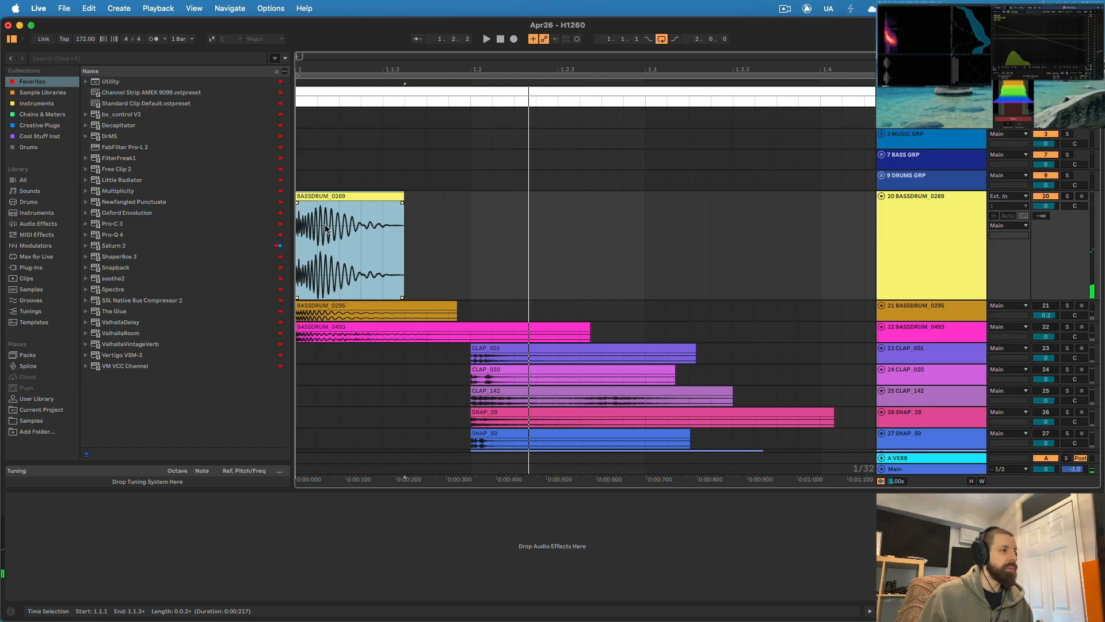
{"action": "left_click_drag", "start_coordinate": [344, 69], "coordinate": [338, 186]}
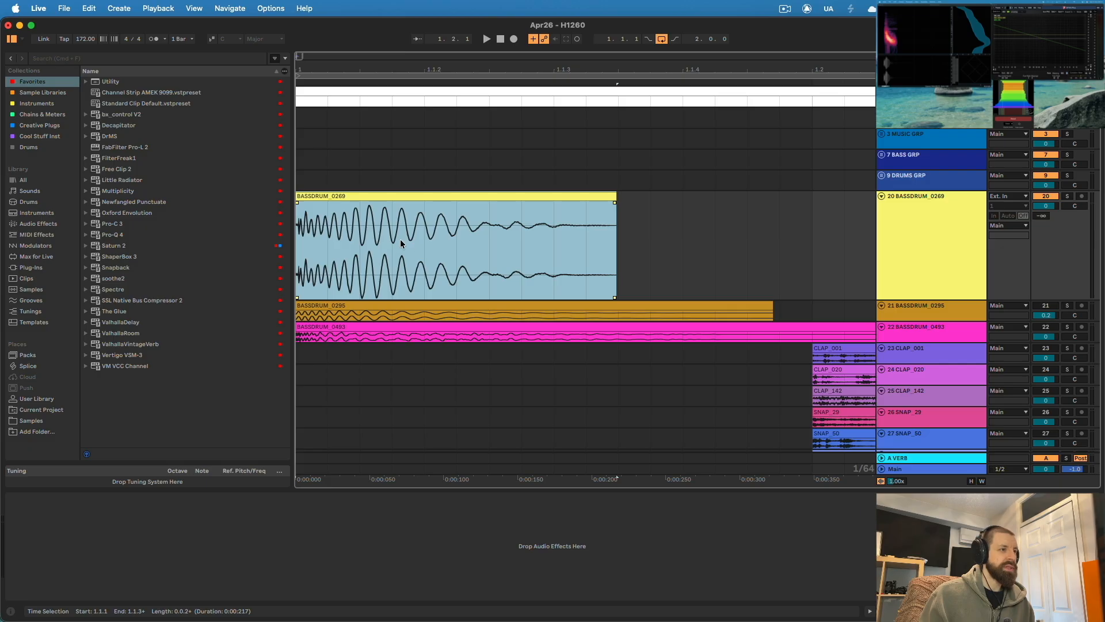
{"action": "key", "text": "space"}
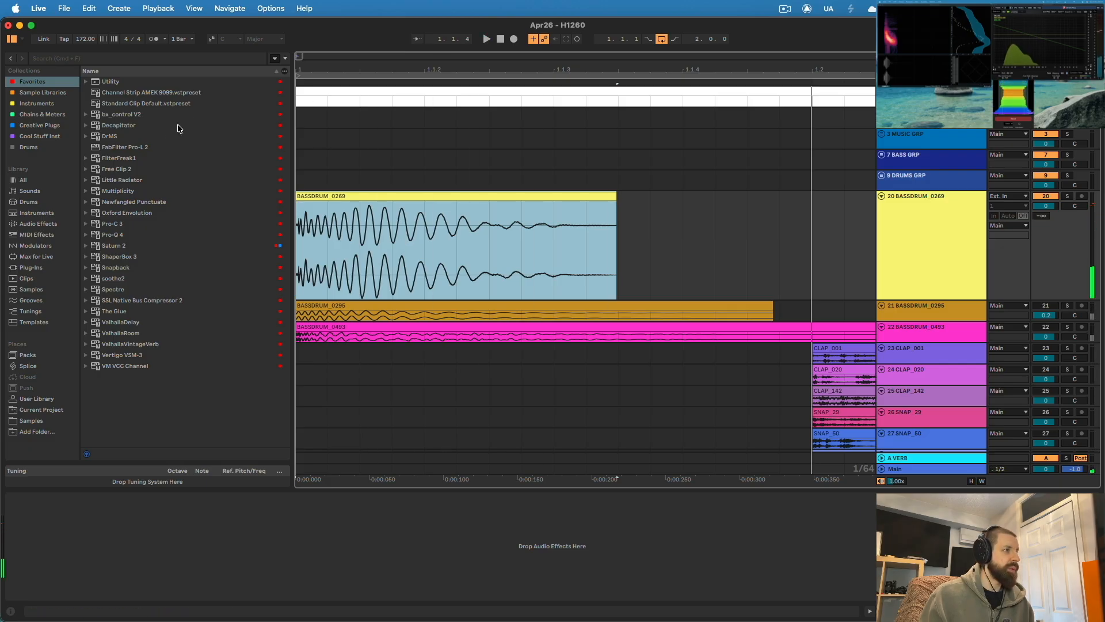
Add ShaperBox 3 with a Clean HP 6dB Filter shaper to BASSDRUM_0269, using a 1/4 LFO length and a flat 20.6 Hz cutoff.
{"action": "double_click", "coordinate": [121, 257]}
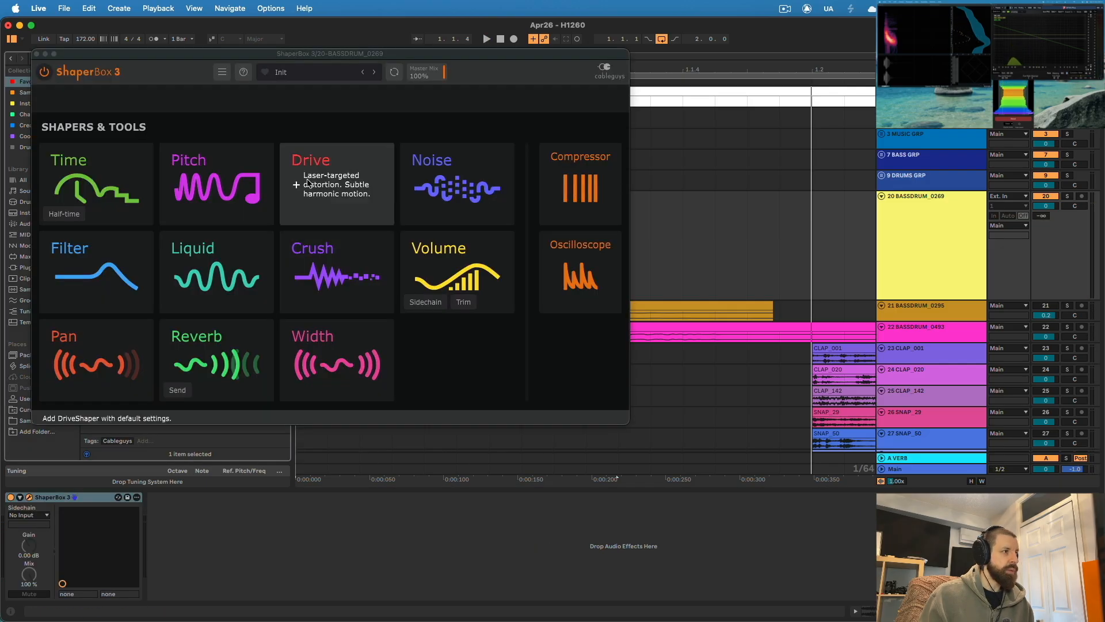
{"action": "left_click", "coordinate": [143, 250]}
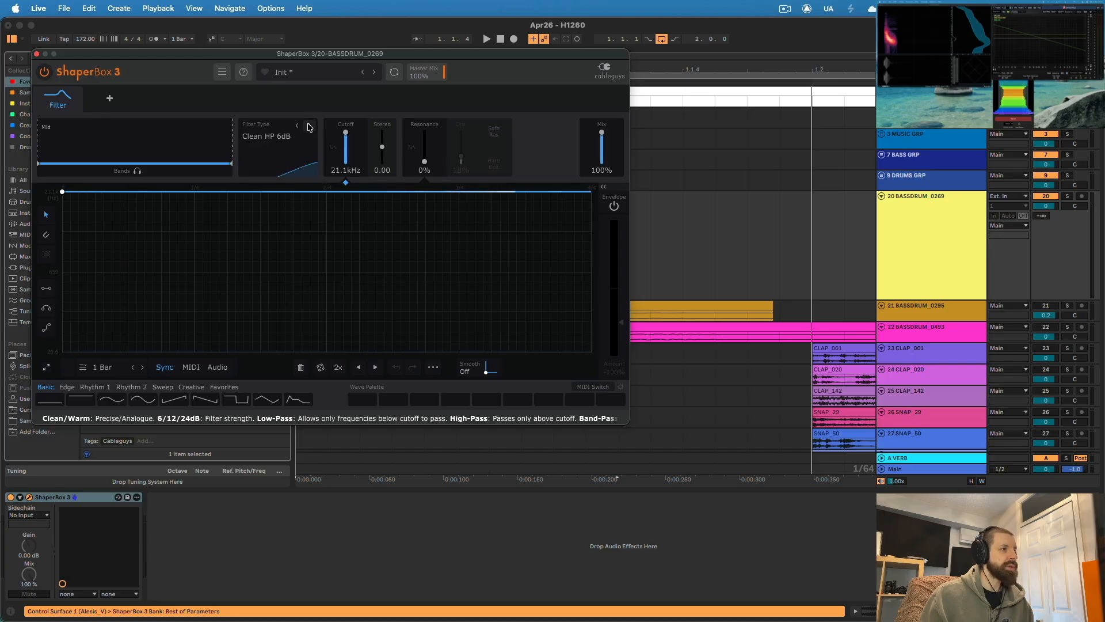
{"action": "left_click", "coordinate": [133, 367]}
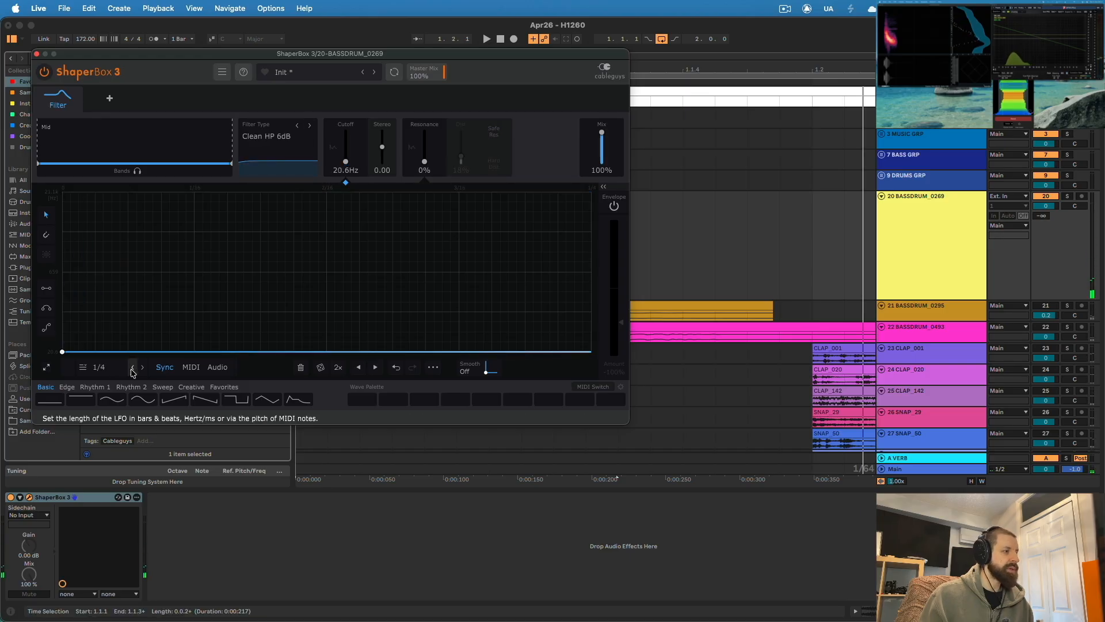
{"action": "left_click", "coordinate": [132, 369]}
{"action": "key", "text": "space"}
{"action": "key", "text": "space"}
{"action": "key", "text": "space"}
{"action": "left_click", "coordinate": [142, 369]}
{"action": "key", "text": "space"}
{"action": "key", "text": "space"}
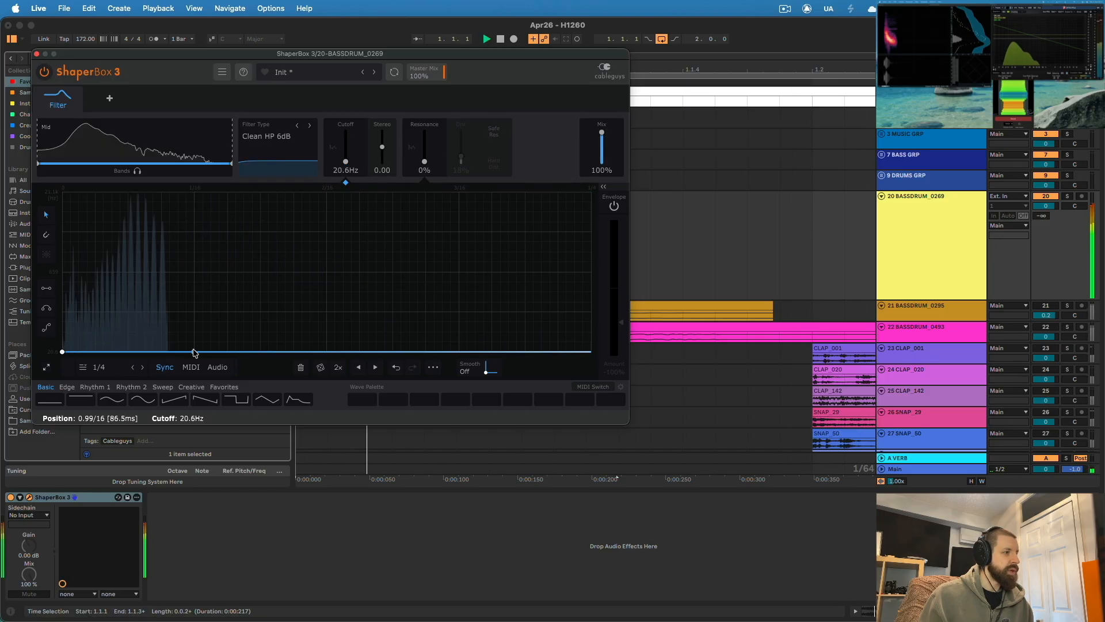
{"action": "key", "text": "space"}
Shape the filter's cutoff line to stay low through the kick's punch and sweep up in a curve to about 300 Hz, auditioning it.
{"action": "left_click", "coordinate": [194, 352]}
{"action": "left_click", "coordinate": [199, 261]}
{"action": "key", "text": "space"}
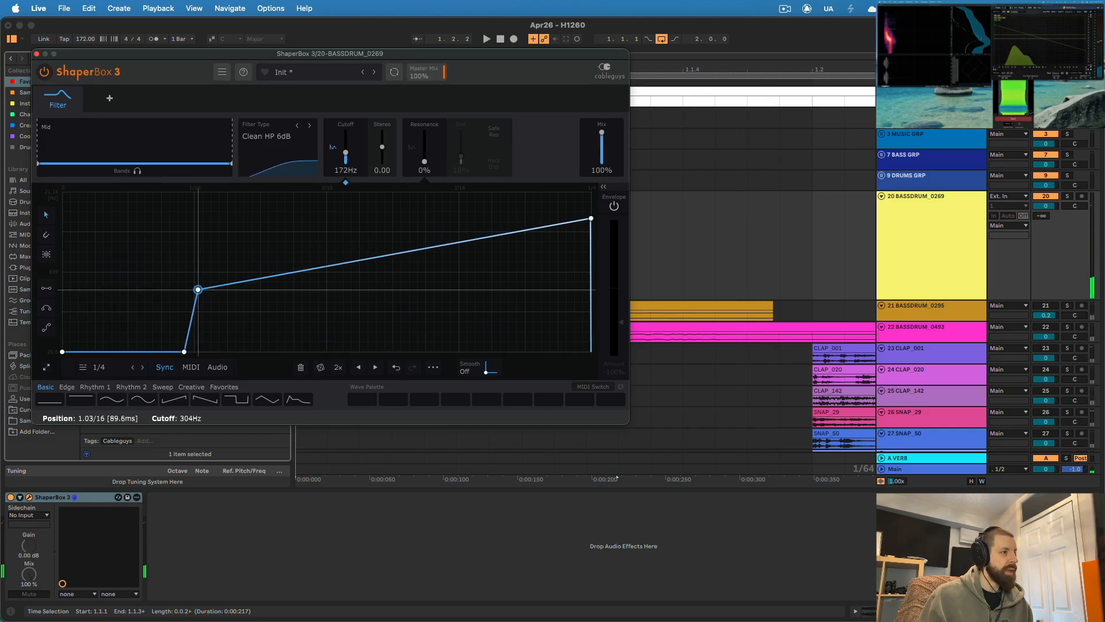
{"action": "key", "text": "space"}
{"action": "left_click_drag", "start_coordinate": [191, 320], "coordinate": [192, 334]}
{"action": "left_click_drag", "start_coordinate": [198, 290], "coordinate": [226, 293]}
{"action": "left_click_drag", "start_coordinate": [184, 352], "coordinate": [170, 351]}
{"action": "left_click_drag", "start_coordinate": [225, 294], "coordinate": [226, 287]}
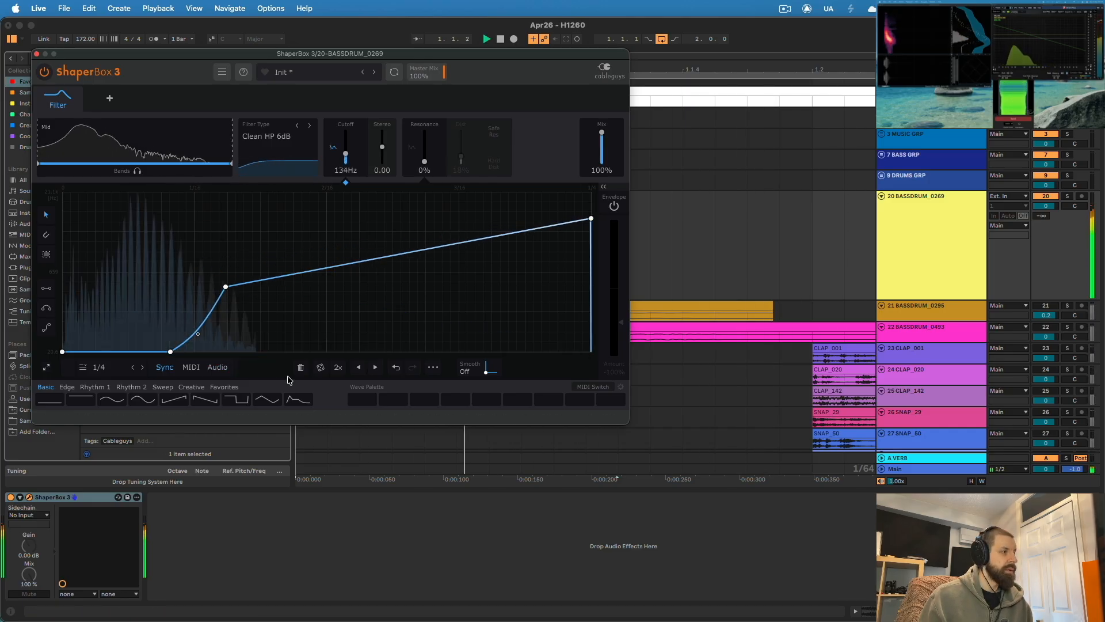
{"action": "key", "text": "space"}
{"action": "key", "text": "space"}
{"action": "key", "text": "space"}
Duplicate the BASSDRUM_0269 track and bounce the copy in place to print the filter processing.
{"action": "key", "text": "super+w"}
{"action": "left_click", "coordinate": [922, 234]}
{"action": "key", "text": "super+d"}
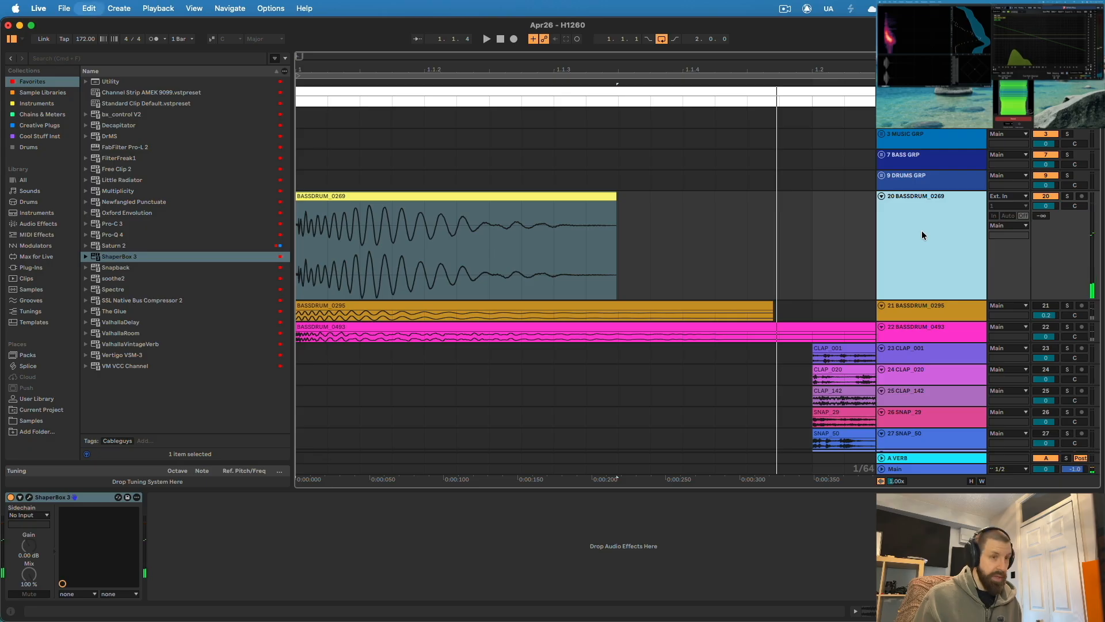
{"action": "right_click", "coordinate": [935, 350]}
{"action": "left_click", "coordinate": [972, 241]}
Remove the bounce tail and the original BASSDRUM_0269 track, and extend the bounced clip to about 304 ms.
{"action": "left_click", "coordinate": [687, 266]}
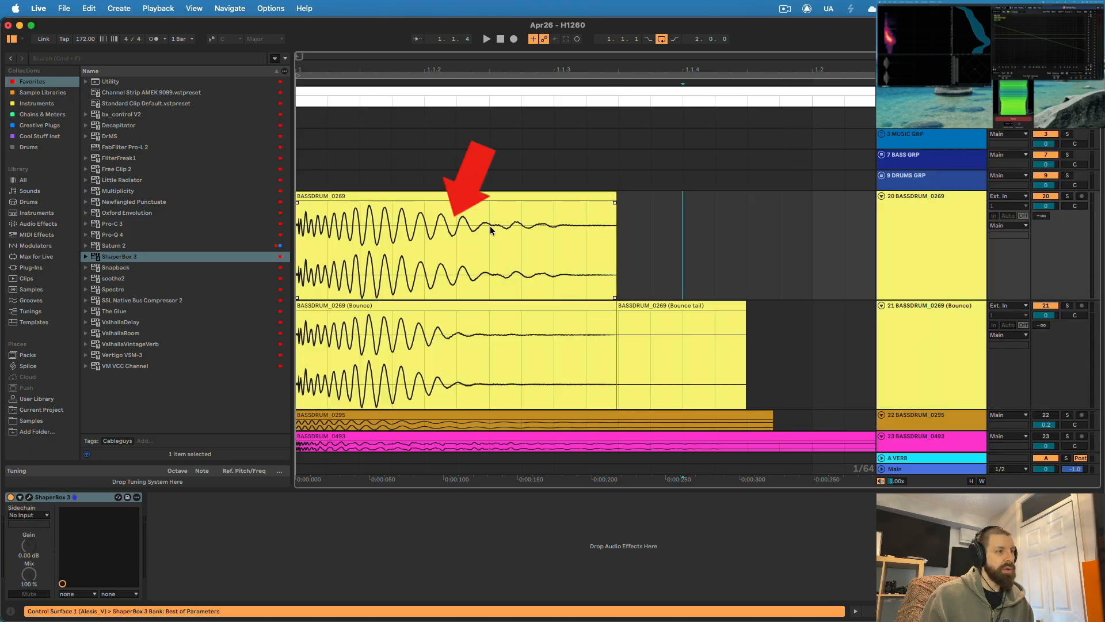
{"action": "key", "text": "Down"}
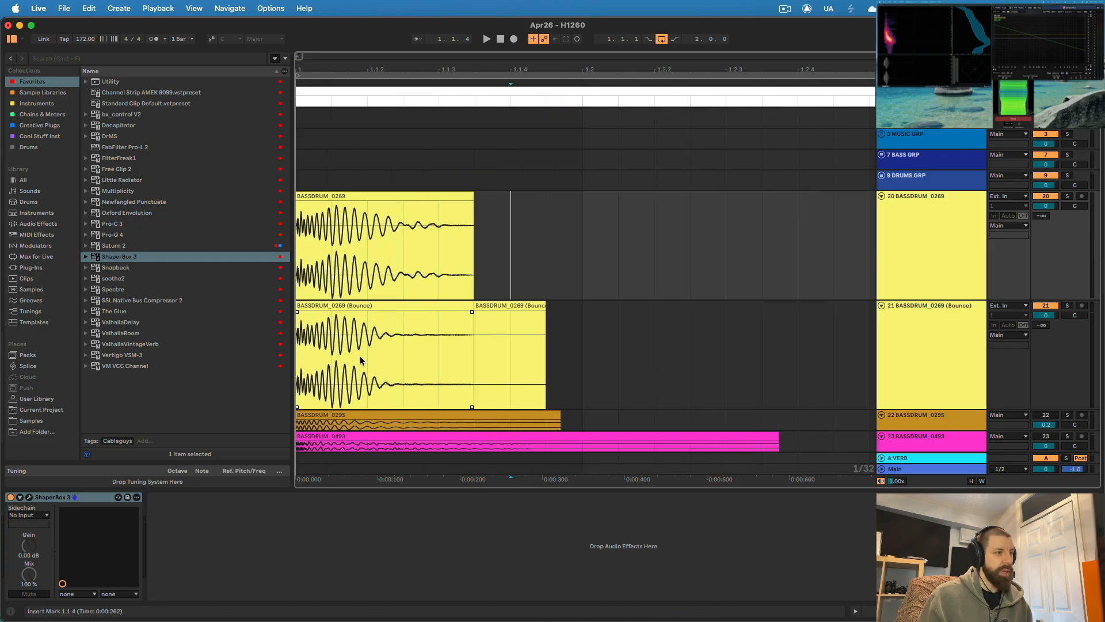
{"action": "left_click_drag", "start_coordinate": [366, 360], "coordinate": [583, 330]}
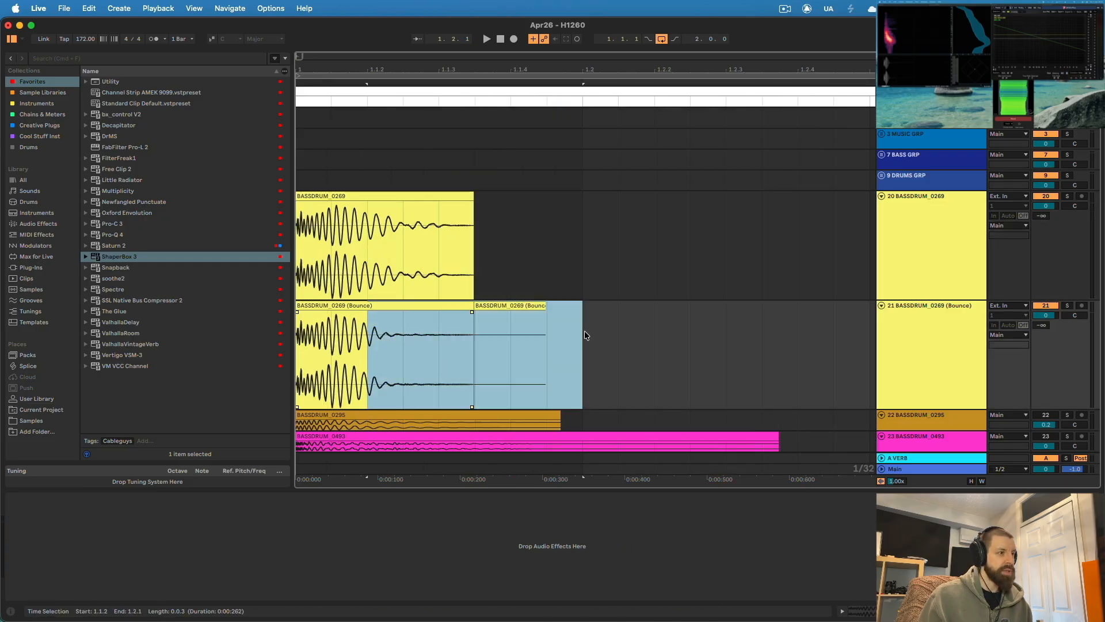
{"action": "left_click", "coordinate": [582, 330]}
{"action": "left_click", "coordinate": [915, 246]}
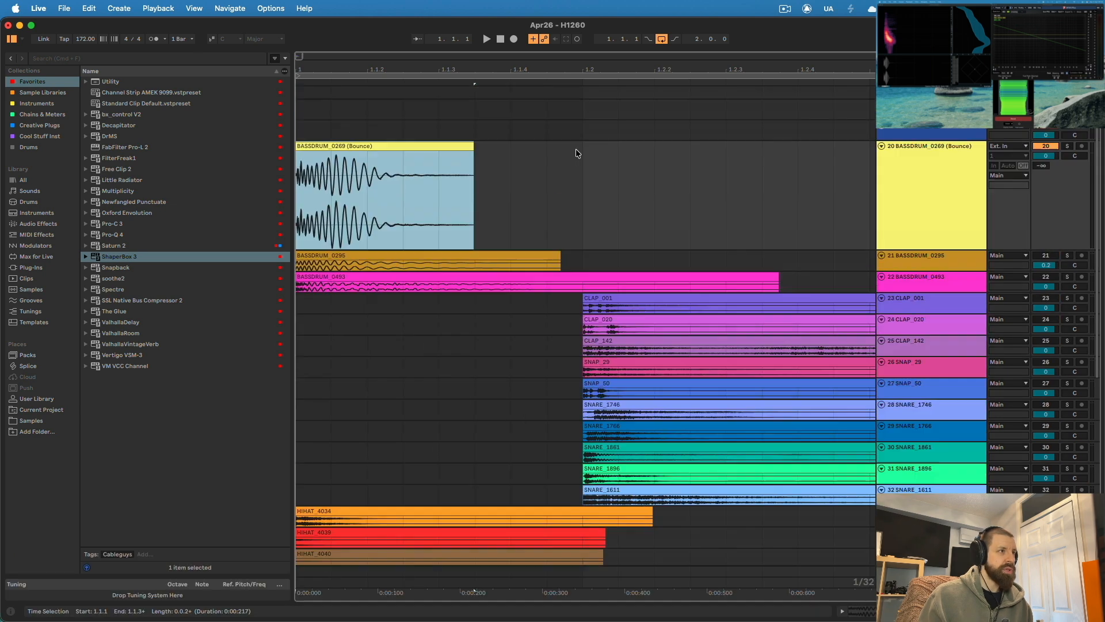
{"action": "scroll", "coordinate": [576, 149], "scroll_direction": "up", "scroll_amount": 2}
{"action": "left_click_drag", "start_coordinate": [471, 195], "coordinate": [633, 195]}
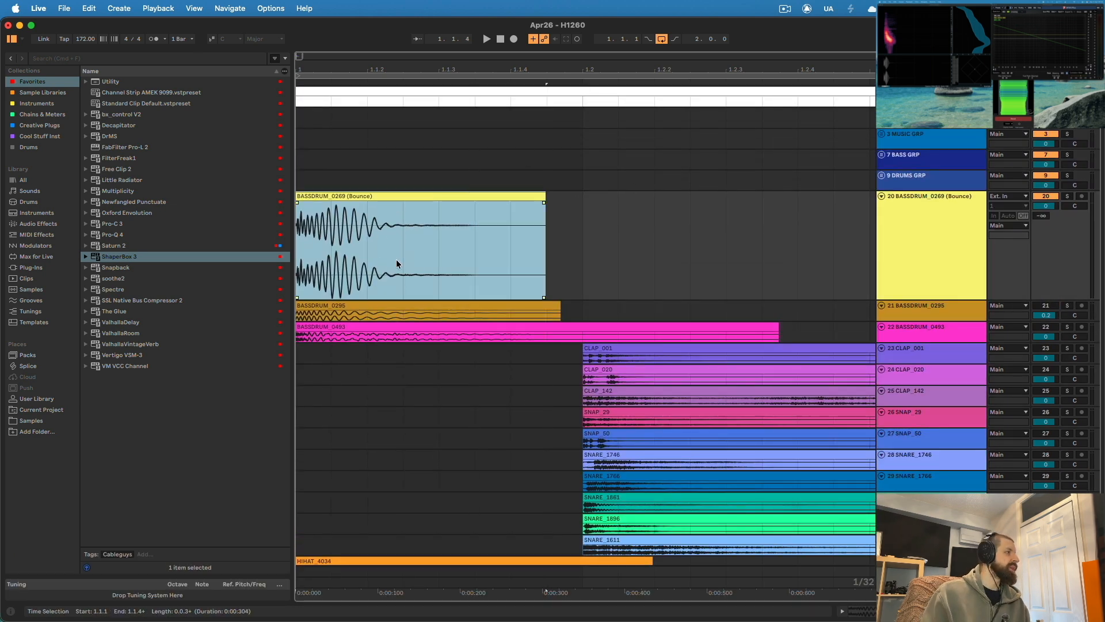
Add ShaperBox 3 with a Volume shaper to the bounced kick track and set its LFO length to 1/8.
{"action": "double_click", "coordinate": [122, 256]}
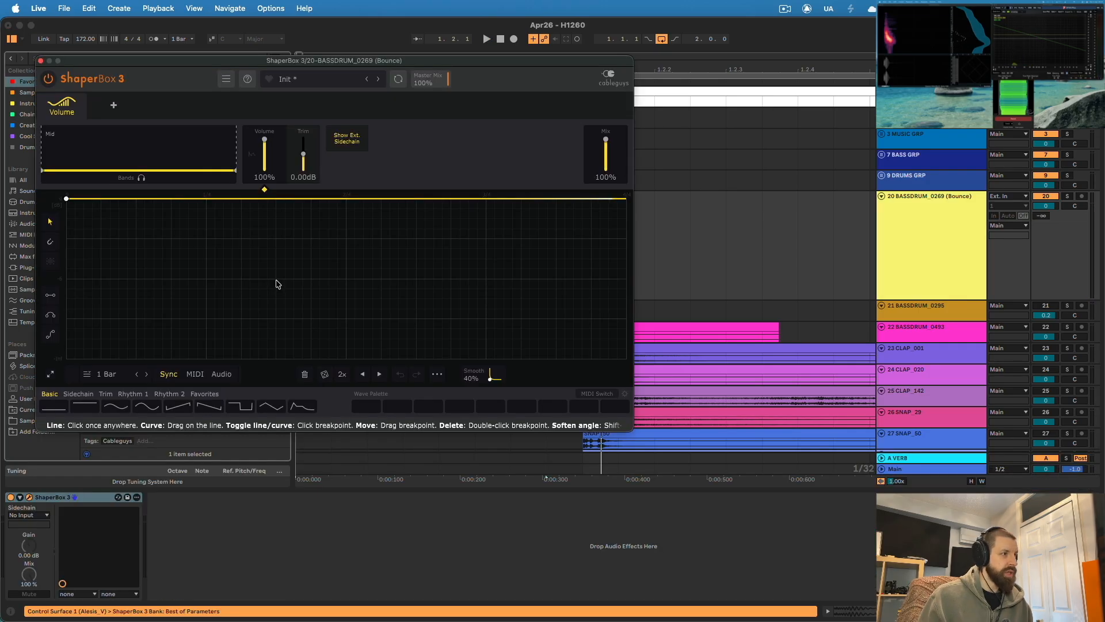
{"action": "left_click", "coordinate": [136, 375]}
{"action": "left_click", "coordinate": [137, 375]}
Shape the volume line into a dip around the kick's loudest cycles, curve its first segment and raise the trim slightly.
{"action": "left_click_drag", "start_coordinate": [227, 199], "coordinate": [299, 204]}
{"action": "left_click_drag", "start_coordinate": [230, 203], "coordinate": [232, 236]}
{"action": "left_click_drag", "start_coordinate": [299, 205], "coordinate": [357, 203]}
{"action": "mouse_move", "coordinate": [232, 237]}
{"action": "left_mouse_down"}
{"action": "mouse_move", "coordinate": [254, 286]}
{"action": "mouse_move", "coordinate": [225, 253]}
{"action": "left_mouse_up"}
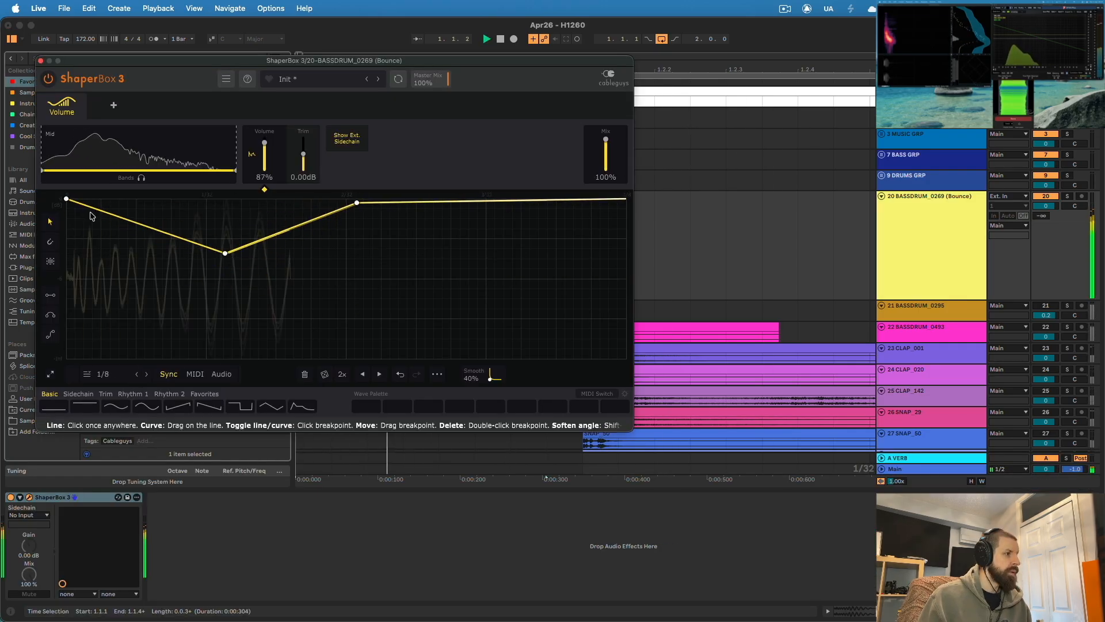
{"action": "left_click_drag", "start_coordinate": [134, 222], "coordinate": [141, 207]}
{"action": "left_click_drag", "start_coordinate": [303, 155], "coordinate": [304, 151]}
Duplicate the BASSDRUM_0269 (Bounce) track and bounce the copy in place to print the volume shaping.
{"action": "left_click", "coordinate": [41, 61]}
{"action": "left_click", "coordinate": [941, 248]}
{"action": "key", "text": "space"}
{"action": "key", "text": "super+b"}
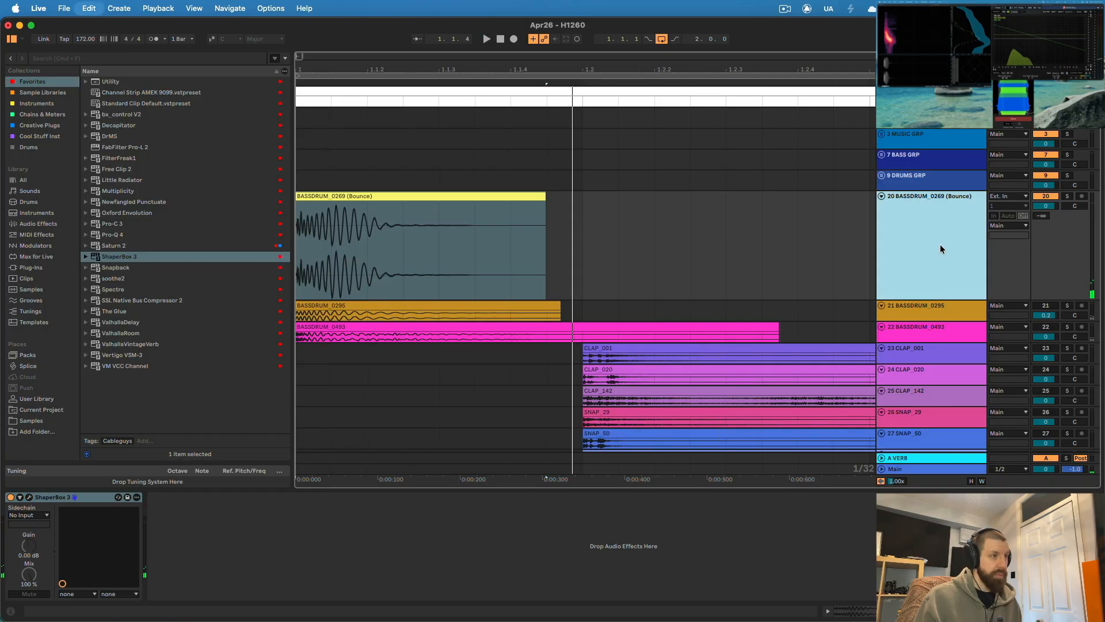
{"action": "right_click", "coordinate": [908, 335]}
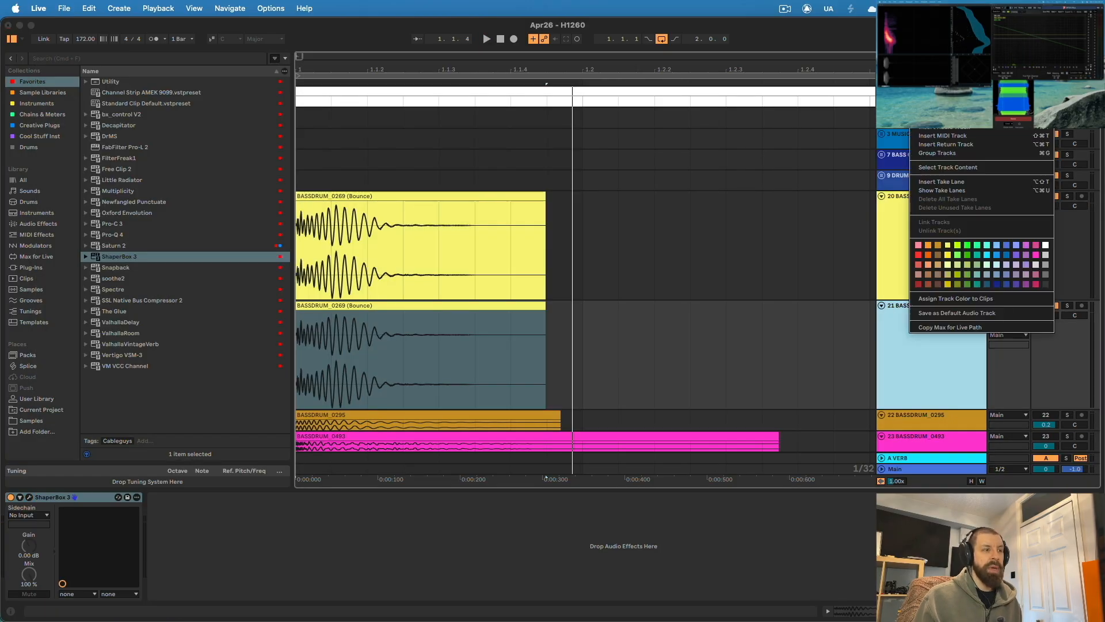
{"action": "left_click", "coordinate": [945, 190]}
Compare both kick waveforms, delete the BASSDRUM_0269 (Bounce) track that still carries ShaperBox 3, and play the new bounce.
{"action": "left_click_drag", "start_coordinate": [306, 70], "coordinate": [305, 95]}
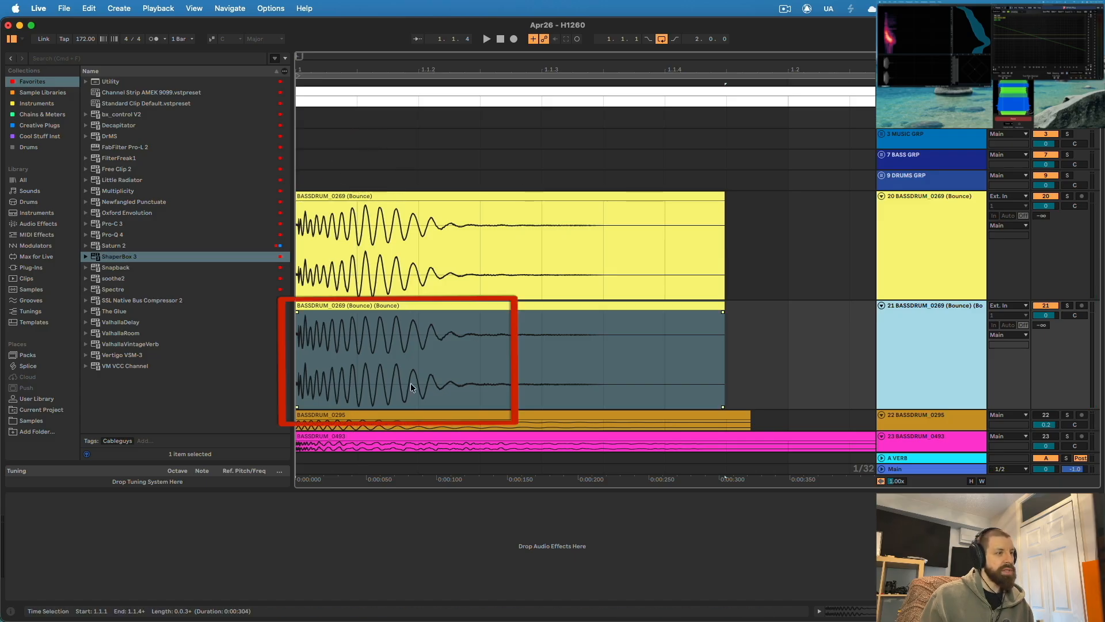
{"action": "left_click", "coordinate": [400, 289]}
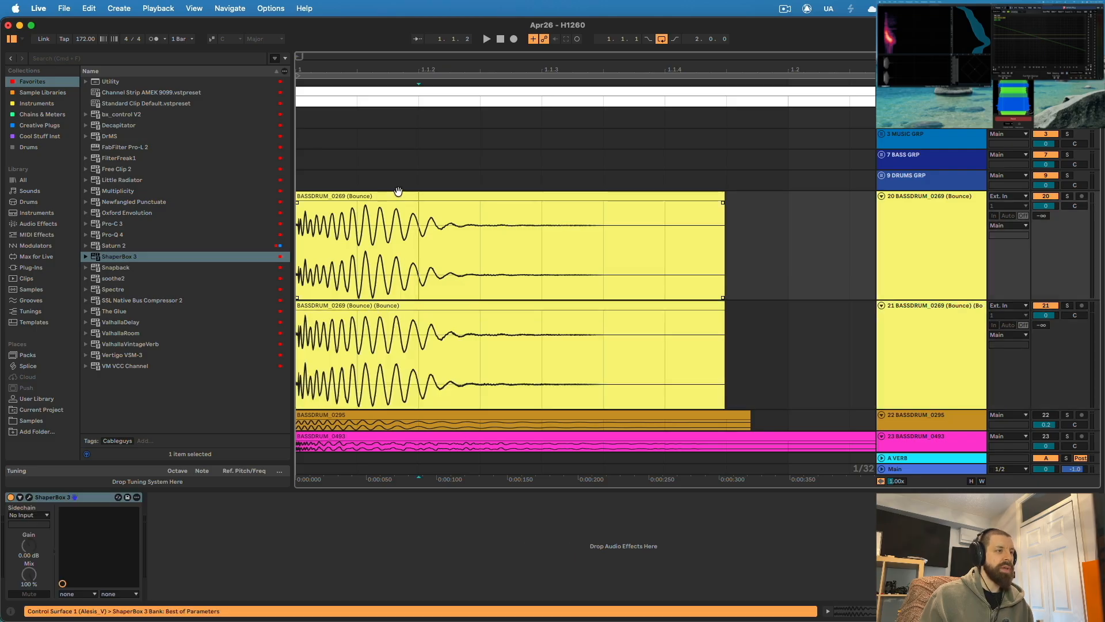
{"action": "left_click", "coordinate": [947, 238]}
{"action": "key", "text": "Delete"}
{"action": "key", "text": "space"}
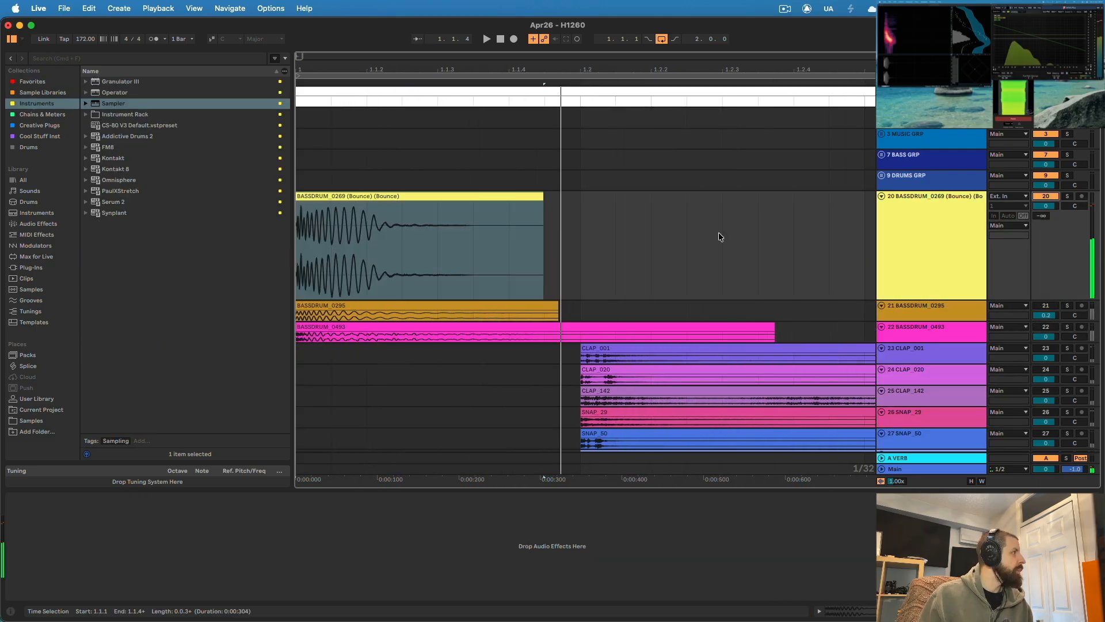
Activate the BASSDRUM_0295 track and play it together with the bounced kick.
{"action": "scroll", "coordinate": [577, 253], "scroll_direction": "down", "scroll_amount": 1}
{"action": "key", "text": "space"}
{"action": "key", "text": "space"}
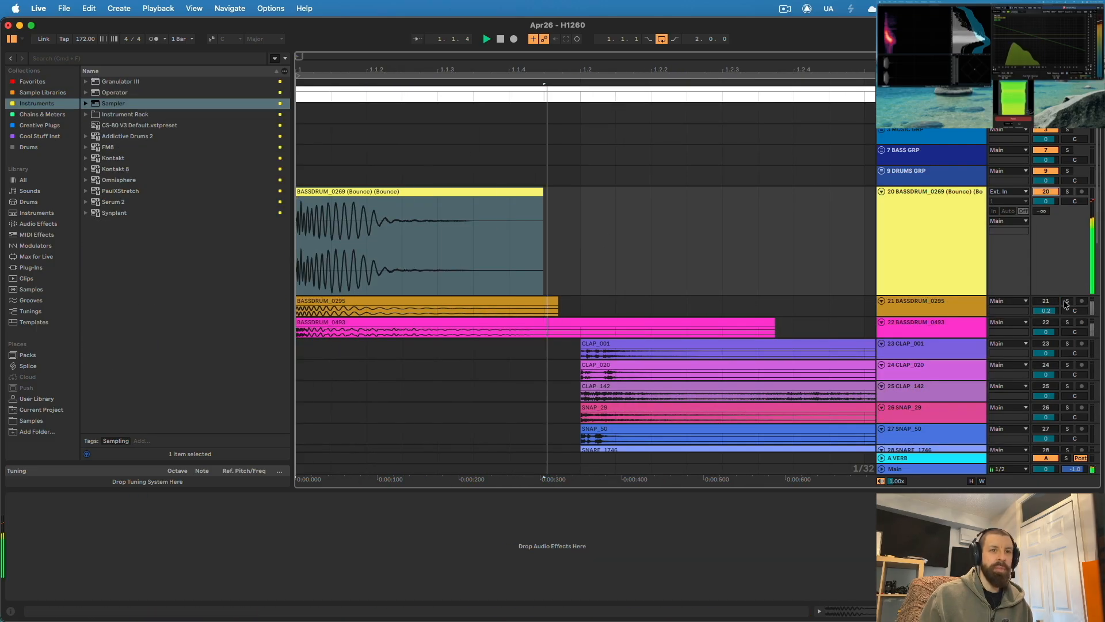
{"action": "left_click", "coordinate": [1046, 302]}
{"action": "key", "text": "space"}
{"action": "key", "text": "space"}
{"action": "key", "text": "space"}
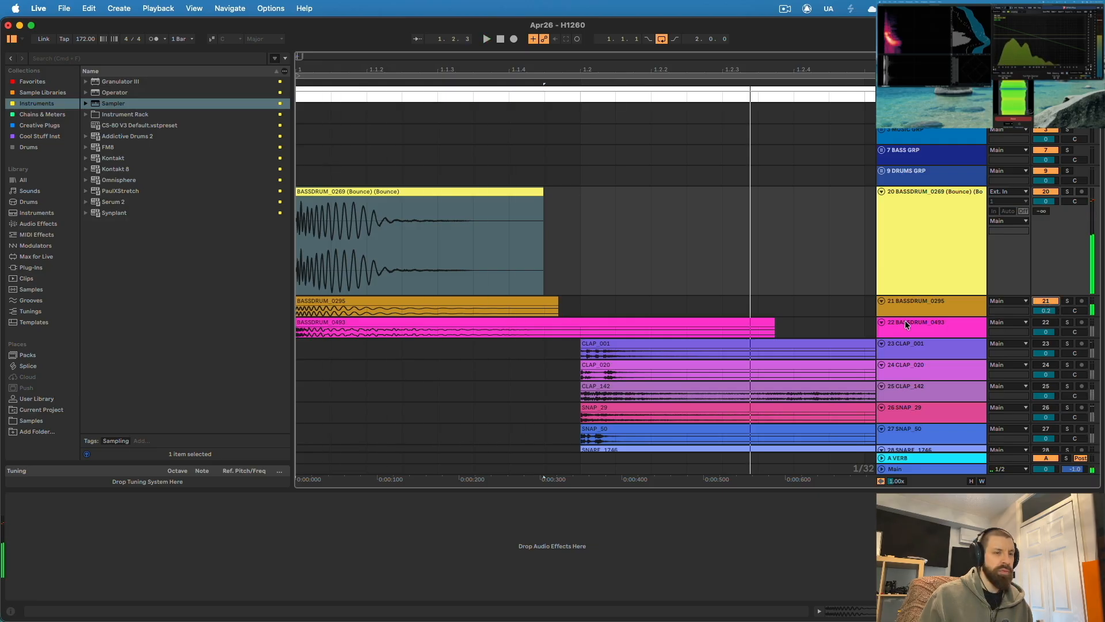
Enlarge the BASSDRUM_0295 track and compare its waveform with the bounced kick above it.
{"action": "left_click", "coordinate": [922, 310]}
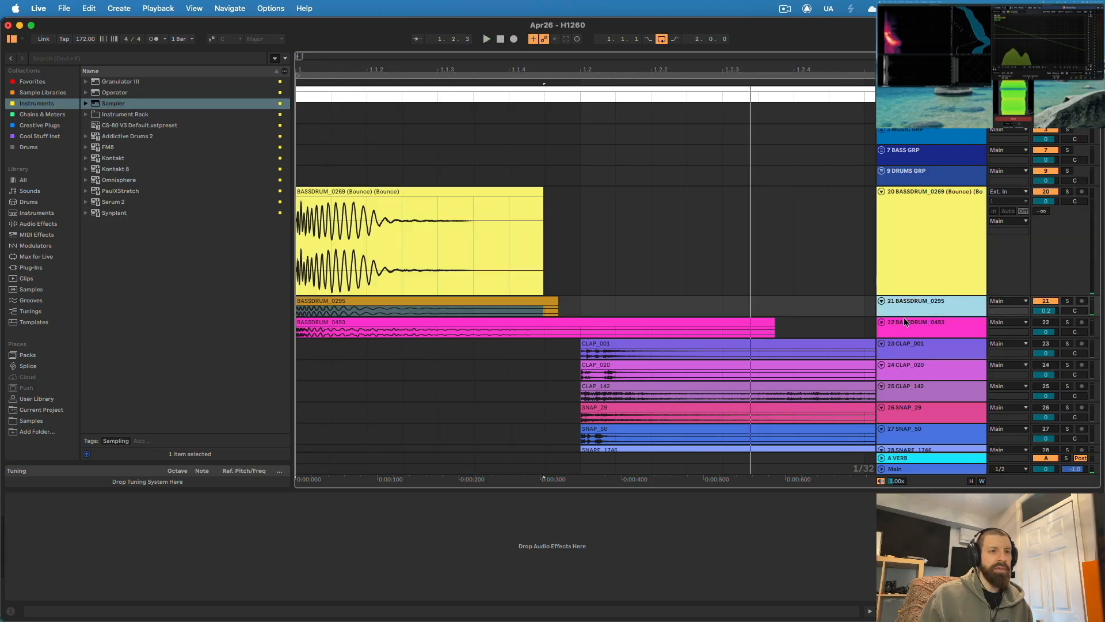
{"action": "left_click_drag", "start_coordinate": [904, 315], "coordinate": [910, 386]}
{"action": "key", "text": "z"}
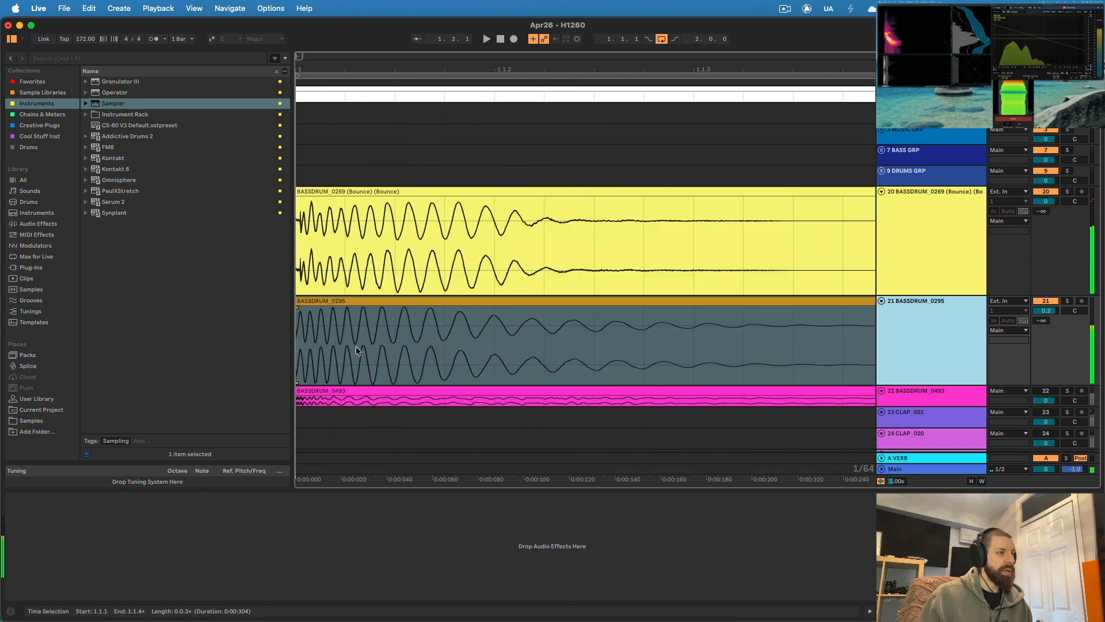
{"action": "left_click", "coordinate": [343, 301]}
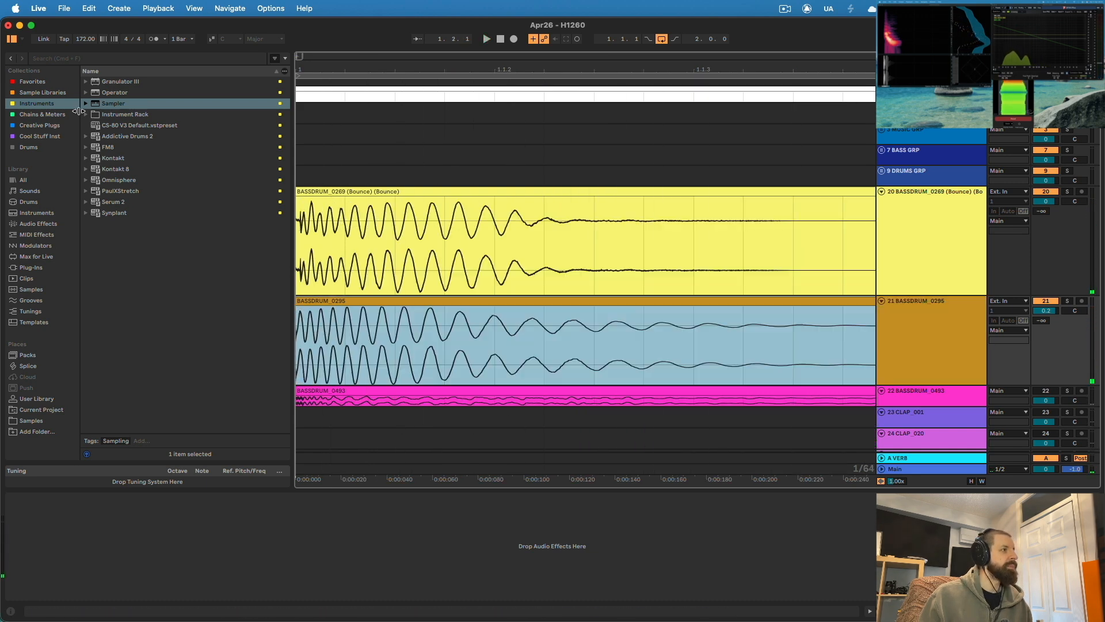
Add bx_control V2 to the BASSDRUM_0295 track and reverse the phase of its left and right channels.
{"action": "left_click", "coordinate": [52, 82]}
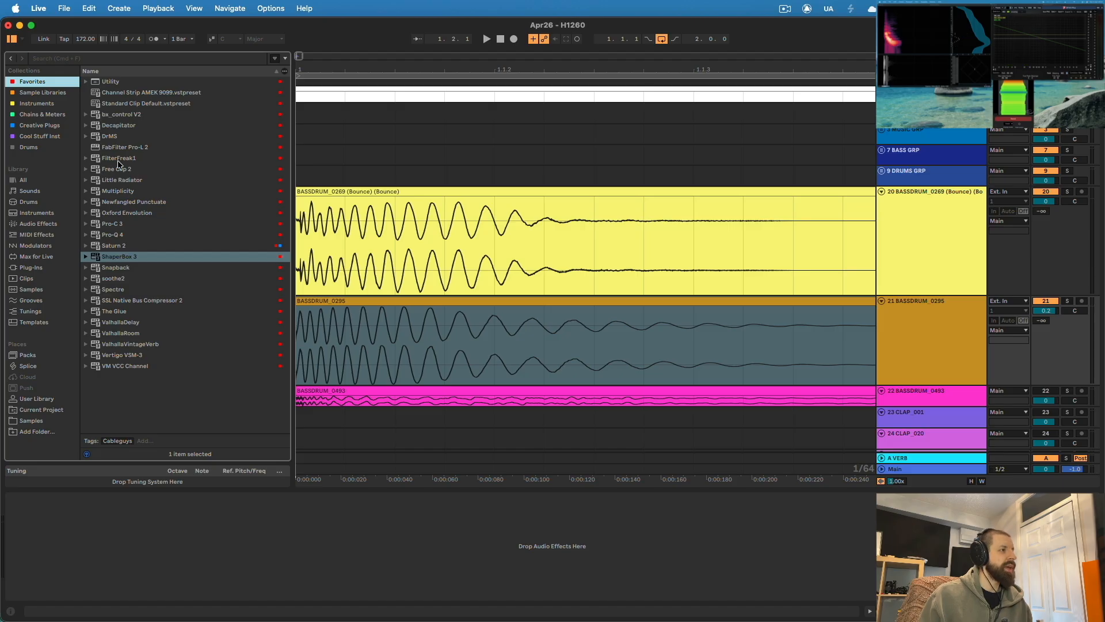
{"action": "double_click", "coordinate": [121, 114]}
{"action": "left_click", "coordinate": [142, 121]}
{"action": "left_click", "coordinate": [161, 121]}
{"action": "key", "text": "space"}
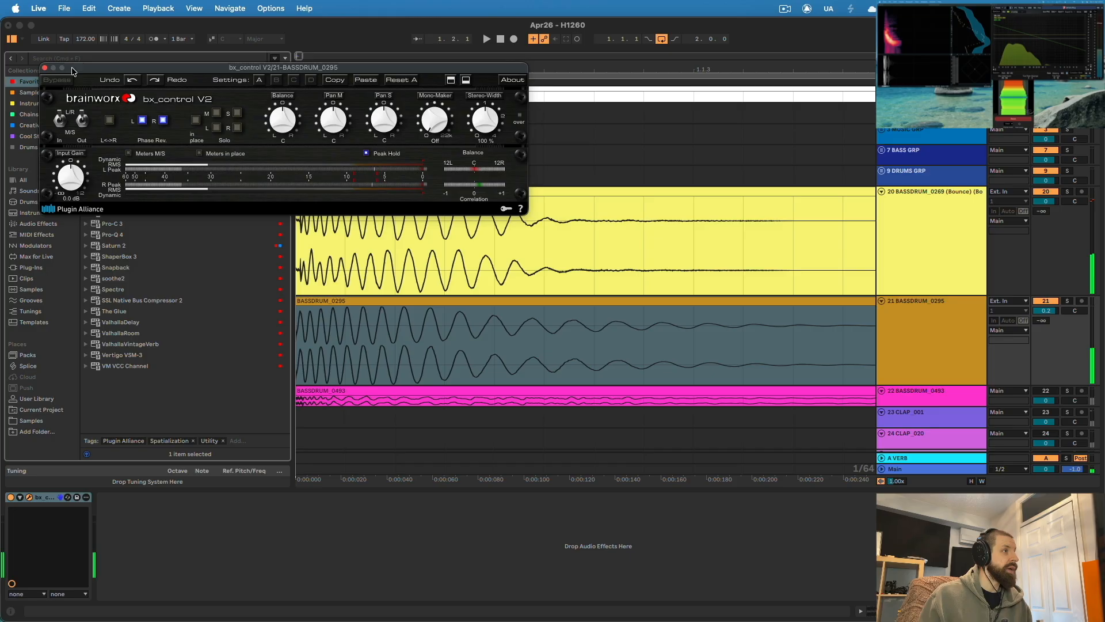
{"action": "left_click", "coordinate": [45, 68]}
Add Pro-Q 4 to the BASSDRUM_0295 track.
{"action": "mouse_move", "coordinate": [375, 71]}
{"action": "left_mouse_down"}
{"action": "mouse_move", "coordinate": [368, 87]}
{"action": "mouse_move", "coordinate": [369, 74]}
{"action": "left_mouse_up"}
{"action": "key", "text": "Up"}
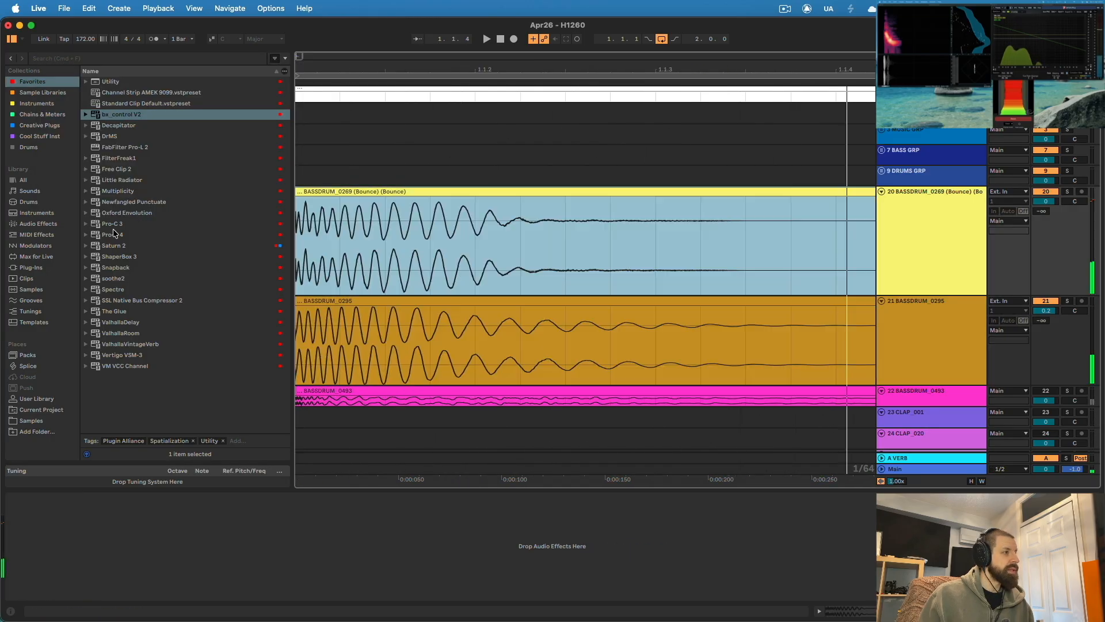
{"action": "left_click_drag", "start_coordinate": [119, 236], "coordinate": [401, 337]}
{"action": "left_click", "coordinate": [221, 253]}
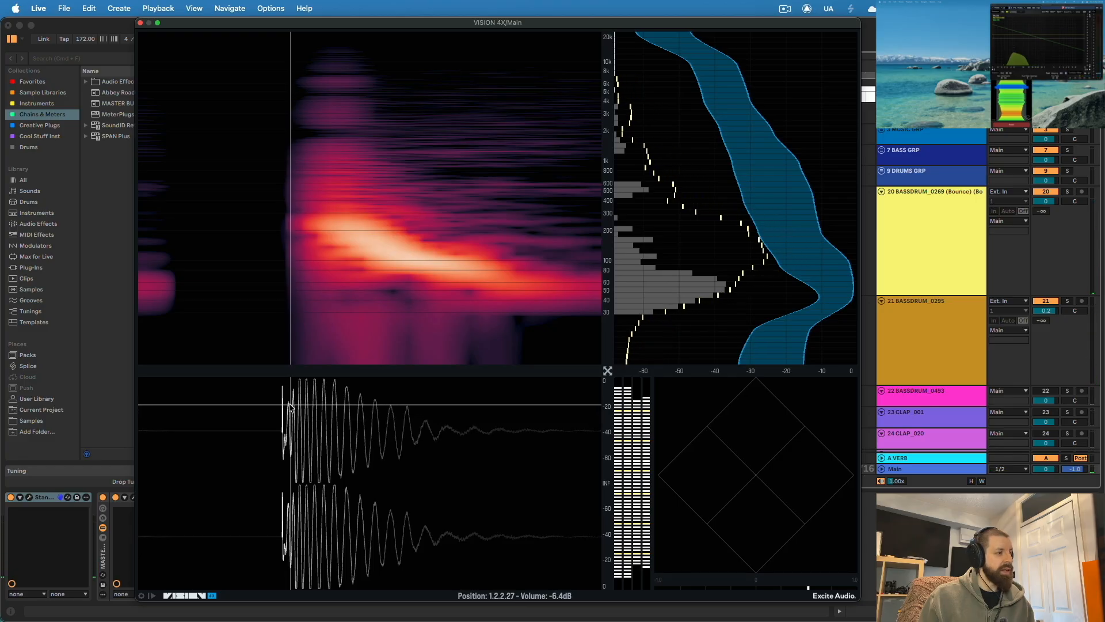
Open StandardCLIP on the Main track to check its input and output levels.
{"action": "left_click", "coordinate": [29, 497]}
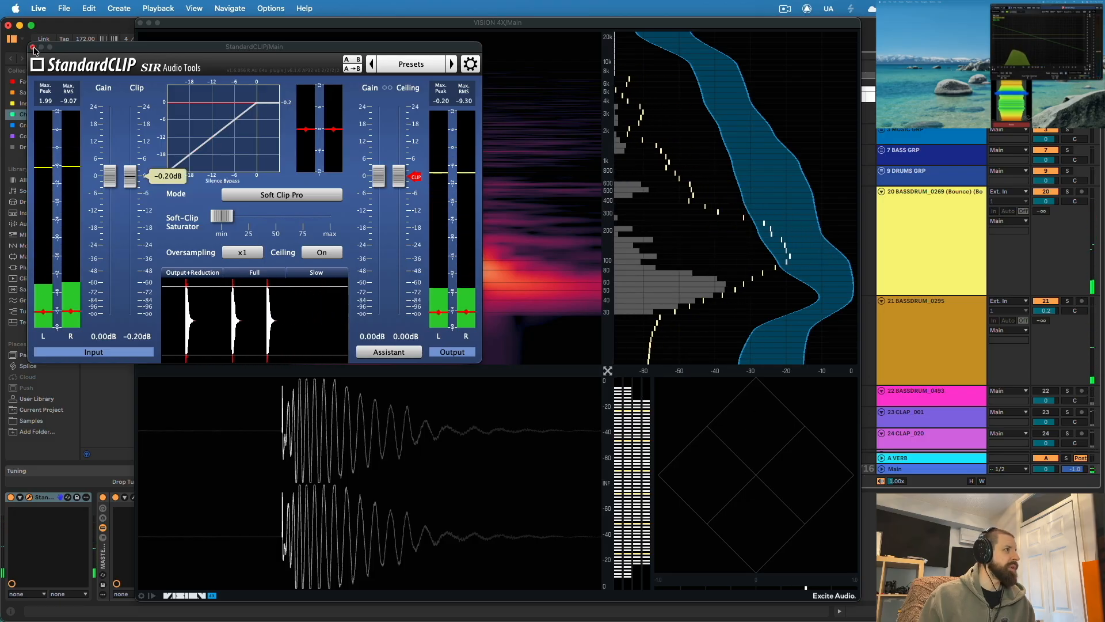
Close StandardCLIP, move the VISION 4X window aside to uncover the kick clips, and play the layers briefly.
{"action": "key", "text": "super+w"}
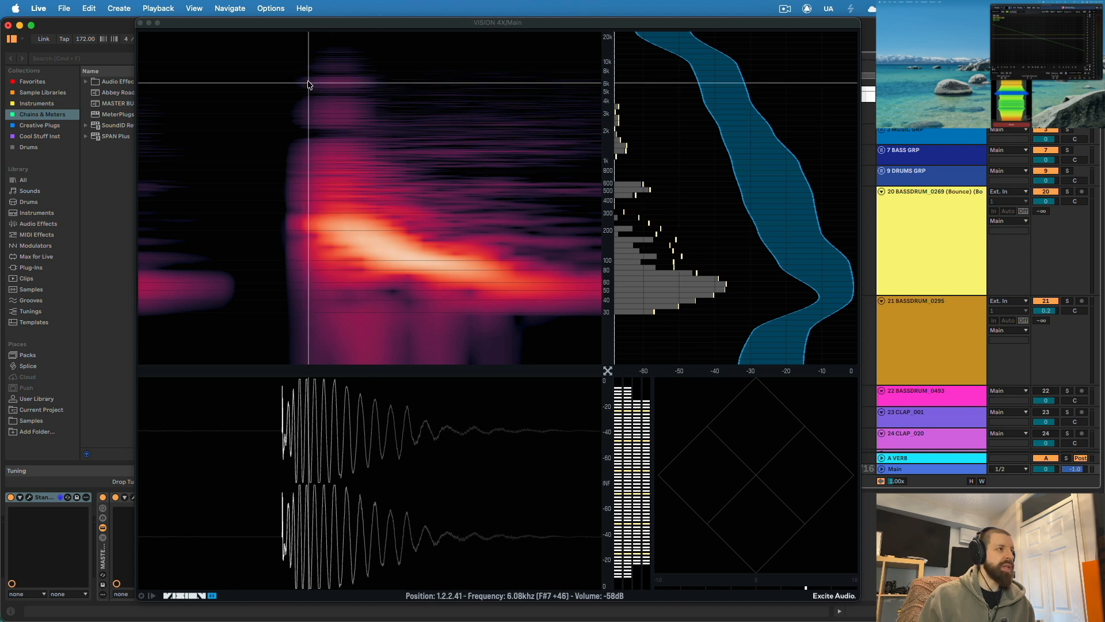
{"action": "left_click_drag", "start_coordinate": [345, 23], "coordinate": [720, 24]}
{"action": "left_click", "coordinate": [318, 321]}
{"action": "key", "text": "space"}
{"action": "key", "text": "space"}
Try trimming the start of the bounced BASSDRUM_0269 clip and shifting it to line up with the BASSDRUM_0295 waveform.
{"action": "left_click_drag", "start_coordinate": [322, 69], "coordinate": [322, 174]}
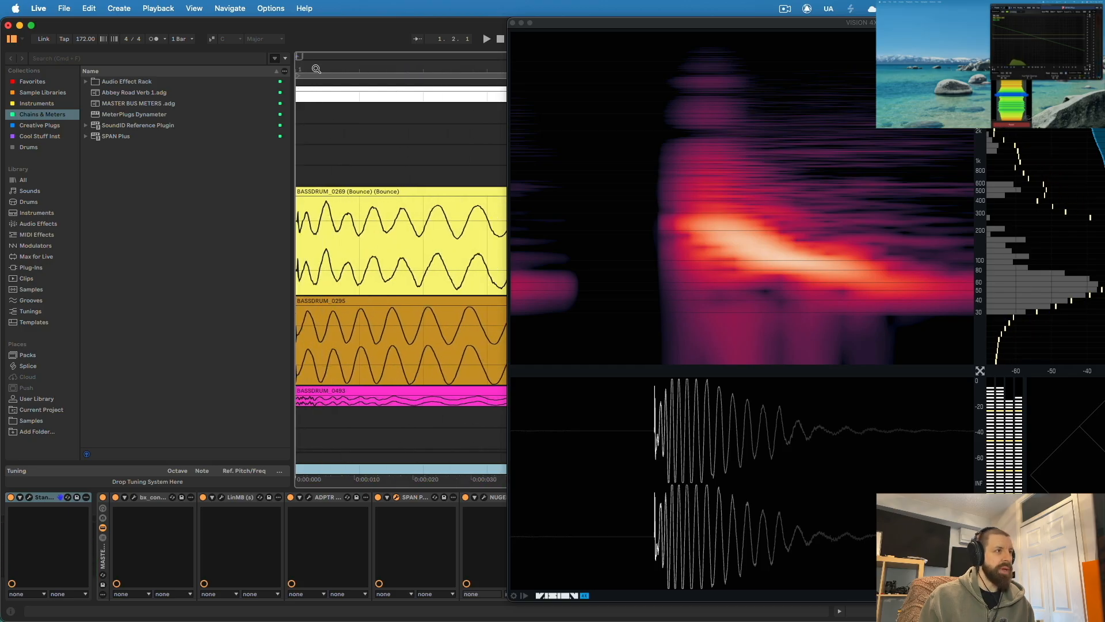
{"action": "left_click_drag", "start_coordinate": [316, 69], "coordinate": [412, 115]}
{"action": "left_click_drag", "start_coordinate": [365, 67], "coordinate": [347, 57]}
{"action": "left_click_drag", "start_coordinate": [297, 191], "coordinate": [305, 191]}
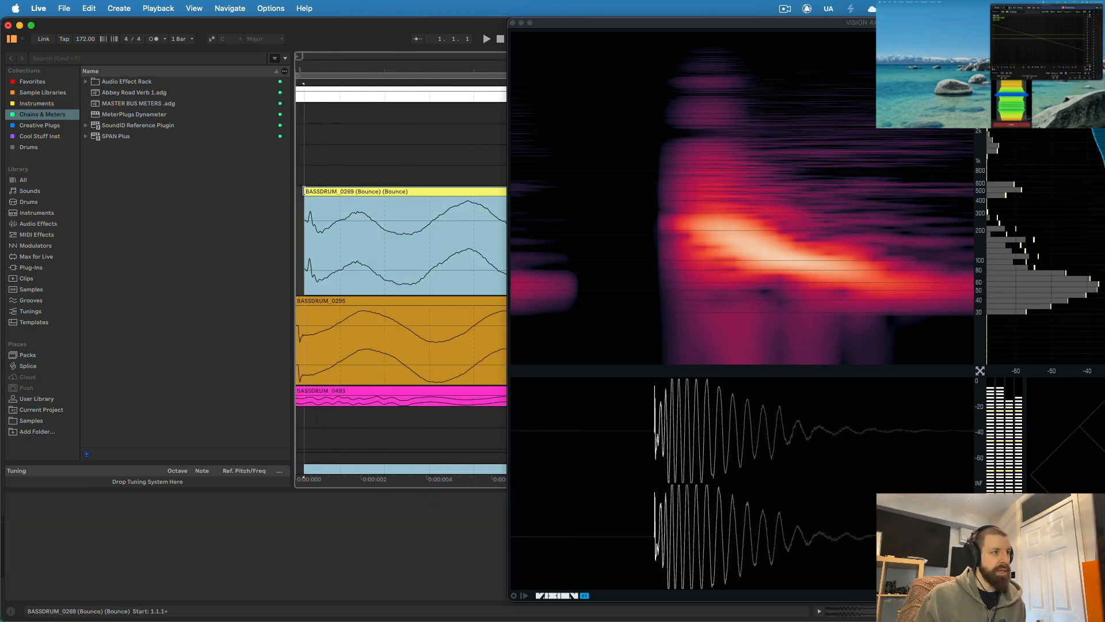
{"action": "left_click", "coordinate": [333, 198]}
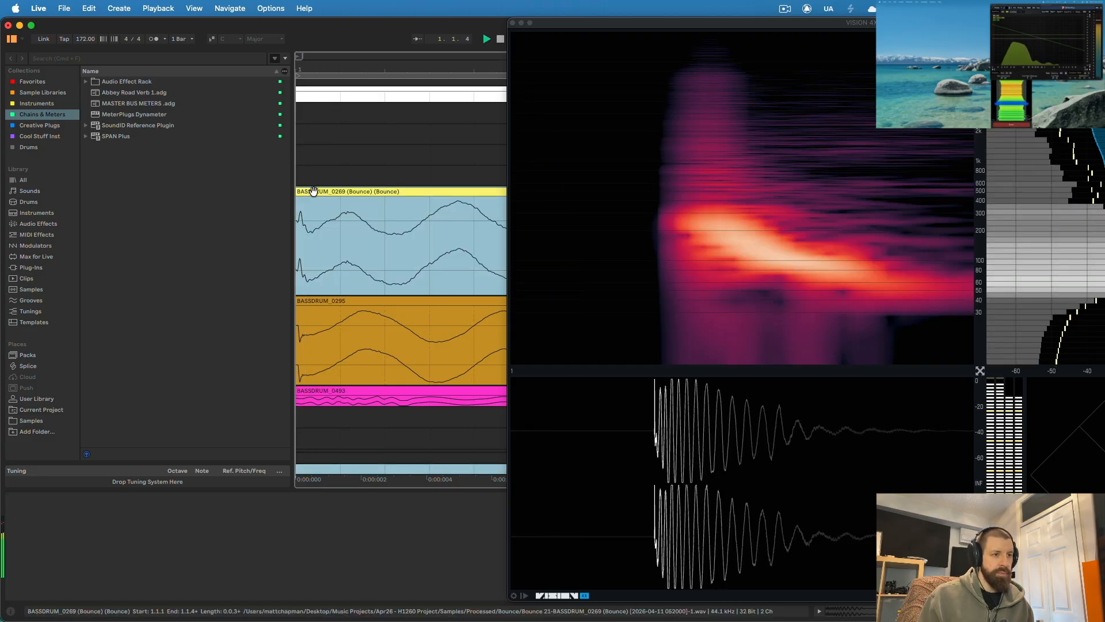
{"action": "left_click_drag", "start_coordinate": [344, 191], "coordinate": [351, 191]}
{"action": "key", "text": "super+z"}
{"action": "key", "text": "super+z"}
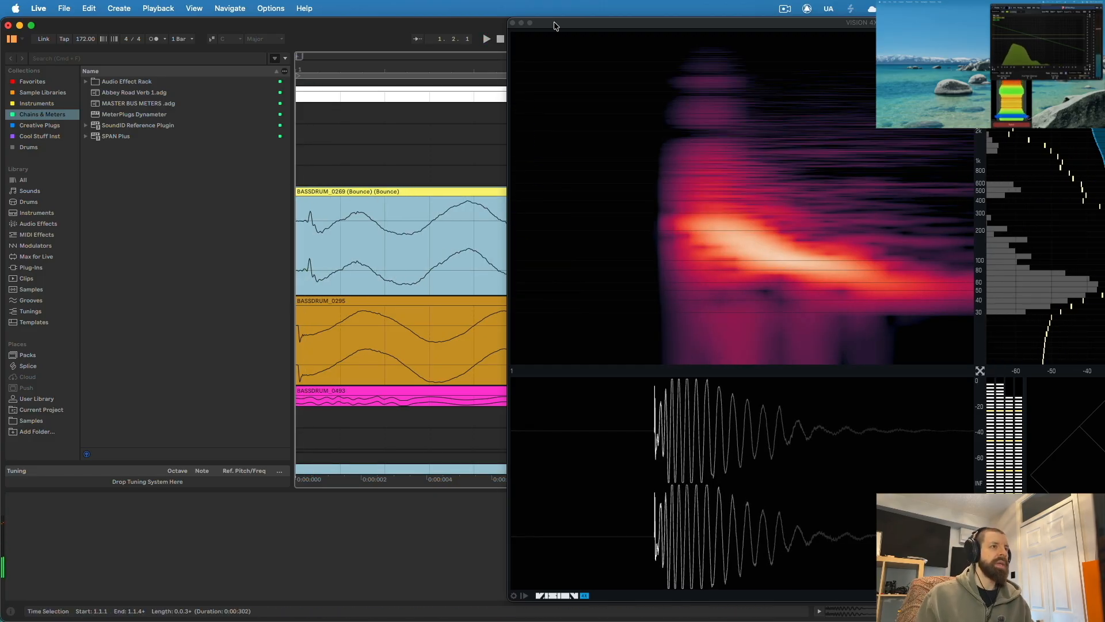
Shrink the VISION 4X window and place it beside the arrangement so the kick waveforms stay uncovered.
{"action": "left_click_drag", "start_coordinate": [566, 24], "coordinate": [641, 33]}
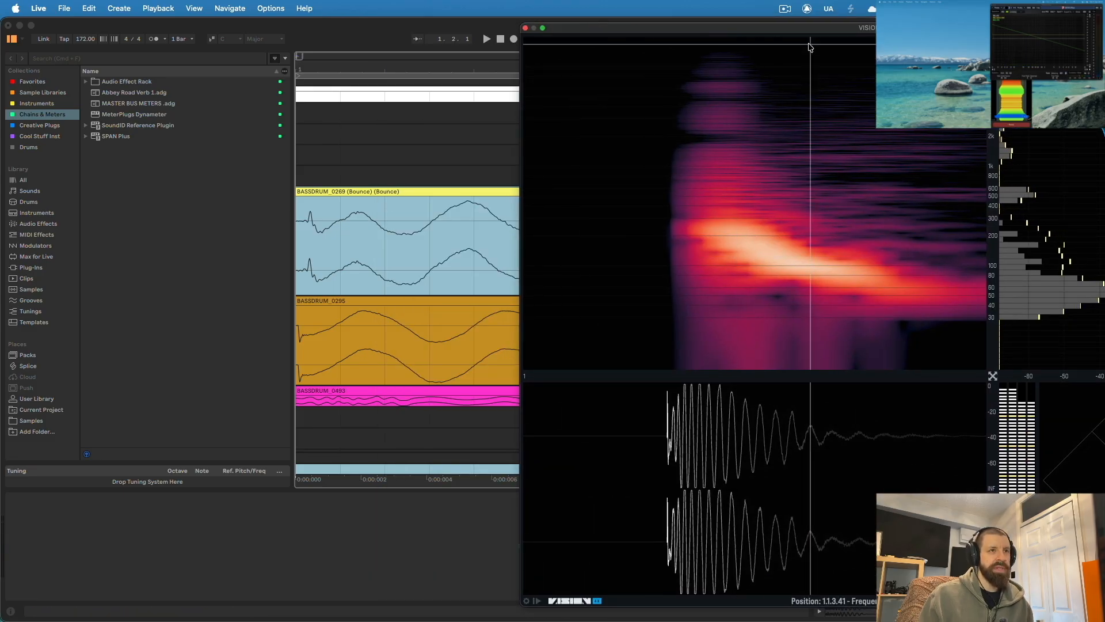
{"action": "left_click_drag", "start_coordinate": [804, 27], "coordinate": [546, 23]}
{"action": "double_click", "coordinate": [452, 24]}
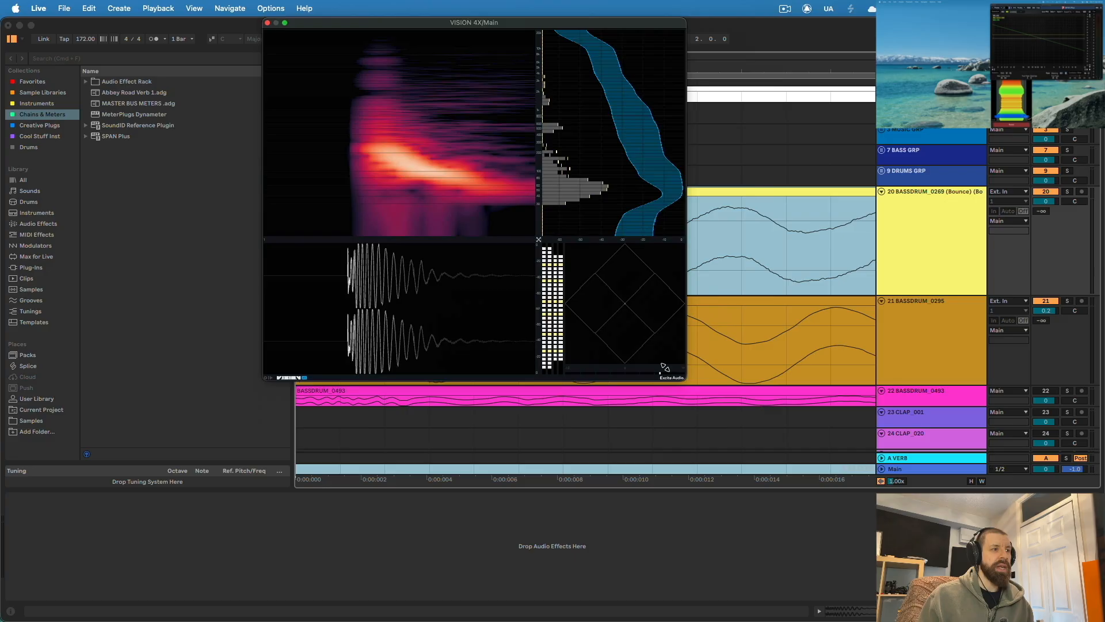
{"action": "left_click_drag", "start_coordinate": [452, 26], "coordinate": [944, 160]}
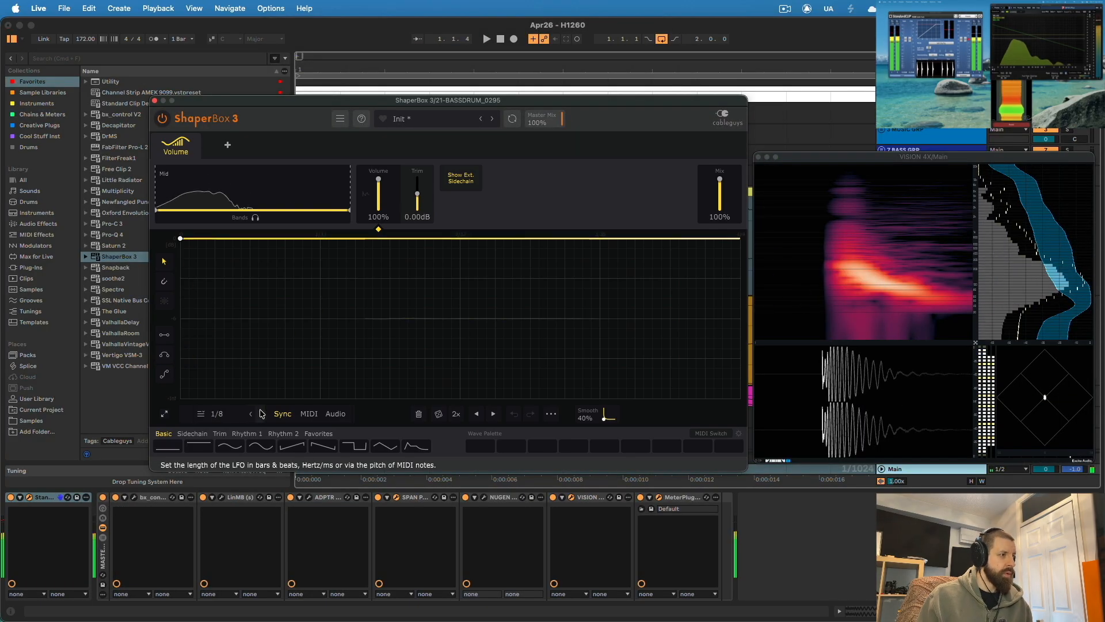
Draw a 1/8 Volume curve in ShaperBox 3 on BASSDRUM_0295 that dips after the transient and curves back up to full level.
{"action": "left_click", "coordinate": [261, 323]}
{"action": "left_click", "coordinate": [375, 239]}
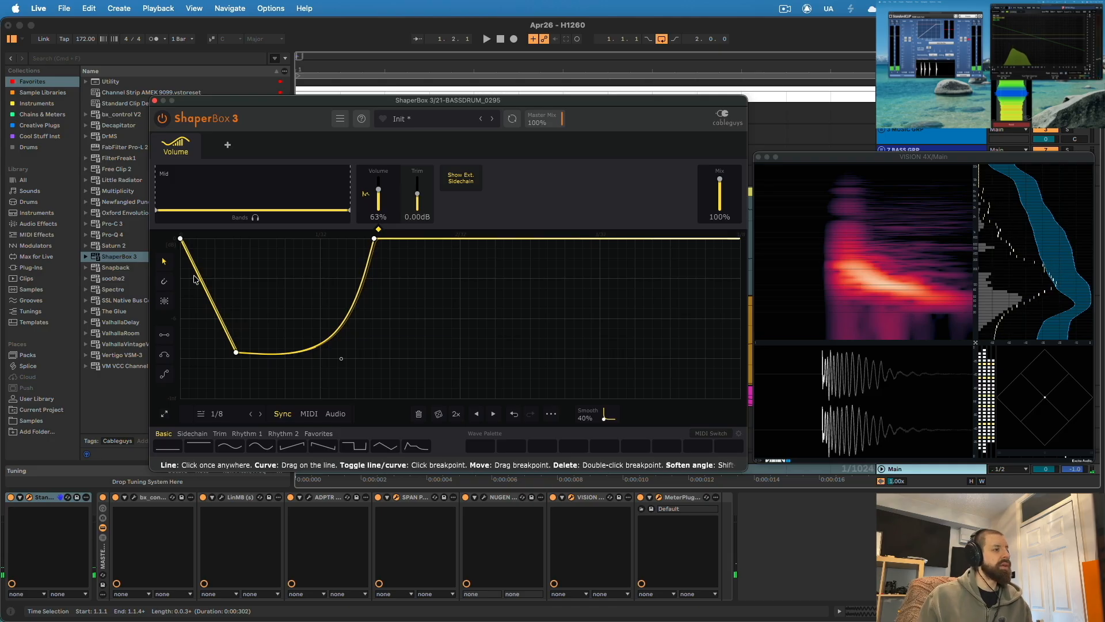
{"action": "left_click_drag", "start_coordinate": [201, 279], "coordinate": [214, 269]}
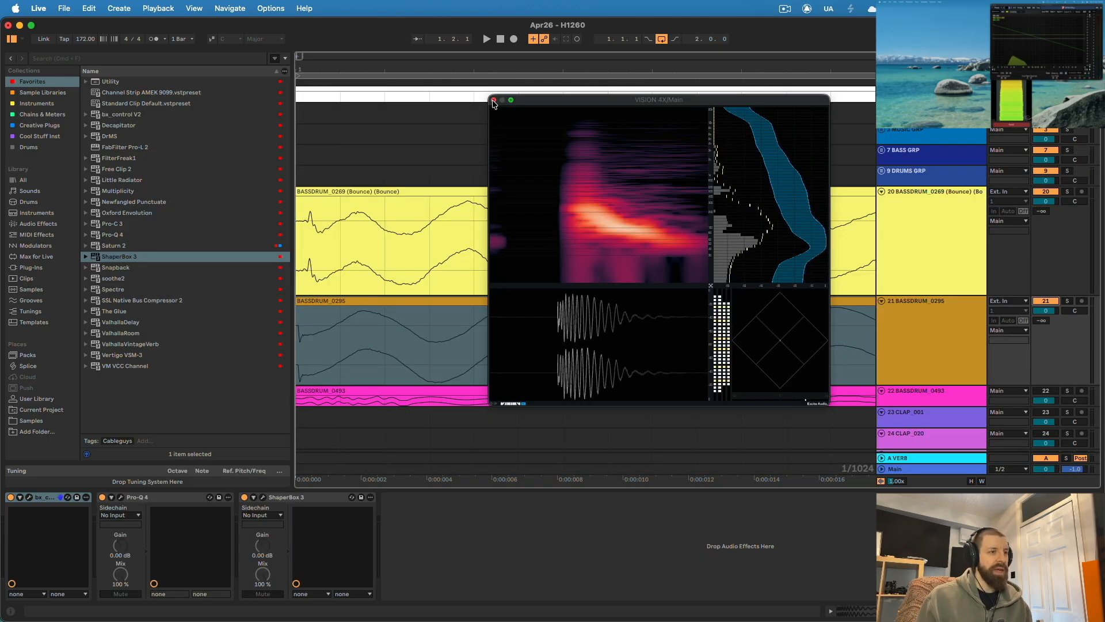
Reopen VISION 4X on the Main track beside the kick clips and check the playing kick layers in StandardCLIP.
{"action": "left_click", "coordinate": [493, 101]}
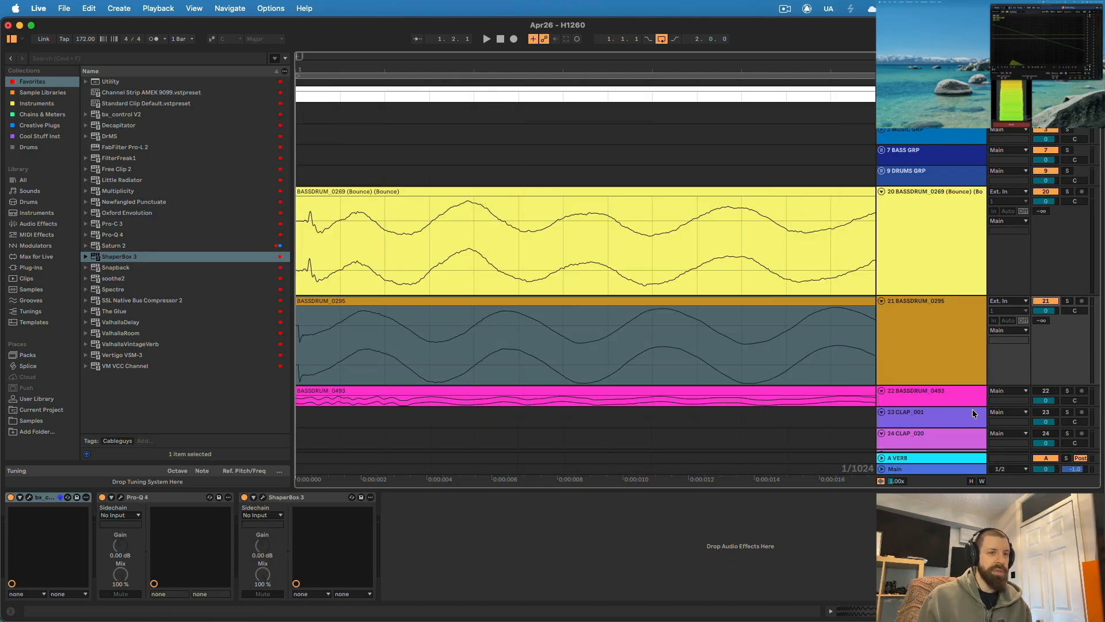
{"action": "left_click", "coordinate": [573, 467]}
{"action": "left_click", "coordinate": [571, 498]}
{"action": "key", "text": "space"}
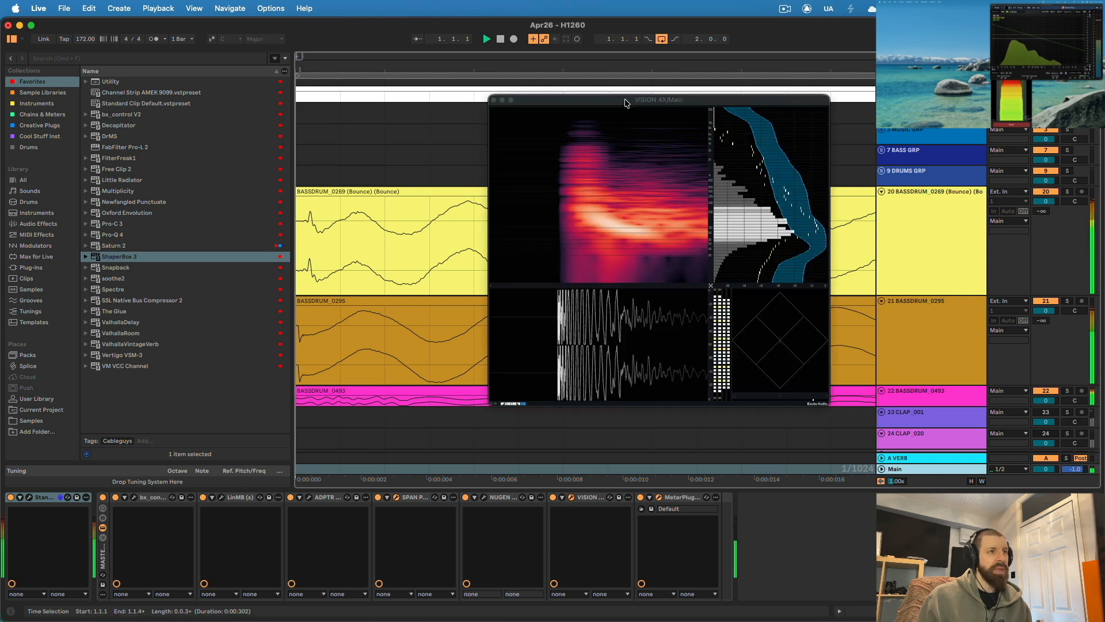
{"action": "left_click_drag", "start_coordinate": [637, 101], "coordinate": [804, 77]}
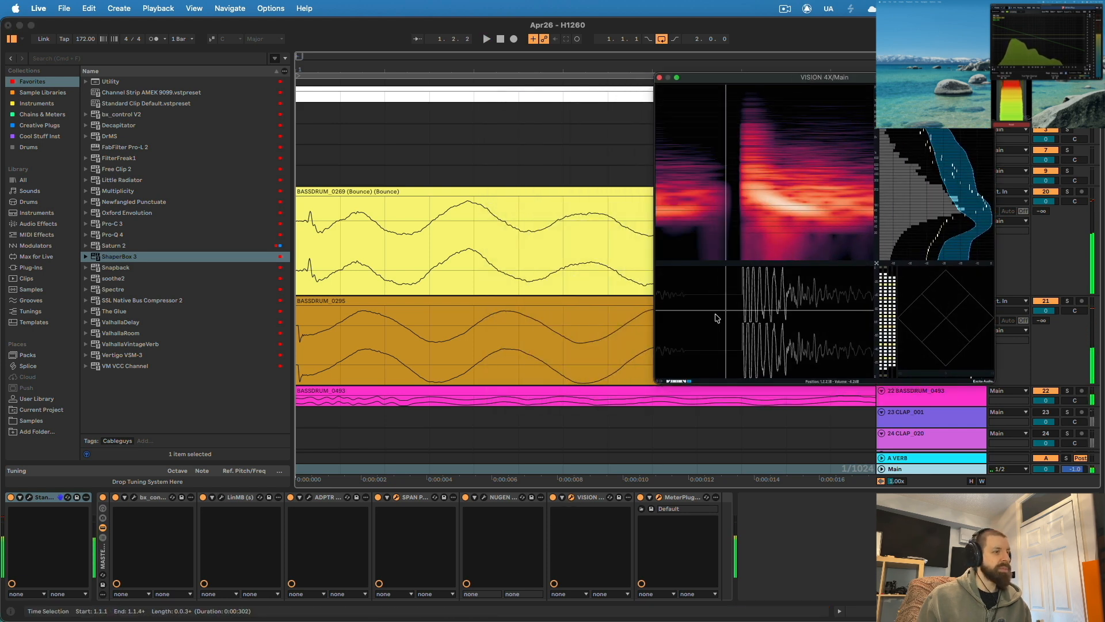
{"action": "left_click", "coordinate": [29, 497]}
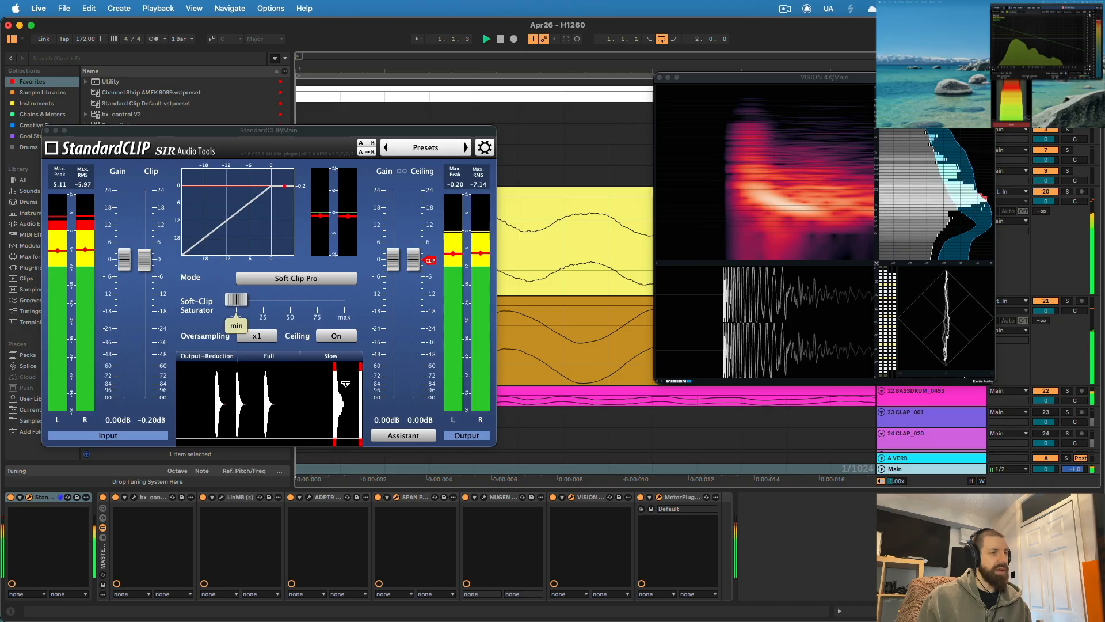
Enlarge the BASSDRUM_0493 track and lower its volume to -12.6 dB.
{"action": "left_click", "coordinate": [927, 404]}
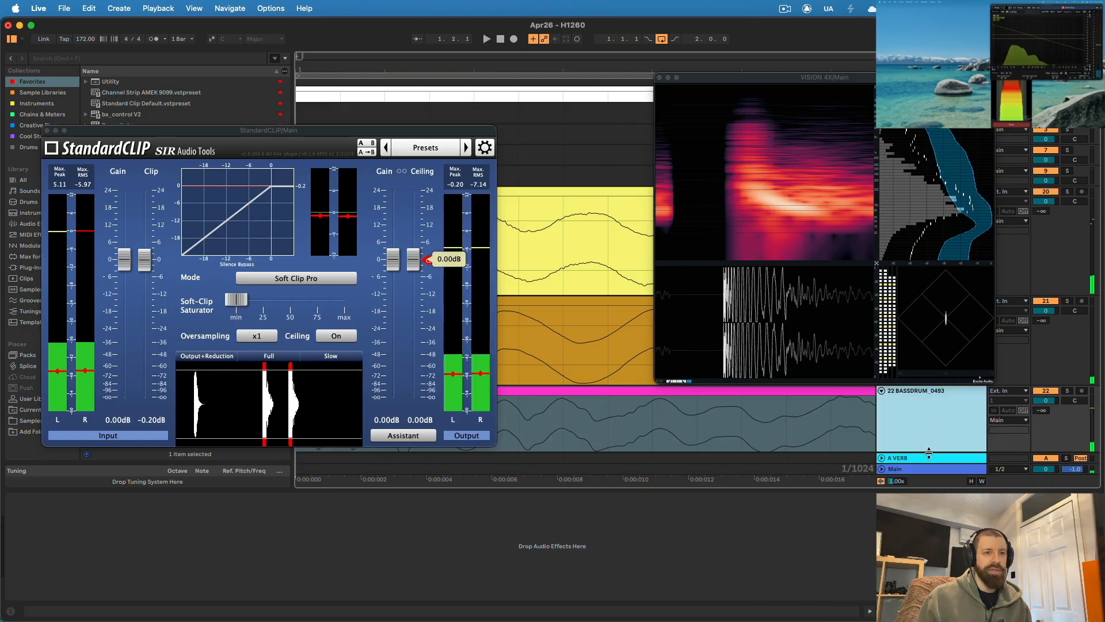
{"action": "scroll", "coordinate": [896, 413], "scroll_direction": "down", "scroll_amount": 1}
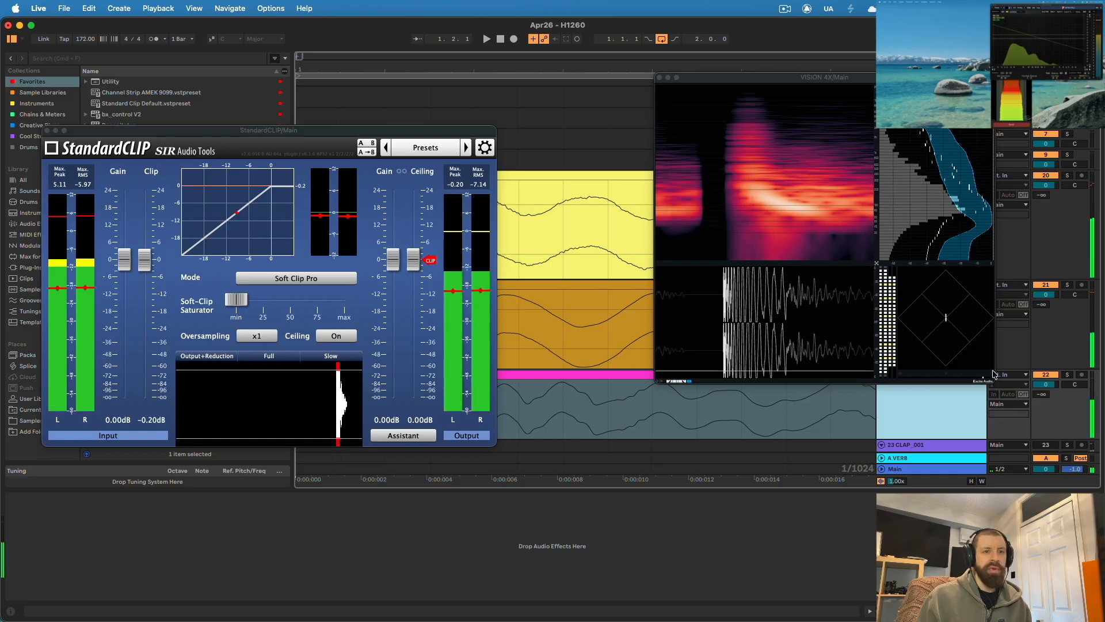
{"action": "left_click", "coordinate": [1039, 385]}
{"action": "key", "text": "space"}
{"action": "left_click_drag", "start_coordinate": [1038, 386], "coordinate": [1038, 404]}
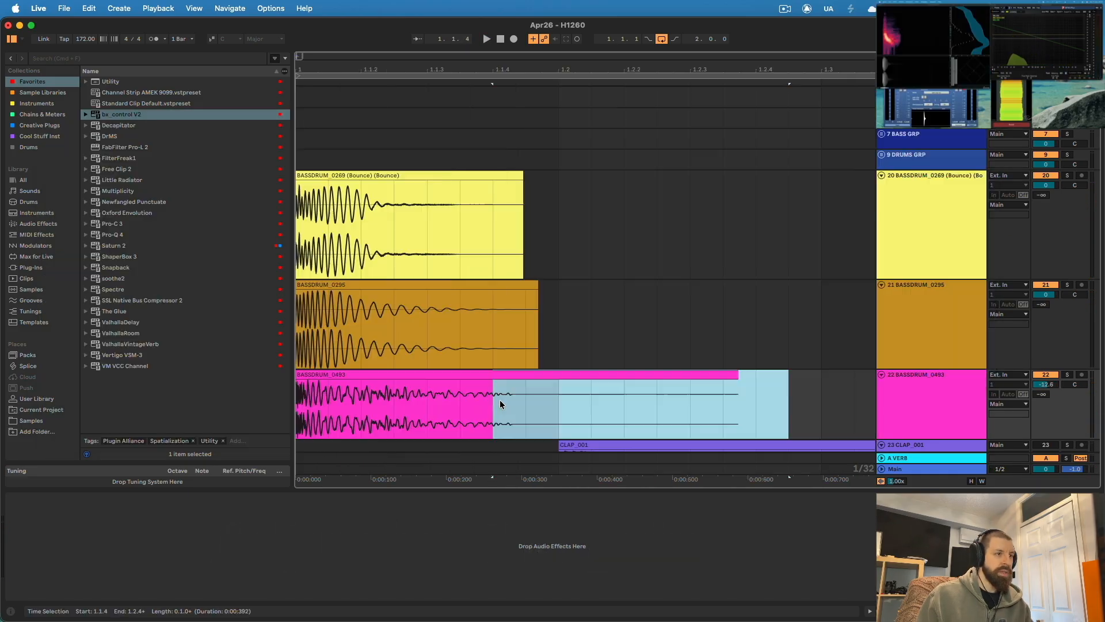
Trim the tails of the BASSDRUM_0493 and BASSDRUM_0295 clips to about the bounced BASSDRUM_0269 clip's length.
{"action": "left_click_drag", "start_coordinate": [493, 400], "coordinate": [528, 400]}
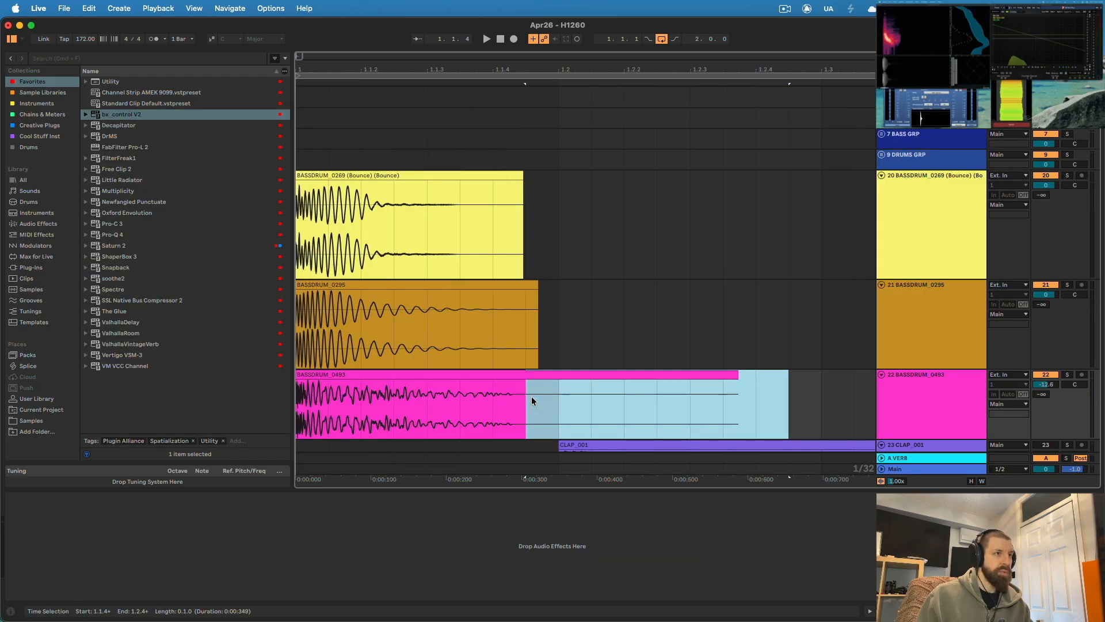
{"action": "left_click_drag", "start_coordinate": [552, 329], "coordinate": [530, 323]}
{"action": "key", "text": "Delete"}
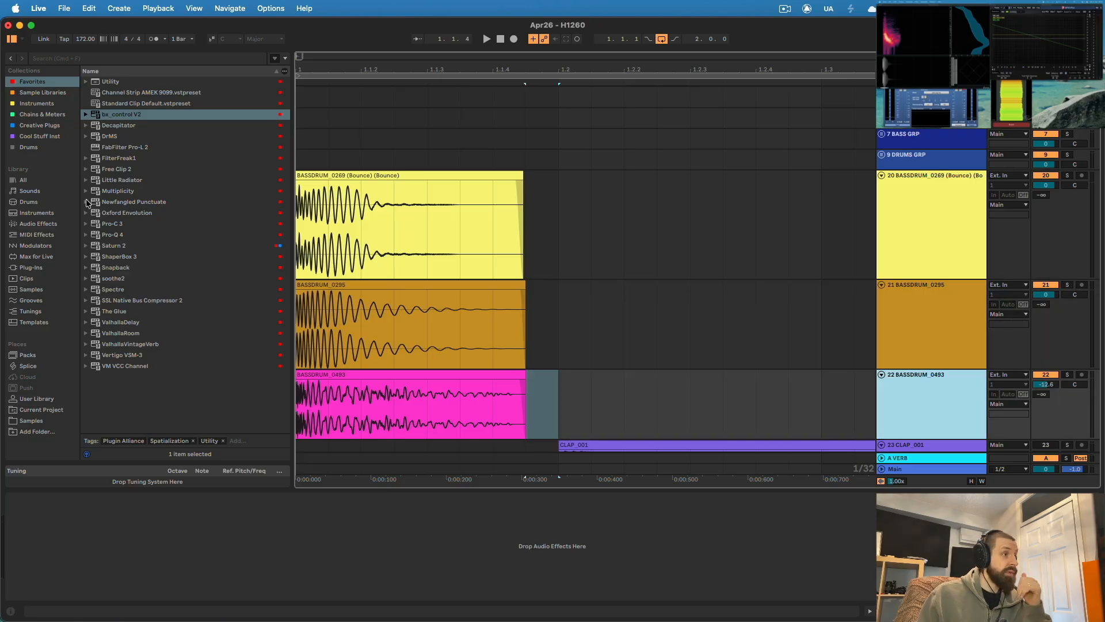
Add a ShaperBox 3 filter to the BASSDRUM_0493 track, set to Clean HP 6dB with the cutoff lowered to about 42 Hz.
{"action": "left_click", "coordinate": [202, 241]}
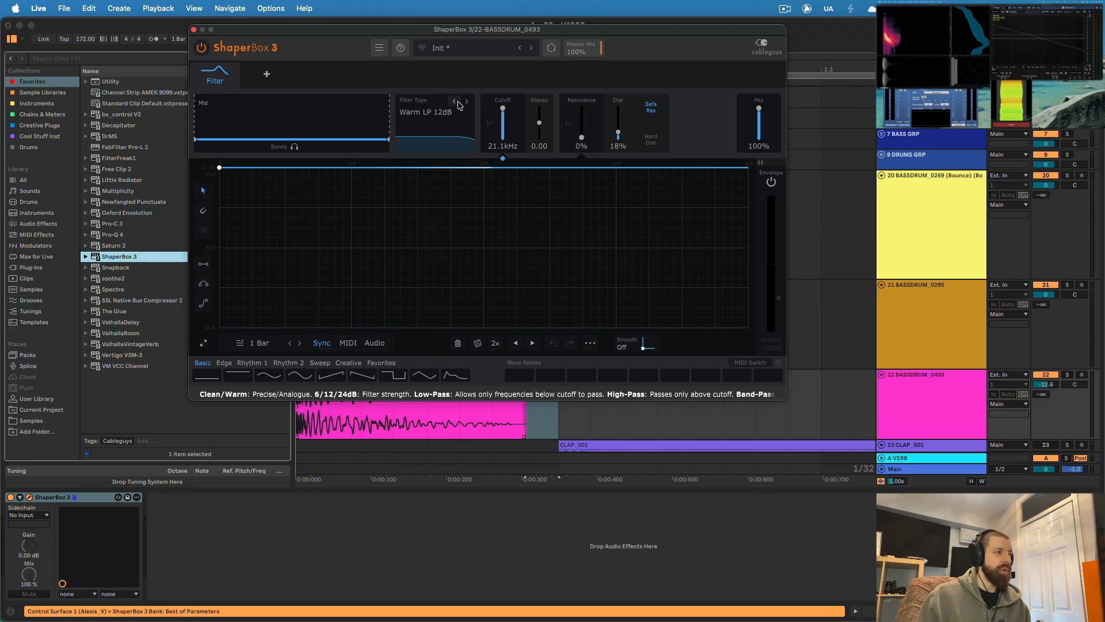
{"action": "left_click_drag", "start_coordinate": [503, 108], "coordinate": [503, 114]}
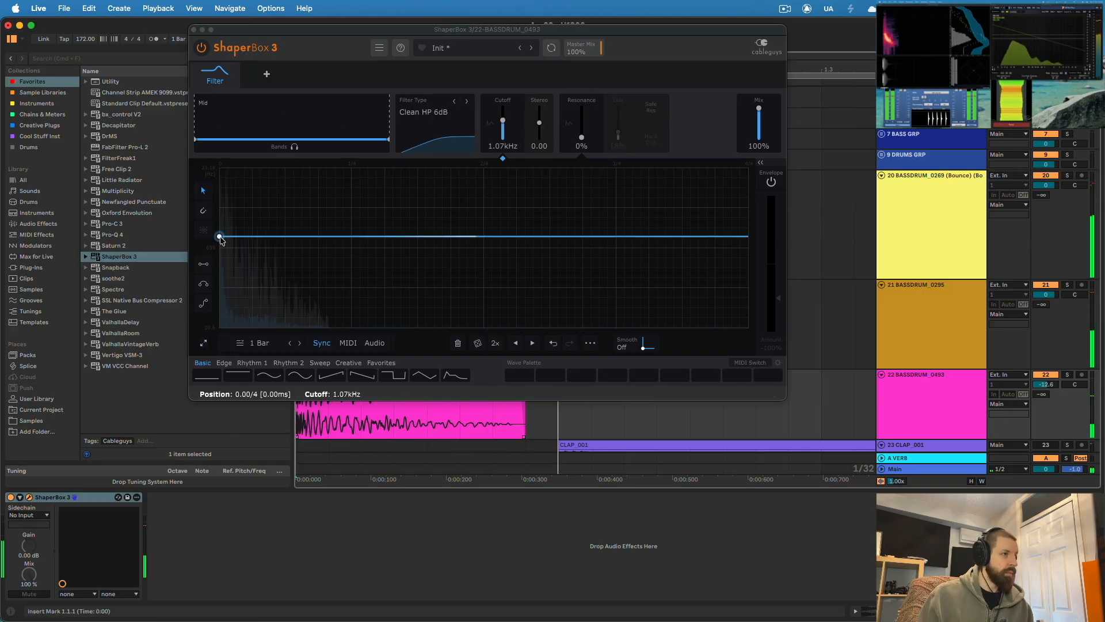
{"action": "left_click_drag", "start_coordinate": [502, 121], "coordinate": [502, 132]}
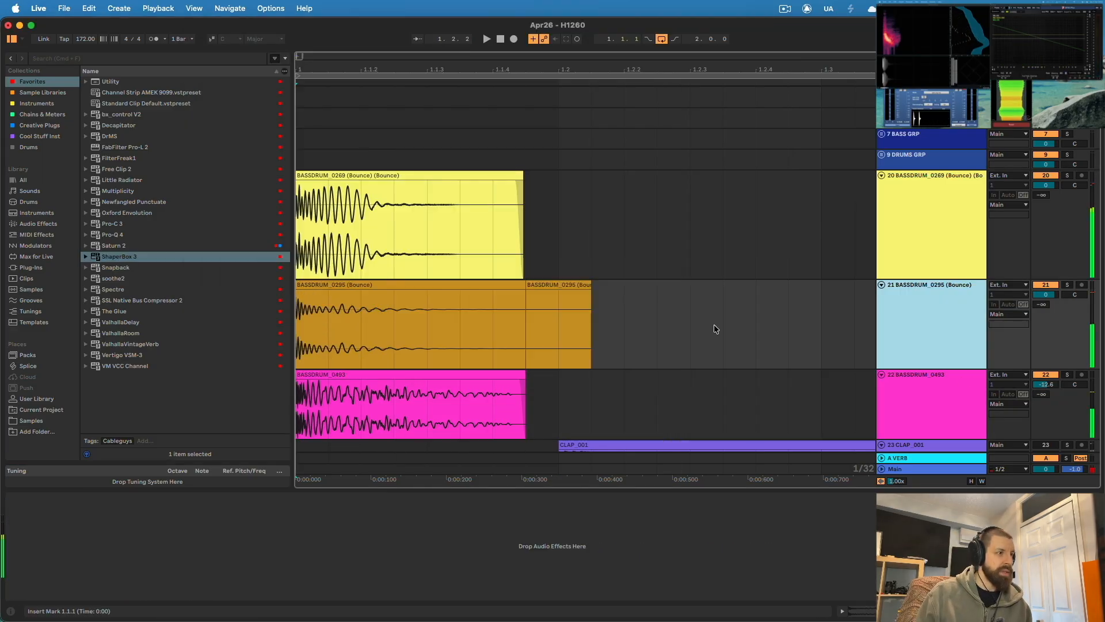
Compare the bounced BASSDRUM_0295 waveform with the other kick layers and delete its bounce tail clip.
{"action": "key", "text": "space"}
{"action": "left_click_drag", "start_coordinate": [338, 68], "coordinate": [329, 120]}
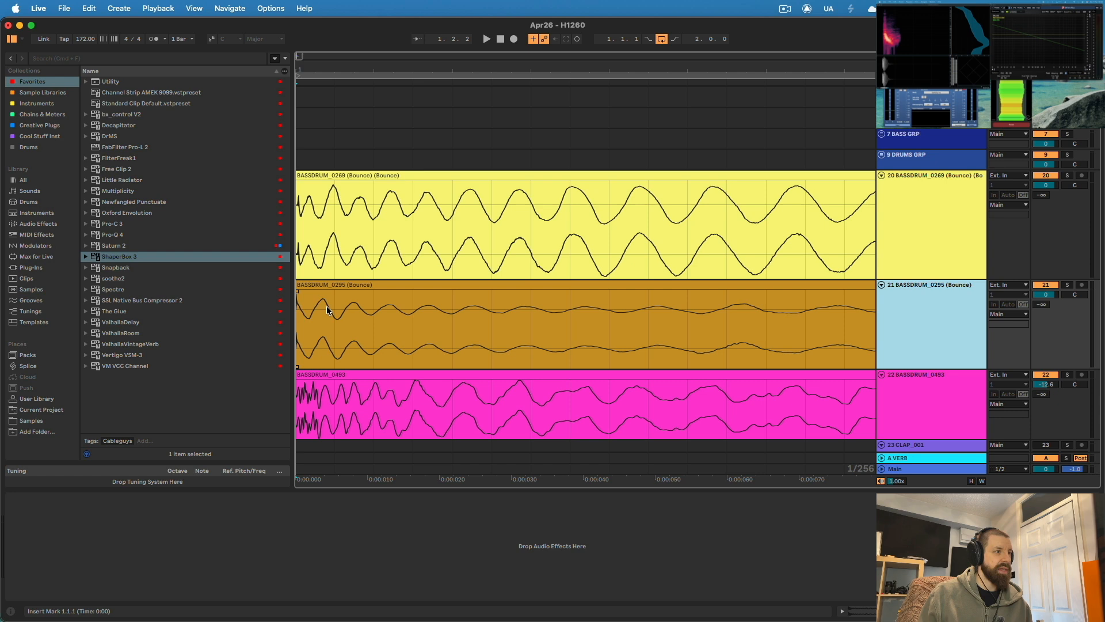
{"action": "left_click_drag", "start_coordinate": [329, 69], "coordinate": [329, 26]}
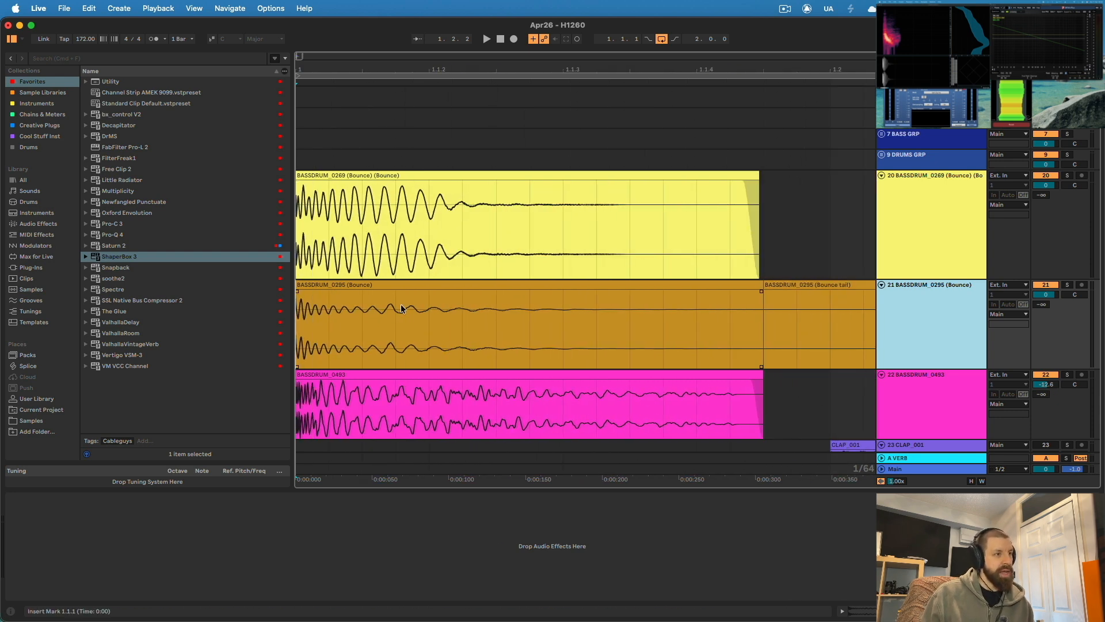
{"action": "left_click", "coordinate": [816, 285]}
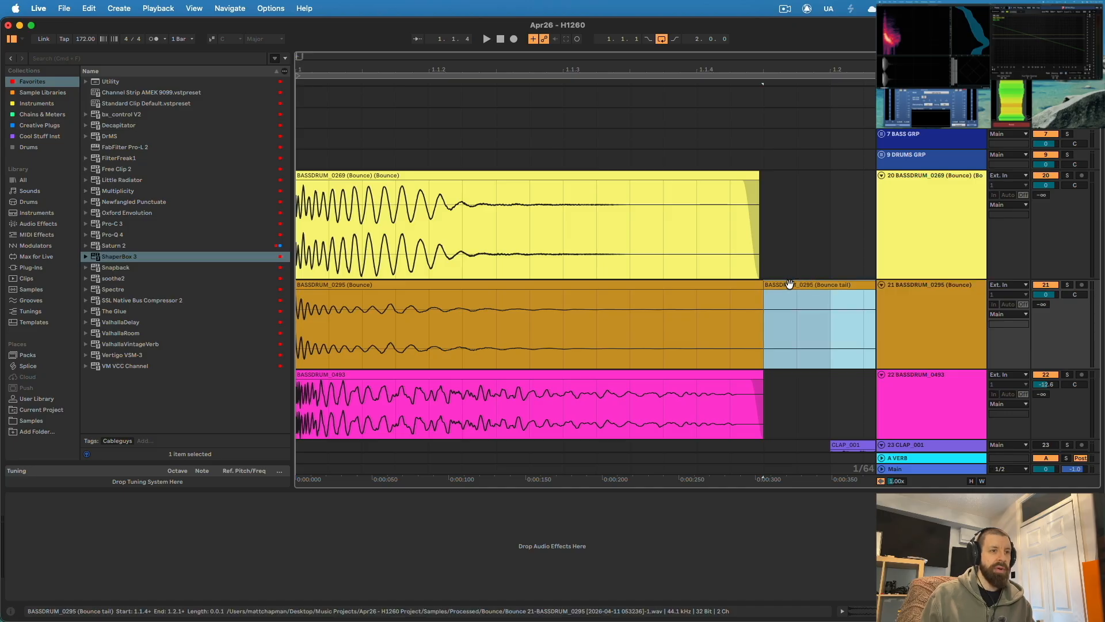
{"action": "key", "text": "Delete"}
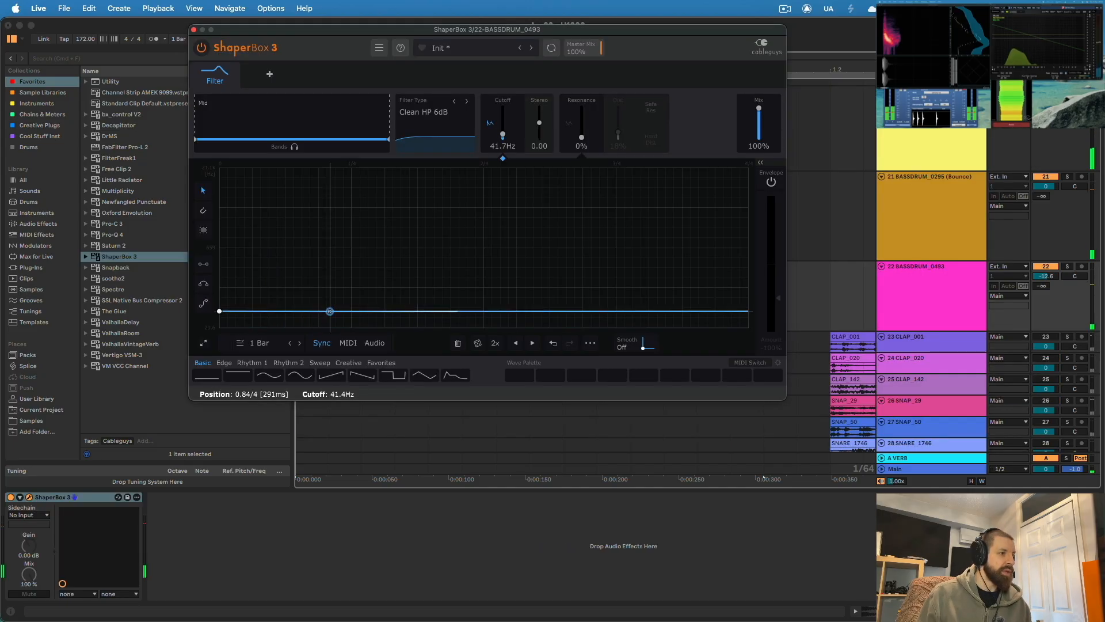
Shape BASSDRUM_0493 in ShaperBox 3 with a 1 Bar cutoff curve rising to about 8.4 kHz and a falling 1/4 Volume curve.
{"action": "left_click_drag", "start_coordinate": [331, 311], "coordinate": [329, 263]}
{"action": "left_click_drag", "start_coordinate": [748, 311], "coordinate": [748, 173]}
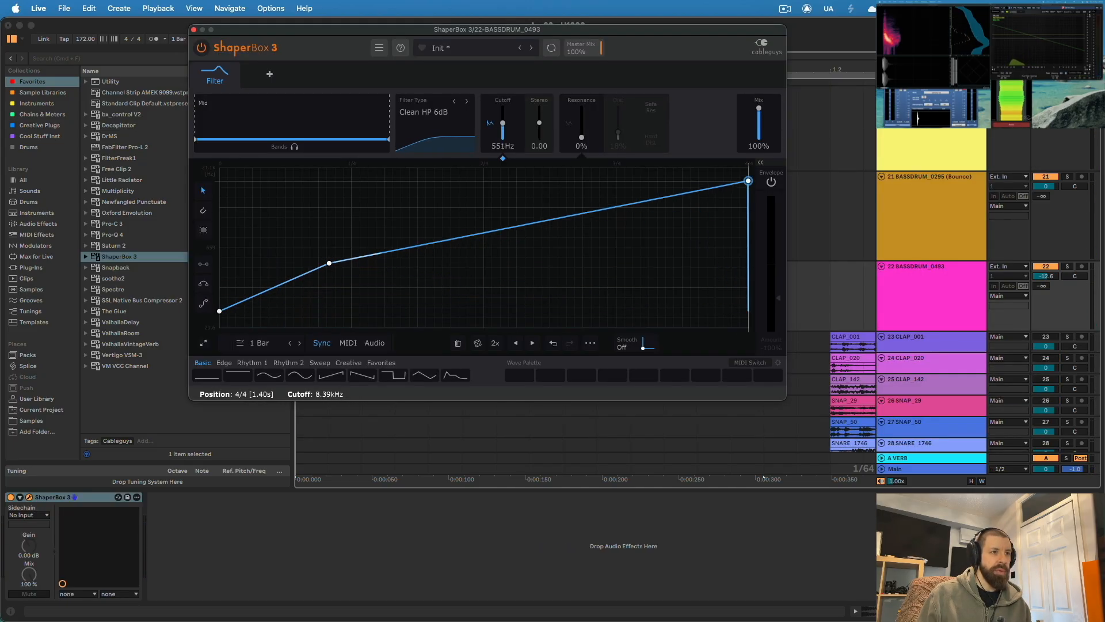
{"action": "key", "text": "space"}
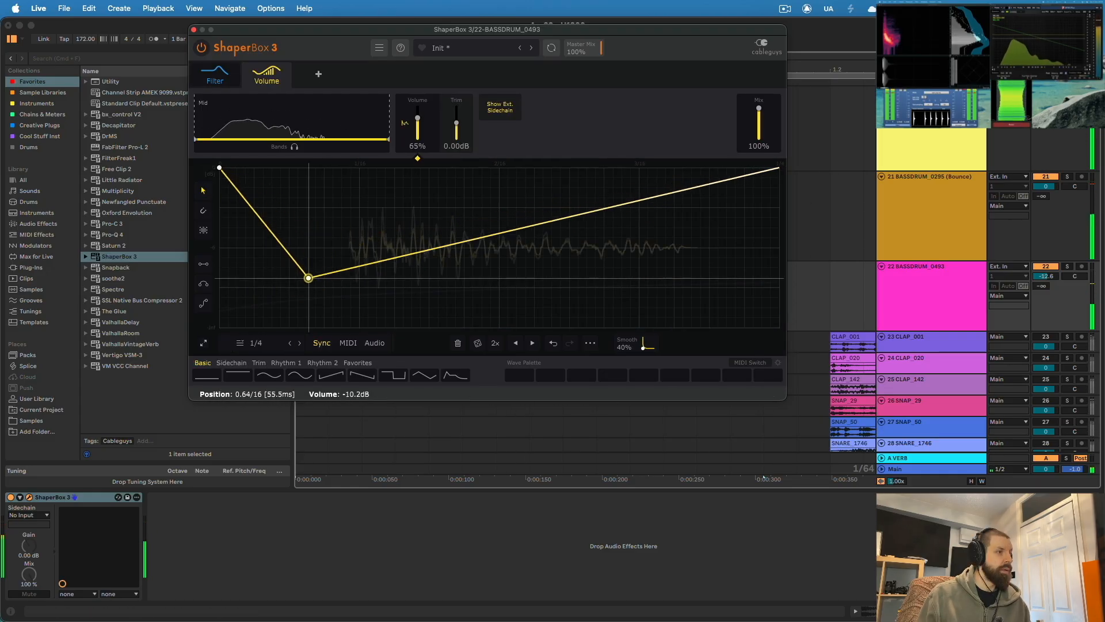
{"action": "left_click_drag", "start_coordinate": [720, 181], "coordinate": [676, 328]}
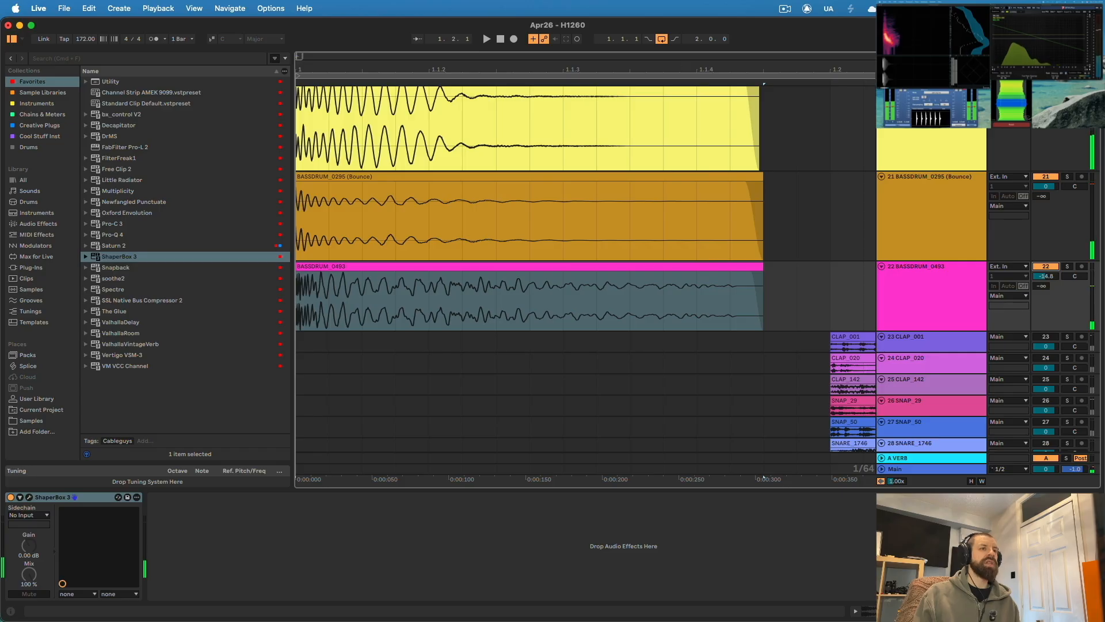
Bounce the BASSDRUM_0493 track in place.
{"action": "scroll", "coordinate": [585, 276], "scroll_direction": "down", "scroll_amount": 5}
{"action": "scroll", "coordinate": [961, 325], "scroll_direction": "up", "scroll_amount": 3}
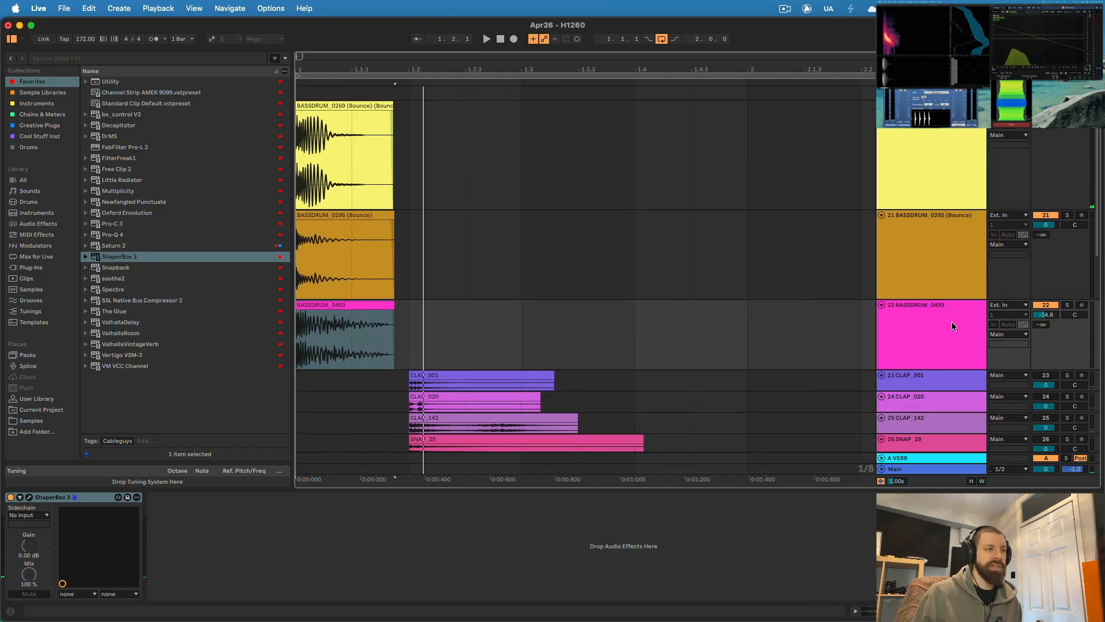
{"action": "right_click", "coordinate": [905, 339]}
{"action": "left_click", "coordinate": [942, 145]}
{"action": "scroll", "coordinate": [341, 276], "scroll_direction": "up", "scroll_amount": 6}
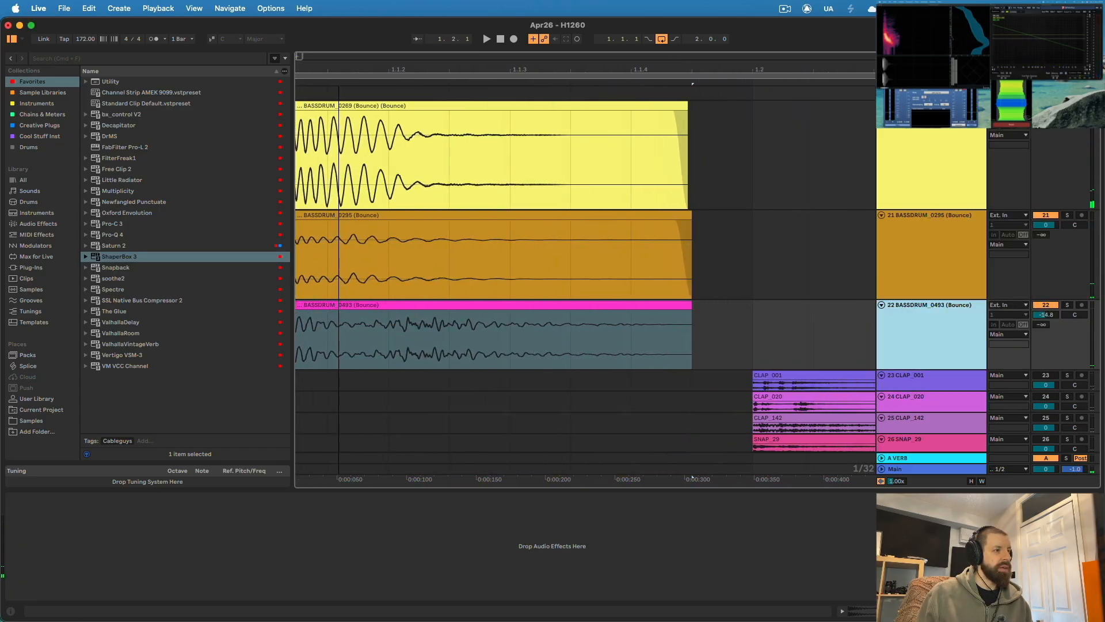
Compare the three bounced kick waveforms, select them from 1.1.1 to 1.2.1, and place the insert mark at 1.2.1.
{"action": "scroll", "coordinate": [340, 277], "scroll_direction": "up", "scroll_amount": 4}
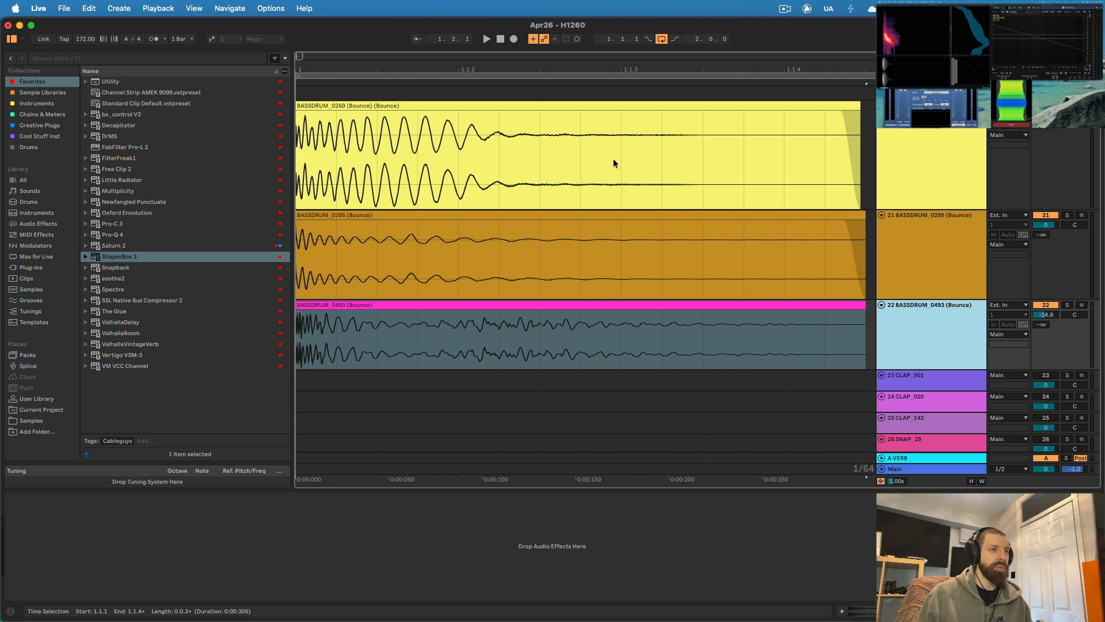
{"action": "left_click_drag", "start_coordinate": [576, 68], "coordinate": [576, 37]}
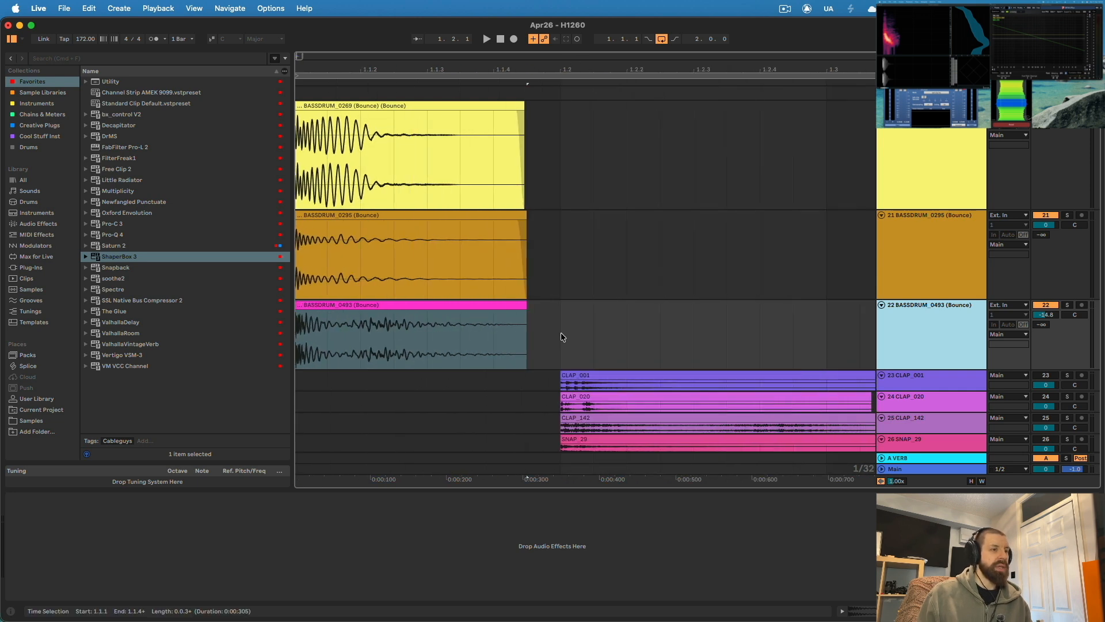
{"action": "left_click_drag", "start_coordinate": [561, 333], "coordinate": [252, 156]}
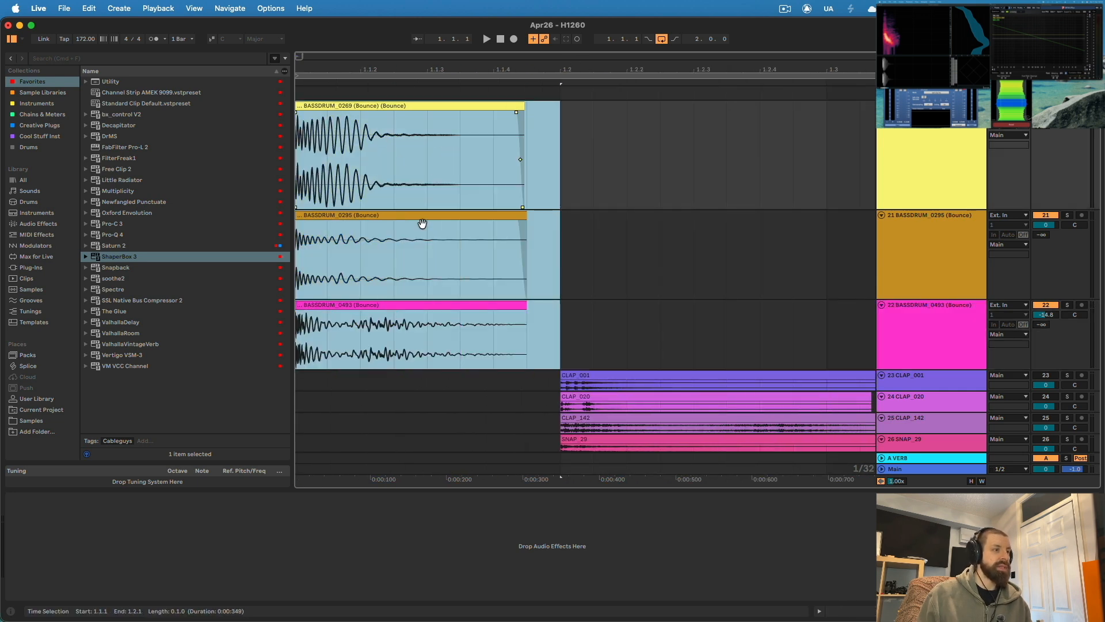
{"action": "left_click", "coordinate": [550, 337]}
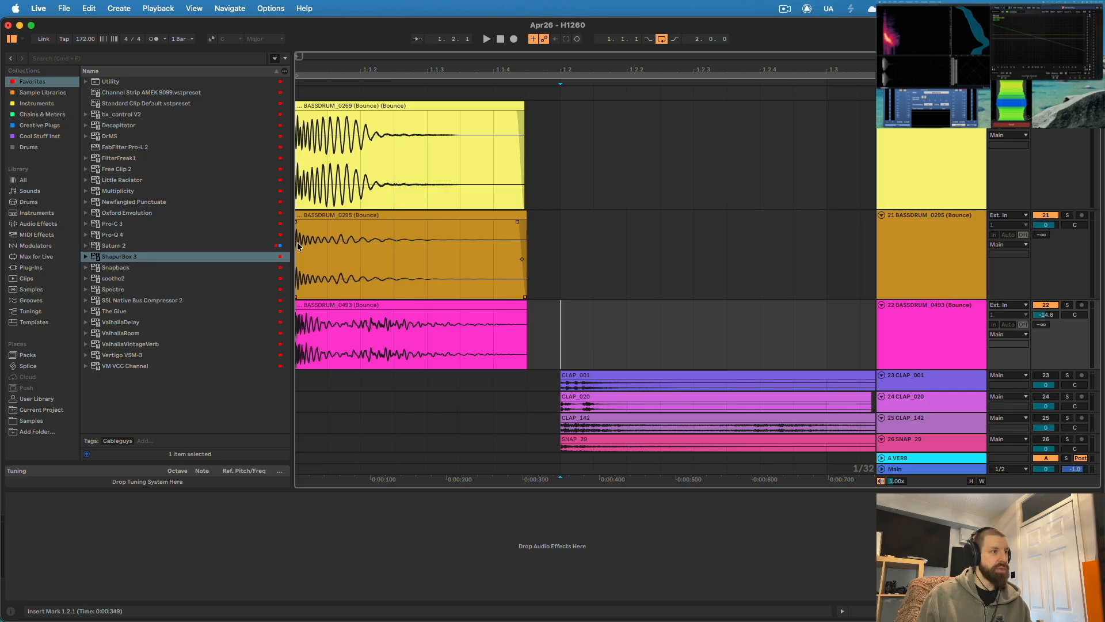
Select the bounced BASSDRUM_0269, BASSDRUM_0295 and BASSDRUM_0493 tracks and combine them into a single bounced KICK track.
{"action": "left_click", "coordinate": [925, 201]}
{"action": "left_click", "coordinate": [921, 350], "text": "shift"}
{"action": "left_click", "coordinate": [906, 184]}
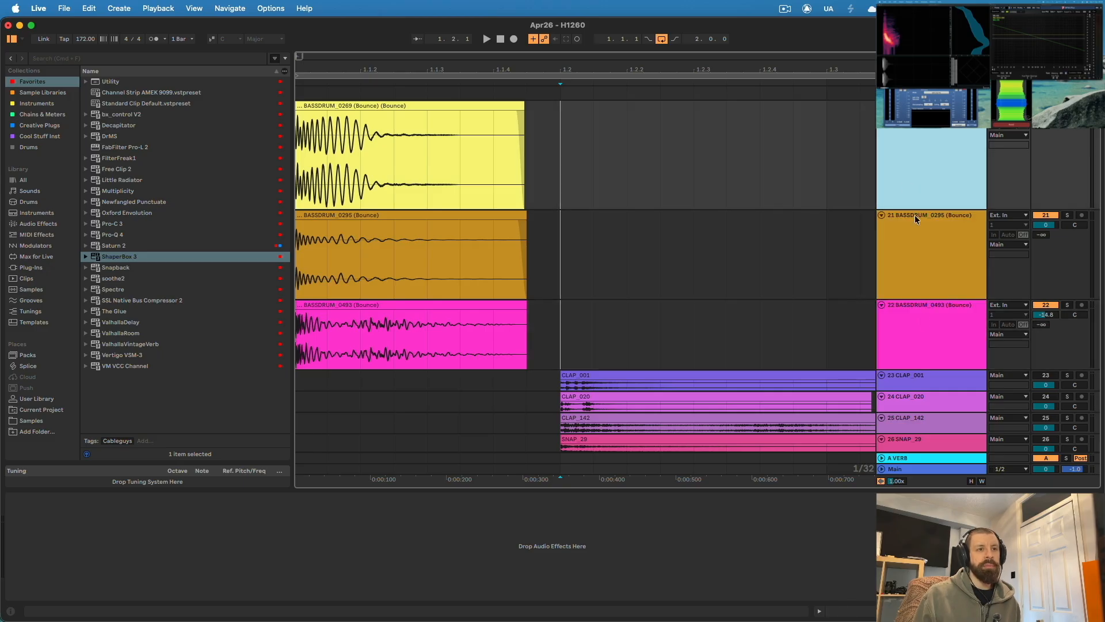
{"action": "left_click", "coordinate": [920, 330], "text": "shift"}
{"action": "scroll", "coordinate": [911, 274], "scroll_direction": "up", "scroll_amount": 1}
{"action": "scroll", "coordinate": [911, 278], "scroll_direction": "up", "scroll_amount": 1}
{"action": "right_click", "coordinate": [916, 193]}
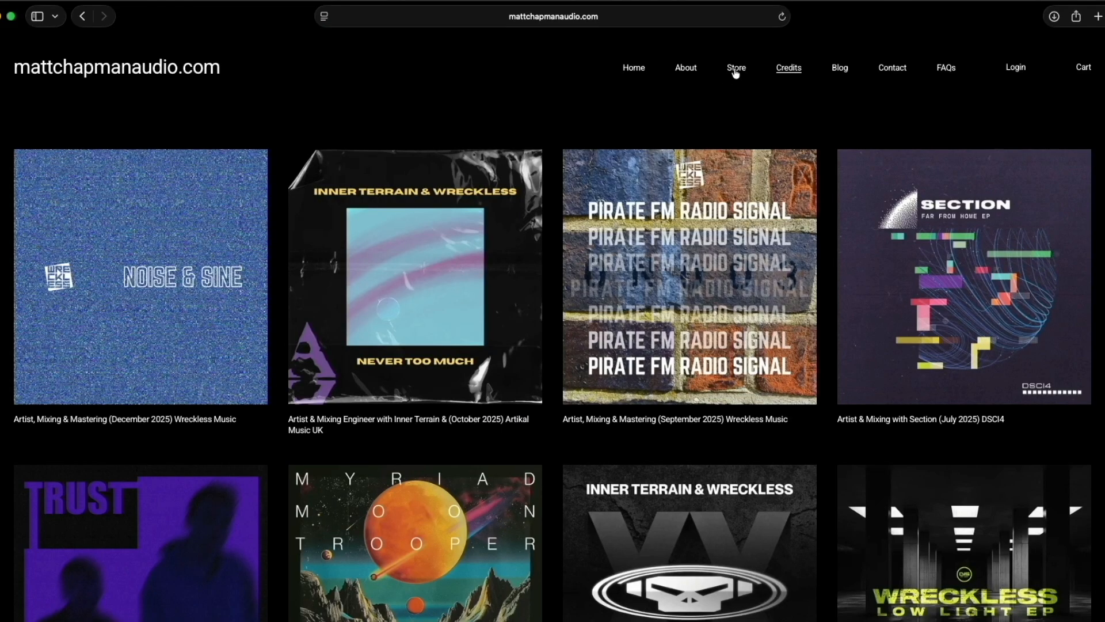
Switch to the web browser and browse the store, blog and contact pages of mattchapmanaudio.com.
{"action": "left_click", "coordinate": [736, 71]}
{"action": "scroll", "coordinate": [718, 278], "scroll_direction": "down", "scroll_amount": 3}
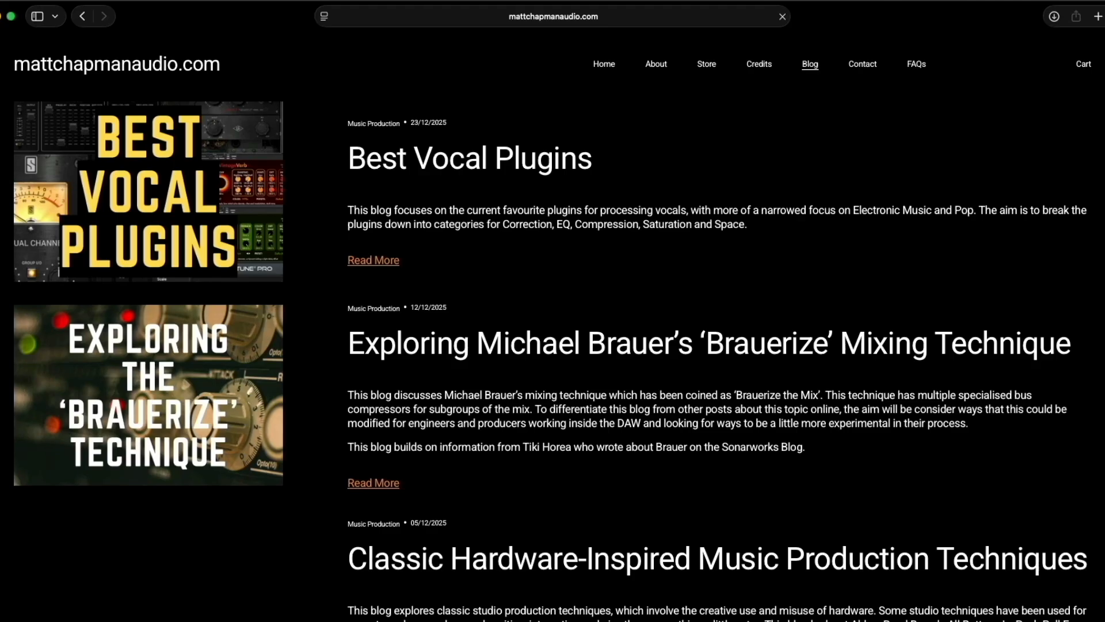
{"action": "scroll", "coordinate": [552, 357], "scroll_direction": "down", "scroll_amount": 10}
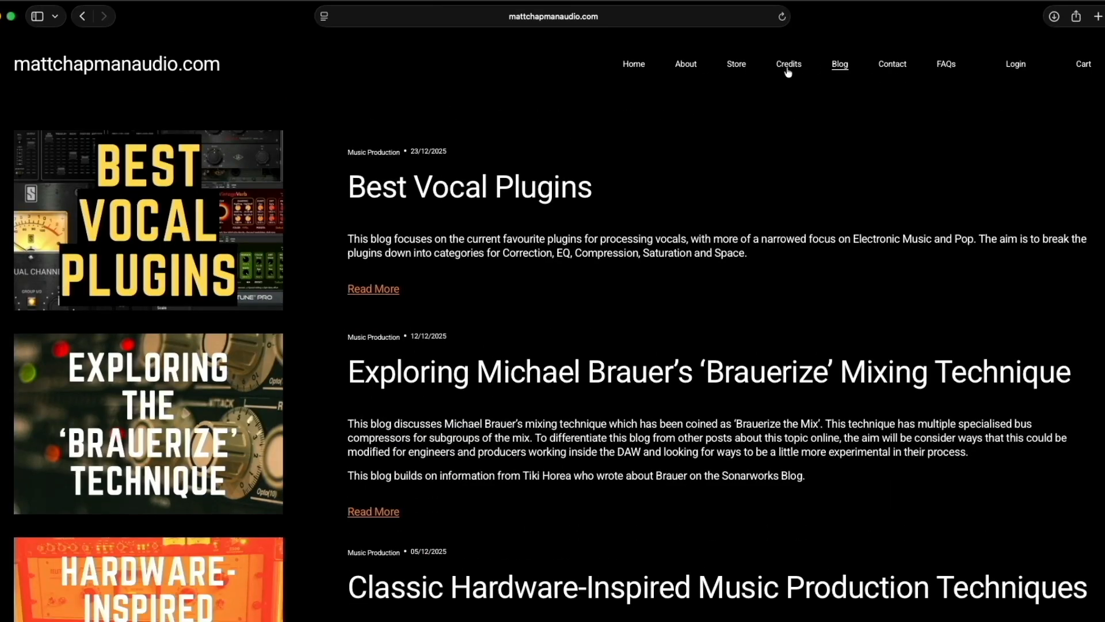
{"action": "left_click", "coordinate": [730, 72]}
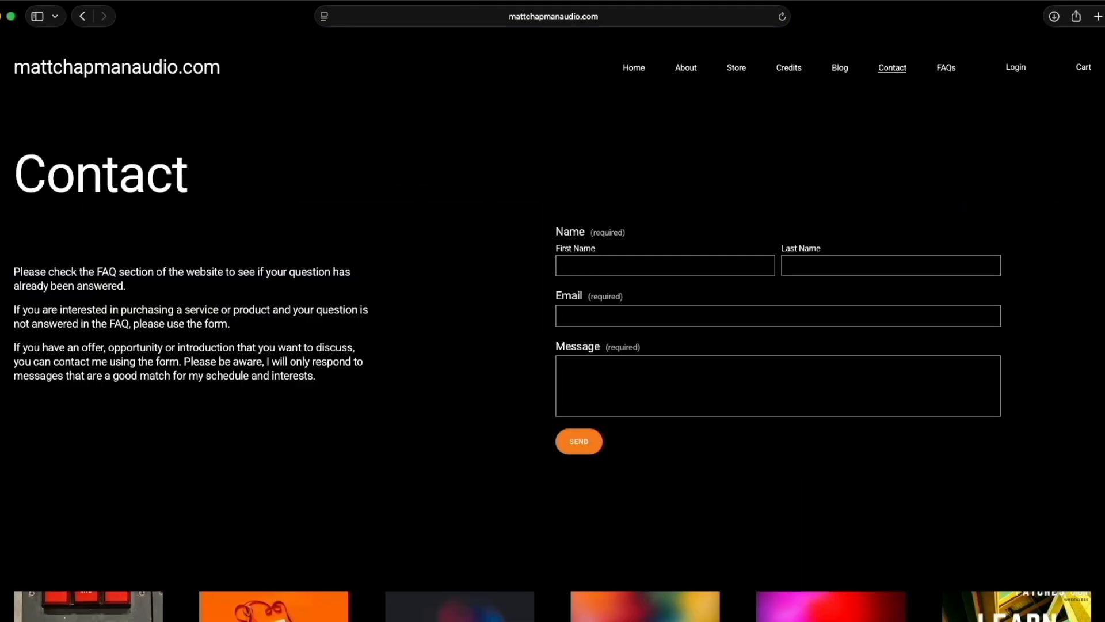
{"action": "scroll", "coordinate": [552, 345], "scroll_direction": "down", "scroll_amount": 2}
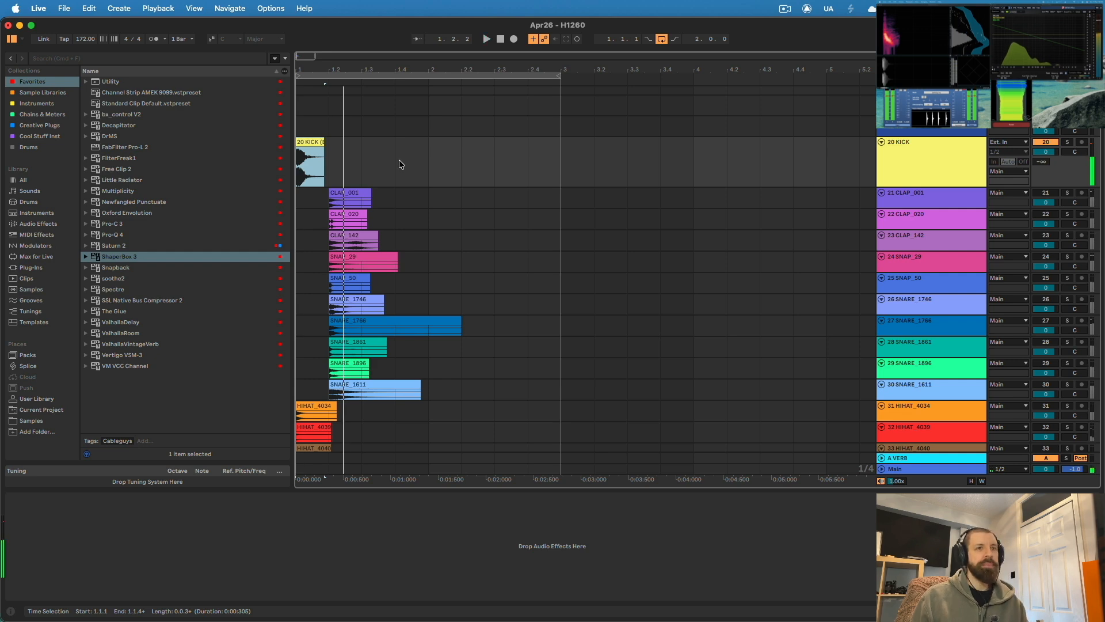
Move the SNARE_1896 track directly below KICK and repeat its one-beat clip at 1.2, 1.4, 2.2 and 2.4.
{"action": "left_click_drag", "start_coordinate": [939, 184], "coordinate": [934, 163]}
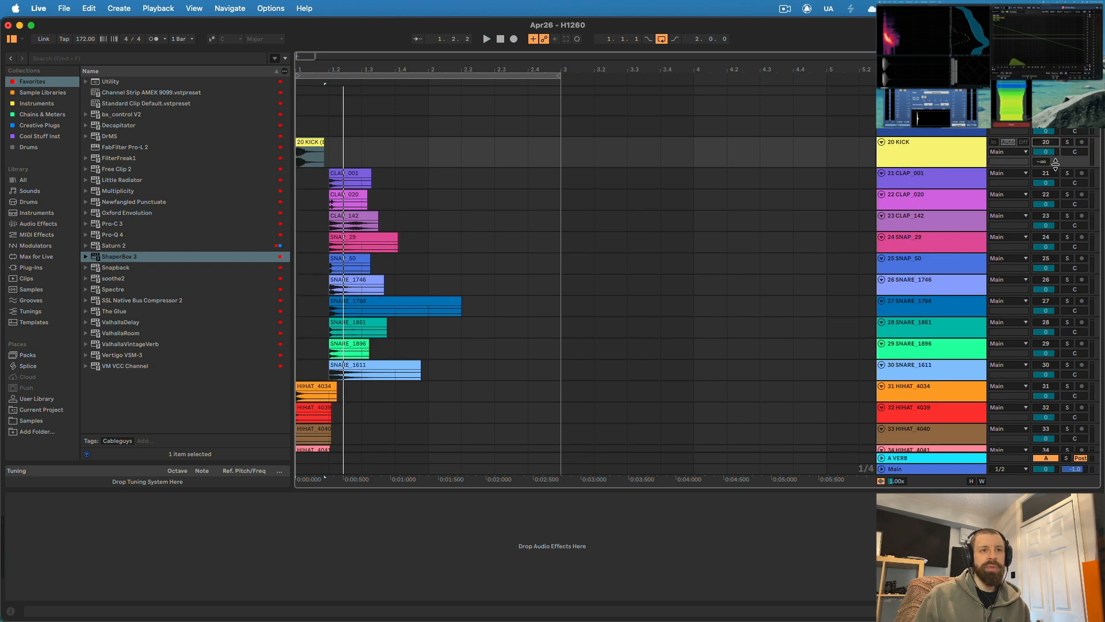
{"action": "key", "text": "space"}
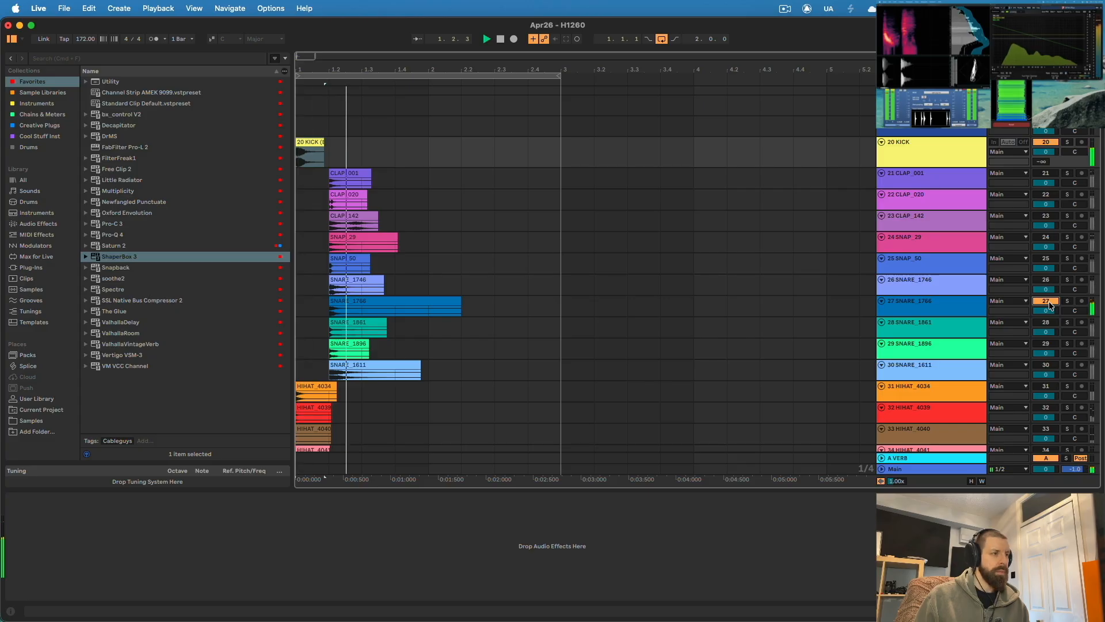
{"action": "left_click_drag", "start_coordinate": [944, 346], "coordinate": [935, 173]}
{"action": "scroll", "coordinate": [415, 226], "scroll_direction": "up", "scroll_amount": 5}
{"action": "left_click_drag", "start_coordinate": [347, 173], "coordinate": [413, 173]}
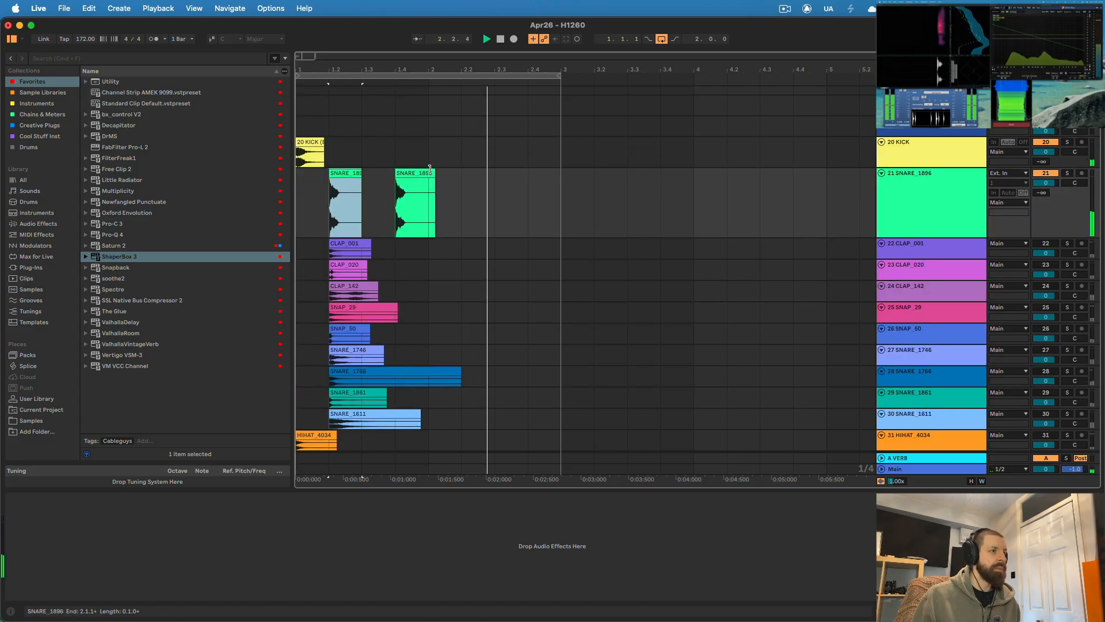
{"action": "key", "text": "Left"}
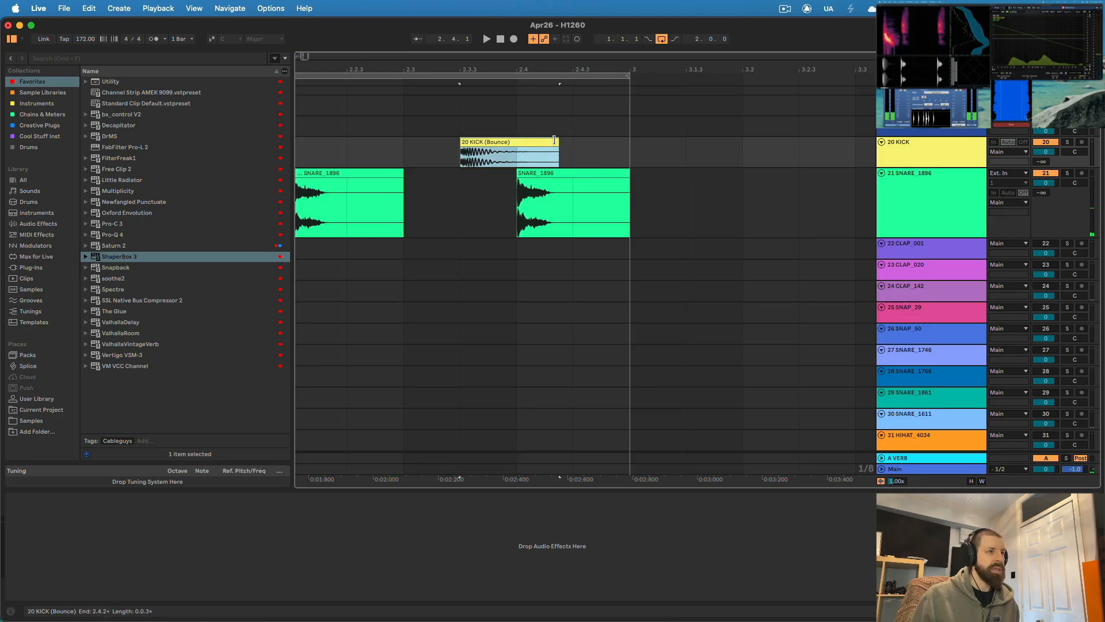
Trim the KICK clip starting at 2.3.3 to end at 2.4.1 and fit another KICK clip from 2.4.2 to 3.1.1.
{"action": "left_click_drag", "start_coordinate": [554, 140], "coordinate": [515, 152]}
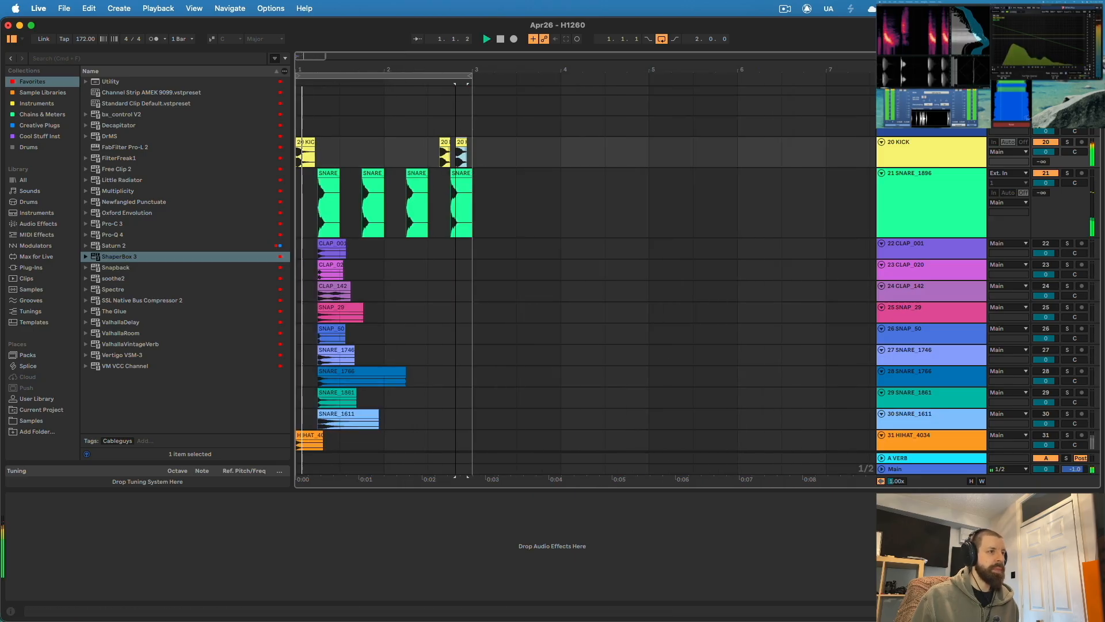
{"action": "left_click_drag", "start_coordinate": [452, 72], "coordinate": [452, 68]}
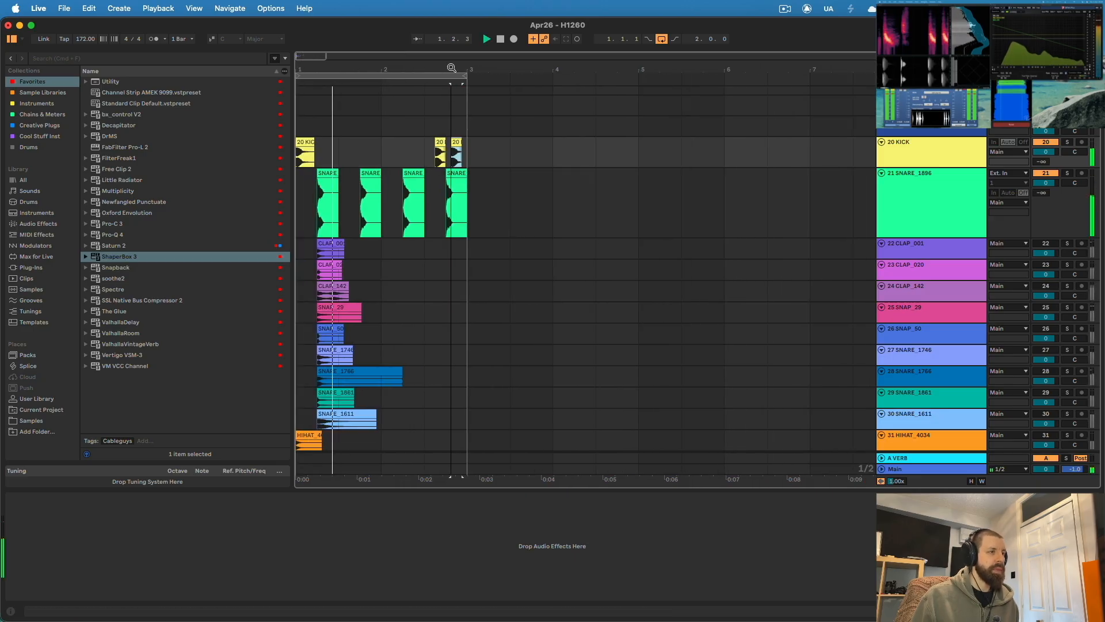
{"action": "left_click", "coordinate": [549, 154]}
{"action": "left_click", "coordinate": [459, 144]}
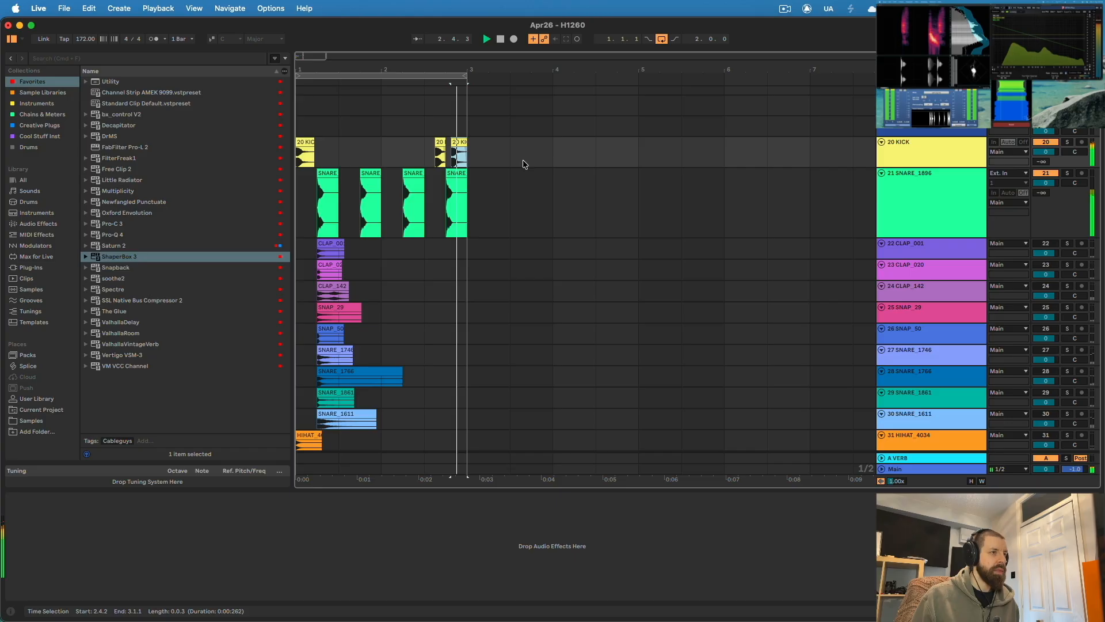
{"action": "left_click_drag", "start_coordinate": [447, 70], "coordinate": [447, 76]}
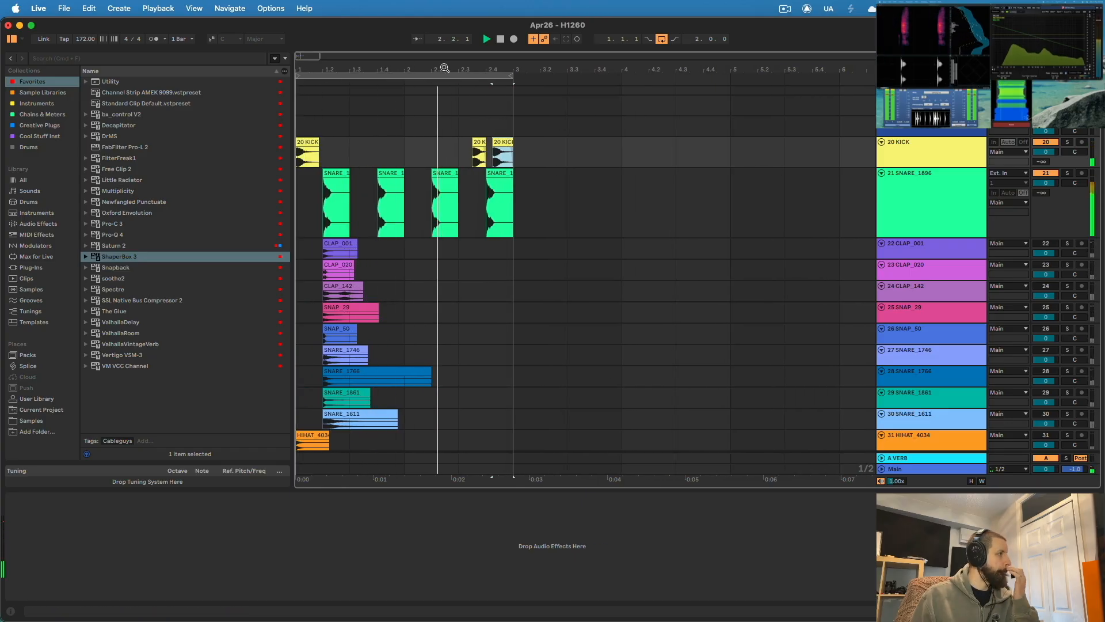
Trim the SNARE_1611 clip to span 2.2.1 to 2.3.1 and move its track directly below SNARE_1896.
{"action": "left_click_drag", "start_coordinate": [661, 413], "coordinate": [487, 413]}
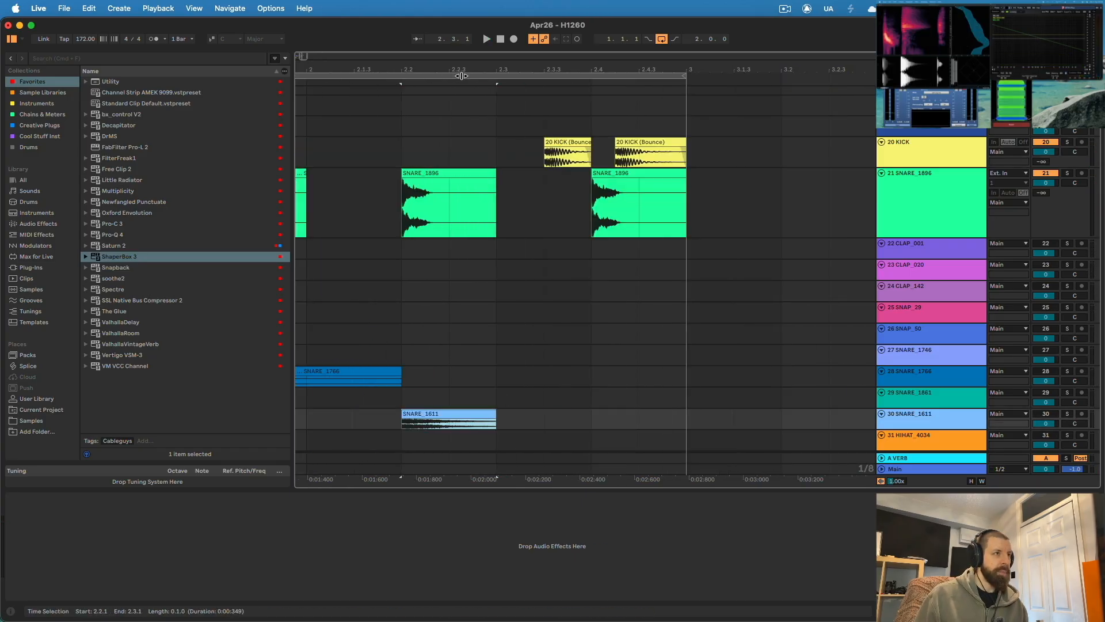
{"action": "left_click_drag", "start_coordinate": [459, 72], "coordinate": [598, 124]}
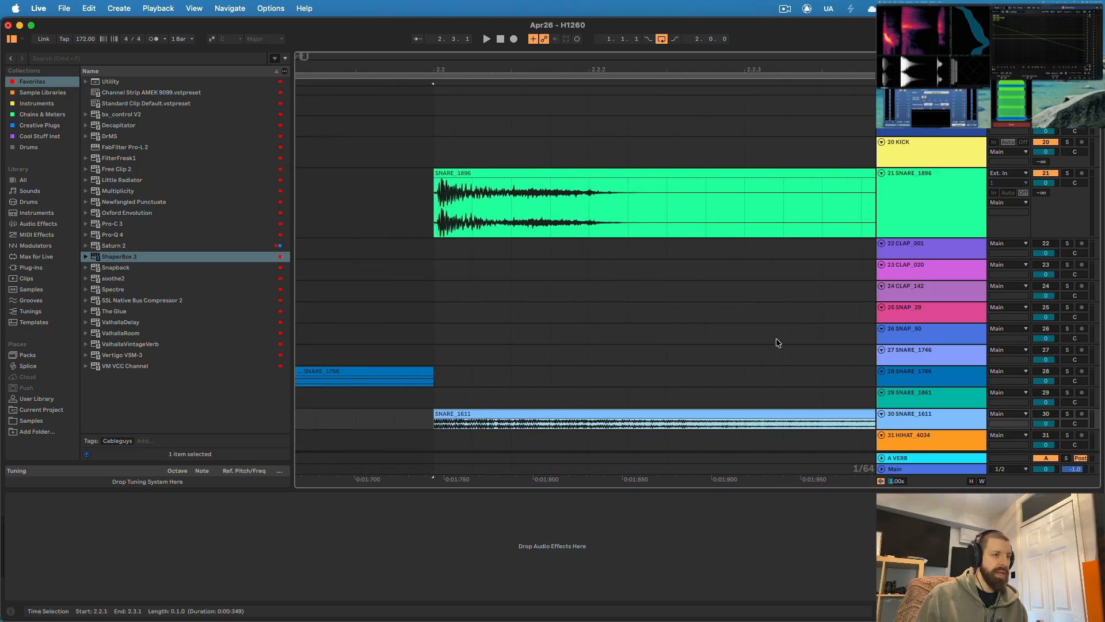
{"action": "left_click_drag", "start_coordinate": [910, 413], "coordinate": [919, 376]}
{"action": "left_click_drag", "start_coordinate": [452, 84], "coordinate": [452, 115]}
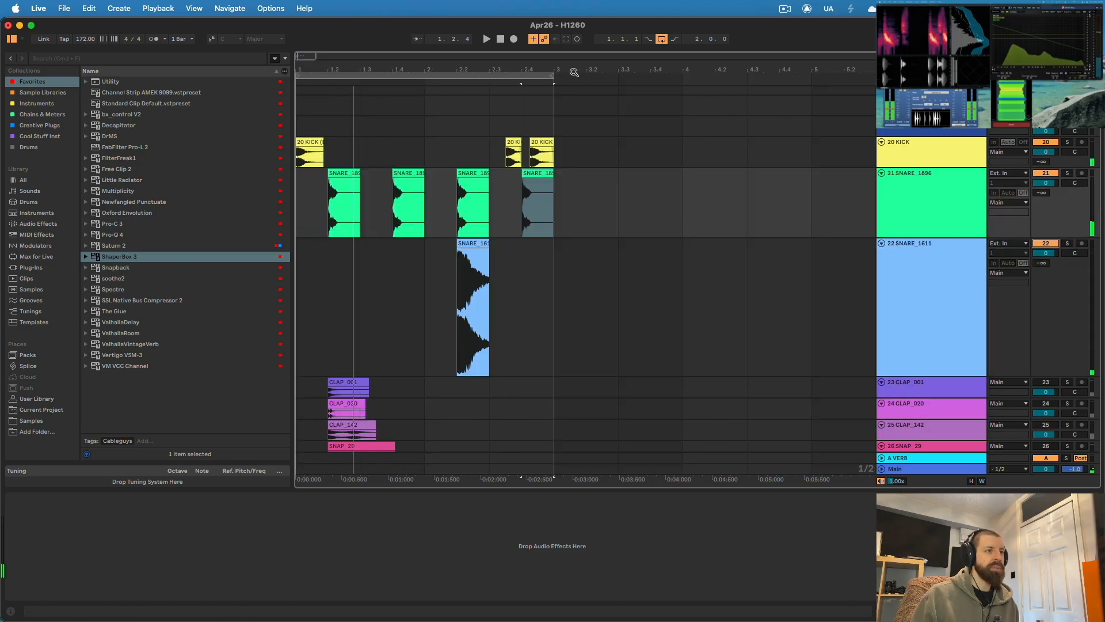
Add a short curved fade-in to the start of the SNARE_1611 clip.
{"action": "left_click_drag", "start_coordinate": [471, 66], "coordinate": [473, 109]}
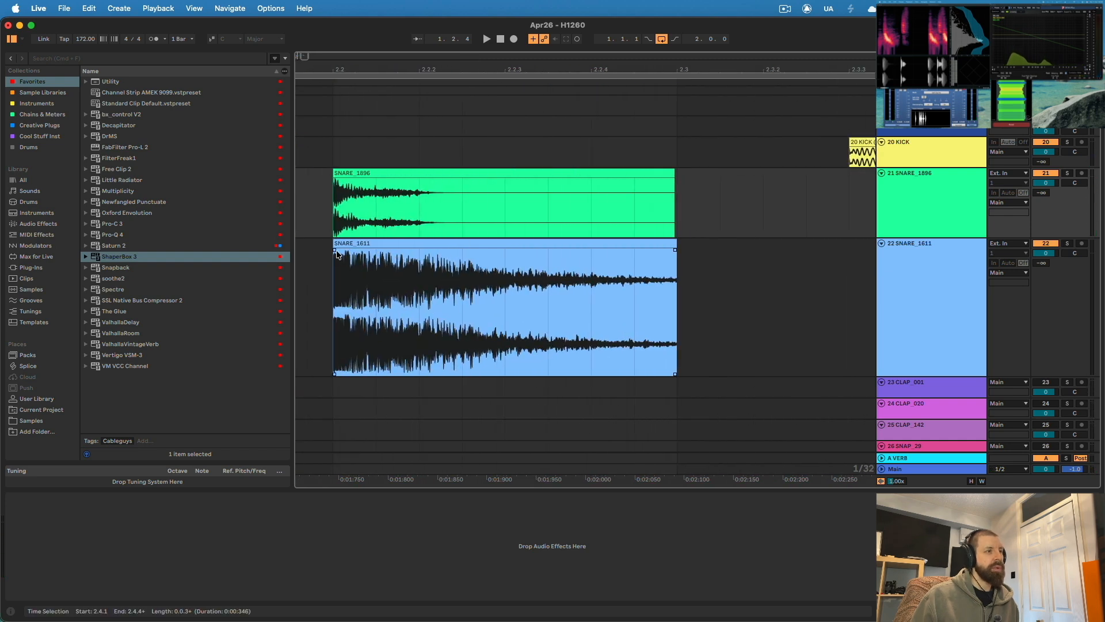
{"action": "left_click_drag", "start_coordinate": [336, 251], "coordinate": [346, 250]}
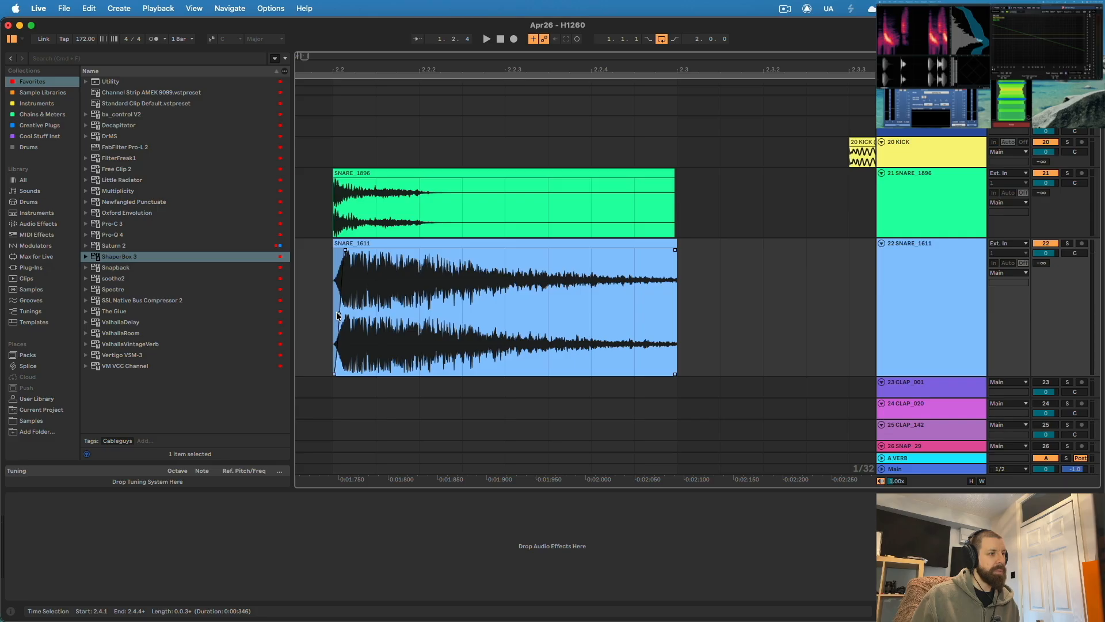
{"action": "scroll", "coordinate": [342, 258], "scroll_direction": "up", "scroll_amount": 3}
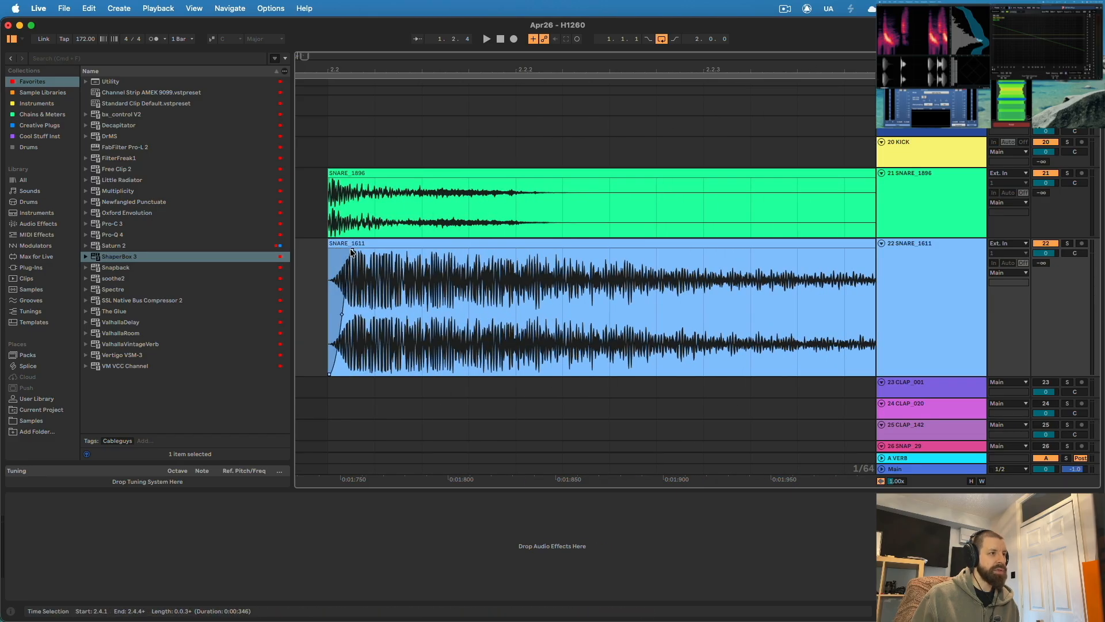
{"action": "scroll", "coordinate": [385, 74], "scroll_direction": "down", "scroll_amount": 5}
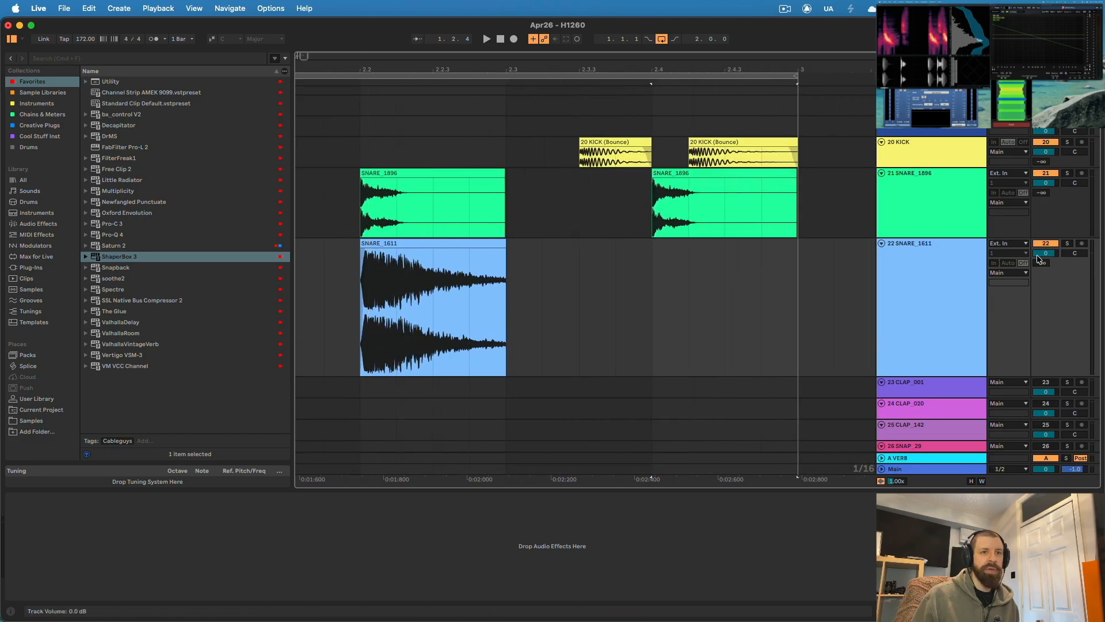
Set the SNARE_1611 track volume to -9.0 dB and fade out the clip's tail while playing the loop.
{"action": "left_click_drag", "start_coordinate": [1045, 253], "coordinate": [1046, 260]}
{"action": "key", "text": "space"}
{"action": "scroll", "coordinate": [848, 288], "scroll_direction": "down", "scroll_amount": 3}
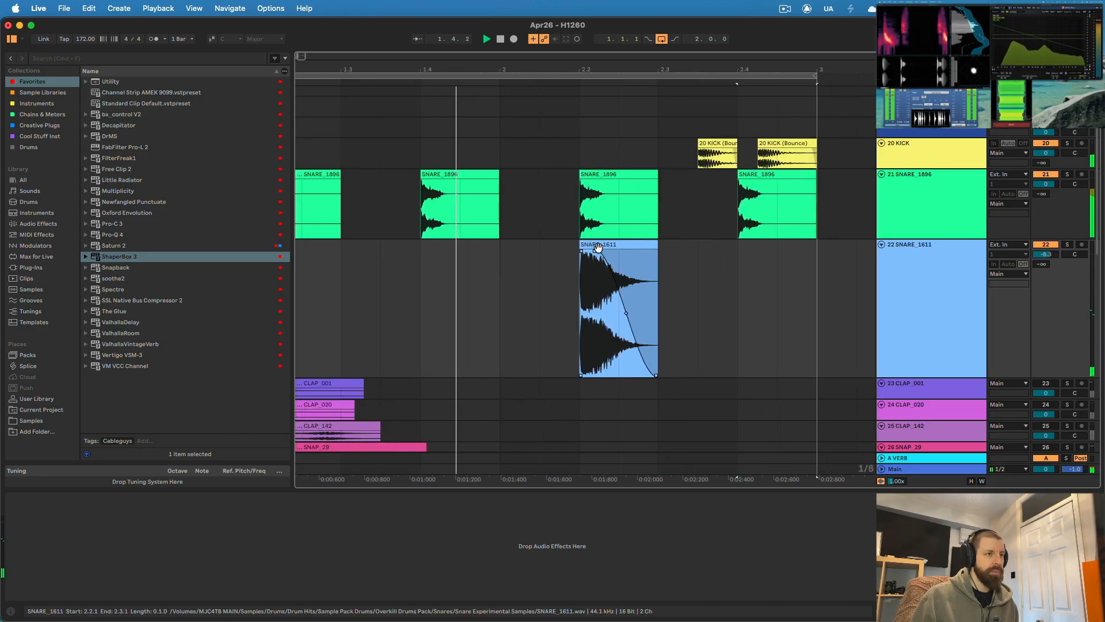
{"action": "scroll", "coordinate": [597, 251], "scroll_direction": "up", "scroll_amount": 3}
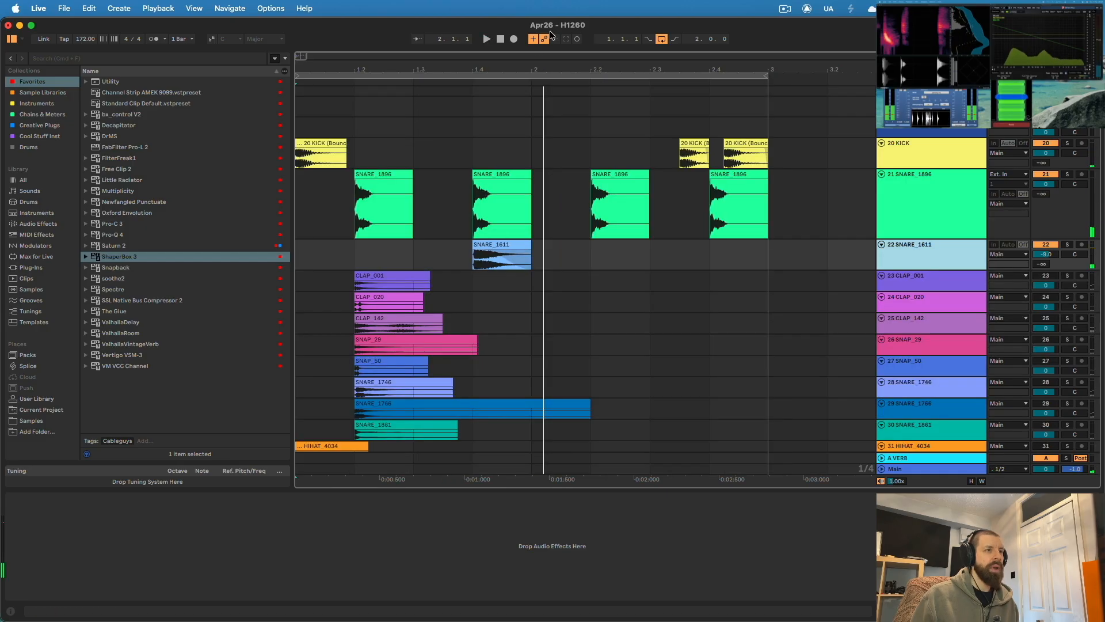
Move the CLAP_001 clip to 2.4.1 and enlarge its track.
{"action": "left_click_drag", "start_coordinate": [543, 63], "coordinate": [541, 39]}
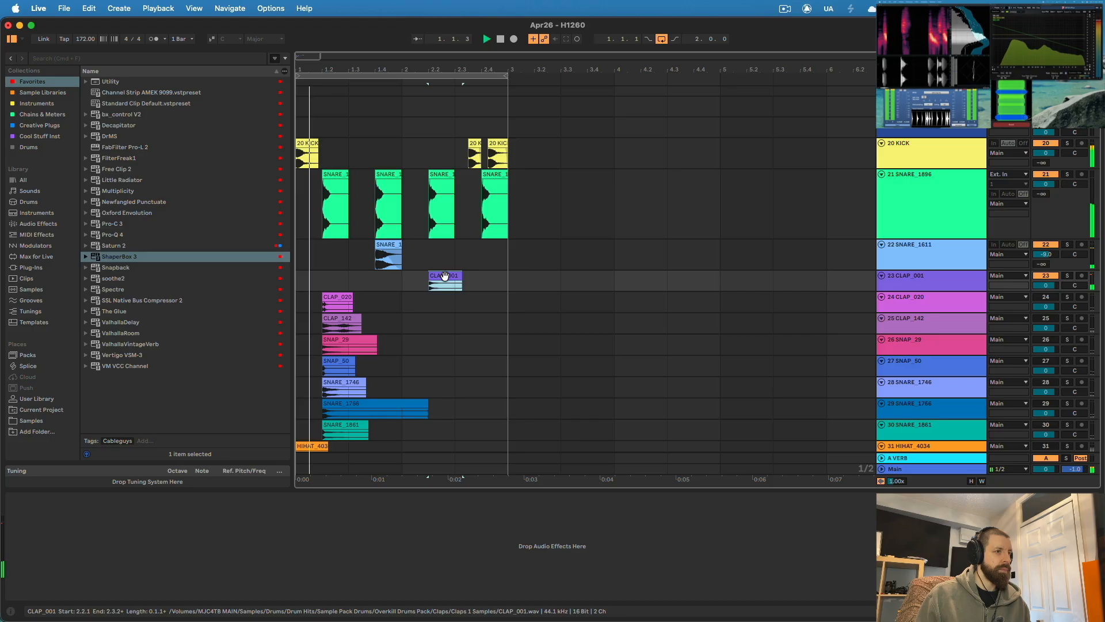
{"action": "left_click_drag", "start_coordinate": [448, 277], "coordinate": [504, 278]}
{"action": "left_click_drag", "start_coordinate": [489, 65], "coordinate": [488, 145]}
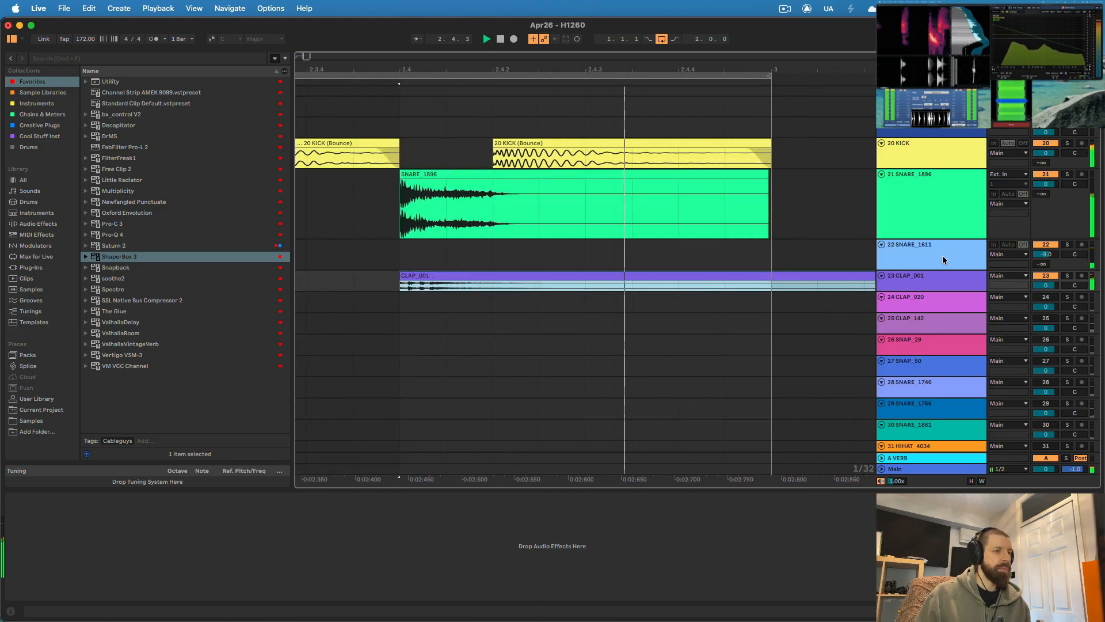
{"action": "left_click_drag", "start_coordinate": [923, 290], "coordinate": [923, 397]}
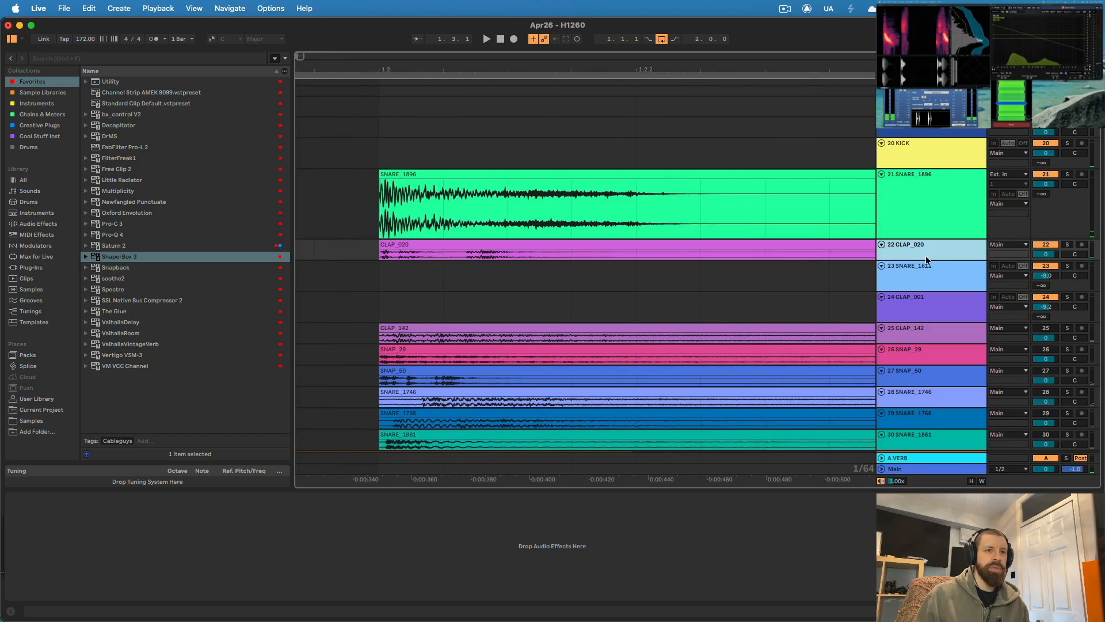
Enlarge the CLAP_020 track, fade in the start of its clip and play the loop.
{"action": "left_click_drag", "start_coordinate": [930, 280], "coordinate": [929, 447]}
{"action": "left_click_drag", "start_coordinate": [381, 251], "coordinate": [426, 252]}
{"action": "left_click_drag", "start_coordinate": [431, 72], "coordinate": [427, 73]}
{"action": "key", "text": "space"}
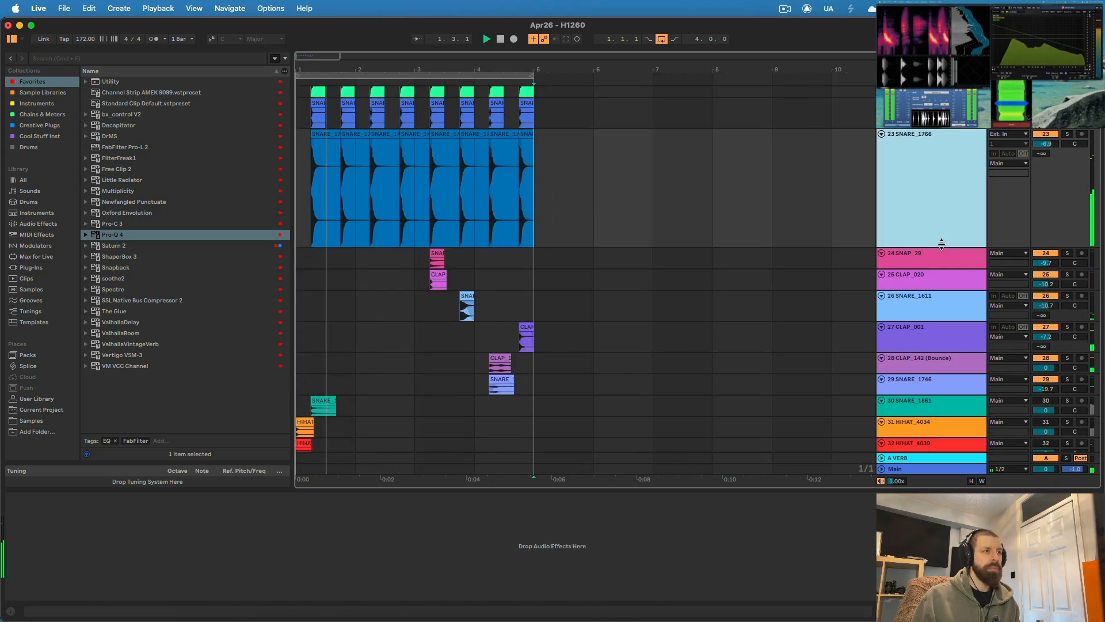
Stop playback and consolidate the SNARE_1766 clips from 1.1.1 to 5.1.1 into one clip.
{"action": "key", "text": "space"}
{"action": "left_click_drag", "start_coordinate": [532, 193], "coordinate": [244, 188]}
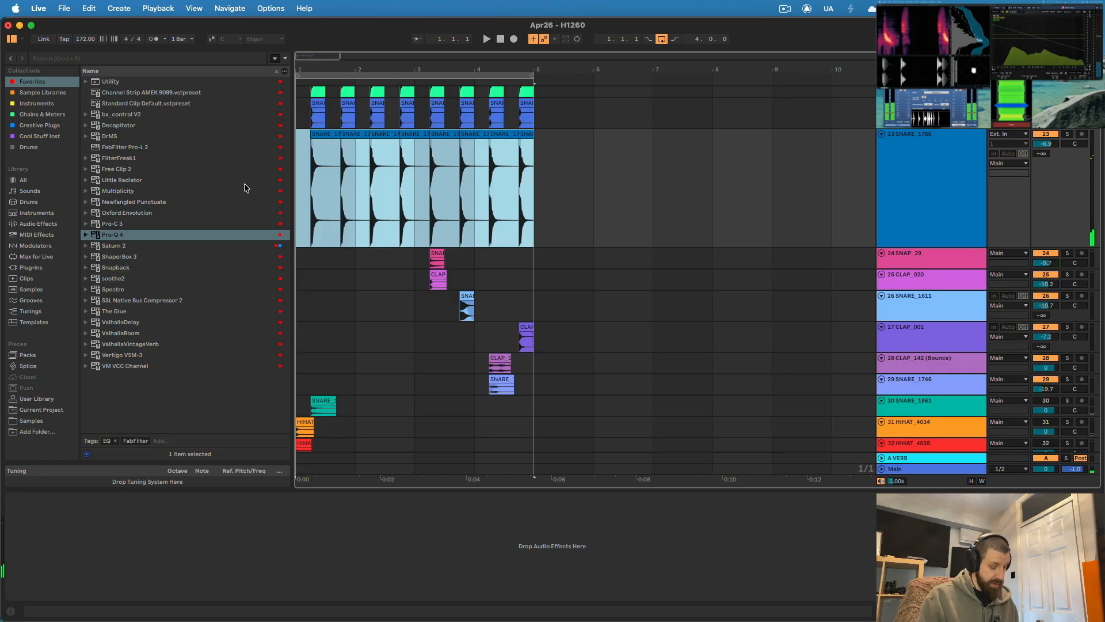
{"action": "key", "text": "super+j"}
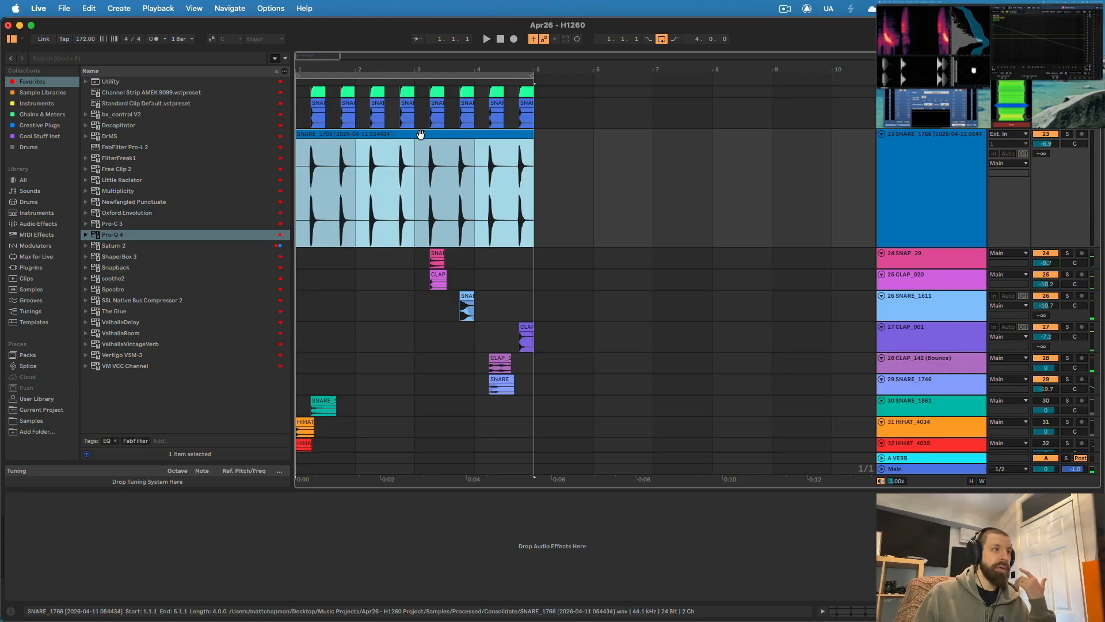
Open the consolidated SNARE_1766 clip's sample view, detune it to -6 cents and play it back.
{"action": "double_click", "coordinate": [420, 134]}
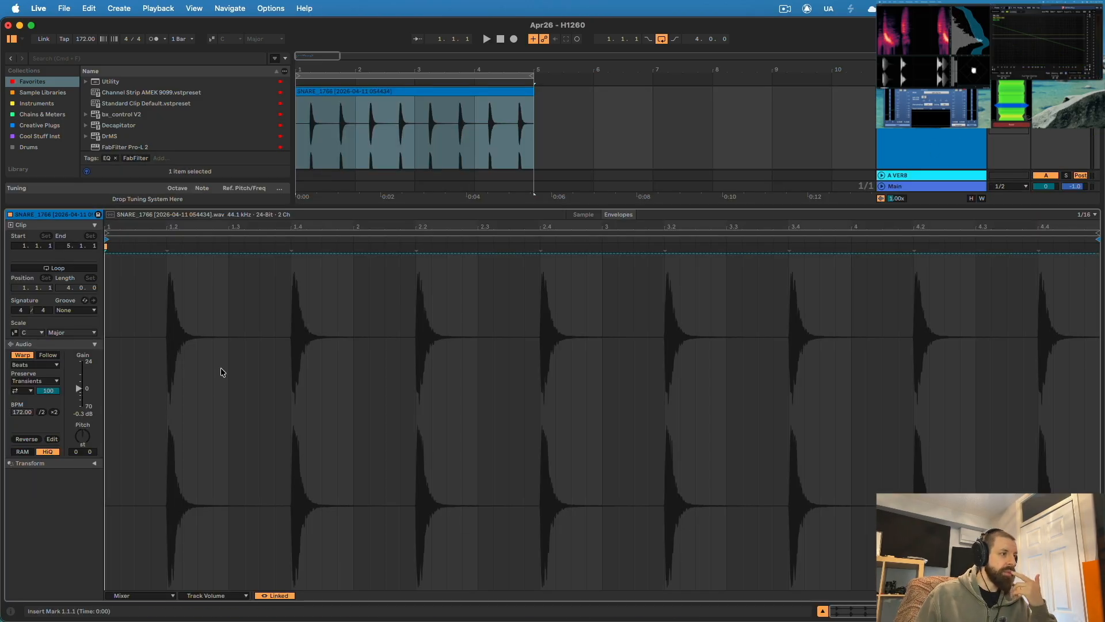
{"action": "key", "text": "super+alt+l"}
{"action": "left_click_drag", "start_coordinate": [389, 74], "coordinate": [430, 89]}
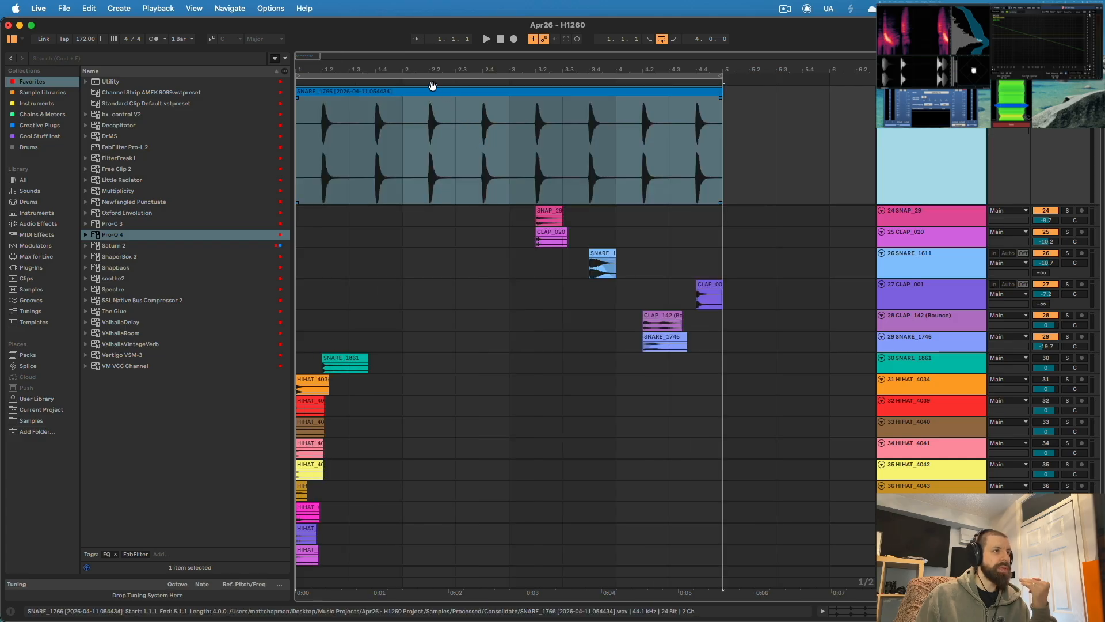
{"action": "double_click", "coordinate": [430, 89]}
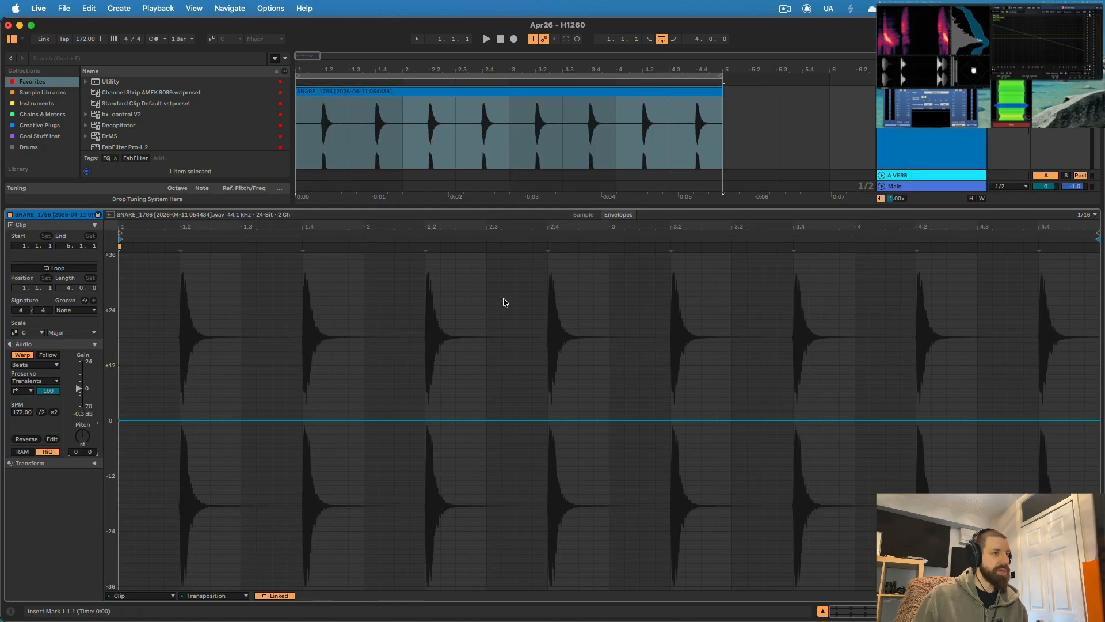
{"action": "key", "text": "alt+Tab"}
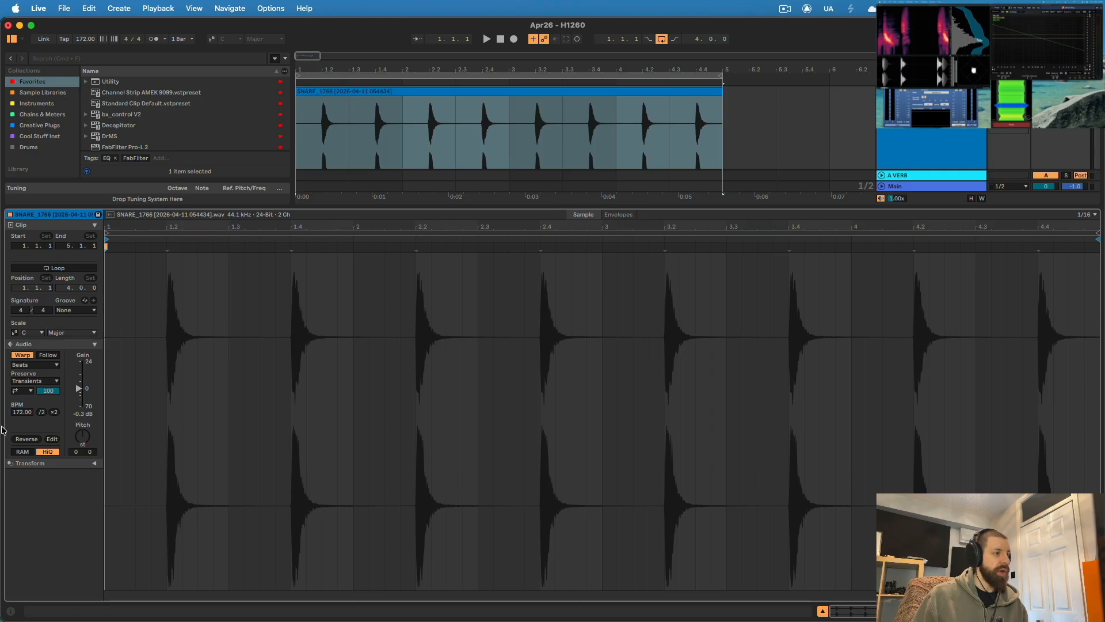
{"action": "left_click", "coordinate": [497, 41]}
{"action": "left_click_drag", "start_coordinate": [92, 453], "coordinate": [92, 456]}
{"action": "key", "text": "space"}
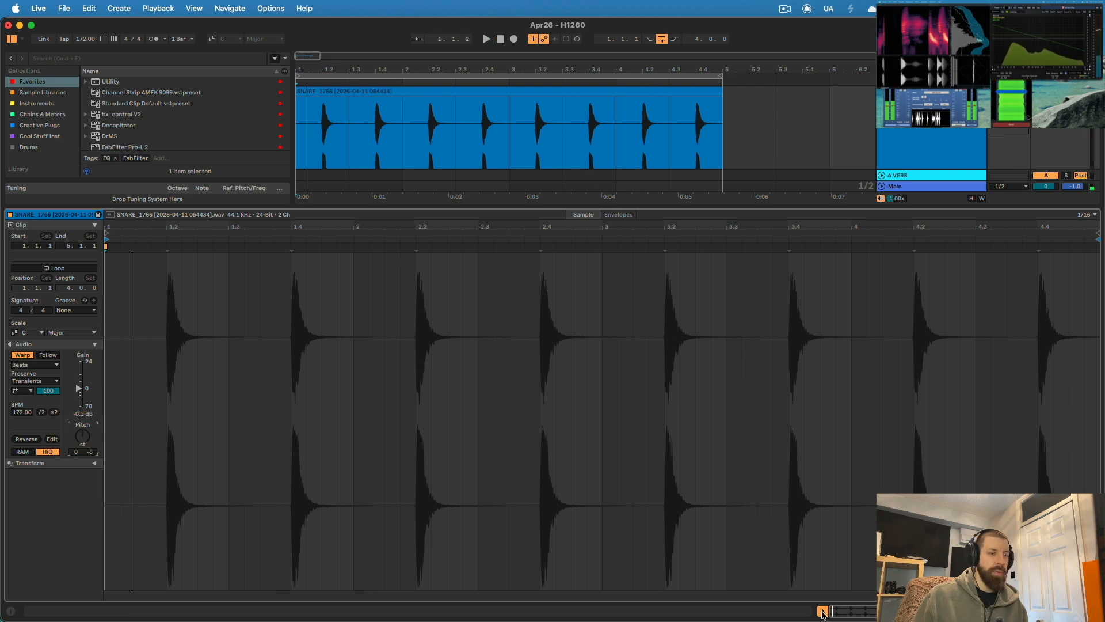
Return to the arrangement and record the SNARE_1766 track post mixer onto a new track named SNARE PRINT.
{"action": "left_click", "coordinate": [823, 611]}
{"action": "left_click_drag", "start_coordinate": [927, 254], "coordinate": [896, 254]}
{"action": "key", "text": "alt+super+u"}
{"action": "left_click", "coordinate": [928, 369]}
{"action": "key", "text": "alt+super+u"}
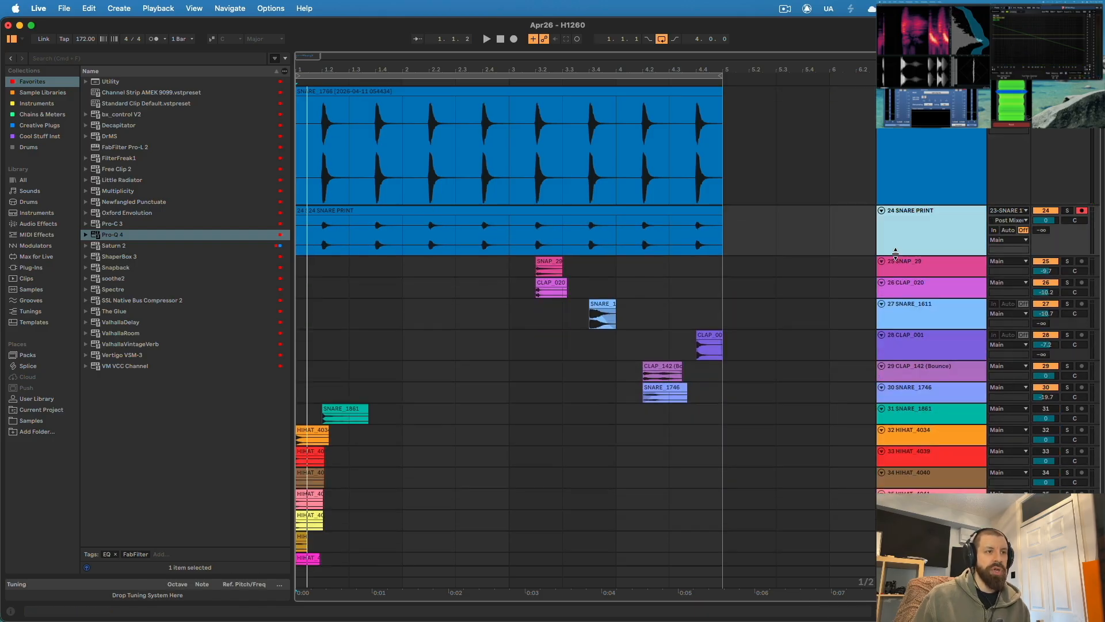
Delete the SNARE_1766 source track and select the SNARE PRINT track.
{"action": "left_click", "coordinate": [920, 167]}
{"action": "key", "text": "Delete"}
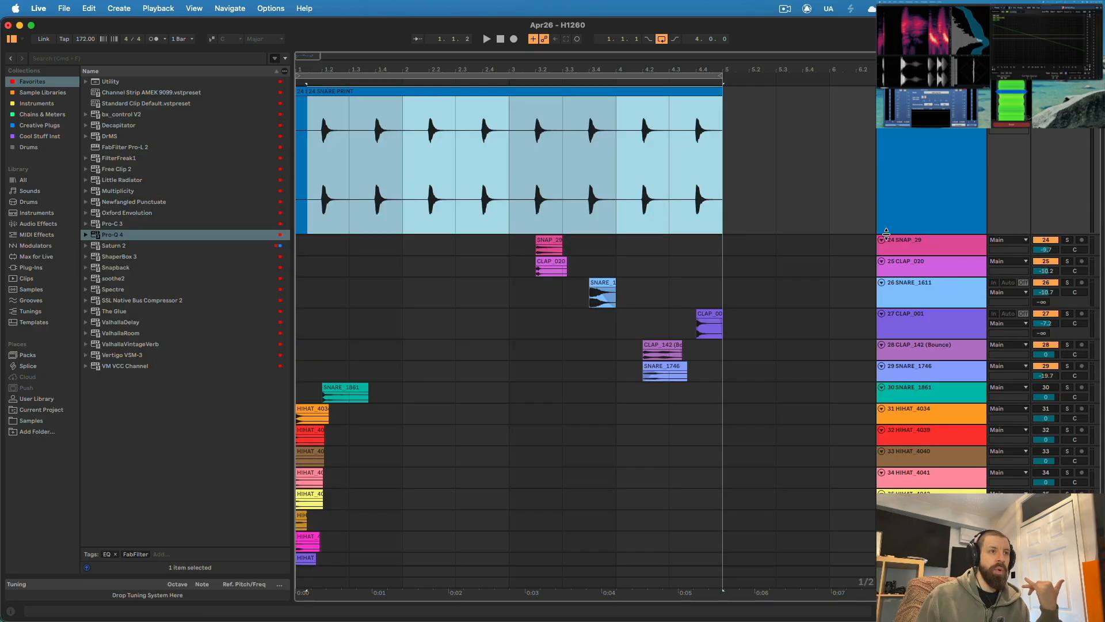
{"action": "scroll", "coordinate": [908, 208], "scroll_direction": "up", "scroll_amount": 4}
{"action": "left_click", "coordinate": [912, 245]}
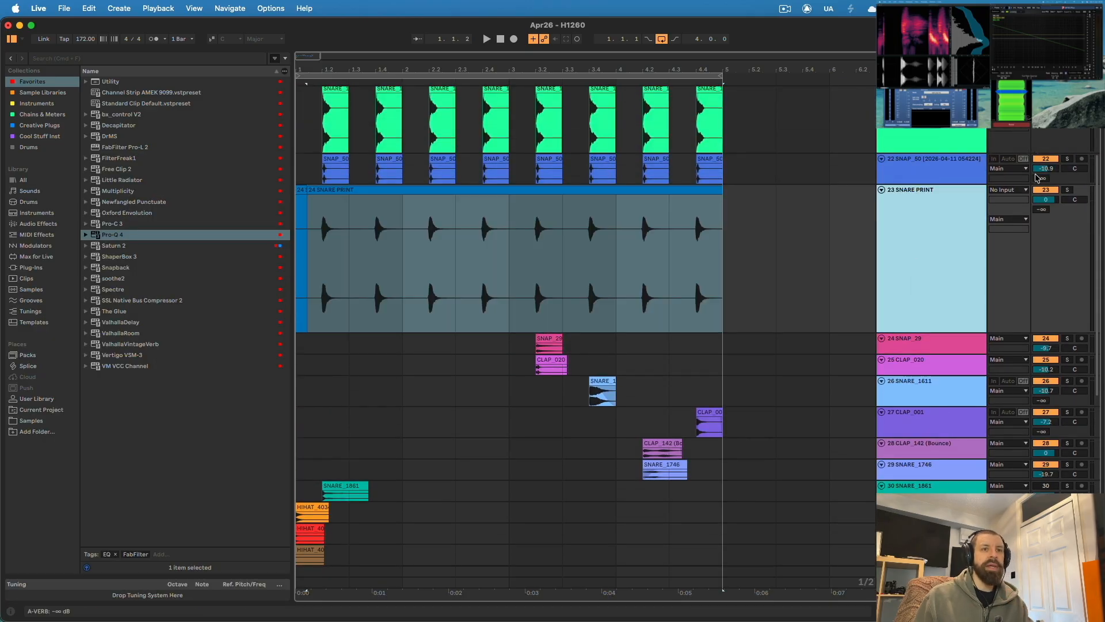
Solo SNARE PRINT, consolidate its audio from 1.1.1 to 5.1.1 into one clip and play it back.
{"action": "left_click", "coordinate": [1068, 191]}
{"action": "left_click", "coordinate": [305, 202]}
{"action": "left_click_drag", "start_coordinate": [295, 213], "coordinate": [690, 230]}
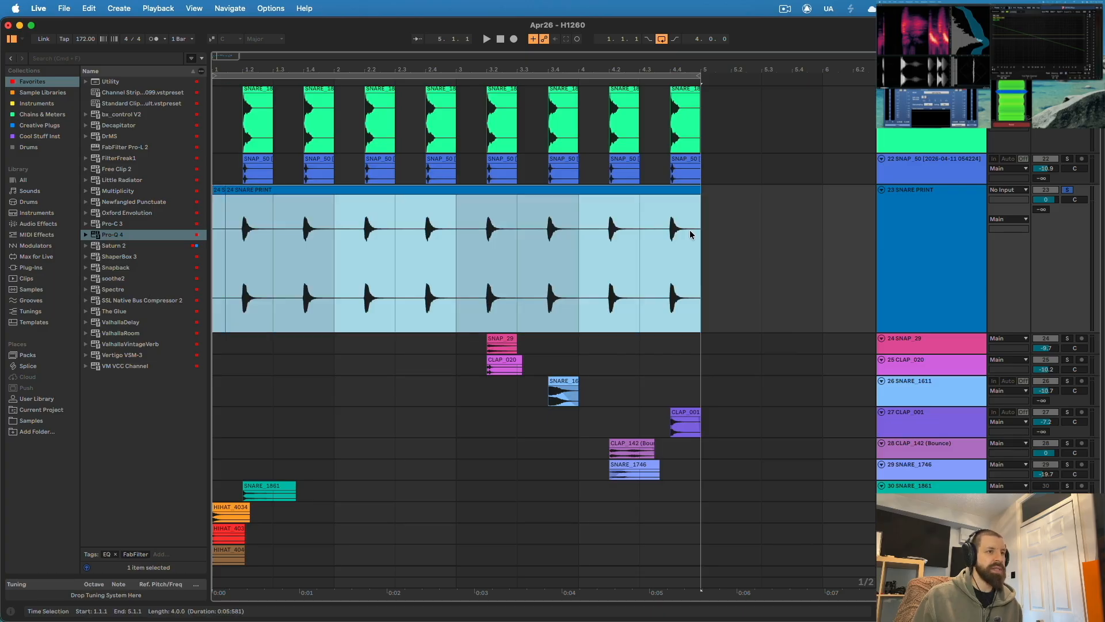
{"action": "key", "text": "super+j"}
{"action": "key", "text": "space"}
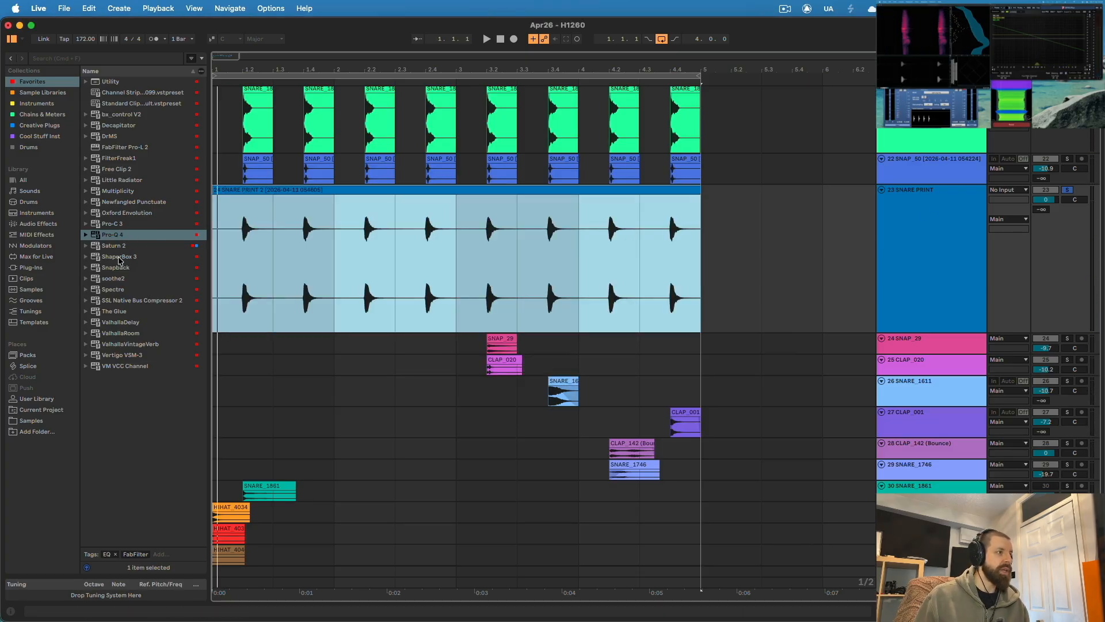
Add ShaperBox 3 to SNARE PRINT with the Noise shaper on 90s Hat 4 at -23.8 dB and a level curve rising late over 4 bars.
{"action": "left_click_drag", "start_coordinate": [119, 261], "coordinate": [345, 234]}
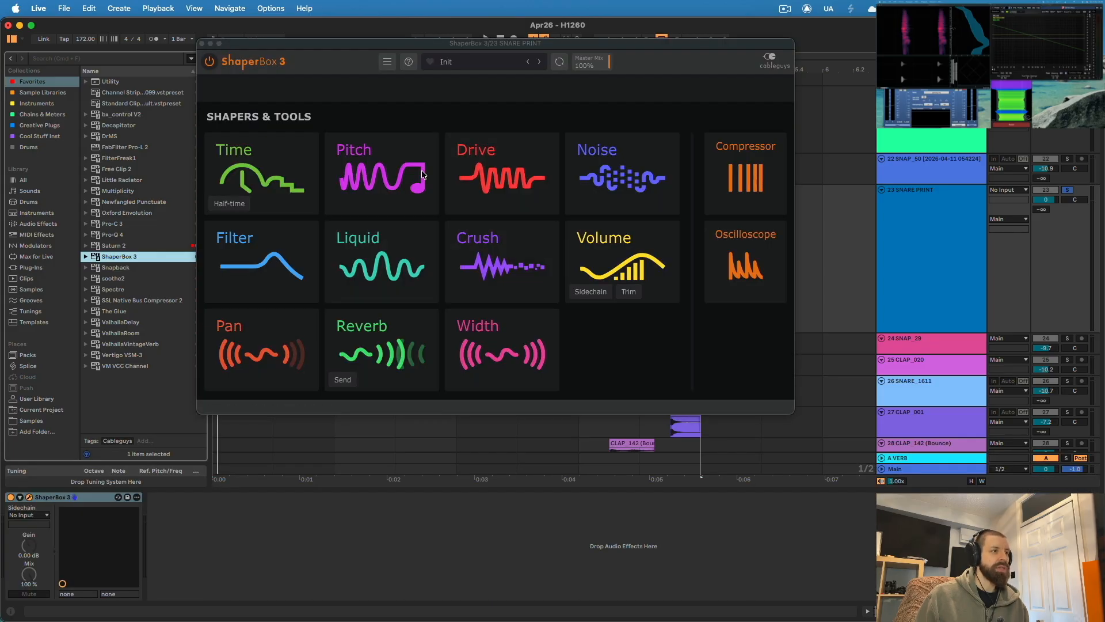
{"action": "left_click", "coordinate": [621, 172]}
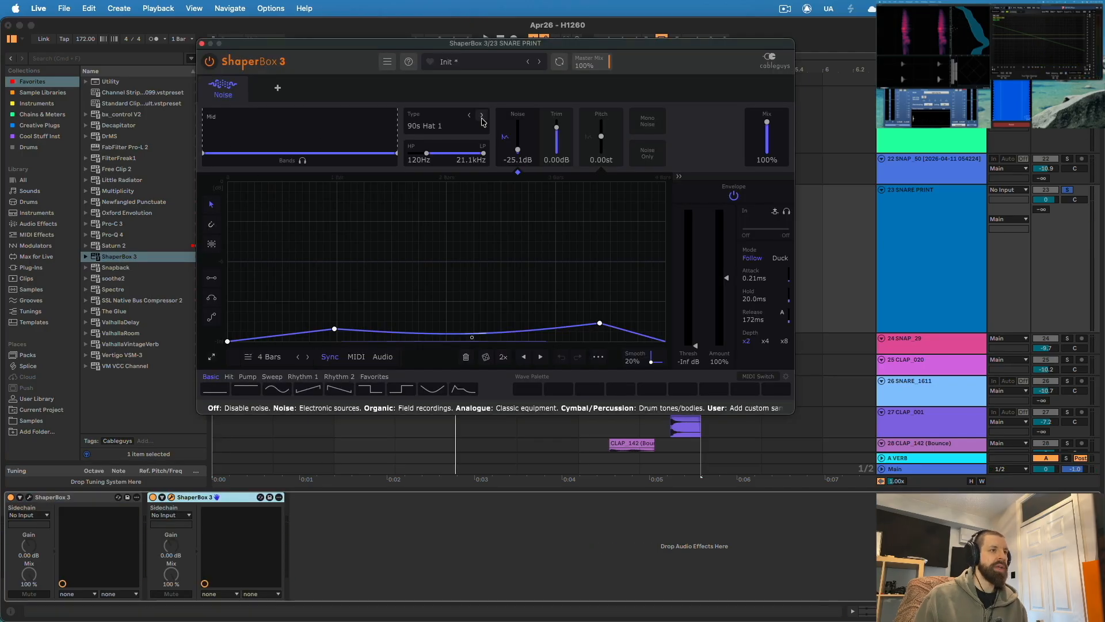
{"action": "left_click_drag", "start_coordinate": [600, 322], "coordinate": [593, 247]}
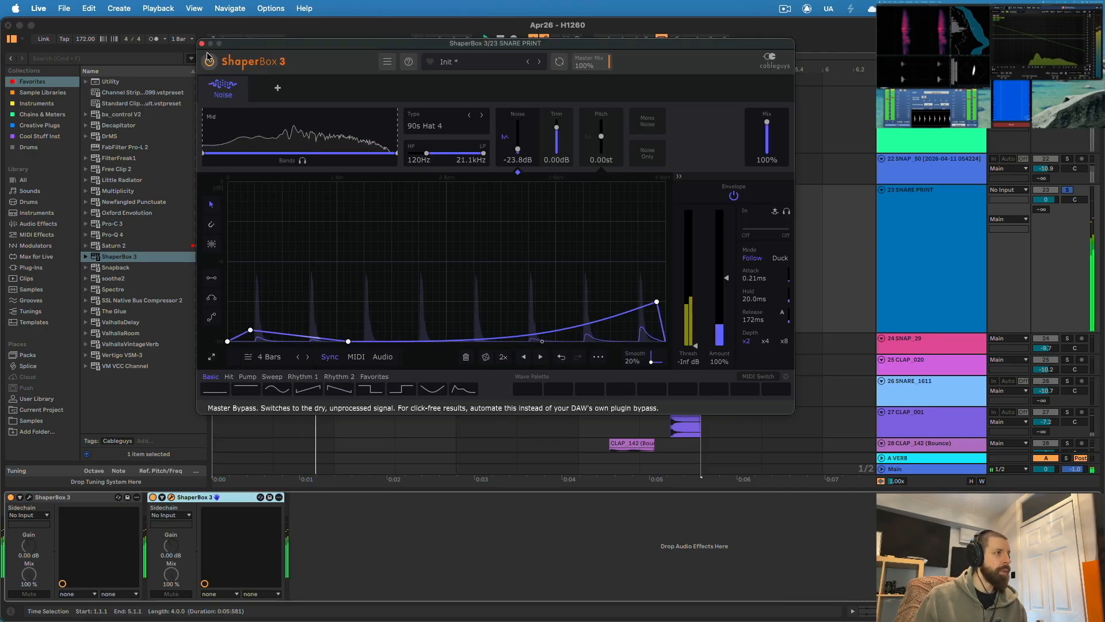
{"action": "left_click", "coordinate": [202, 44]}
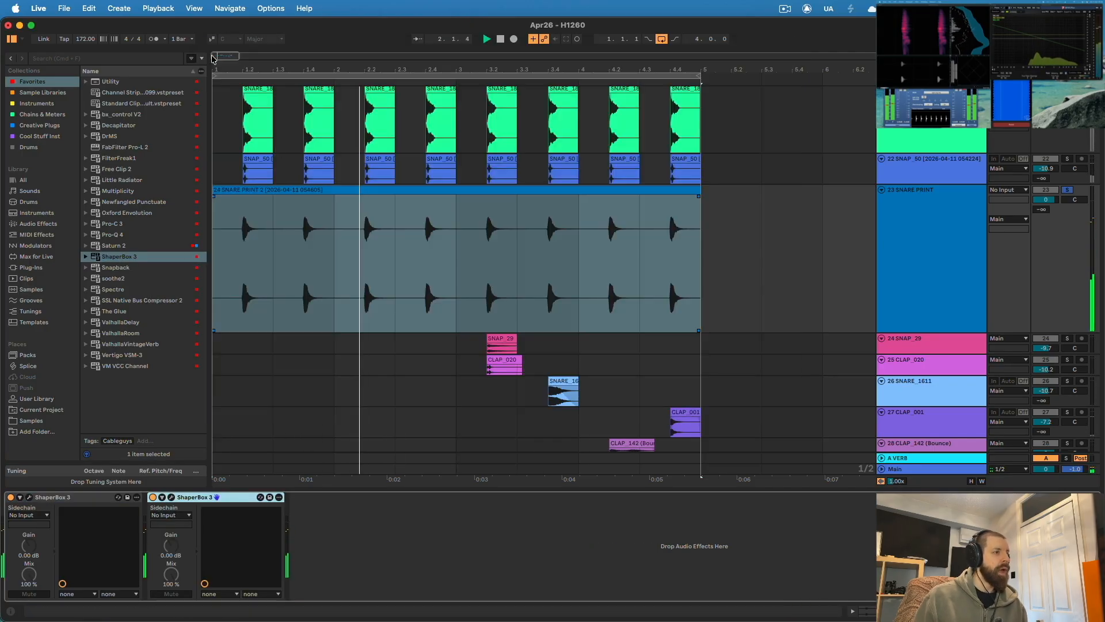
Bounce the SNARE PRINT track in place and remove the leftover tail from 5.1.1 to 5.3.1.
{"action": "left_click", "coordinate": [938, 235]}
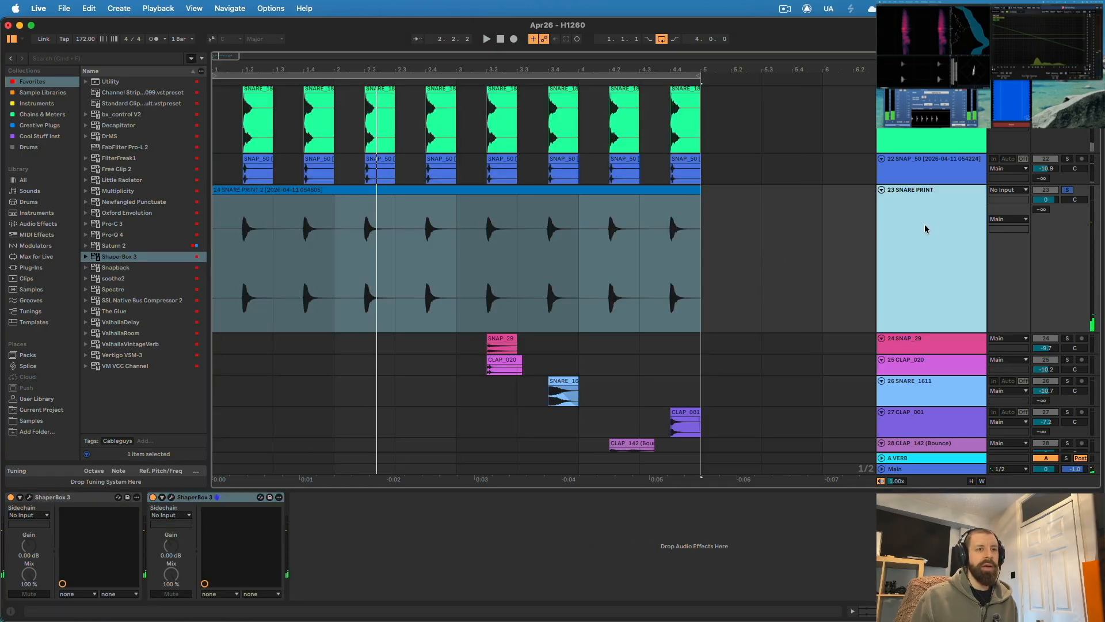
{"action": "right_click", "coordinate": [925, 228]}
{"action": "left_click", "coordinate": [961, 305]}
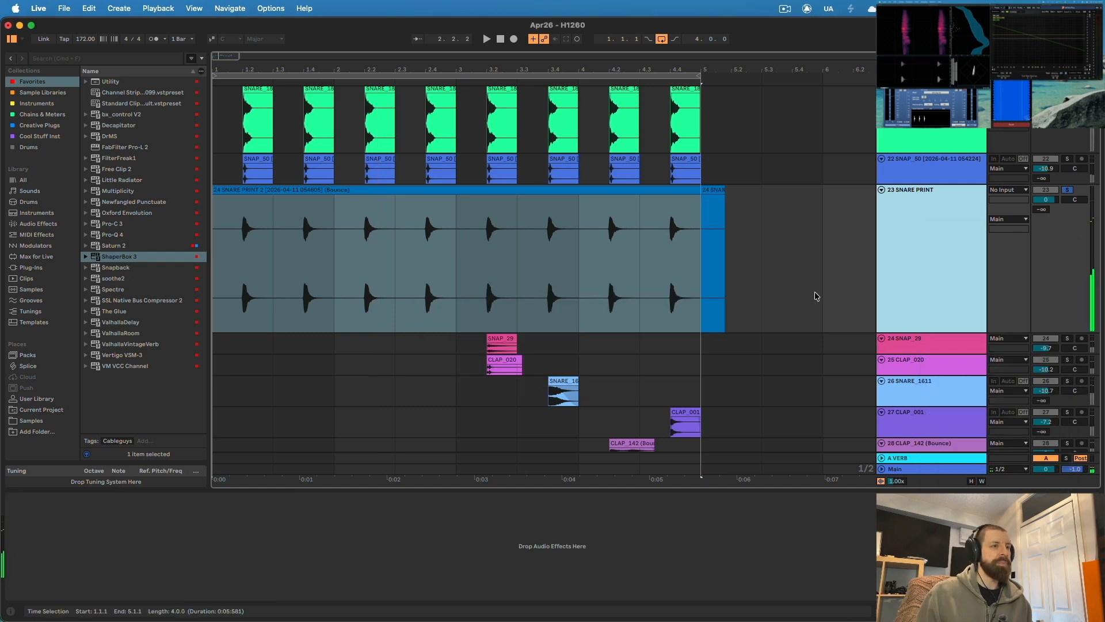
{"action": "left_click", "coordinate": [744, 237]}
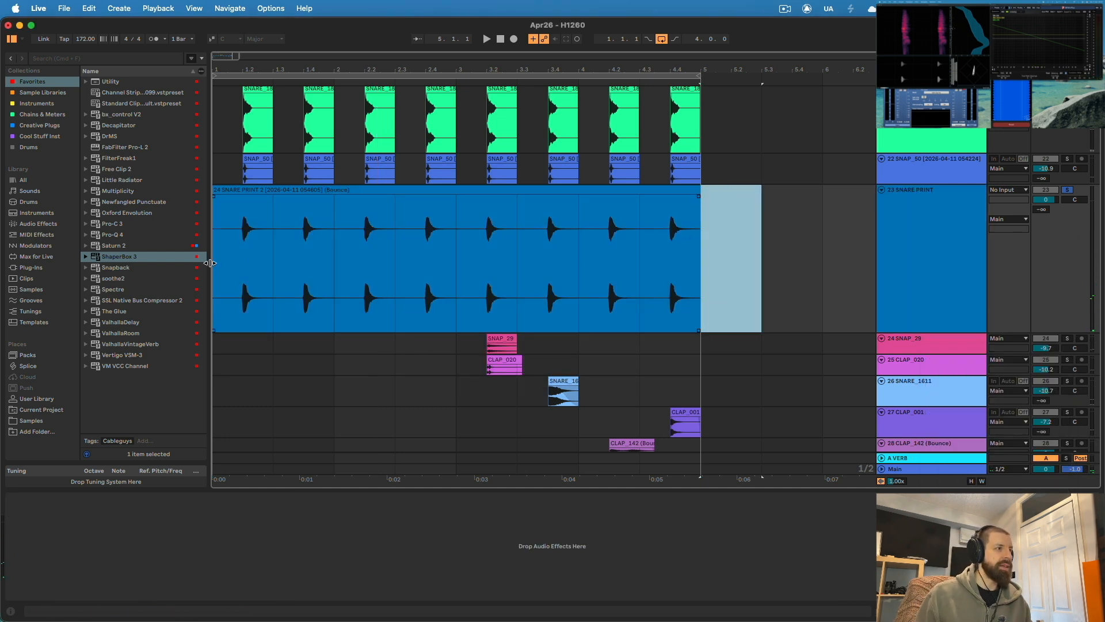
Play the bounced SNARE PRINT clip from 1.1.1 and listen to the added noise.
{"action": "key", "text": "space"}
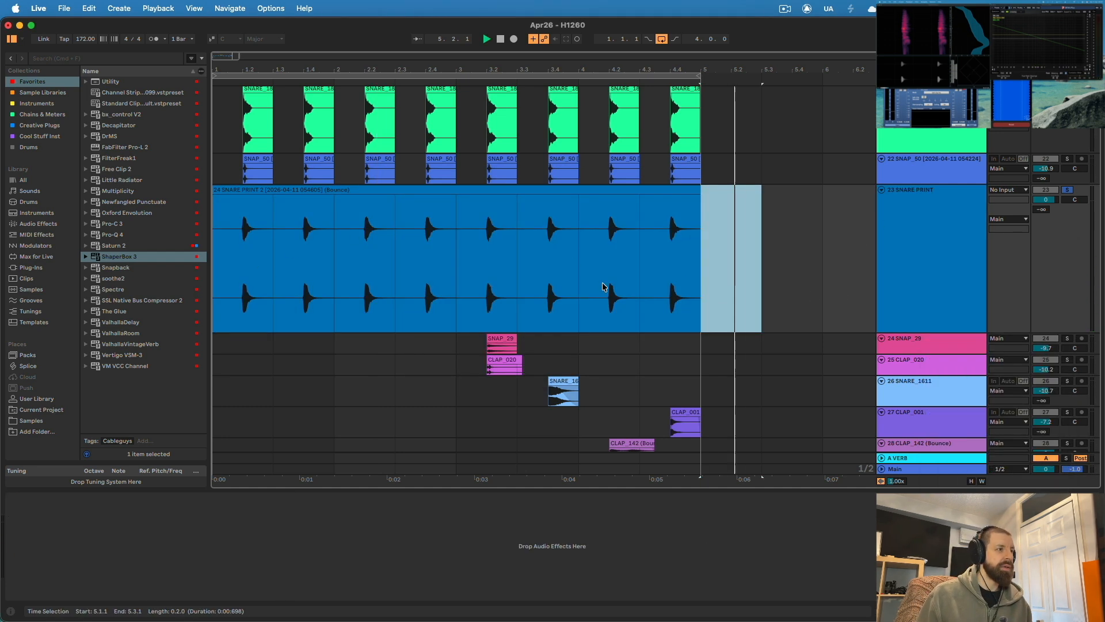
{"action": "key", "text": "space"}
{"action": "left_click", "coordinate": [214, 252]}
{"action": "key", "text": "space"}
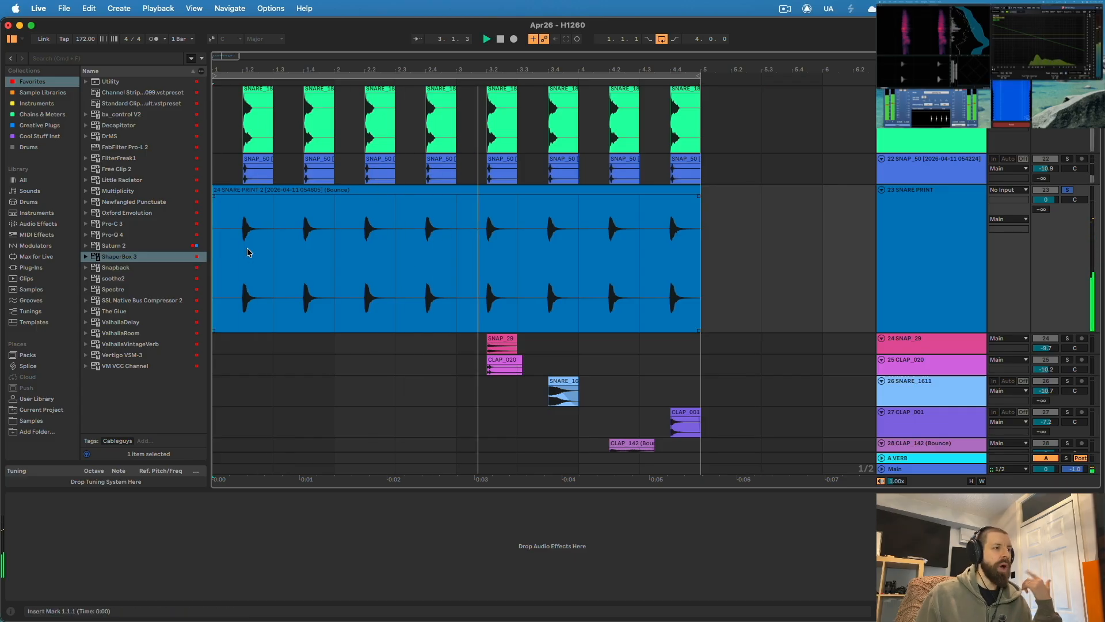
{"action": "key", "text": "space"}
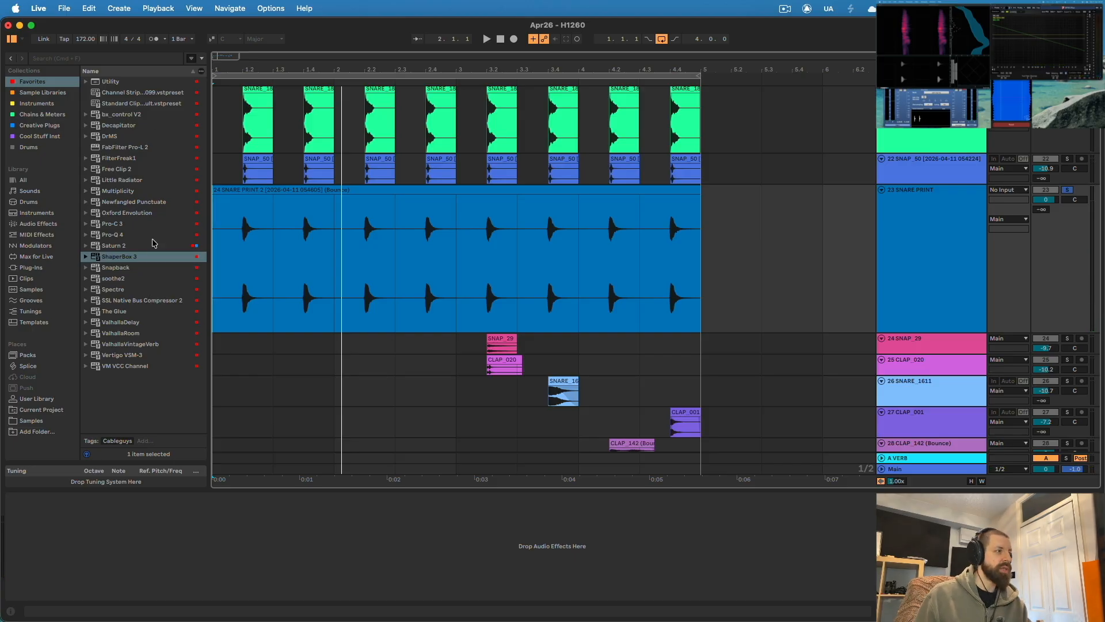
Add Oxford Envolution to SNARE PRINT and lower its transients to about -3.4 dB while the loop runs.
{"action": "left_click_drag", "start_coordinate": [131, 213], "coordinate": [323, 235]}
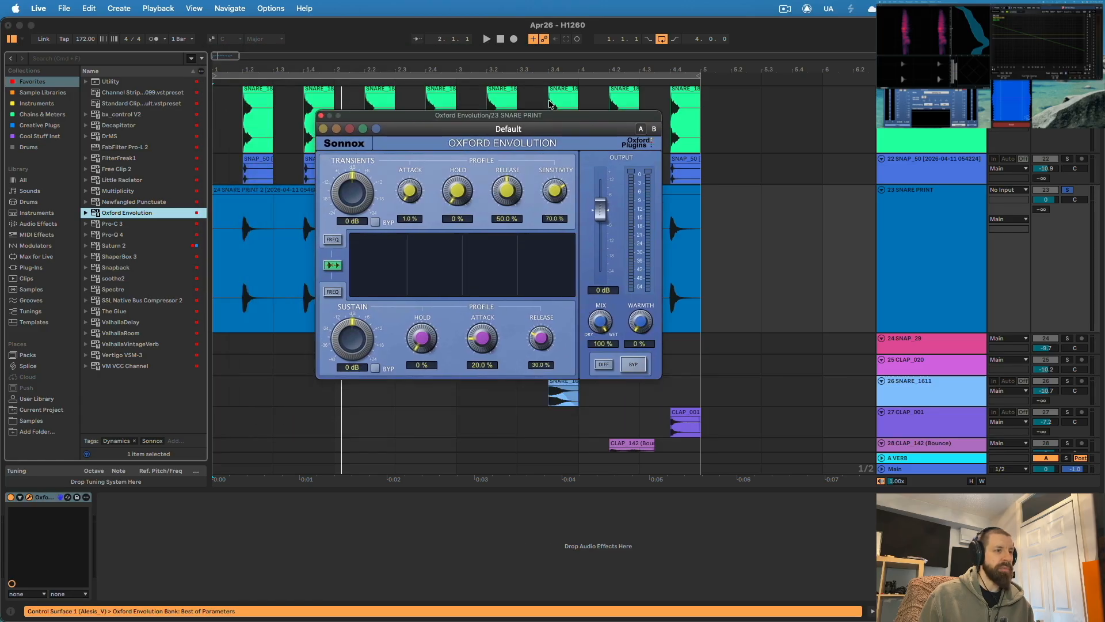
{"action": "left_click", "coordinate": [514, 38]}
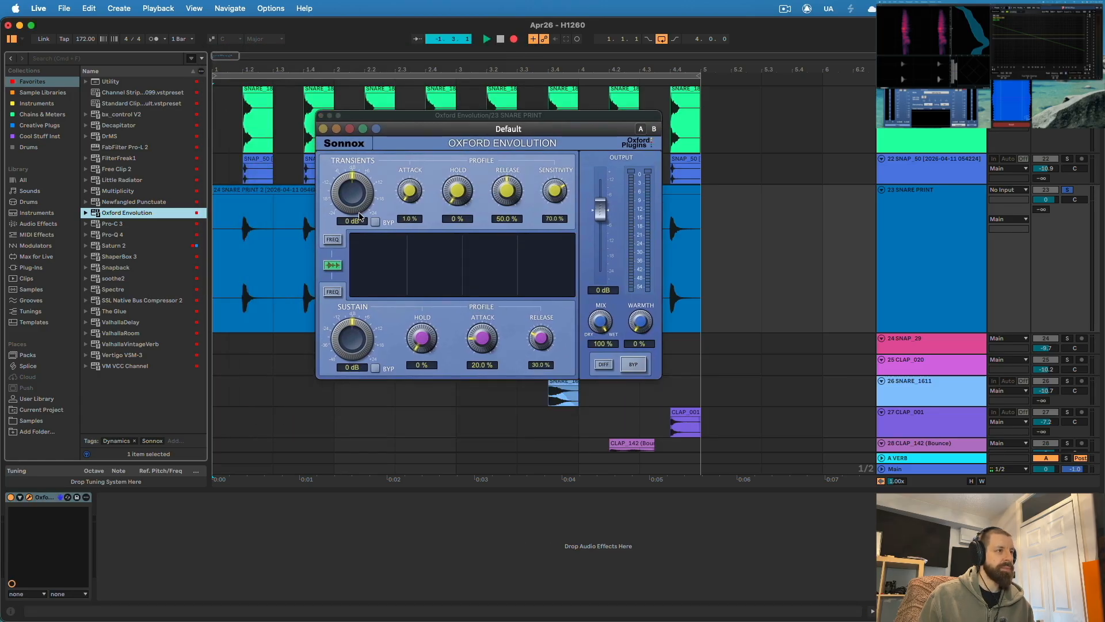
{"action": "left_click_drag", "start_coordinate": [359, 206], "coordinate": [360, 216]}
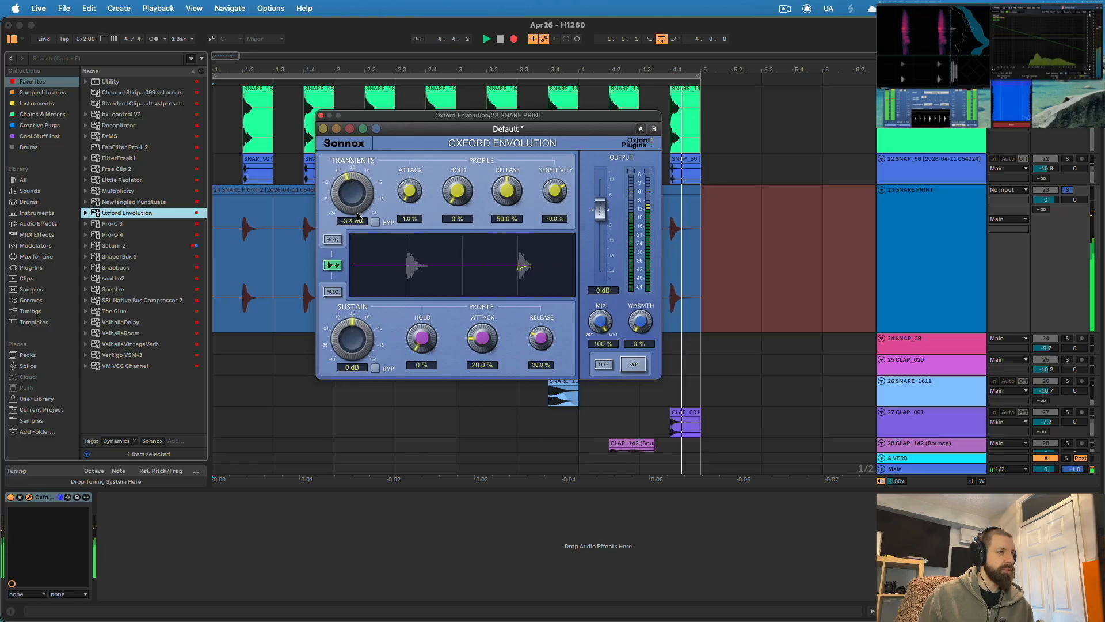
{"action": "key", "text": "space"}
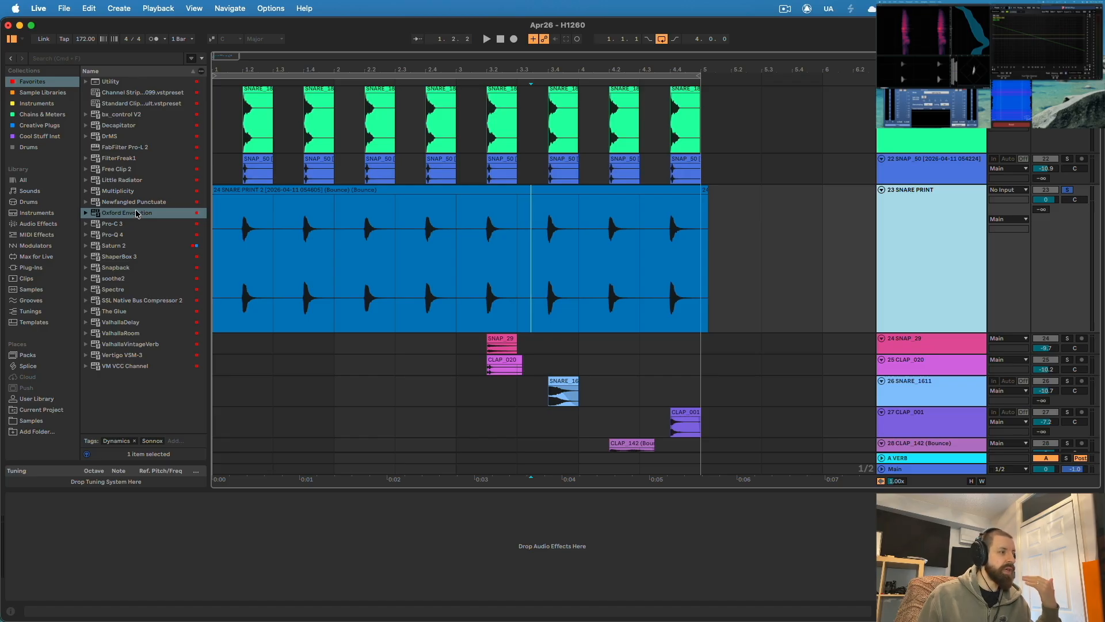
Remove the newly bounced SNARE PRINT tail from 5.1.1 to 5.3.1 and unsolo the track.
{"action": "key", "text": "Delete"}
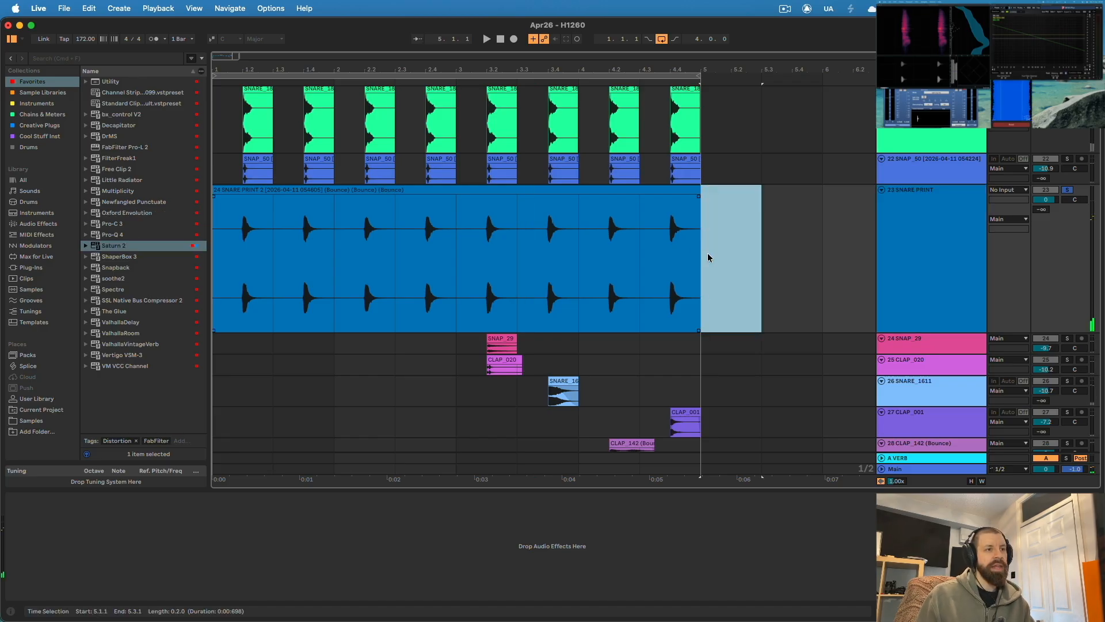
{"action": "left_click", "coordinate": [1069, 190]}
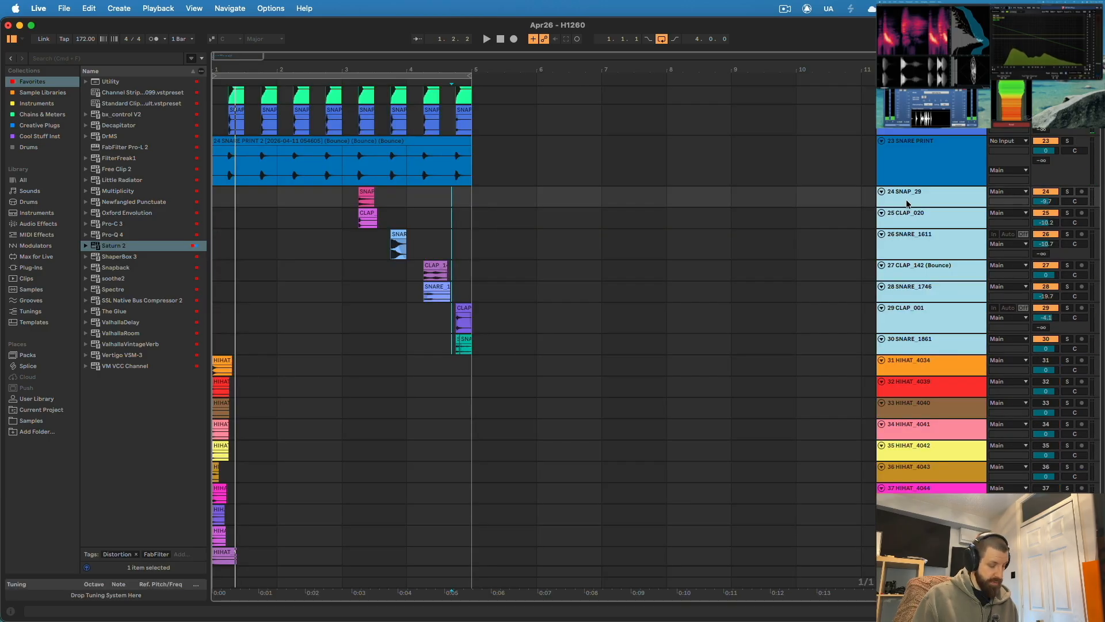
Group the extra snare and clap tracks from SNAP_29 to SNARE_1861 and bounce them to one track named EXTRA SNARES.
{"action": "key", "text": "super+g"}
{"action": "key", "text": "super+shift+b"}
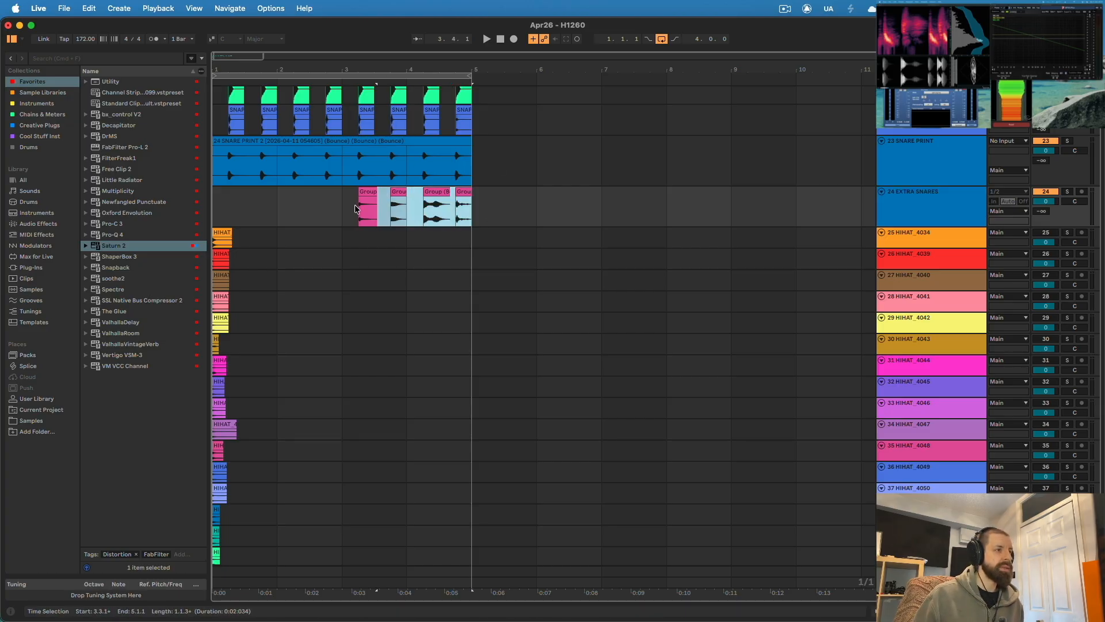
Compare the hit onsets of SNARE_1896, SNAP_50, SNARE PRINT and EXTRA SNARES around 3.4.
{"action": "left_click_drag", "start_coordinate": [389, 69], "coordinate": [437, 71]}
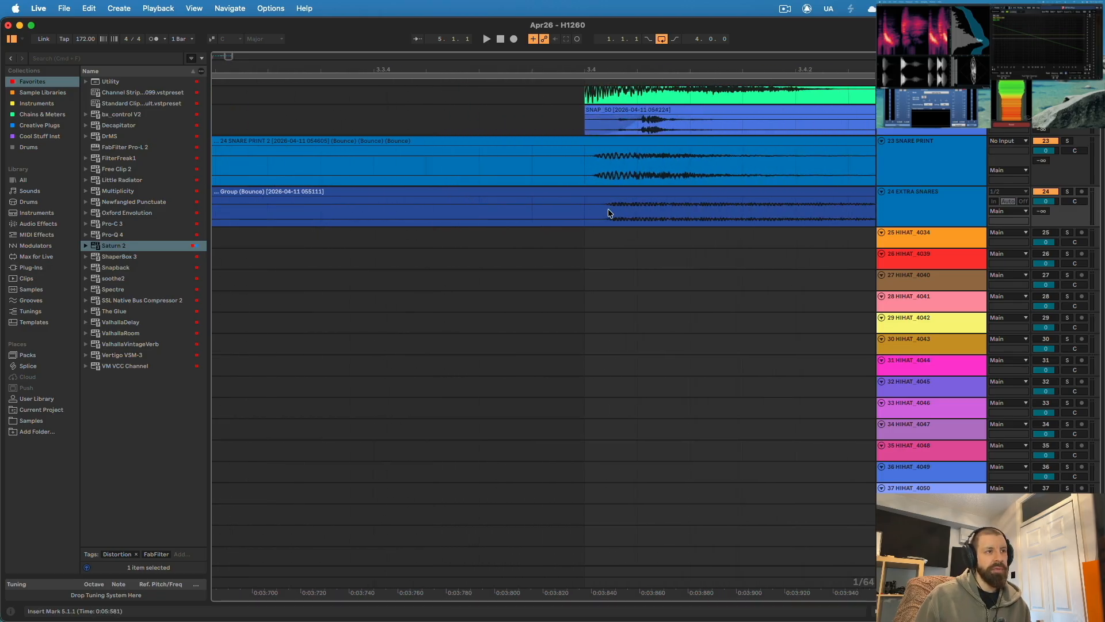
{"action": "scroll", "coordinate": [596, 167], "scroll_direction": "up", "scroll_amount": 3}
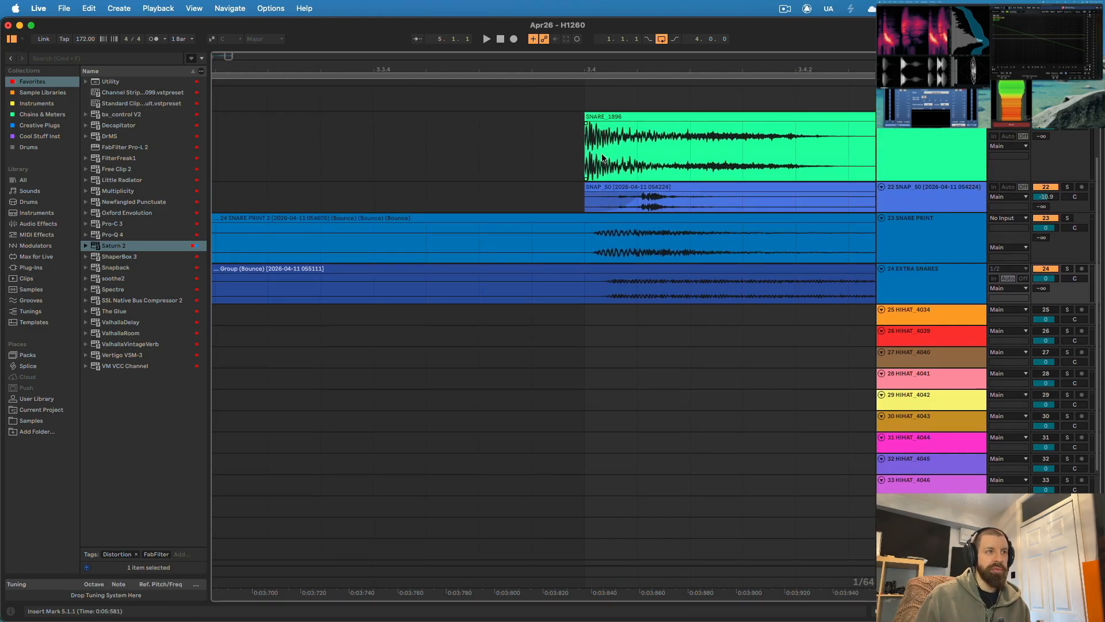
{"action": "scroll", "coordinate": [639, 283], "scroll_direction": "right", "scroll_amount": 2}
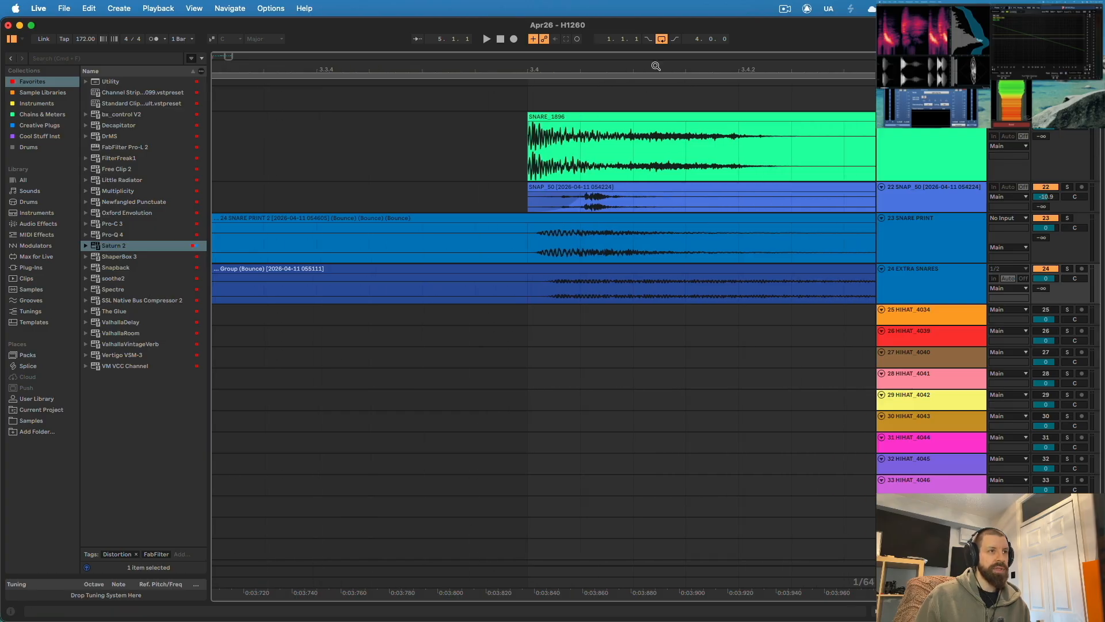
{"action": "left_click_drag", "start_coordinate": [643, 67], "coordinate": [642, 34]}
{"action": "scroll", "coordinate": [645, 327], "scroll_direction": "down", "scroll_amount": 5}
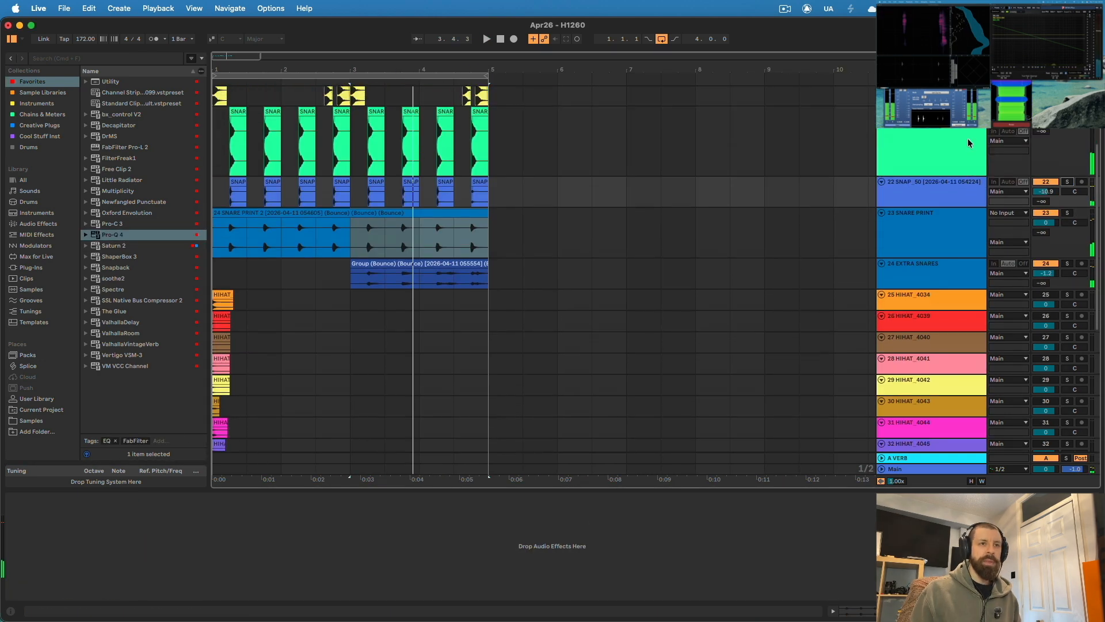
Solo the SNARE_1896 track and audition it on its own in the loop.
{"action": "scroll", "coordinate": [969, 143], "scroll_direction": "up", "scroll_amount": 1}
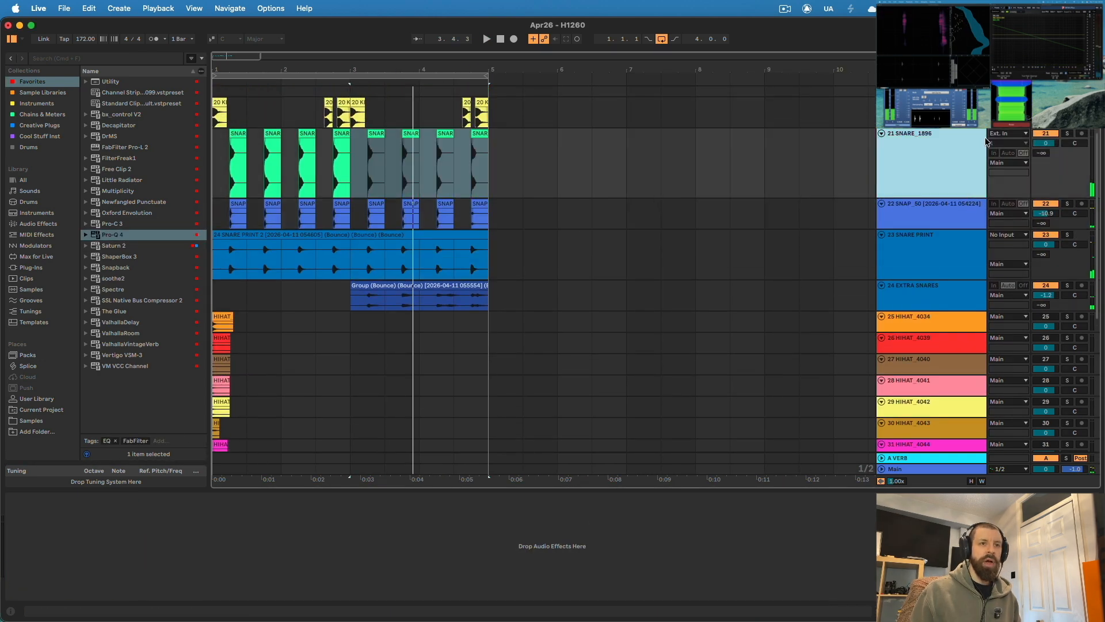
{"action": "left_click", "coordinate": [1068, 134]}
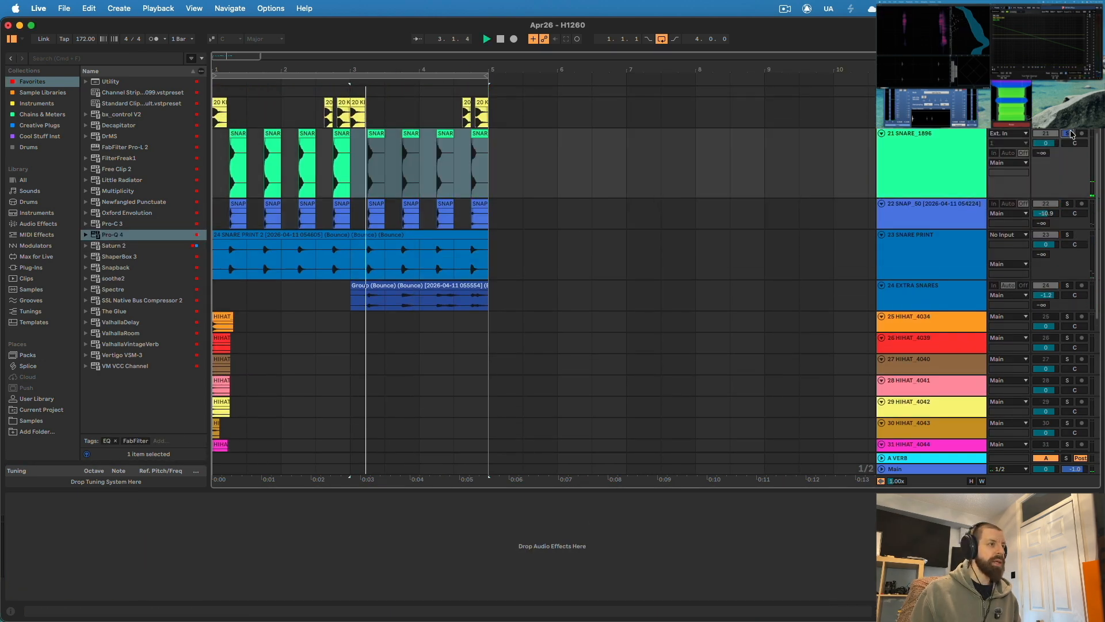
{"action": "left_click", "coordinate": [965, 153]}
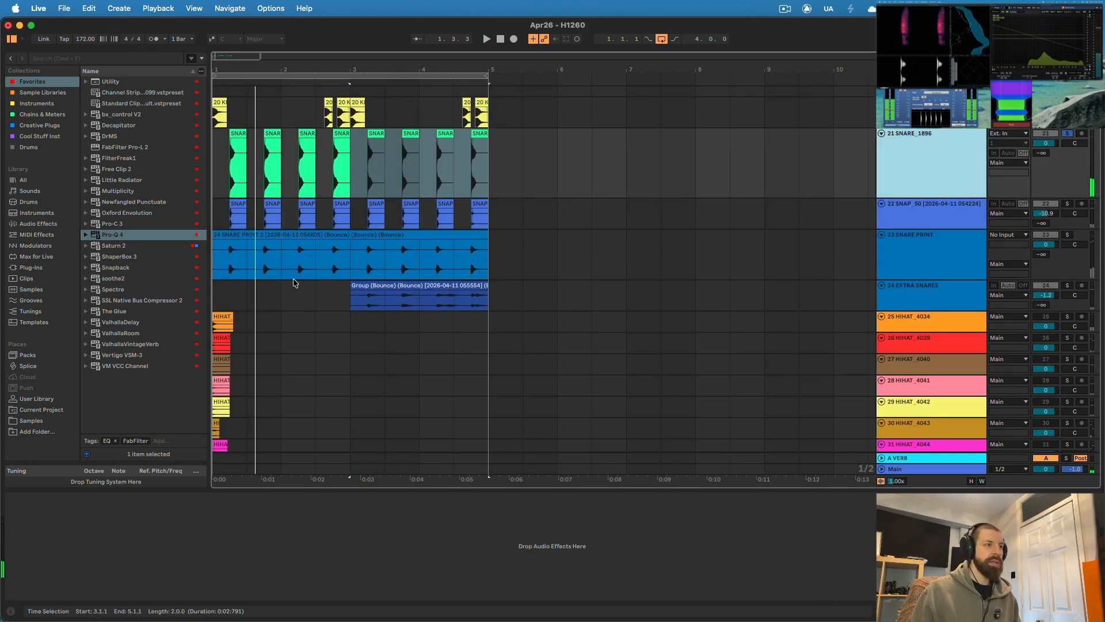
Add ShaperBox 3 to SNARE_1896 with an audio-triggered 1/8 Clean LP 6dB filter decay at 94% mix, plus a Noise shaper.
{"action": "left_click", "coordinate": [114, 257]}
{"action": "left_click_drag", "start_coordinate": [267, 181], "coordinate": [269, 181]}
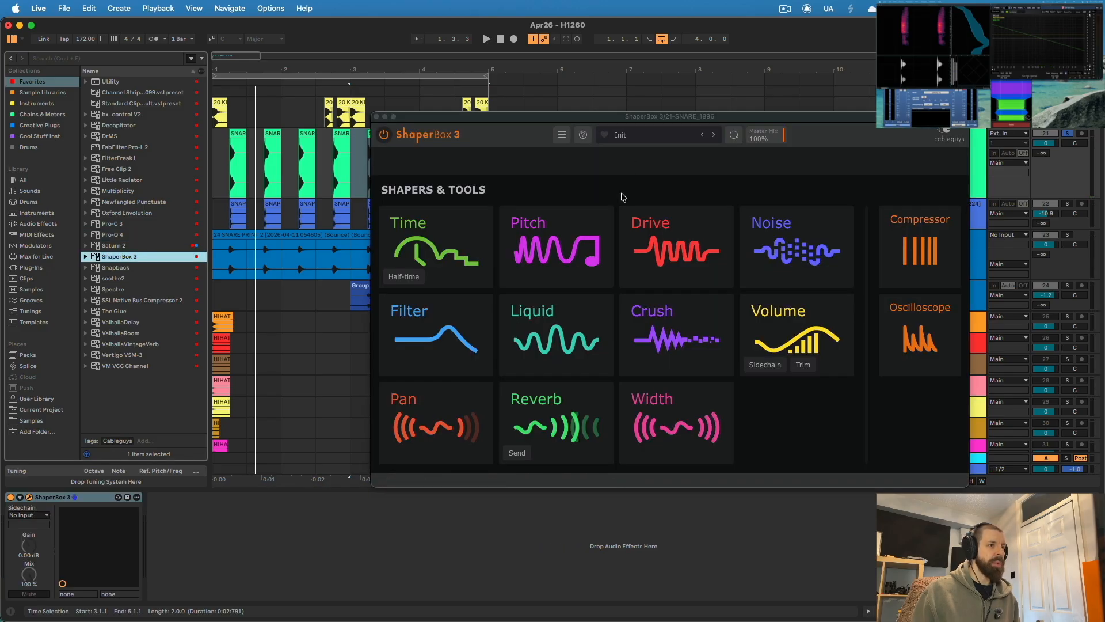
{"action": "left_click", "coordinate": [445, 343]}
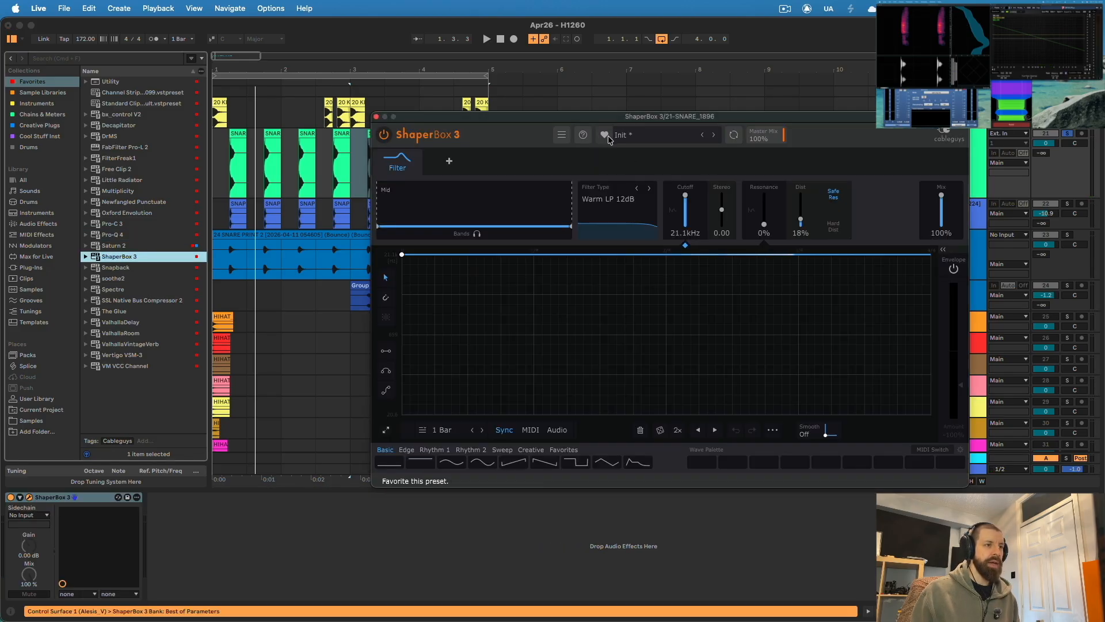
{"action": "key", "text": "space"}
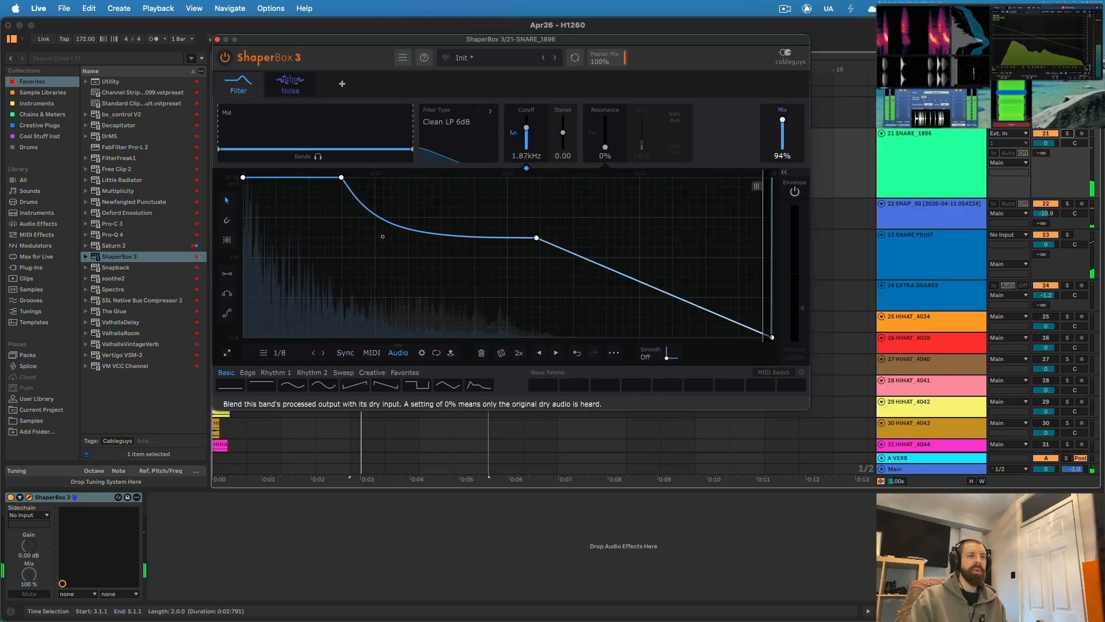
Re-enable ShaperBox 3 on SNARE_1896 after comparing it with the bypassed sound, and bounce the track in place.
{"action": "left_click", "coordinate": [915, 164]}
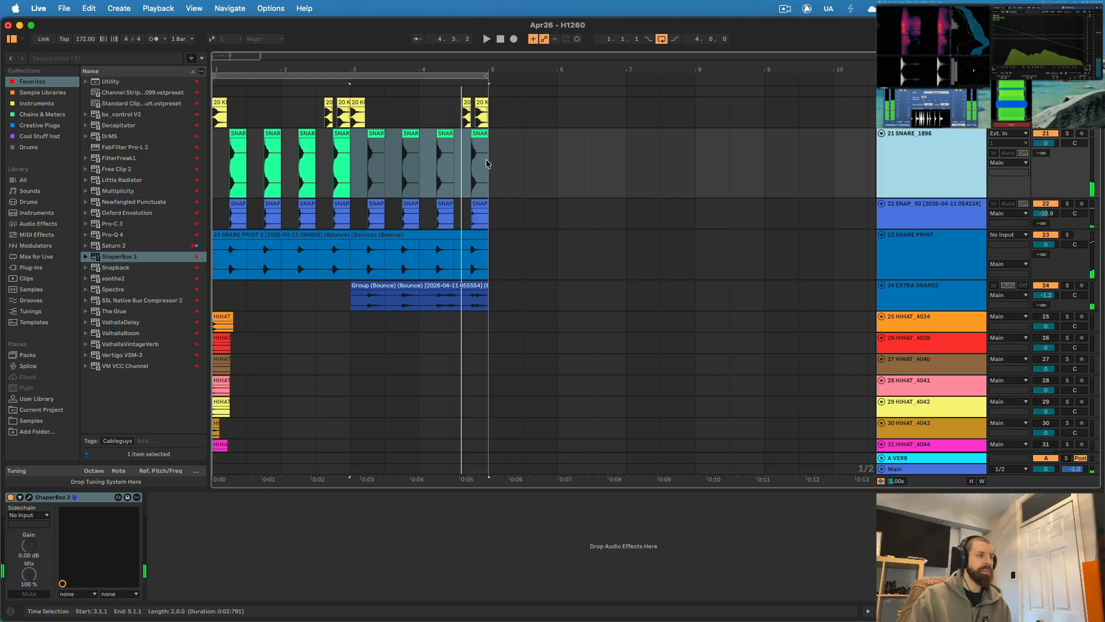
{"action": "left_click", "coordinate": [545, 166]}
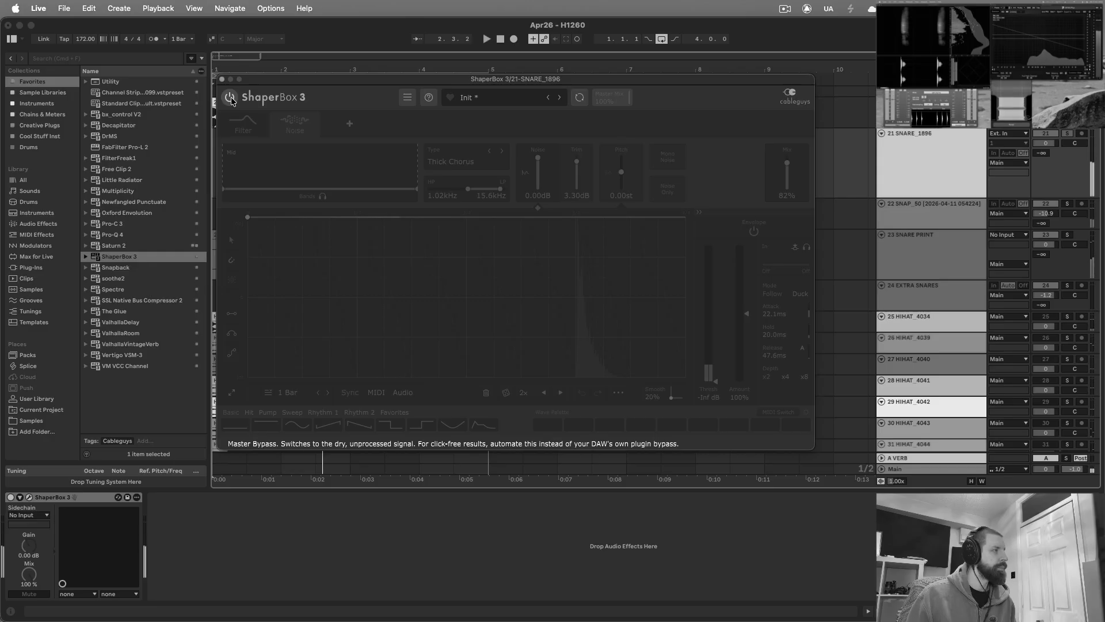
{"action": "left_click", "coordinate": [231, 99]}
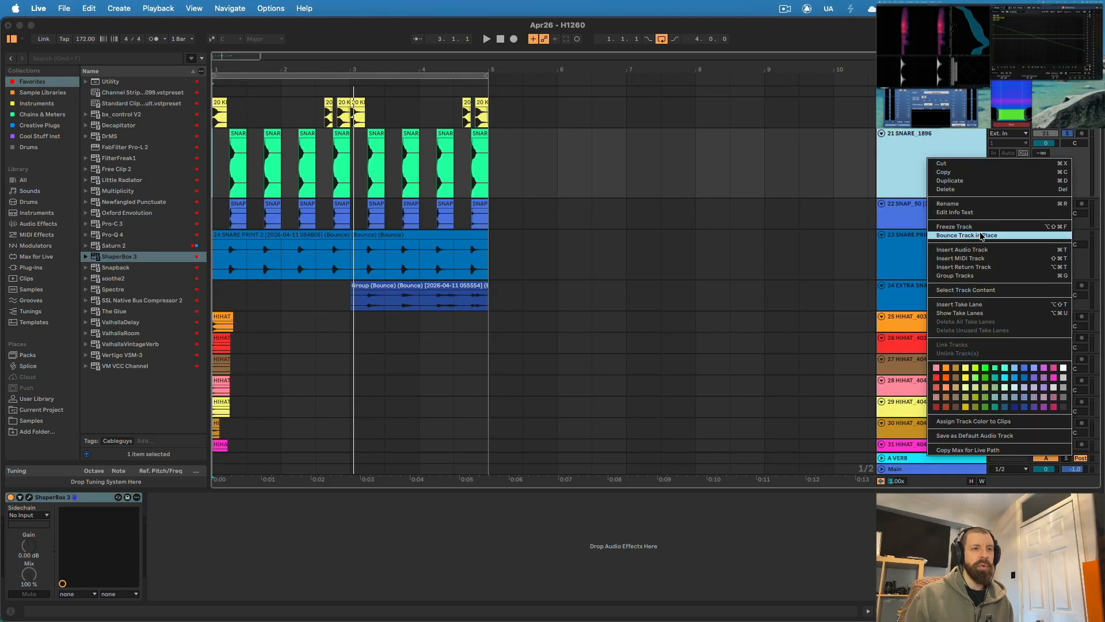
{"action": "left_click", "coordinate": [981, 236]}
{"action": "left_click_drag", "start_coordinate": [240, 69], "coordinate": [269, 69]}
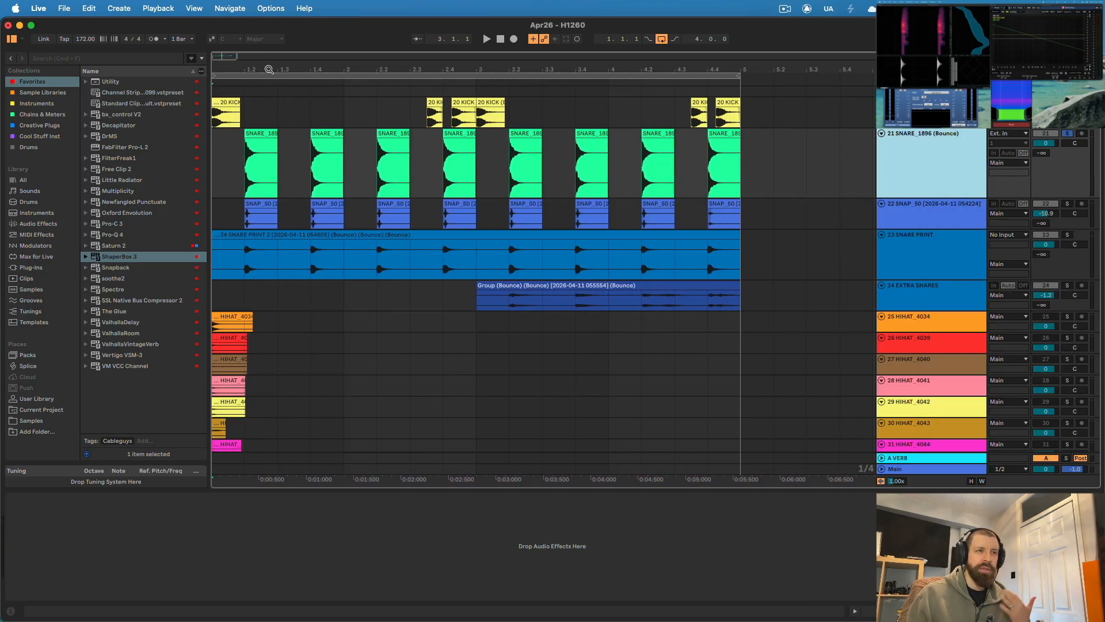
Play the loop from the start and unsolo the SNARE_1896 track to hear it with the full beat.
{"action": "left_click", "coordinate": [219, 168]}
{"action": "key", "text": "space"}
{"action": "left_click", "coordinate": [1066, 136]}
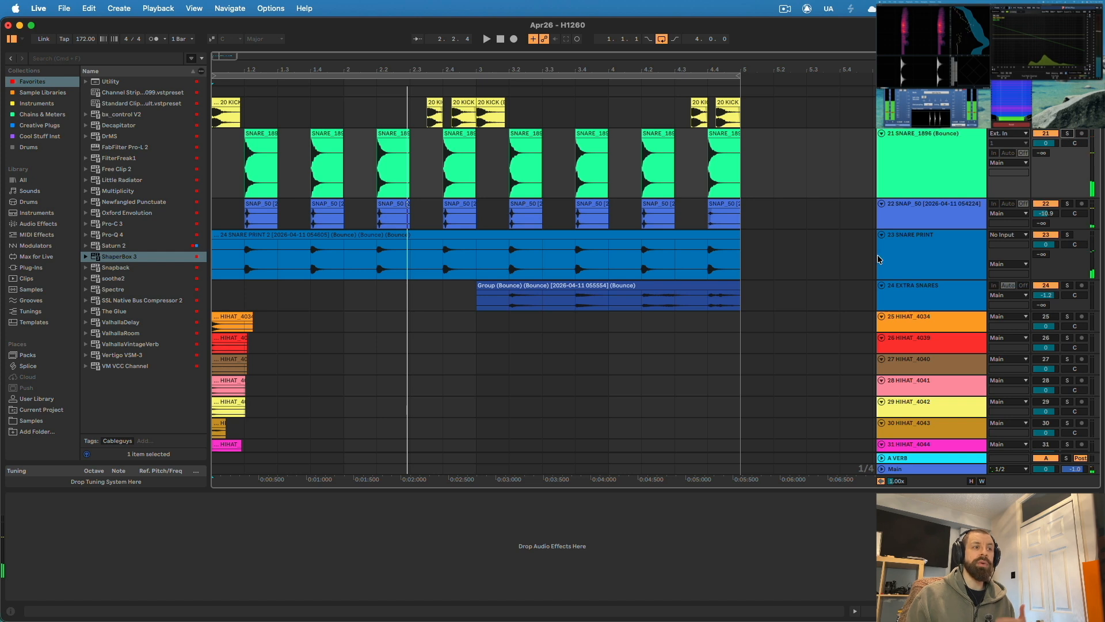
Group the SNARE_1896, SNAP_50 and SNARE PRINT tracks and bounce them to a single SNARE track, leaving EXTRA SNARES separate.
{"action": "left_click", "coordinate": [926, 307]}
{"action": "left_click", "coordinate": [919, 170], "text": "shift"}
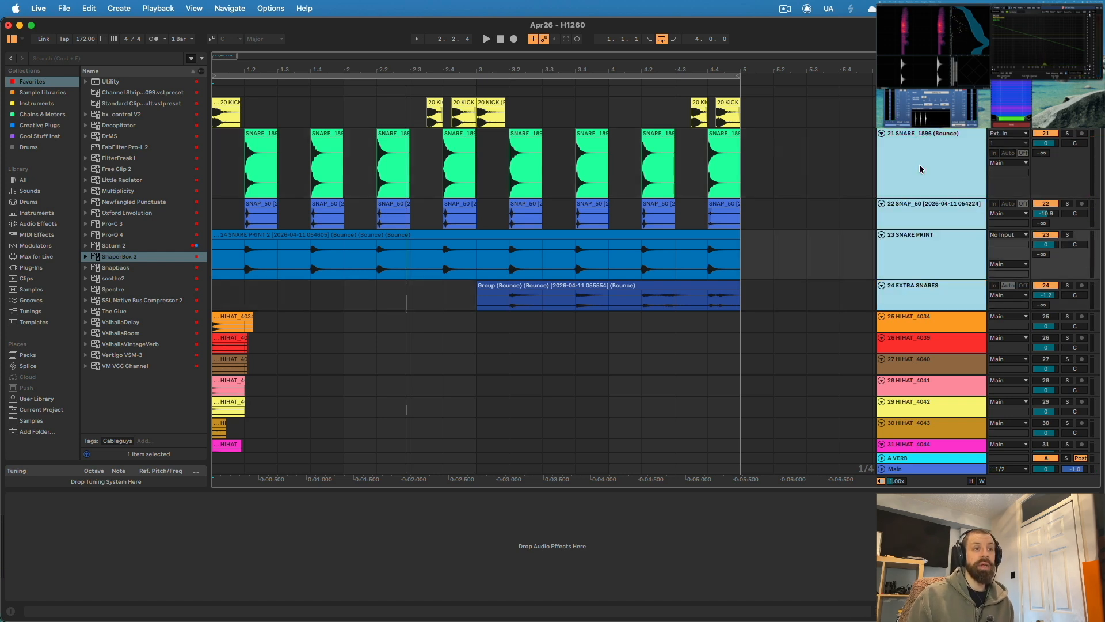
{"action": "key", "text": "space"}
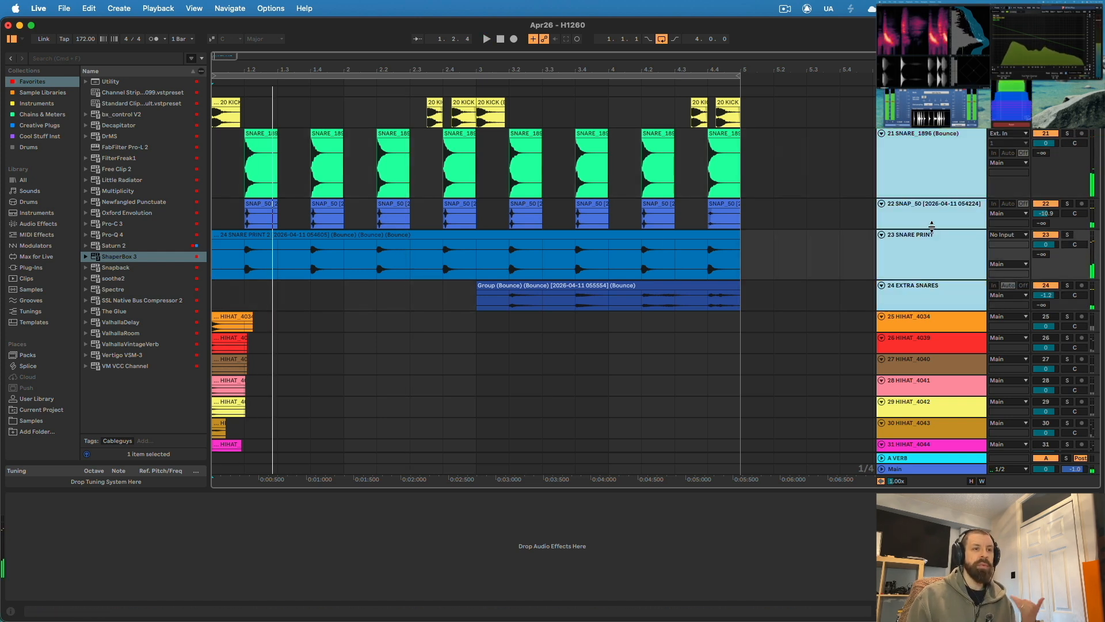
{"action": "left_click", "coordinate": [939, 288]}
{"action": "left_click", "coordinate": [913, 159]}
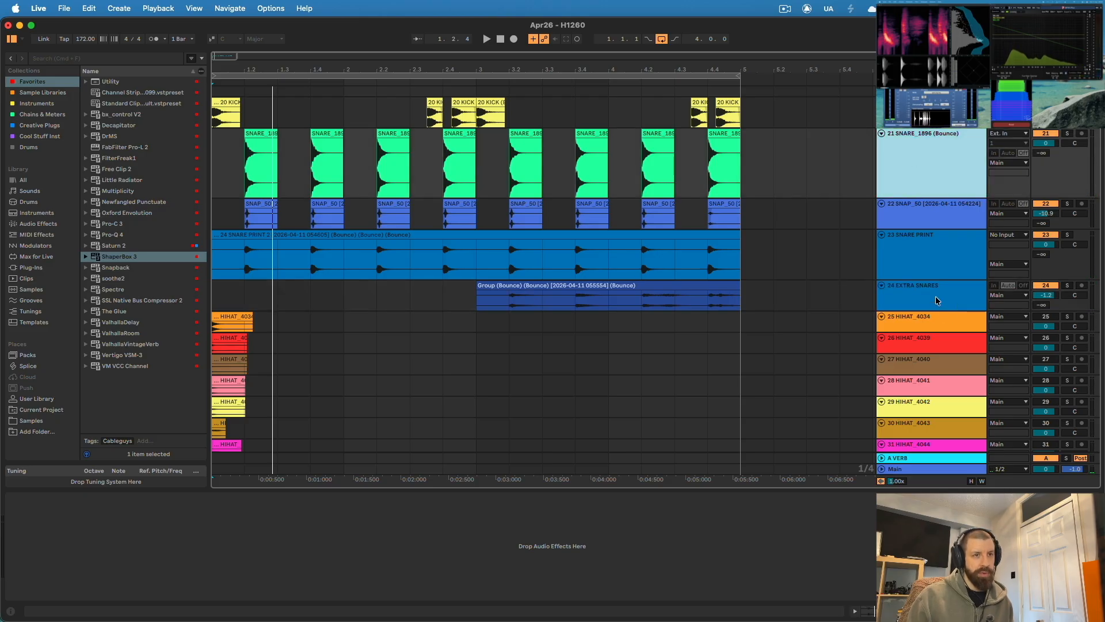
{"action": "left_click", "coordinate": [936, 300], "text": "shift"}
{"action": "left_click", "coordinate": [929, 250]}
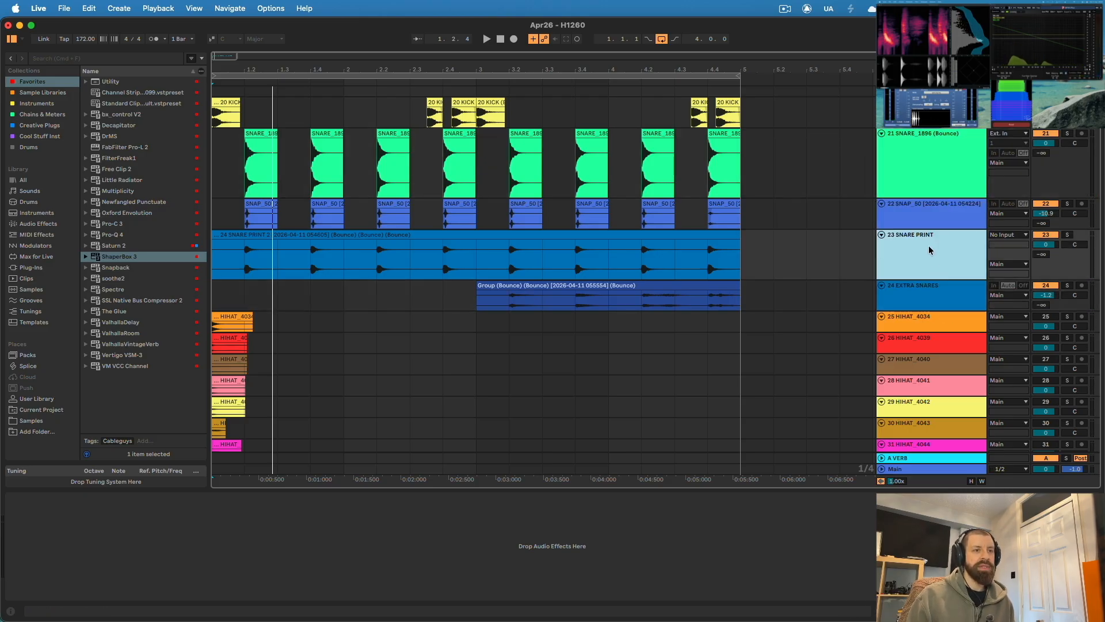
{"action": "left_click", "coordinate": [929, 176], "text": "super"}
{"action": "key", "text": "super+g"}
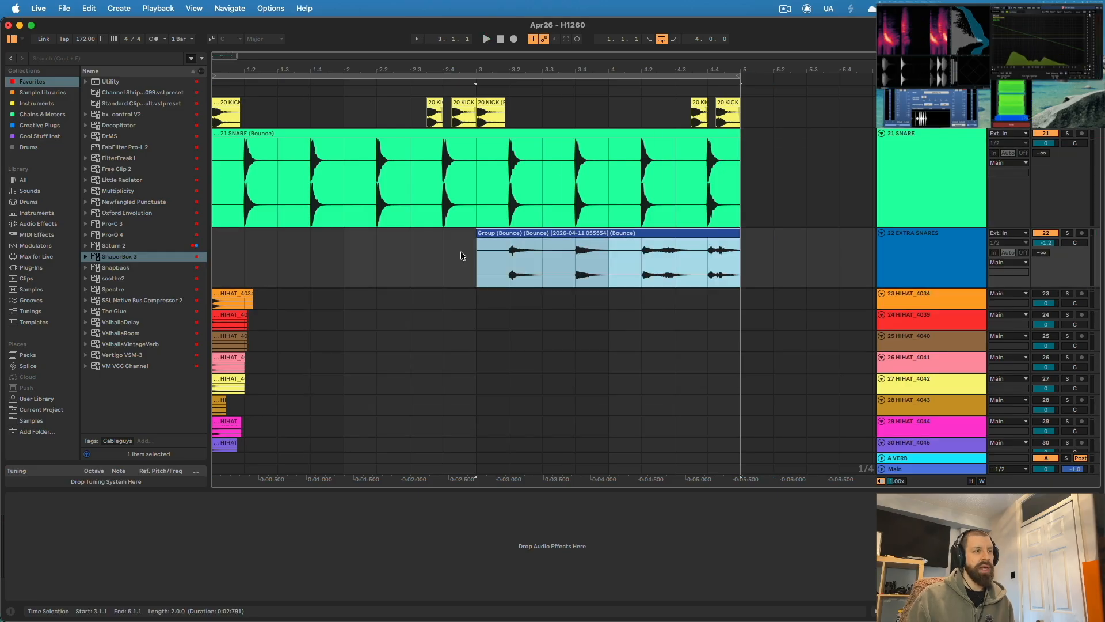
Audition the bounced SNARE in the loop and add Saturn 2 to its track.
{"action": "key", "text": "space"}
{"action": "left_click", "coordinate": [927, 177]}
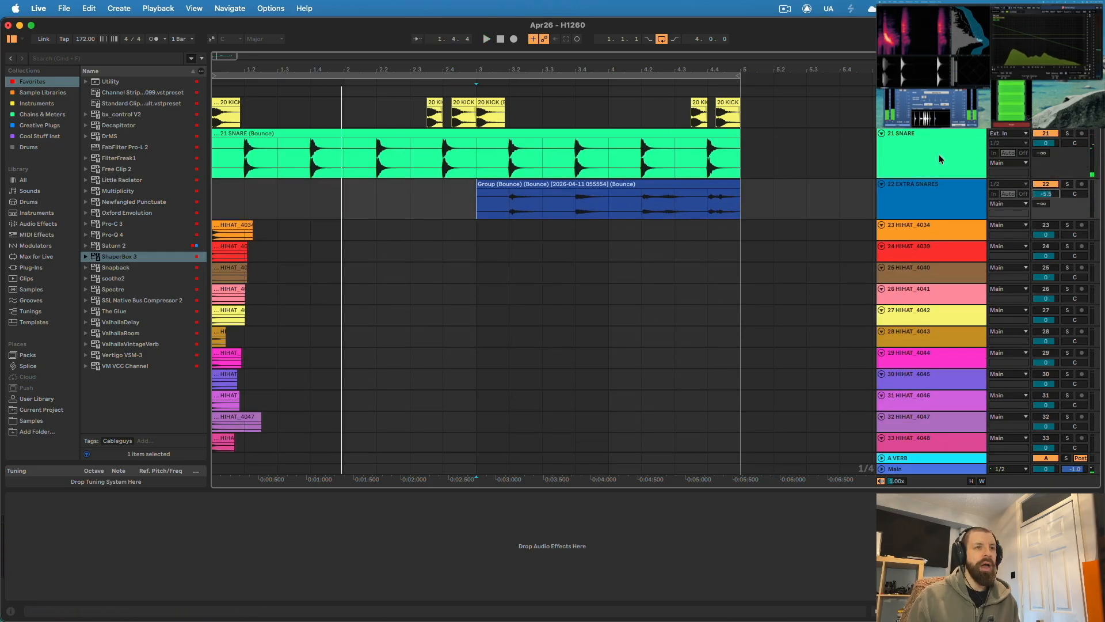
{"action": "left_click", "coordinate": [940, 157]}
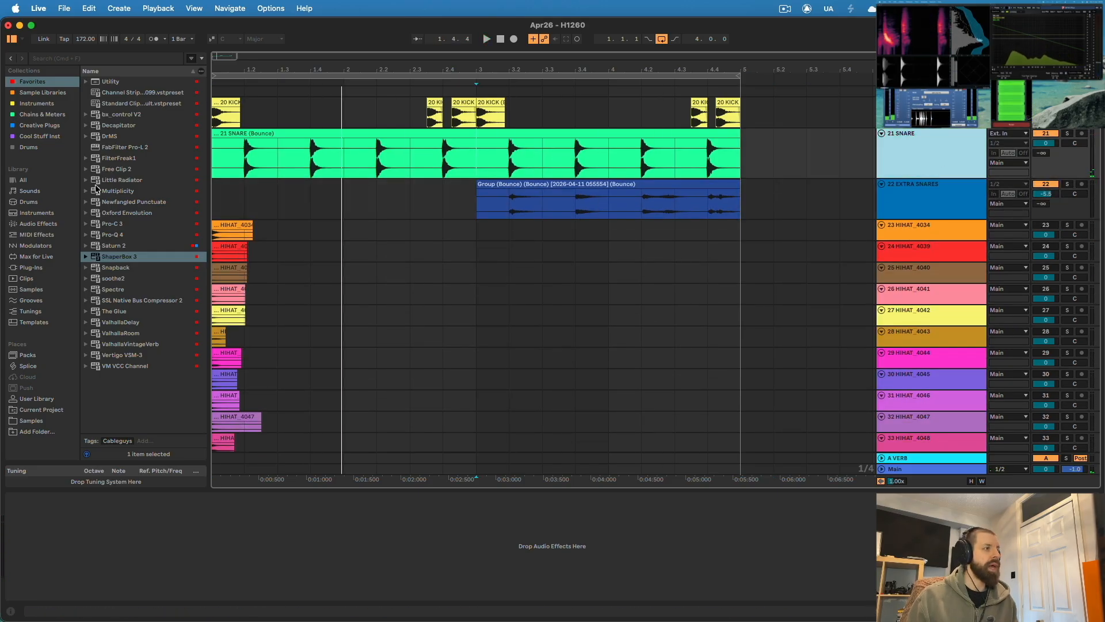
{"action": "double_click", "coordinate": [115, 246]}
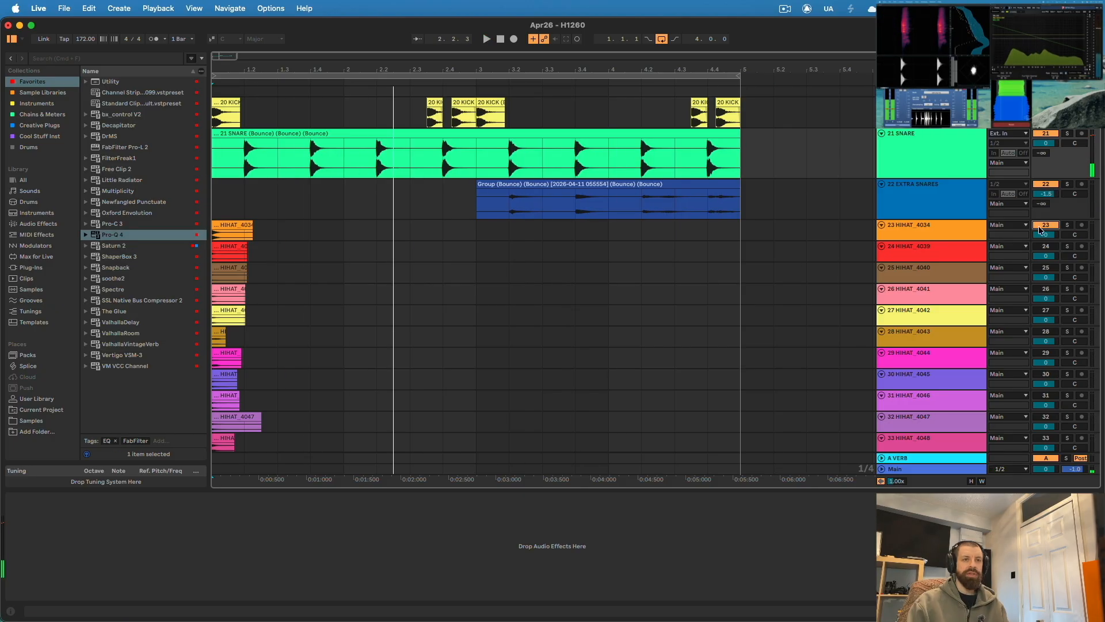
Copy the HIHAT_4034 hit to 1.2.1 and fade in the hit at the start of the loop.
{"action": "left_click", "coordinate": [214, 261]}
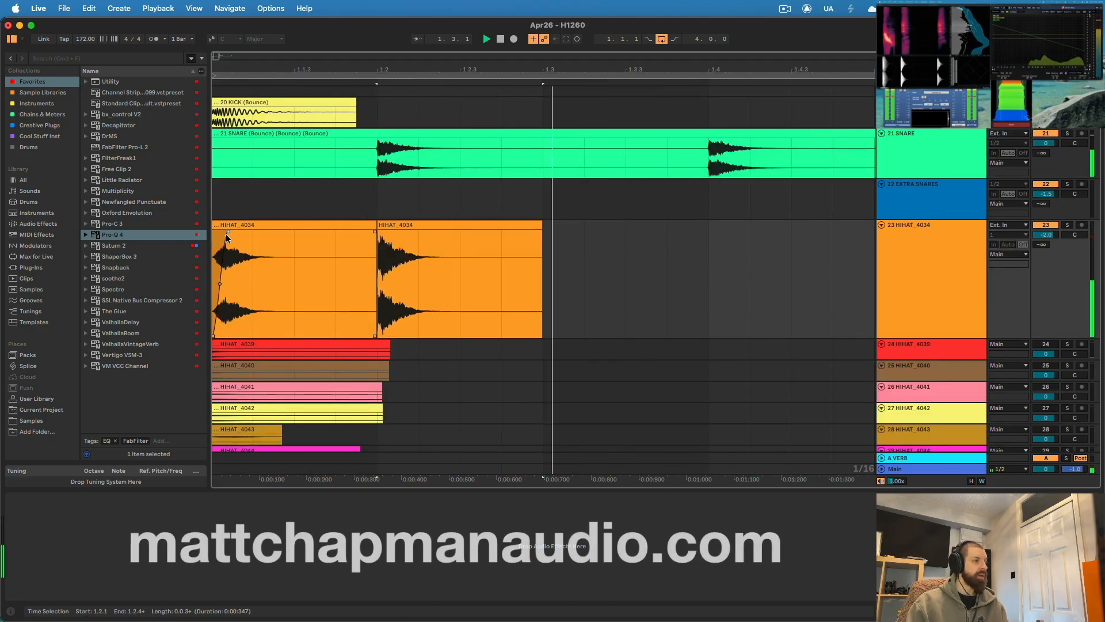
{"action": "left_click", "coordinate": [560, 286]}
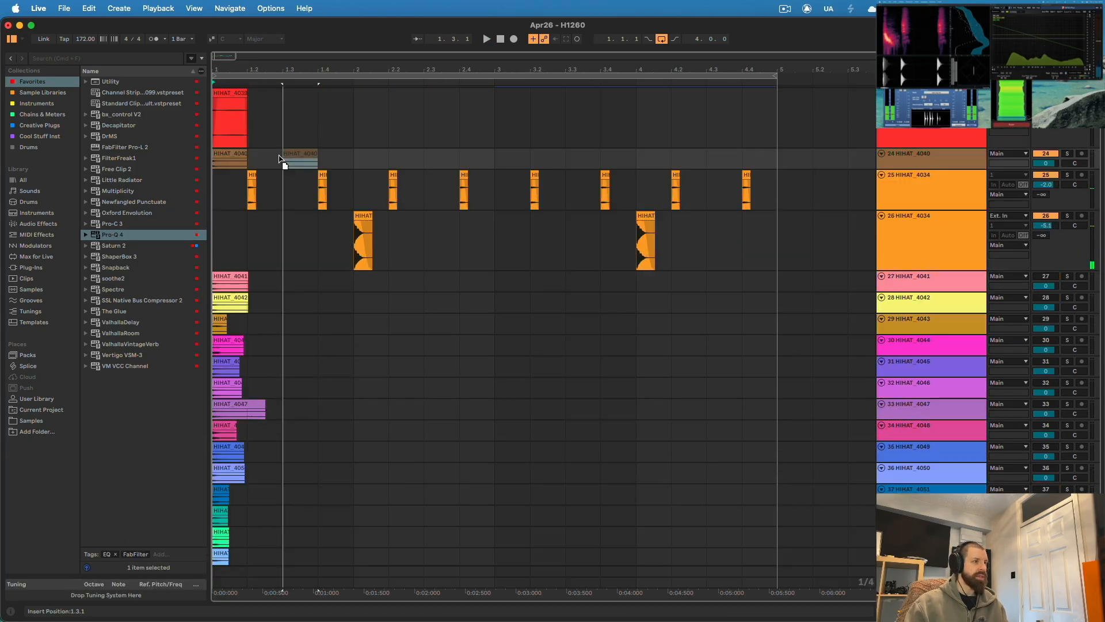
Trim the HIHAT_4040 clip to an eighth note and place it at the start of bar 1.
{"action": "mouse_move", "coordinate": [283, 161]}
{"action": "left_mouse_down"}
{"action": "mouse_move", "coordinate": [268, 160]}
{"action": "mouse_move", "coordinate": [271, 150]}
{"action": "left_mouse_up"}
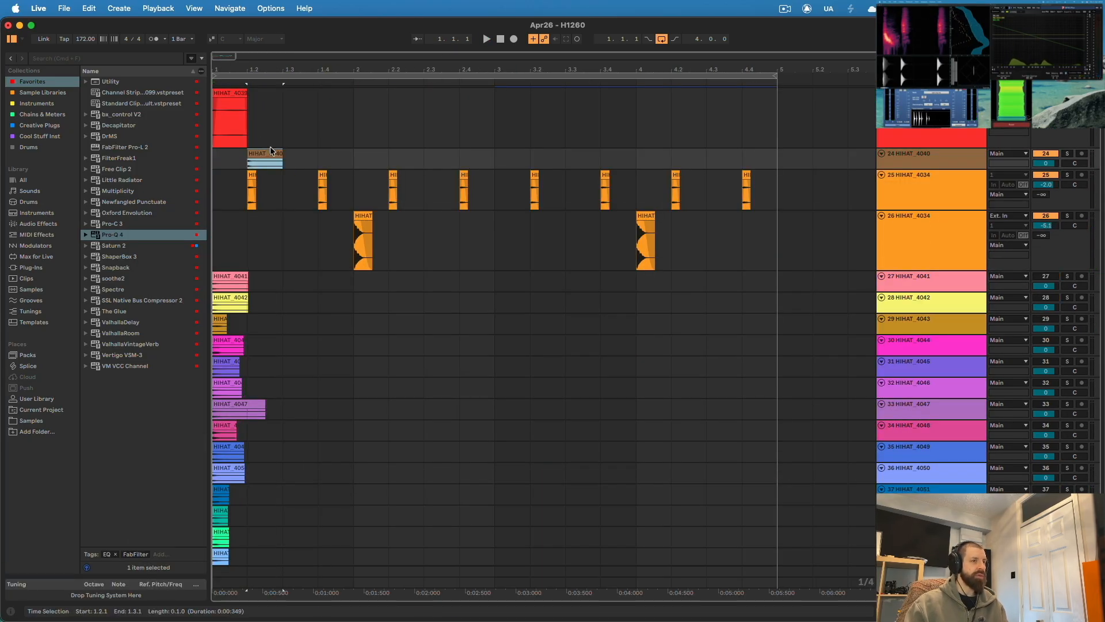
{"action": "left_click_drag", "start_coordinate": [905, 169], "coordinate": [904, 306]}
{"action": "left_click_drag", "start_coordinate": [253, 70], "coordinate": [433, 161]}
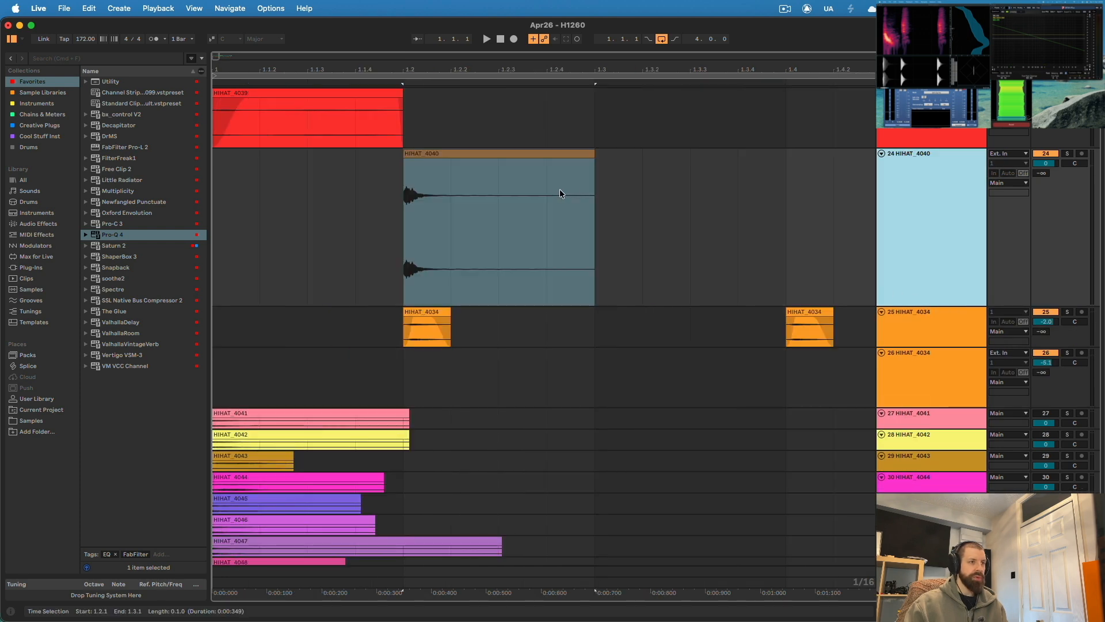
{"action": "left_click", "coordinate": [586, 154]}
{"action": "left_click_drag", "start_coordinate": [595, 156], "coordinate": [499, 155]}
{"action": "left_click_drag", "start_coordinate": [438, 154], "coordinate": [247, 155]}
Duplicate the HIHAT_4040 hits until eighth notes fill the four-bar loop, and play the result.
{"action": "key", "text": "super+d"}
{"action": "key", "text": "super+d"}
{"action": "key", "text": "super+d"}
{"action": "key", "text": "super+d"}
{"action": "key", "text": "super+d"}
{"action": "key", "text": "super+d"}
{"action": "key", "text": "super+d"}
{"action": "key", "text": "space"}
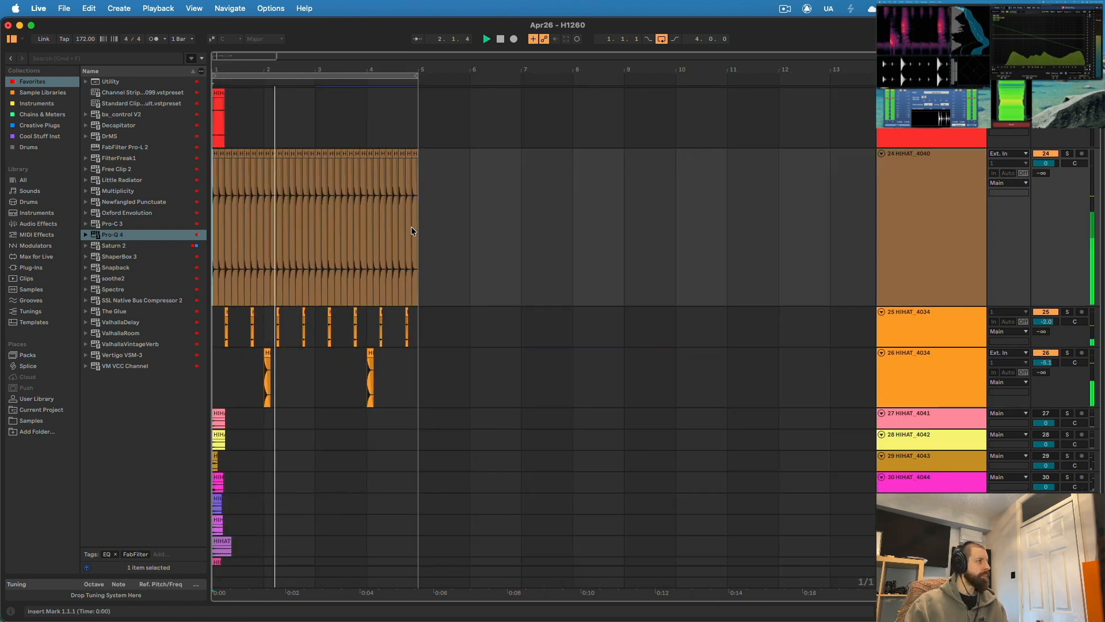
Solo the HIHAT_4040 track and consolidate its repeated hits into one four-bar clip.
{"action": "left_click_drag", "start_coordinate": [905, 306], "coordinate": [905, 188]}
{"action": "left_click", "coordinate": [1067, 154]}
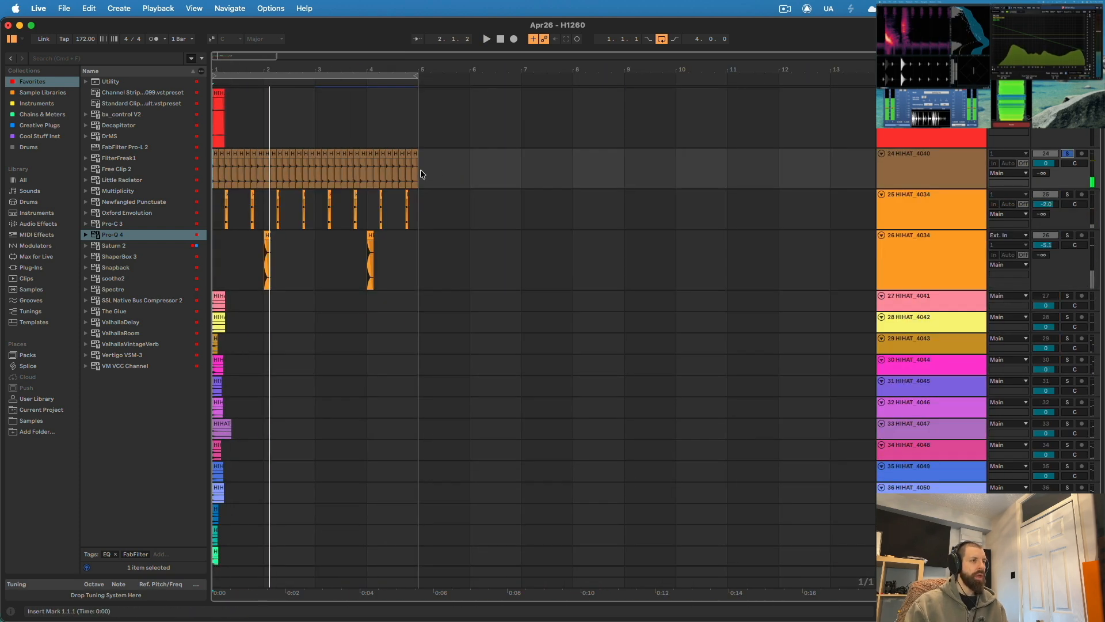
{"action": "key", "text": "space"}
{"action": "left_click_drag", "start_coordinate": [421, 174], "coordinate": [157, 176]}
{"action": "key", "text": "super+j"}
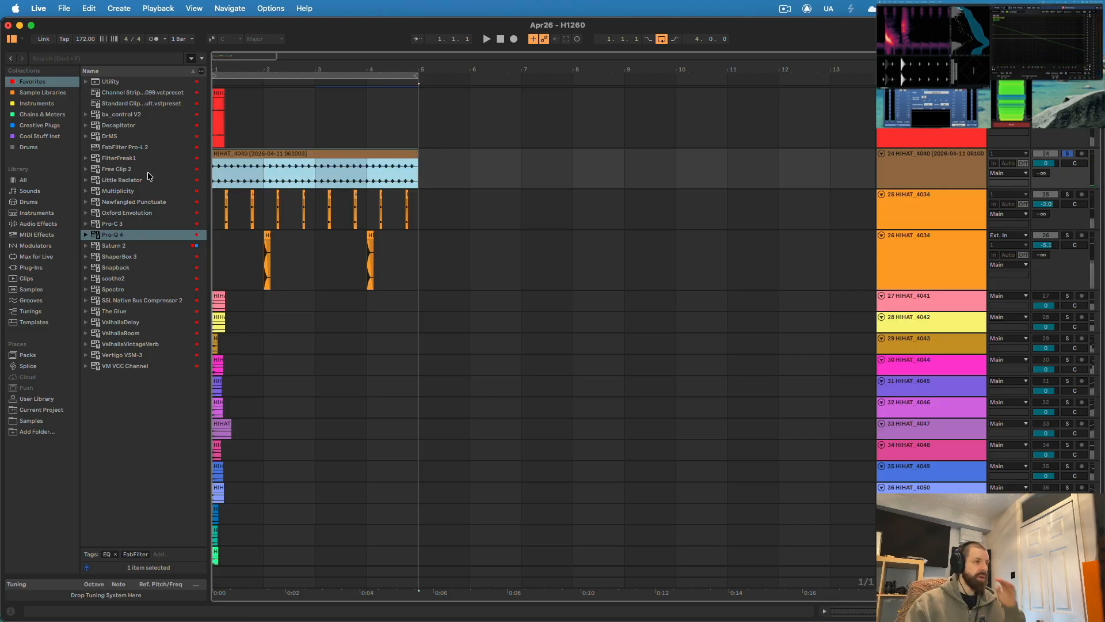
Add ShaperBox 3 with a Noise shaper to HIHAT_4040, audition its white noise and switch to another noise type.
{"action": "double_click", "coordinate": [276, 153]}
{"action": "key", "text": "space"}
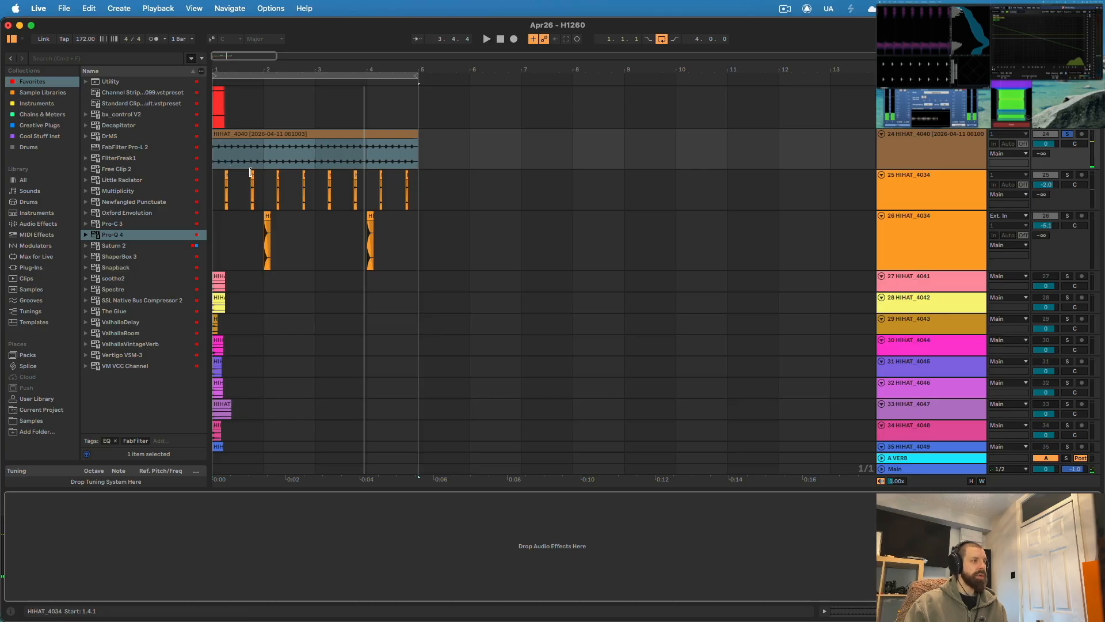
{"action": "left_click", "coordinate": [120, 258]}
{"action": "left_click_drag", "start_coordinate": [238, 156], "coordinate": [239, 154]}
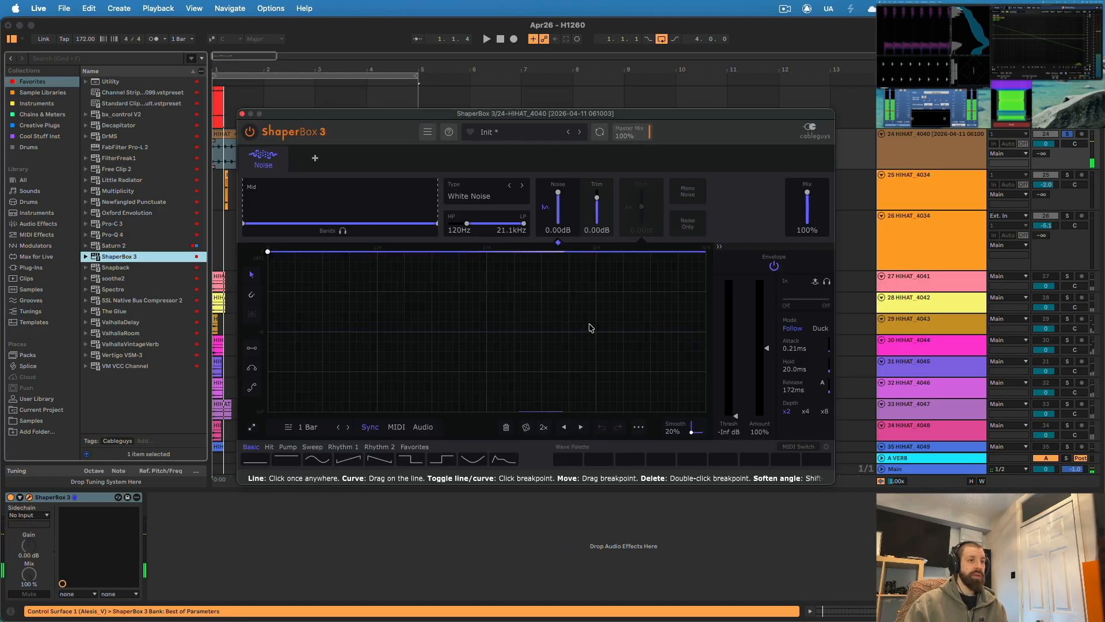
{"action": "key", "text": "space"}
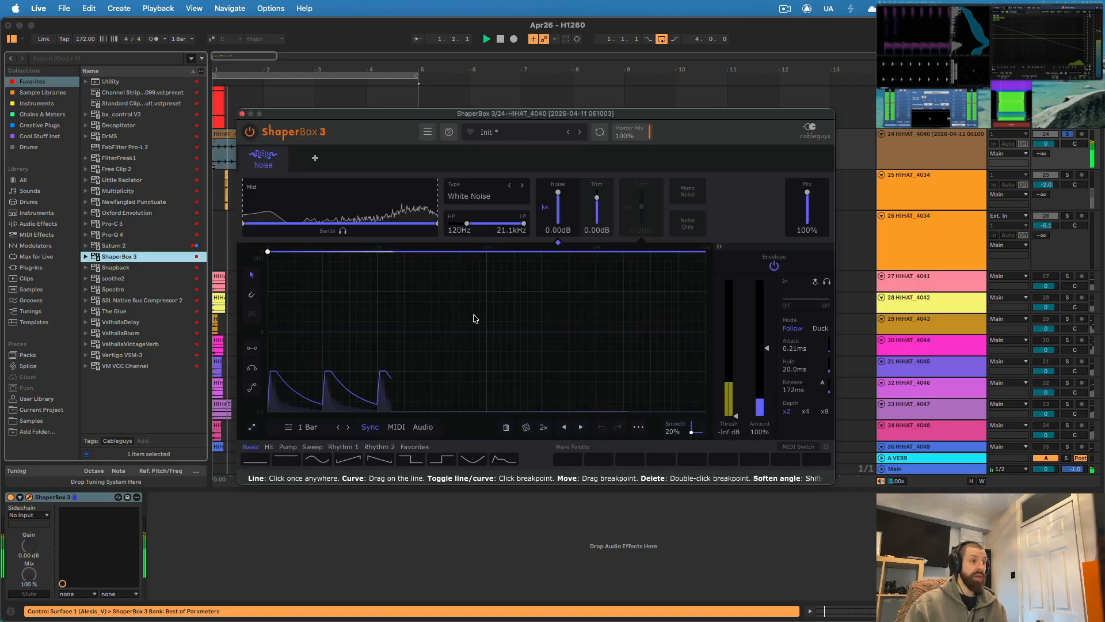
{"action": "left_click", "coordinate": [521, 185]}
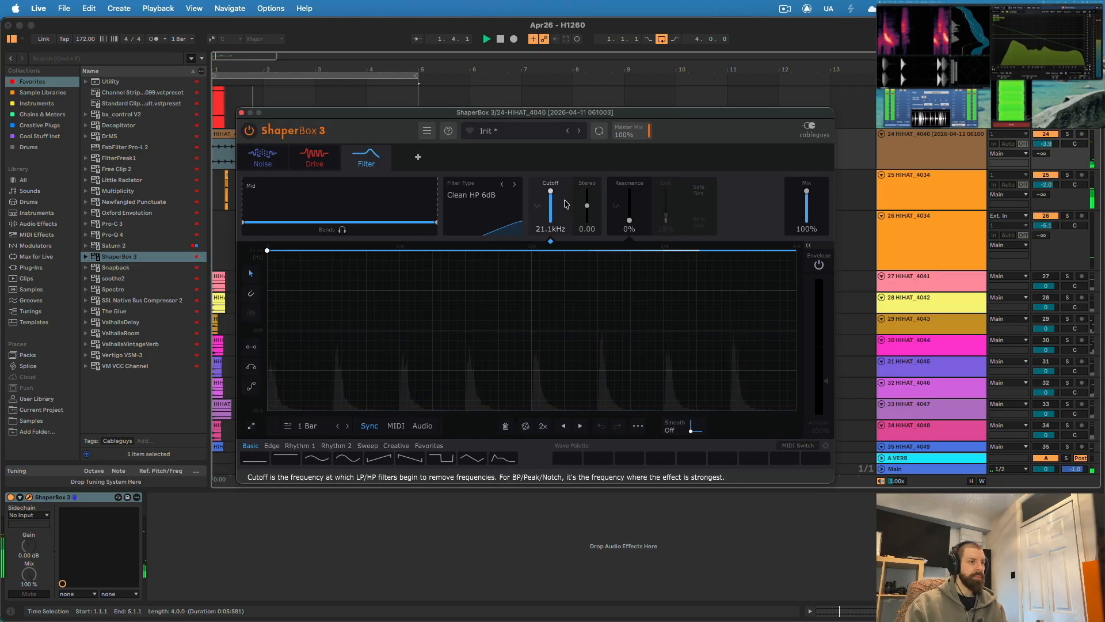
Adjust the cutoff of the Clean HP 6dB Filter shaper in HIHAT_4040's ShaperBox 3 and close the plug-in.
{"action": "mouse_move", "coordinate": [565, 203]}
{"action": "left_mouse_down"}
{"action": "mouse_move", "coordinate": [564, 238]}
{"action": "mouse_move", "coordinate": [547, 191]}
{"action": "left_mouse_up"}
{"action": "left_click", "coordinate": [242, 113]}
{"action": "key", "text": "space"}
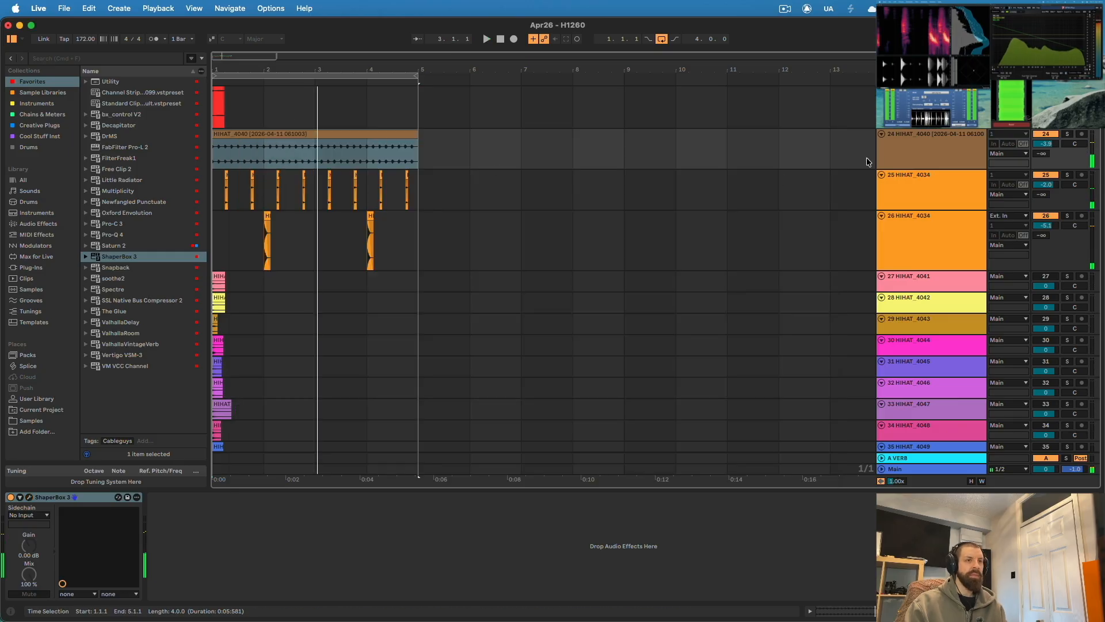
Bounce the HIHAT_4040 track in place and delete the leftover tail after 5.1.1.
{"action": "right_click", "coordinate": [899, 149]}
{"action": "left_click", "coordinate": [933, 222]}
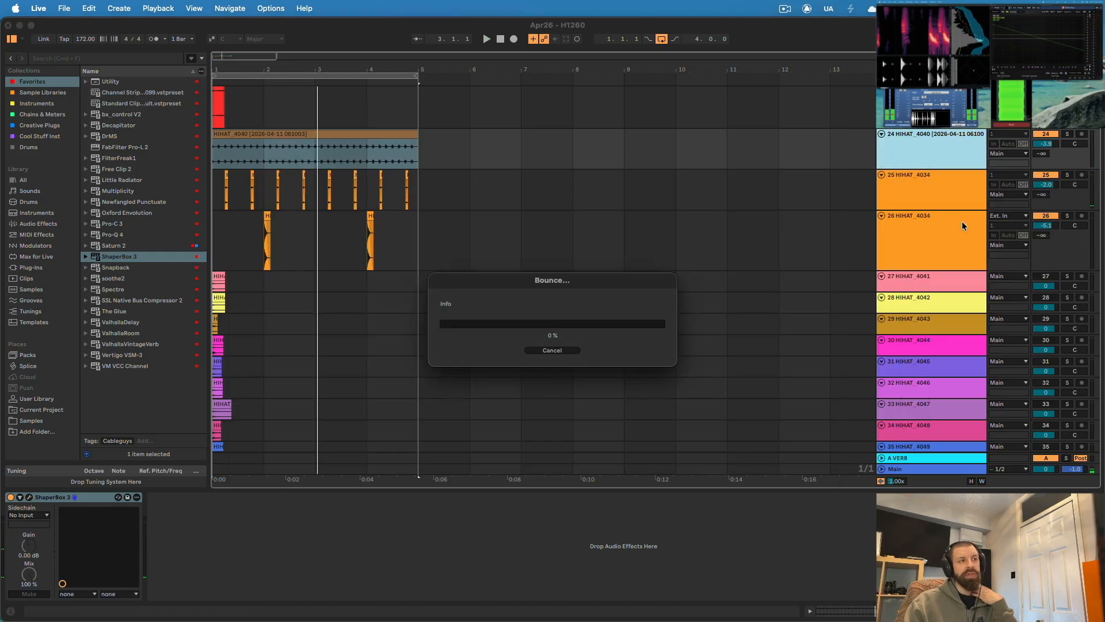
{"action": "left_click_drag", "start_coordinate": [454, 150], "coordinate": [406, 150]}
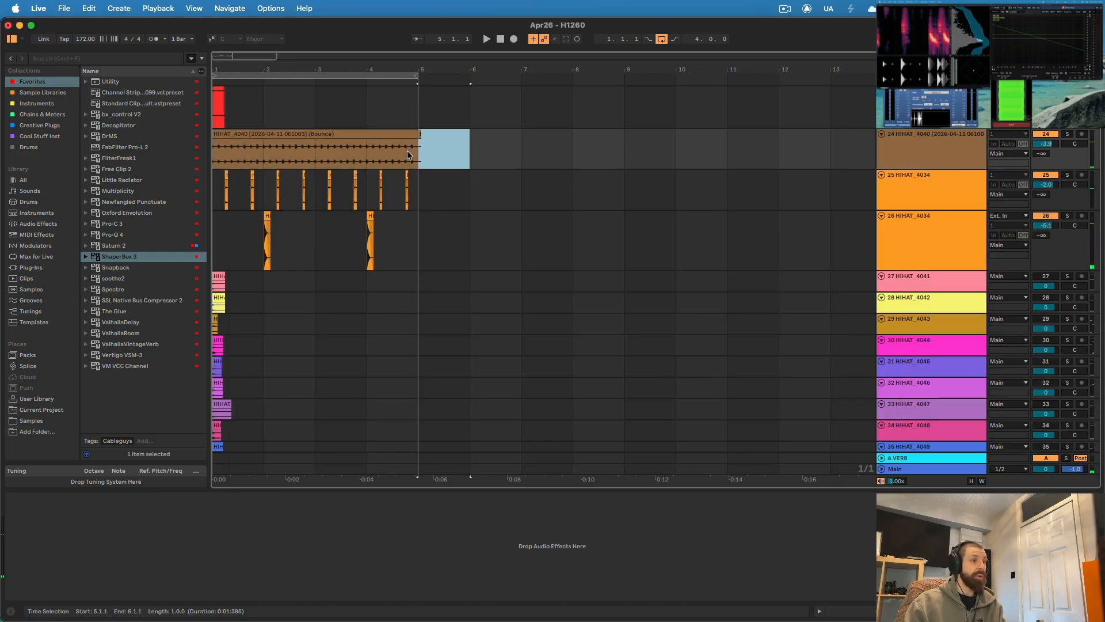
{"action": "key", "text": "space"}
{"action": "key", "text": "space"}
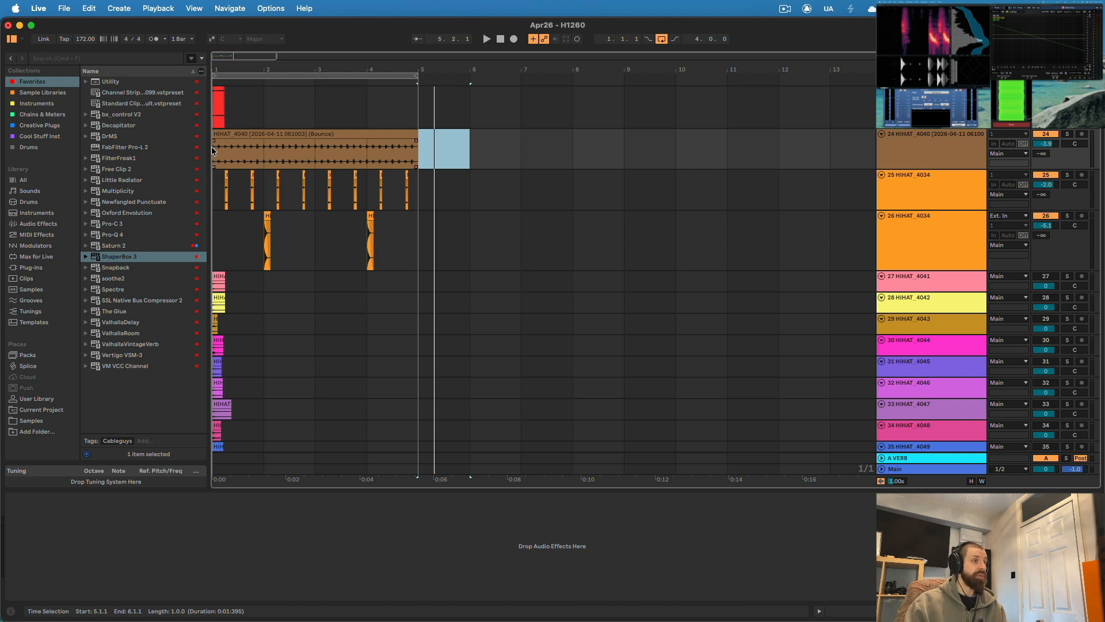
Audition the bounced HIHAT_4040 from the loop start and examine how its individual hits vary in the waveform.
{"action": "left_click", "coordinate": [213, 149]}
{"action": "key", "text": "space"}
{"action": "left_click_drag", "start_coordinate": [890, 167], "coordinate": [890, 217]}
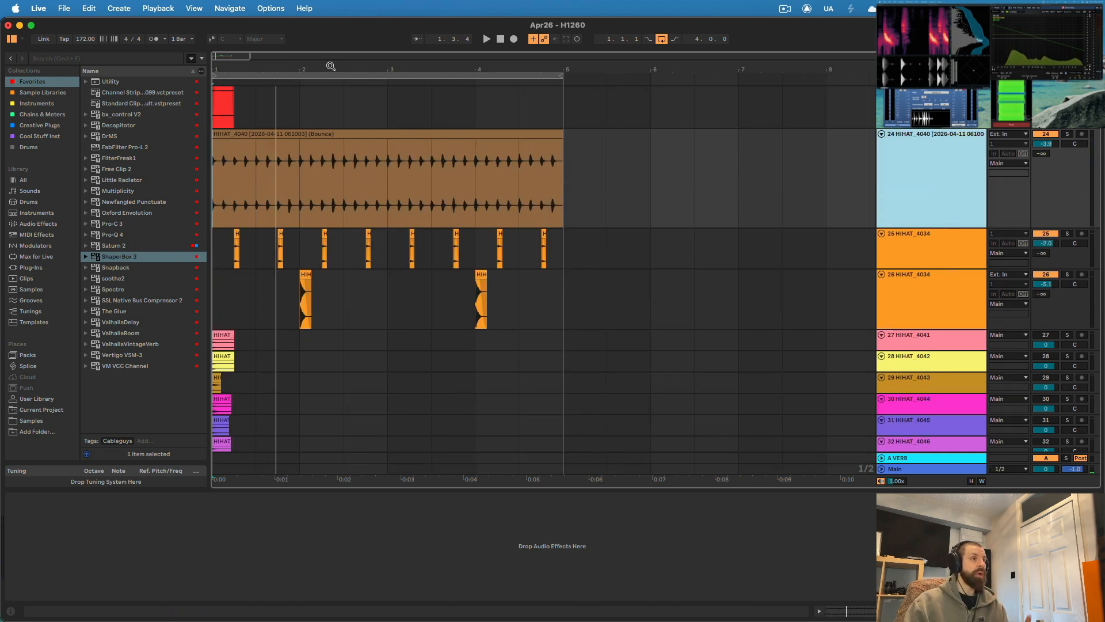
{"action": "left_click_drag", "start_coordinate": [331, 66], "coordinate": [331, 104]}
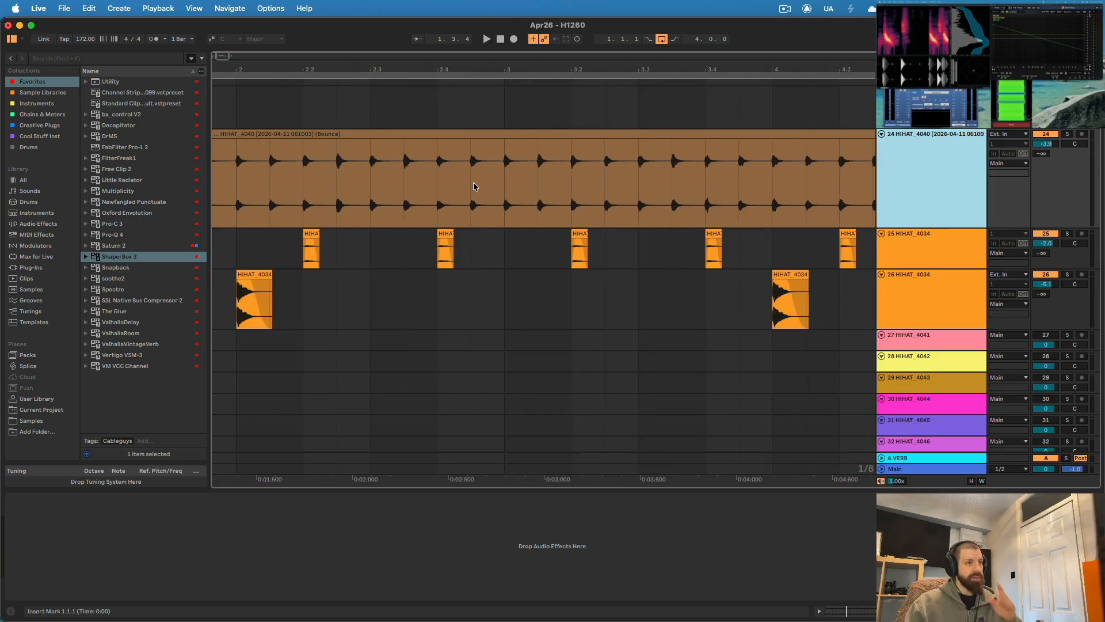
{"action": "scroll", "coordinate": [679, 179], "scroll_direction": "left", "scroll_amount": 5}
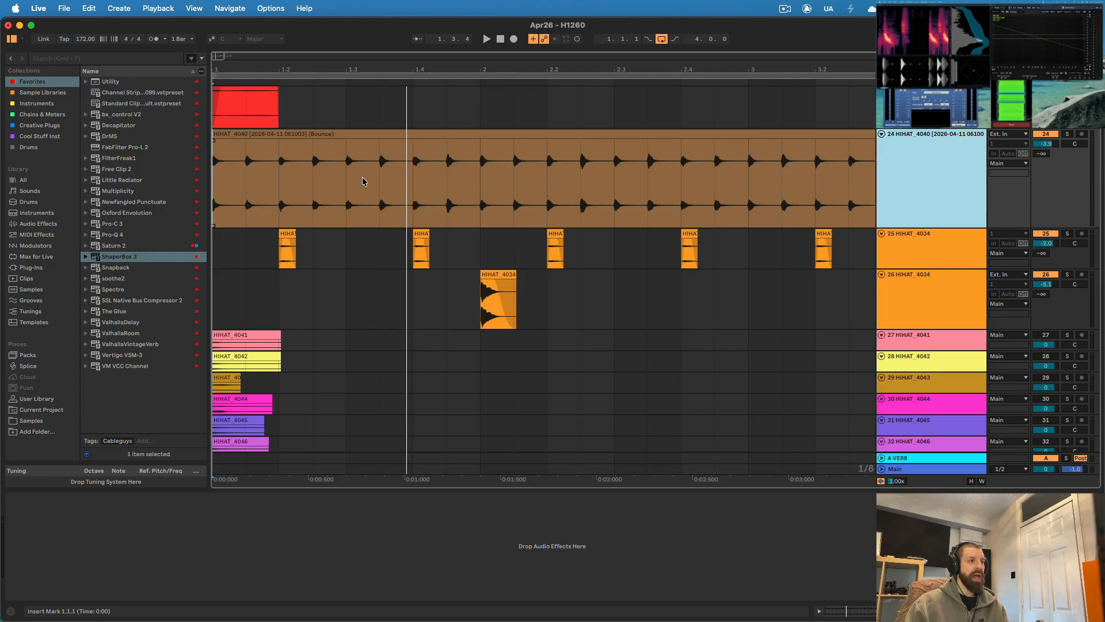
{"action": "left_click_drag", "start_coordinate": [377, 70], "coordinate": [437, 117]}
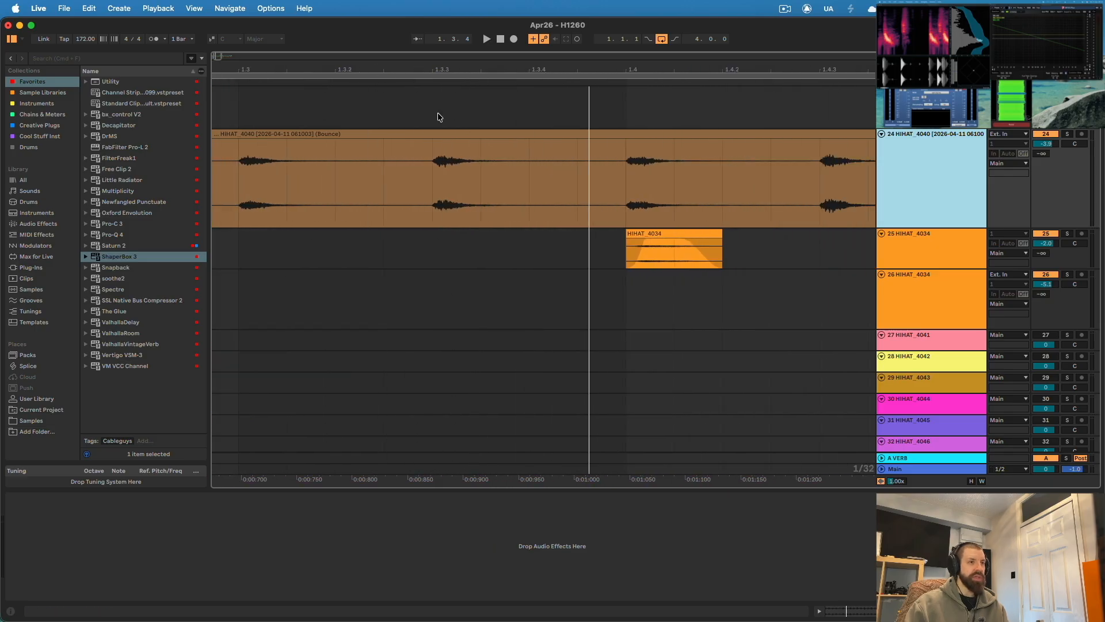
{"action": "scroll", "coordinate": [813, 175], "scroll_direction": "right", "scroll_amount": 8}
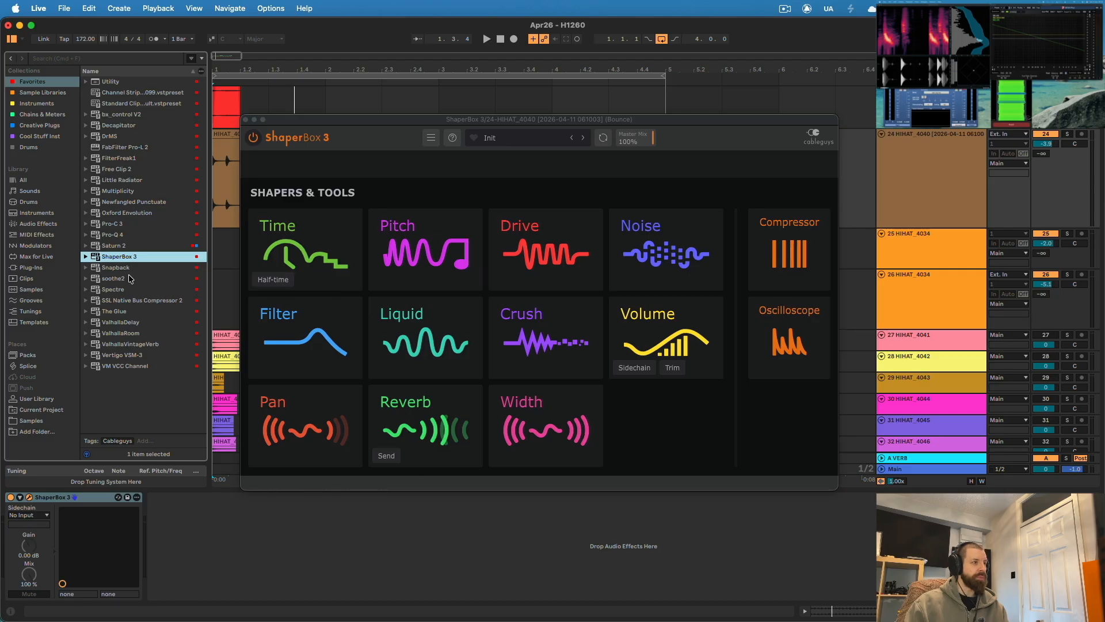
Load the ShaperBox 3 AM Distortion preset on HIHAT_4040 and compare it with the bypassed sound.
{"action": "key", "text": "Right"}
{"action": "double_click", "coordinate": [145, 290]}
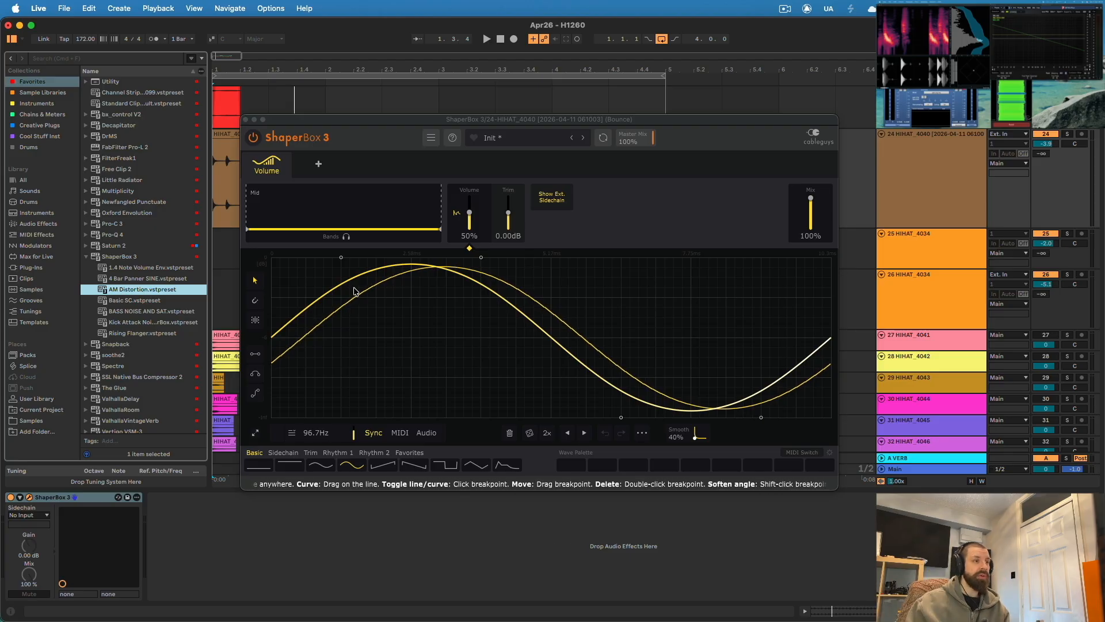
{"action": "key", "text": "space"}
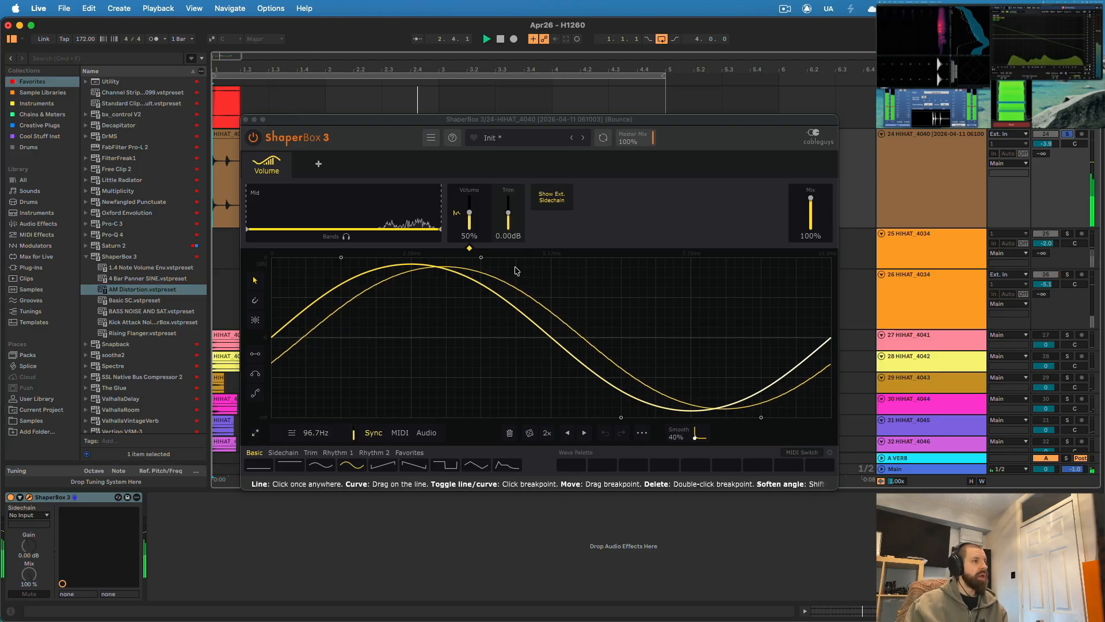
{"action": "left_click", "coordinate": [253, 139]}
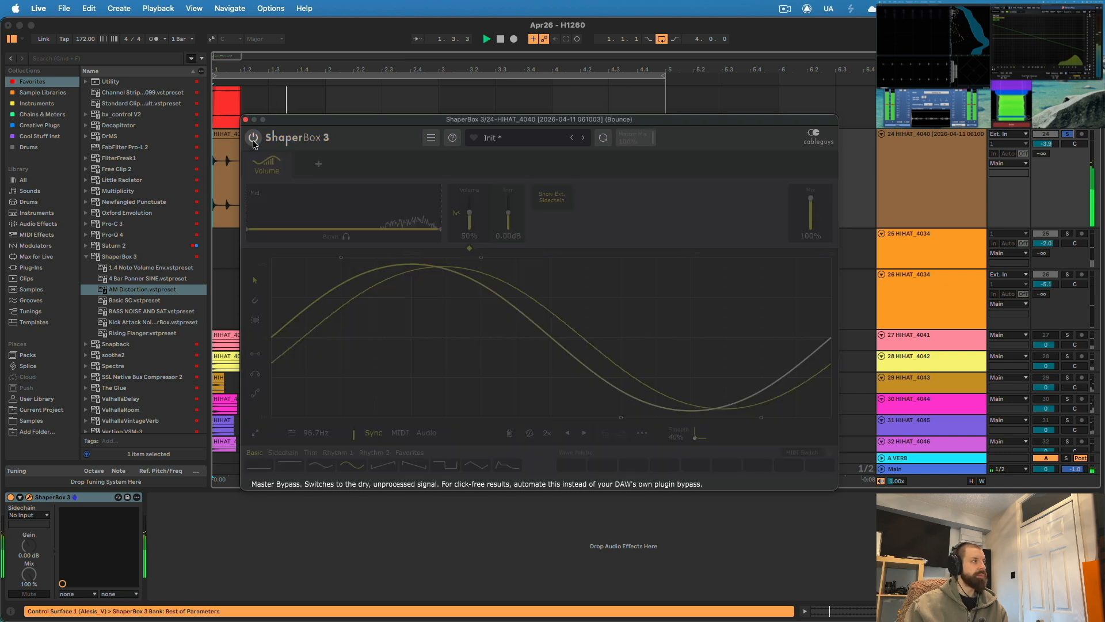
{"action": "left_click", "coordinate": [253, 139]}
{"action": "left_click_drag", "start_coordinate": [810, 198], "coordinate": [810, 200]}
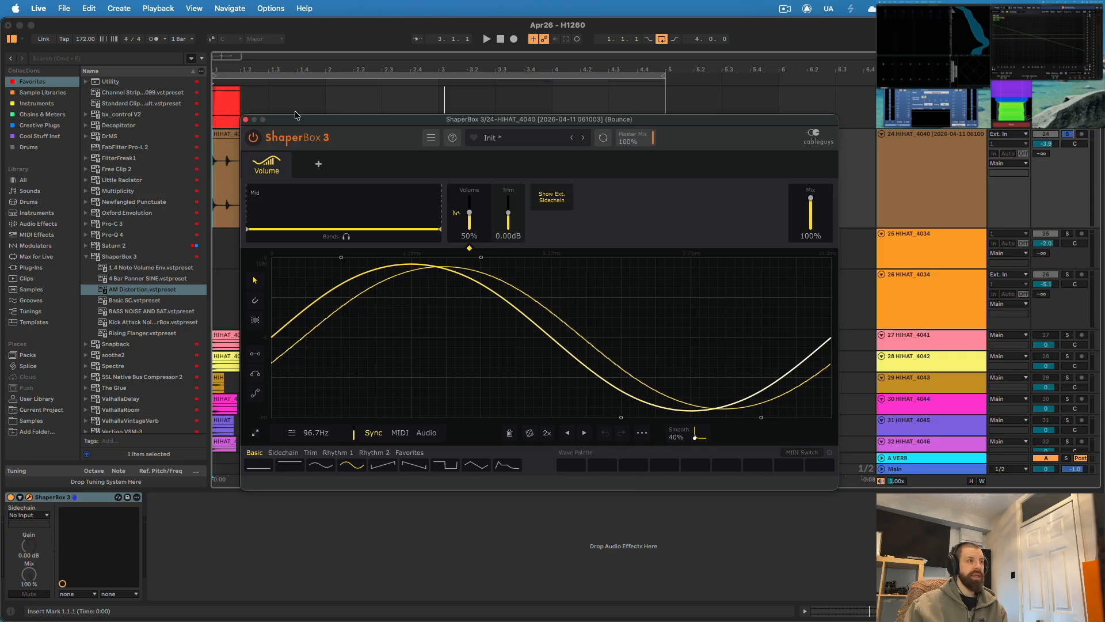
Automate the ShaperBox 3 Volume Mid Mix on selected HIHAT_4040 hits and duplicate the automation pattern along the loop.
{"action": "left_click", "coordinate": [246, 120]}
{"action": "key", "text": "a"}
{"action": "left_click_drag", "start_coordinate": [233, 71], "coordinate": [236, 118]}
{"action": "scroll", "coordinate": [525, 217], "scroll_direction": "up", "scroll_amount": 5}
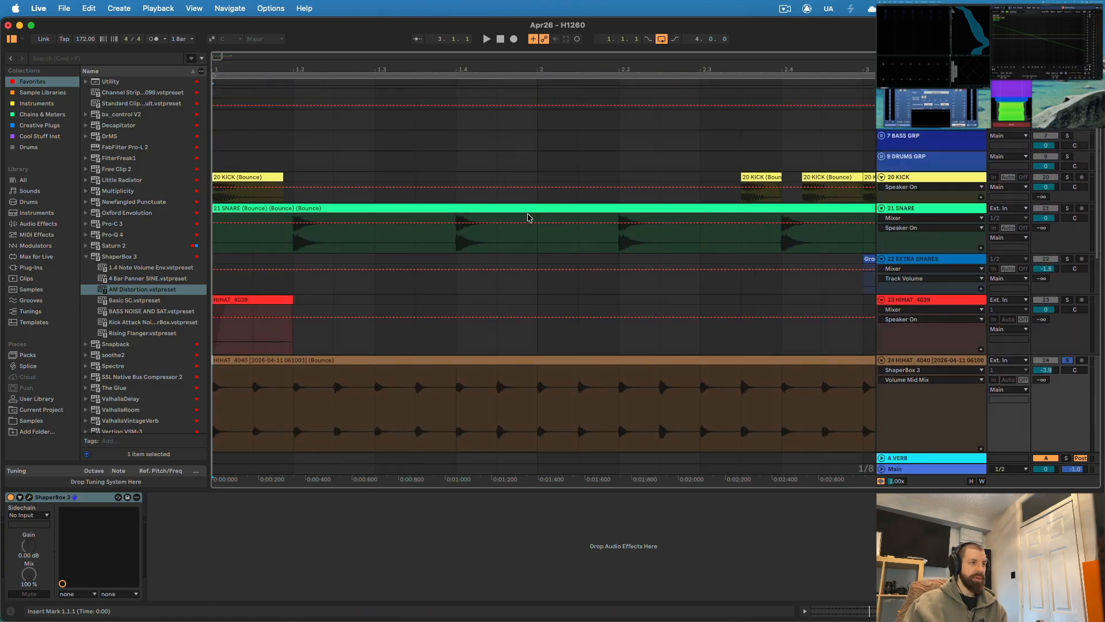
{"action": "scroll", "coordinate": [348, 351], "scroll_direction": "down", "scroll_amount": 2}
{"action": "left_click_drag", "start_coordinate": [213, 321], "coordinate": [253, 321]}
{"action": "left_click_drag", "start_coordinate": [233, 365], "coordinate": [233, 280]}
{"action": "left_click_drag", "start_coordinate": [457, 322], "coordinate": [647, 321]}
{"action": "scroll", "coordinate": [497, 322], "scroll_direction": "right", "scroll_amount": 5}
{"action": "key", "text": "super+d"}
Play the loop from the start to audition the automated HIHAT_4040, and open its ShaperBox 3.
{"action": "left_click", "coordinate": [213, 314]}
{"action": "key", "text": "space"}
{"action": "left_click", "coordinate": [28, 497]}
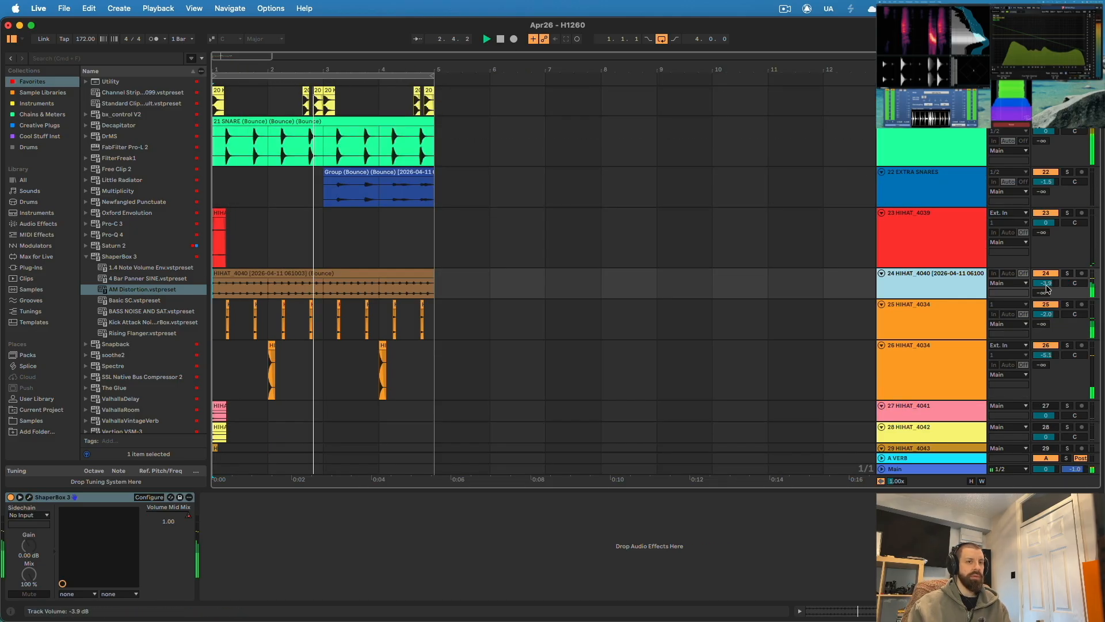
Lower the HIHAT_4040 track volume to about -5.3 dB while the loop plays, and stop playback.
{"action": "left_click_drag", "start_coordinate": [1040, 285], "coordinate": [1040, 289]}
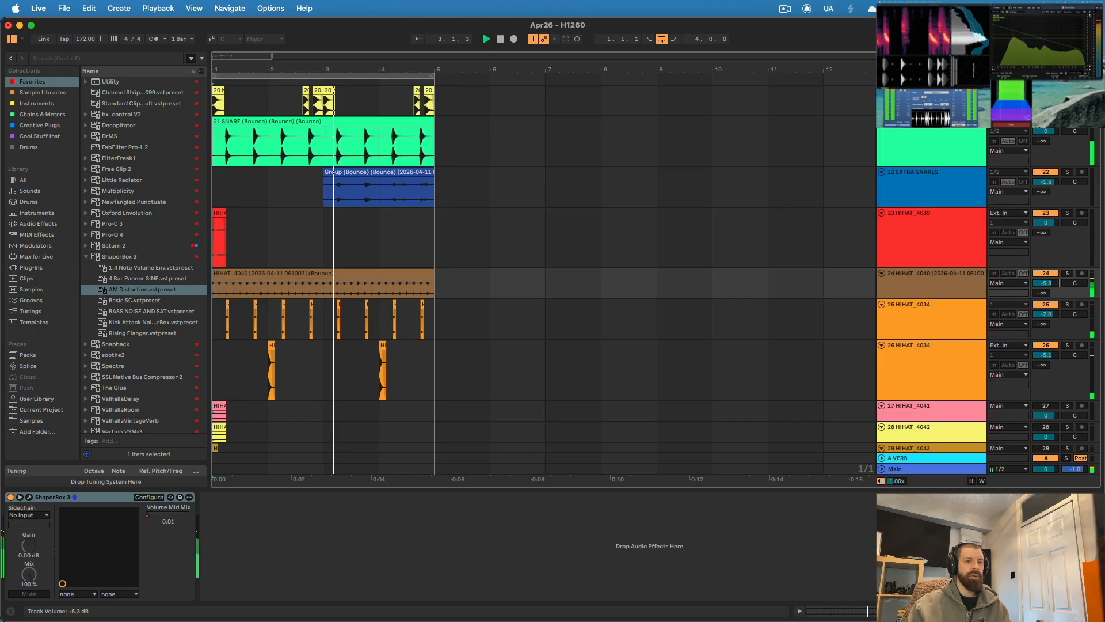
{"action": "key", "text": "space"}
{"action": "right_click", "coordinate": [935, 283]}
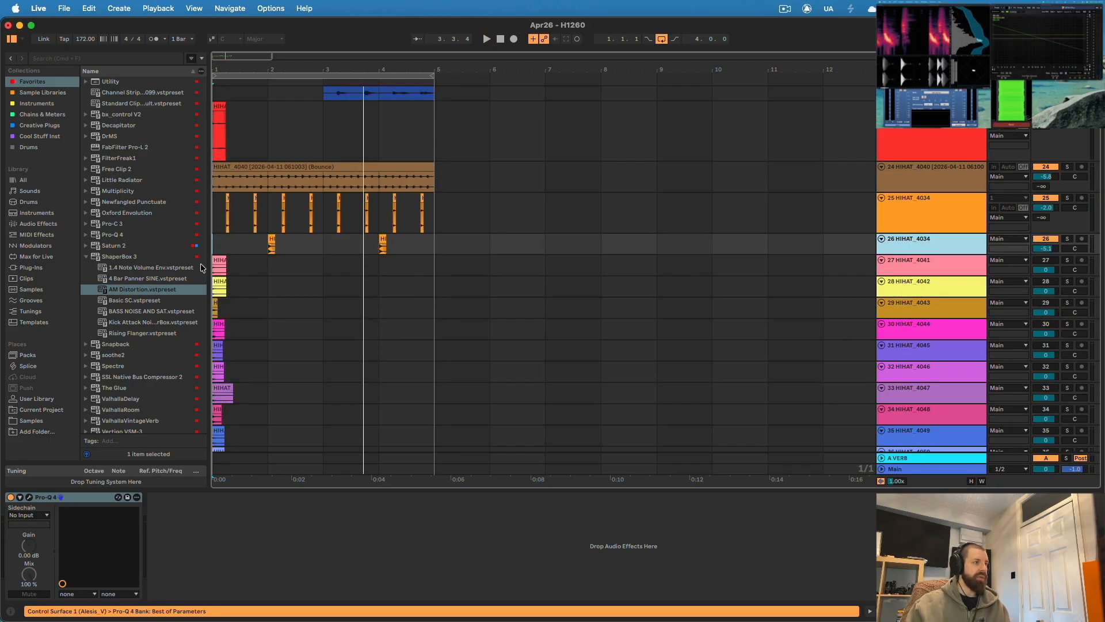
{"action": "left_click", "coordinate": [1072, 268]}
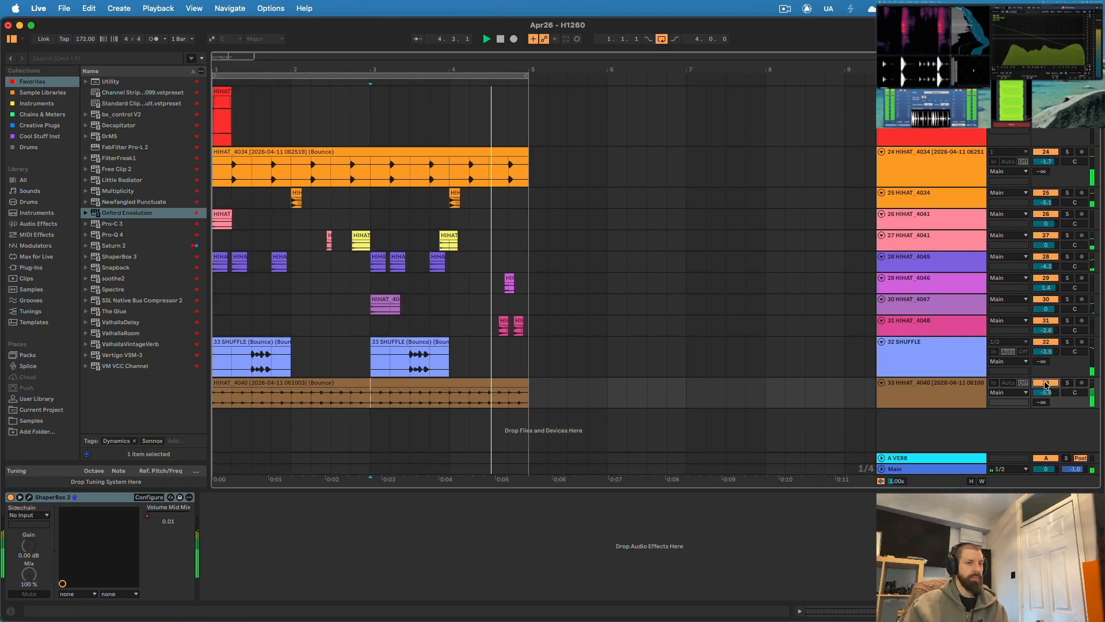
Bounce the HIHAT_4040 track in place and clear the excess audio beyond the end of the four-bar loop.
{"action": "left_click", "coordinate": [911, 390]}
{"action": "right_click", "coordinate": [911, 389]}
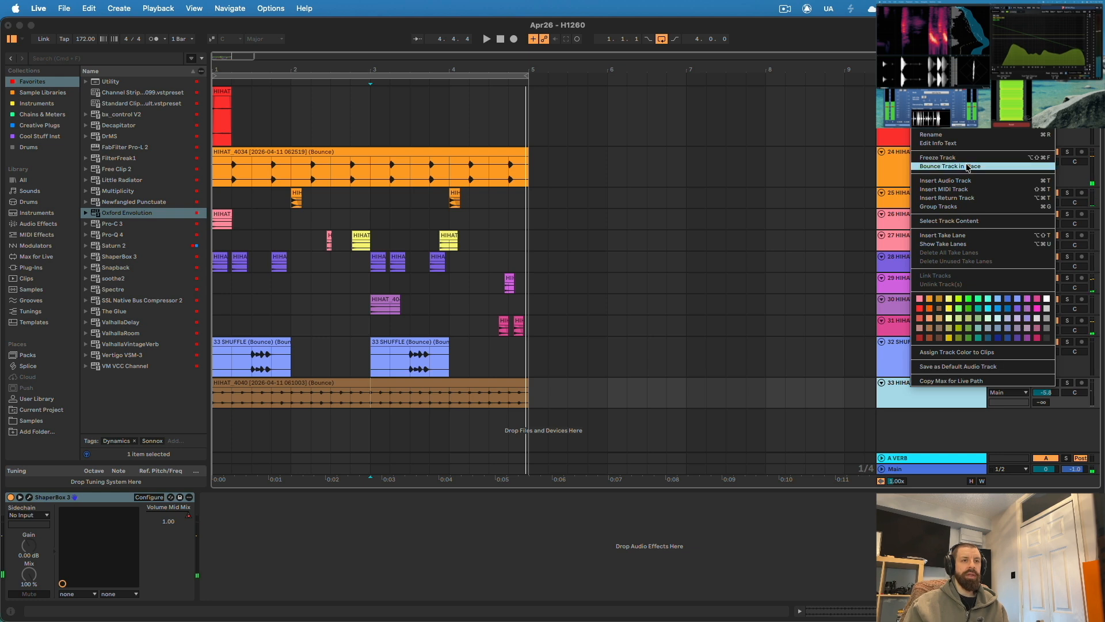
{"action": "left_click", "coordinate": [938, 169]}
{"action": "left_click_drag", "start_coordinate": [581, 398], "coordinate": [526, 394]}
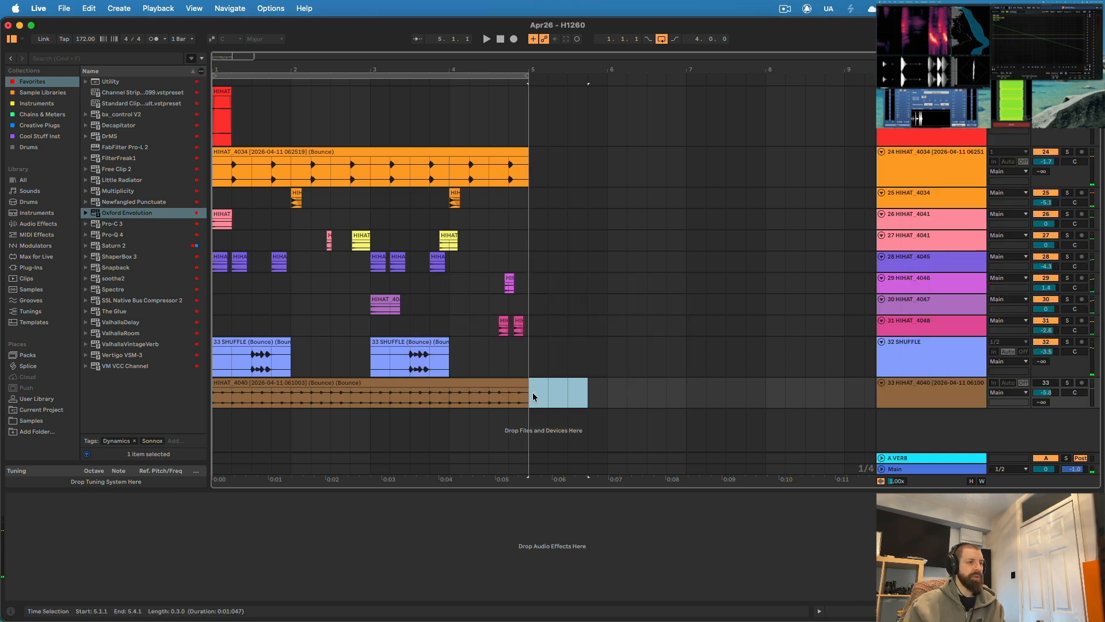
Select the hi-hat tracks from the bounced HIHAT_4034 down to SHUFFLE and bounce them together as one HATS track.
{"action": "left_click", "coordinate": [914, 352]}
{"action": "left_click", "coordinate": [904, 204], "text": "shift"}
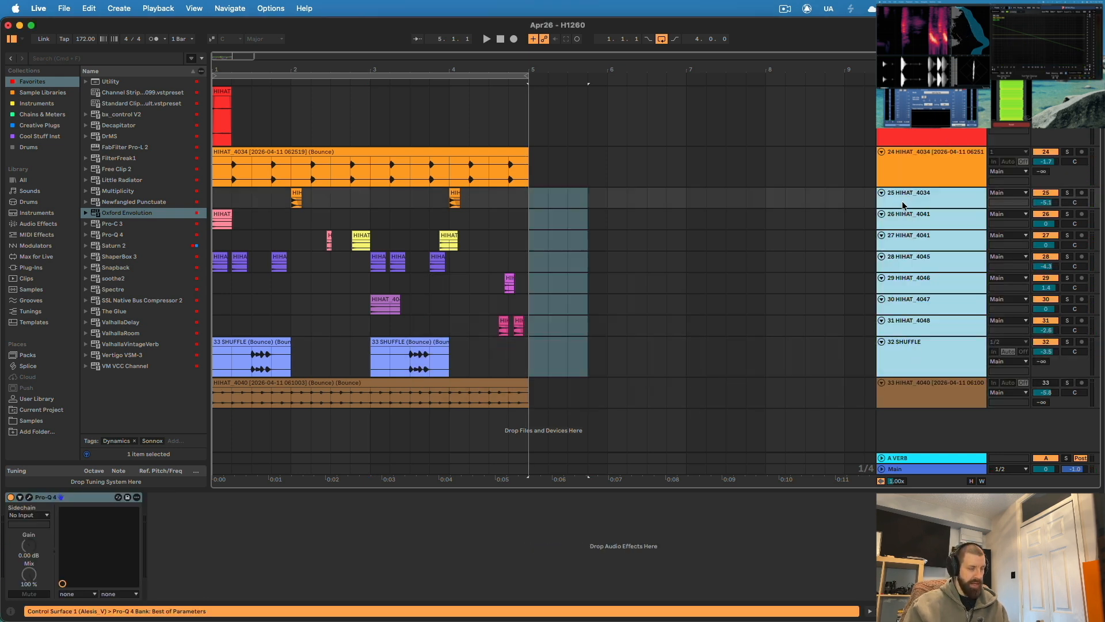
{"action": "left_click", "coordinate": [912, 174]}
{"action": "left_click", "coordinate": [931, 352], "text": "shift"}
{"action": "scroll", "coordinate": [918, 251], "scroll_direction": "up", "scroll_amount": 2}
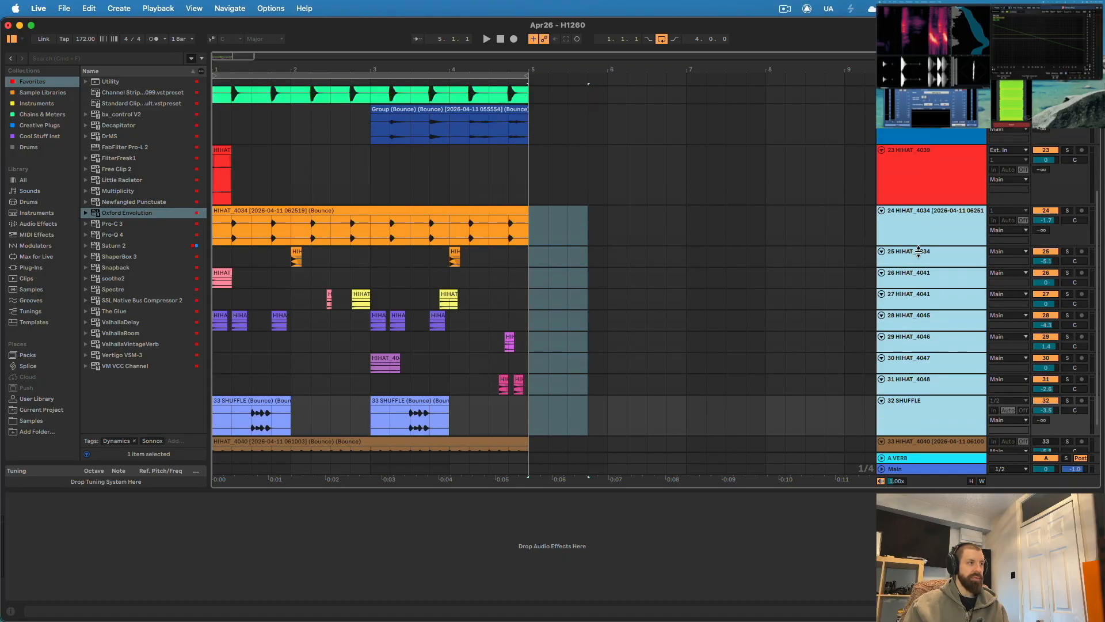
{"action": "scroll", "coordinate": [919, 251], "scroll_direction": "up", "scroll_amount": 2}
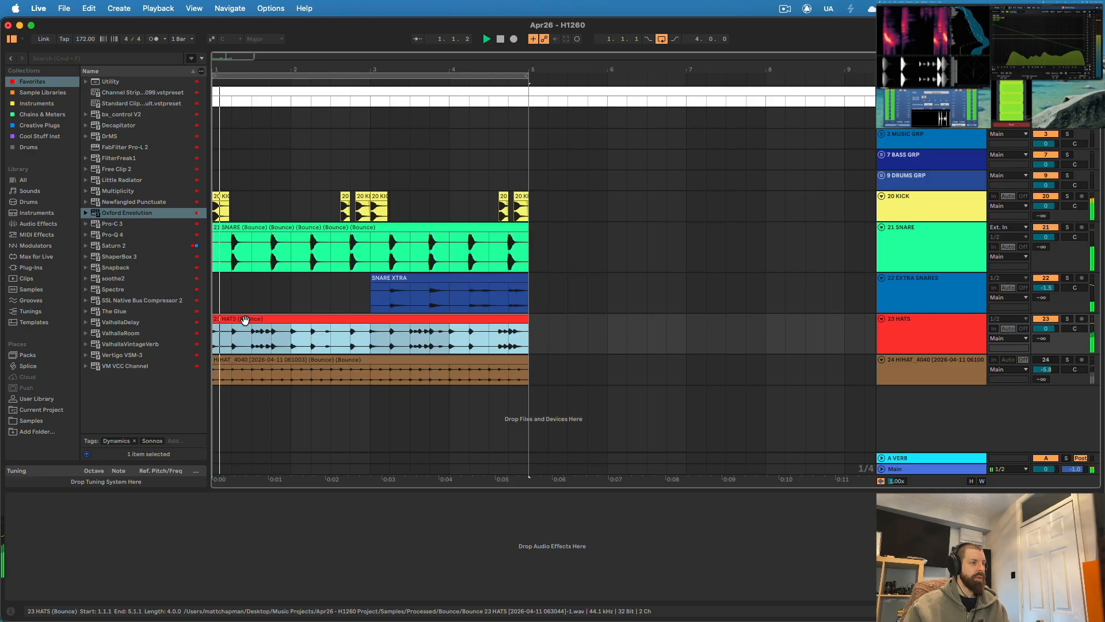
Audition the bounced HATS from the loop start and bounce the separate HIHAT_4040 track in place again.
{"action": "left_click", "coordinate": [492, 351]}
{"action": "key", "text": "space"}
{"action": "left_click", "coordinate": [906, 382]}
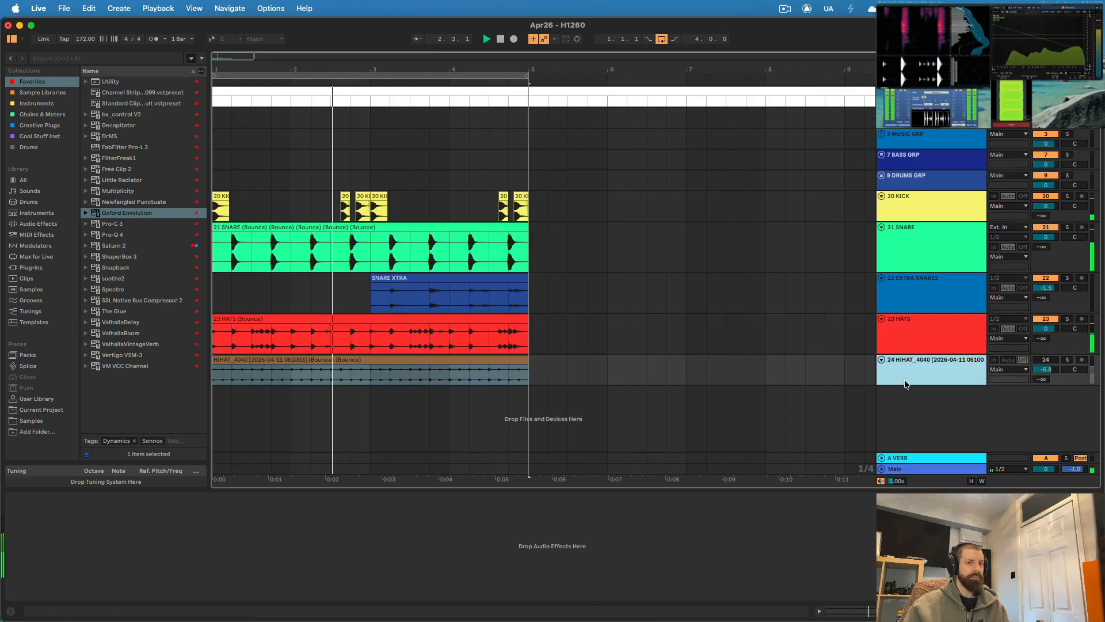
{"action": "right_click", "coordinate": [923, 373]}
{"action": "left_click", "coordinate": [977, 142]}
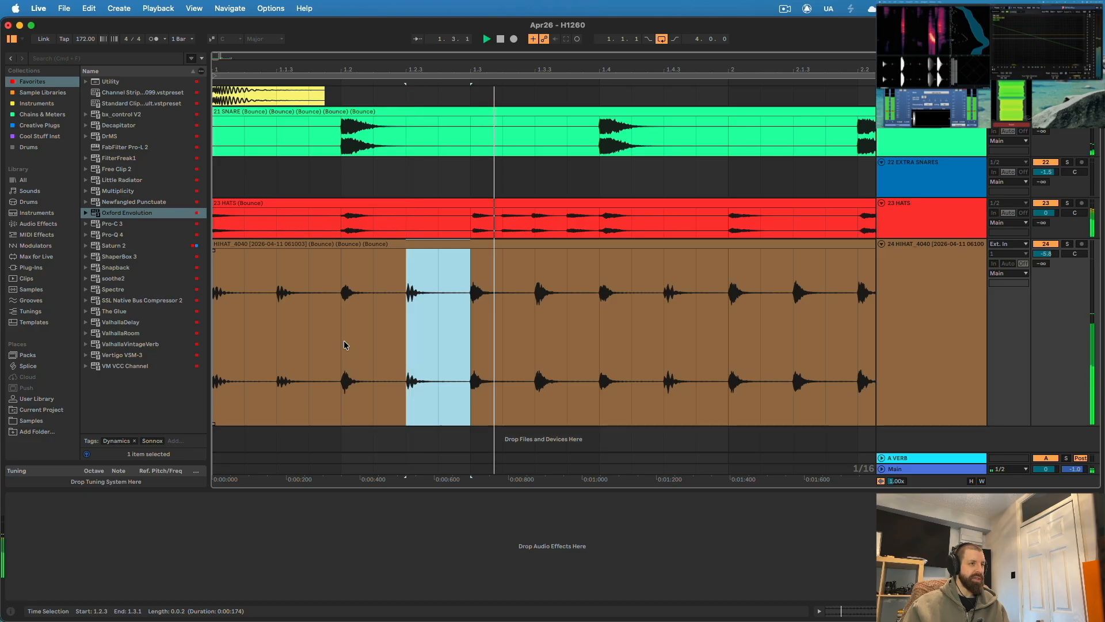
Inspect the rebounced HIHAT_4040 hits, remove the leftover audio after bar 5 and shrink the track height.
{"action": "left_click", "coordinate": [478, 299]}
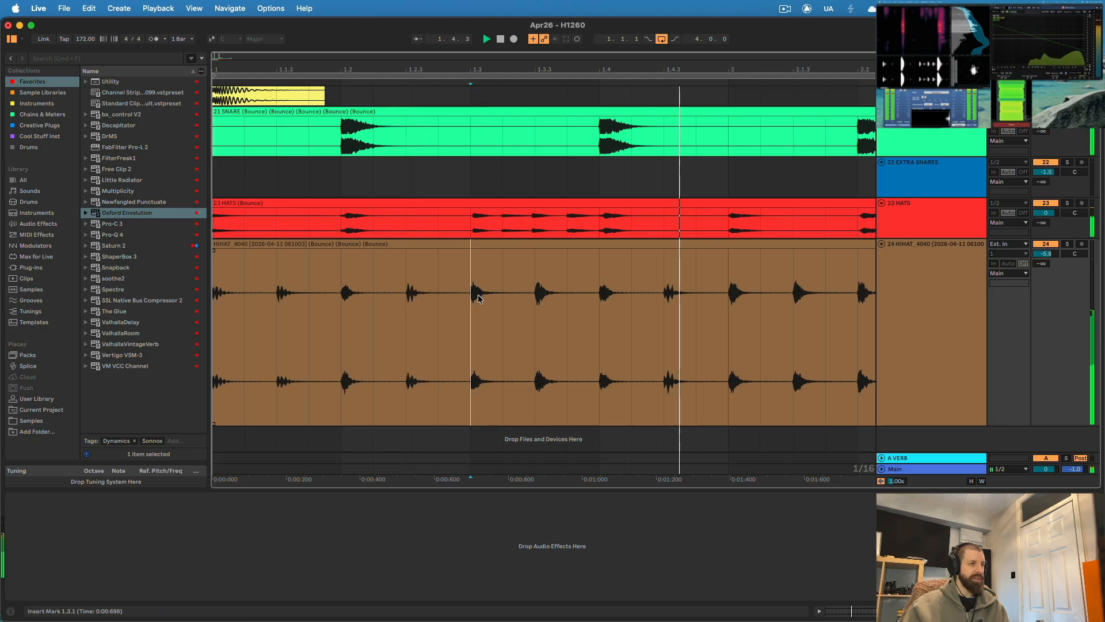
{"action": "left_click_drag", "start_coordinate": [287, 70], "coordinate": [287, 24]}
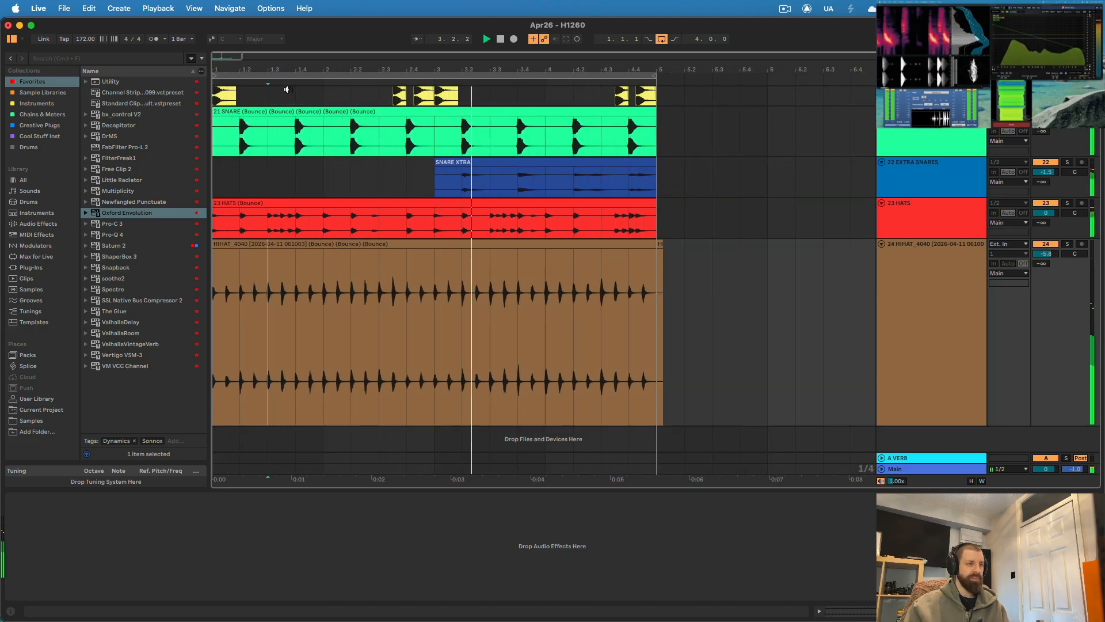
{"action": "left_click", "coordinate": [660, 254]}
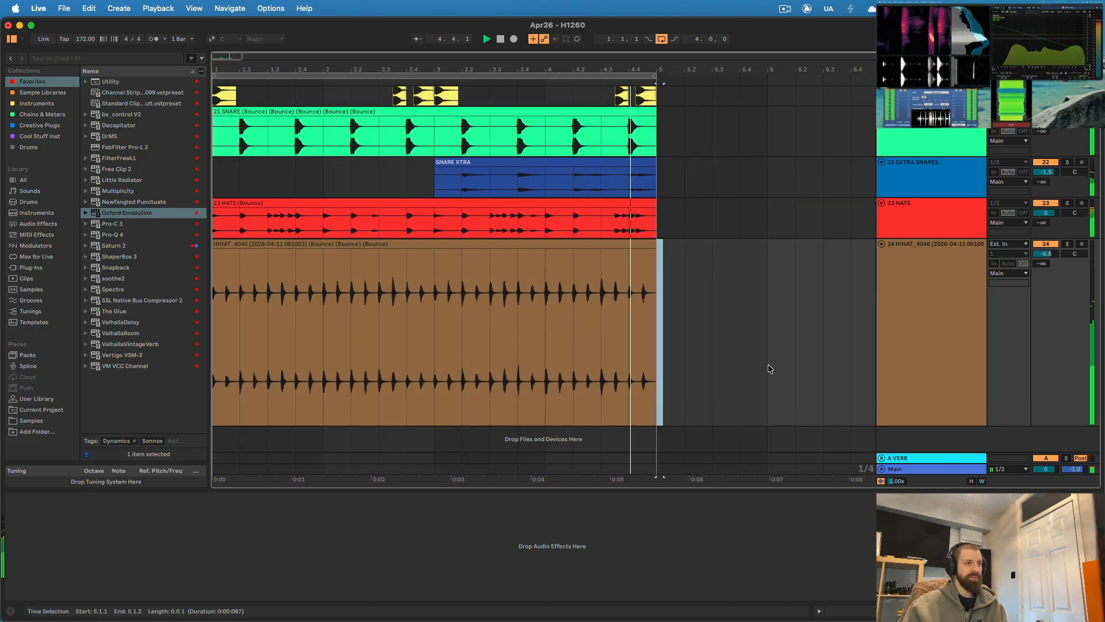
{"action": "left_click_drag", "start_coordinate": [911, 425], "coordinate": [910, 308]}
{"action": "scroll", "coordinate": [645, 315], "scroll_direction": "up", "scroll_amount": 4}
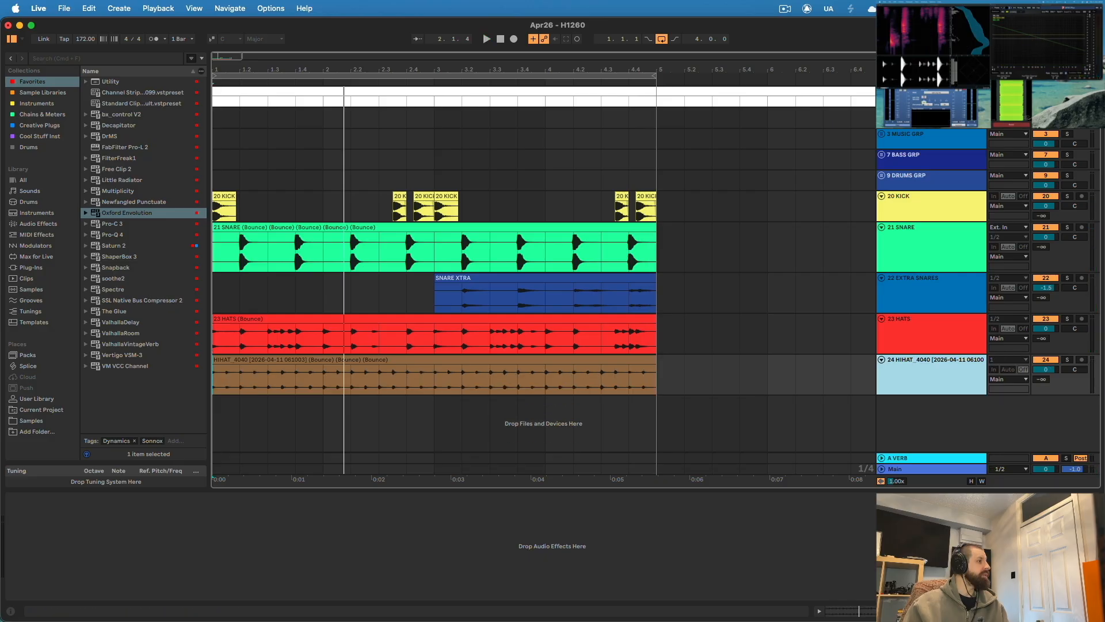
Move the drum tracks into DRUMS GRP and audition the loop through StandardCLIP on Main and on the group.
{"action": "left_click_drag", "start_coordinate": [936, 63], "coordinate": [632, 64]}
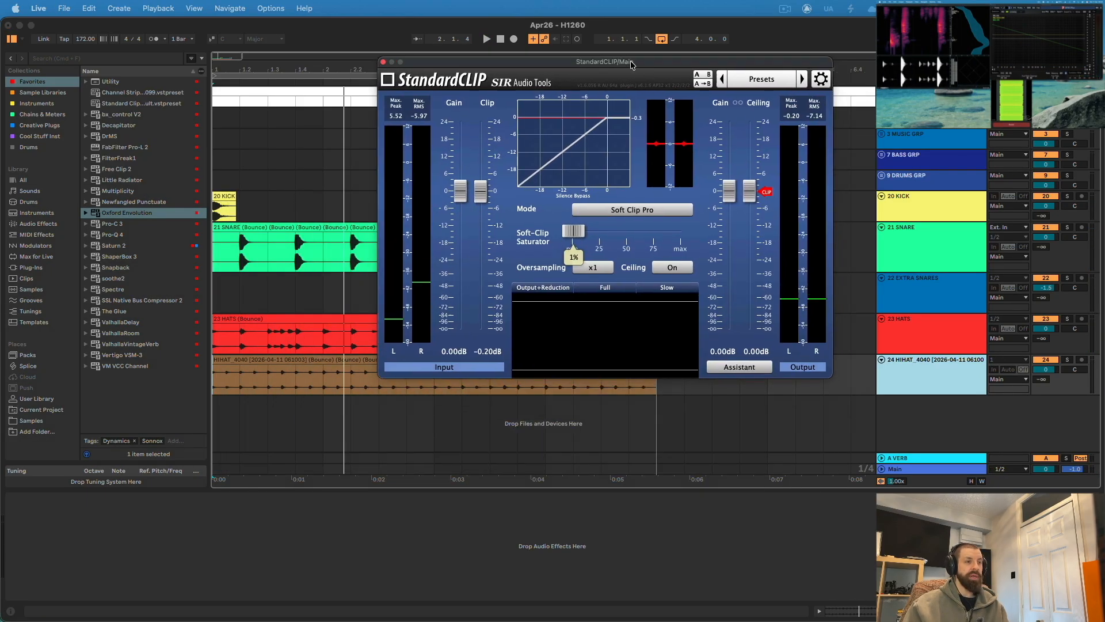
{"action": "key", "text": "space"}
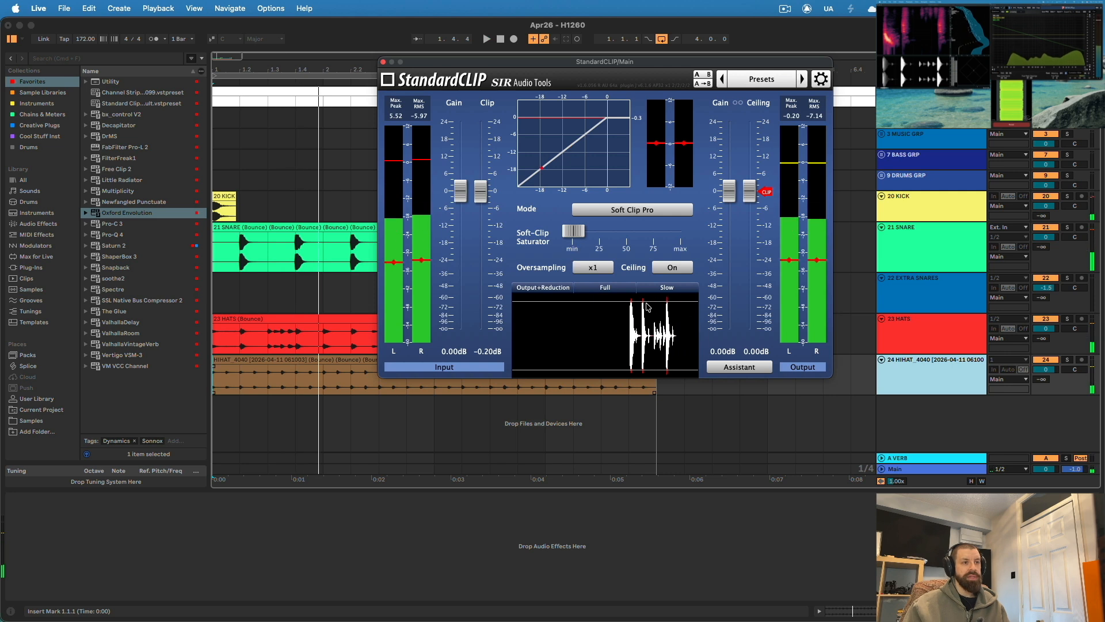
{"action": "key", "text": "space"}
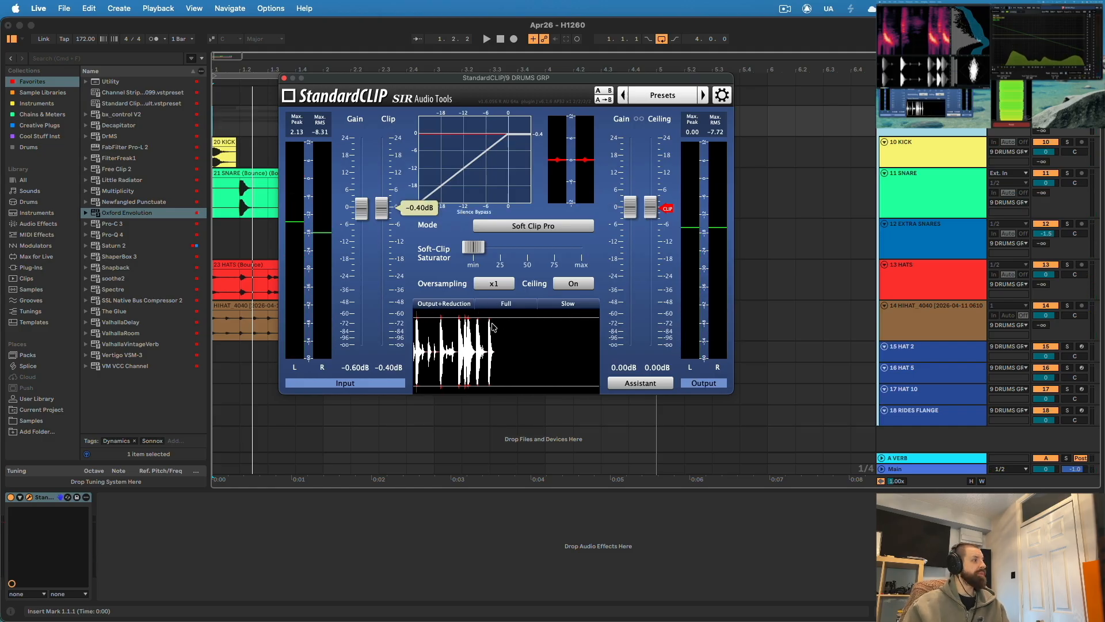
{"action": "key", "text": "space"}
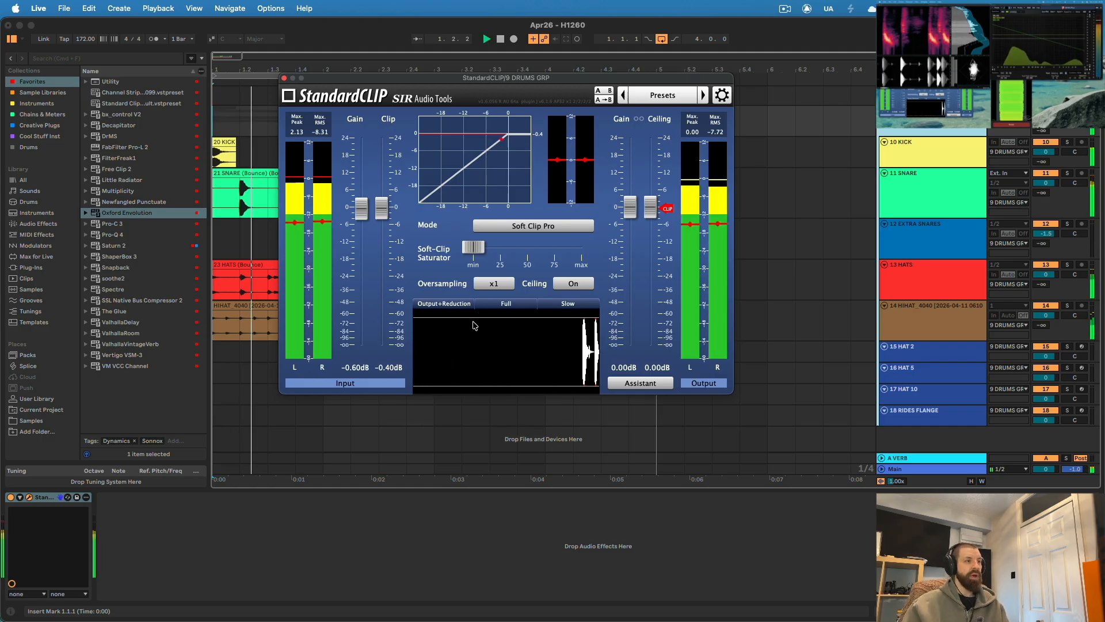
{"action": "key", "text": "space"}
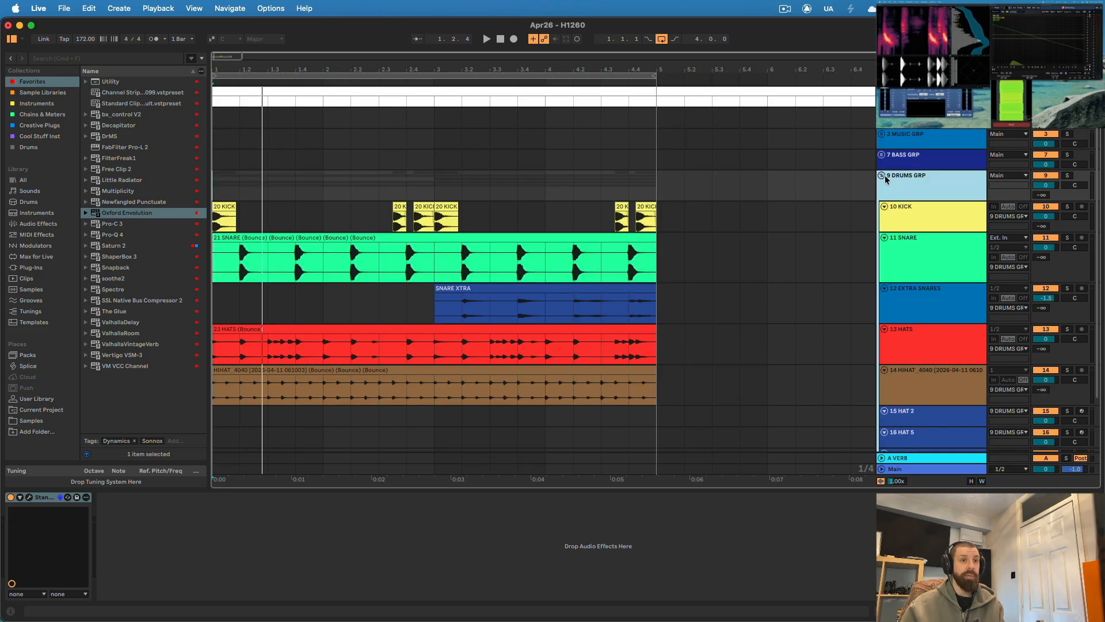
{"action": "left_click", "coordinate": [882, 175]}
{"action": "left_click", "coordinate": [882, 175]}
{"action": "left_click", "coordinate": [882, 176]}
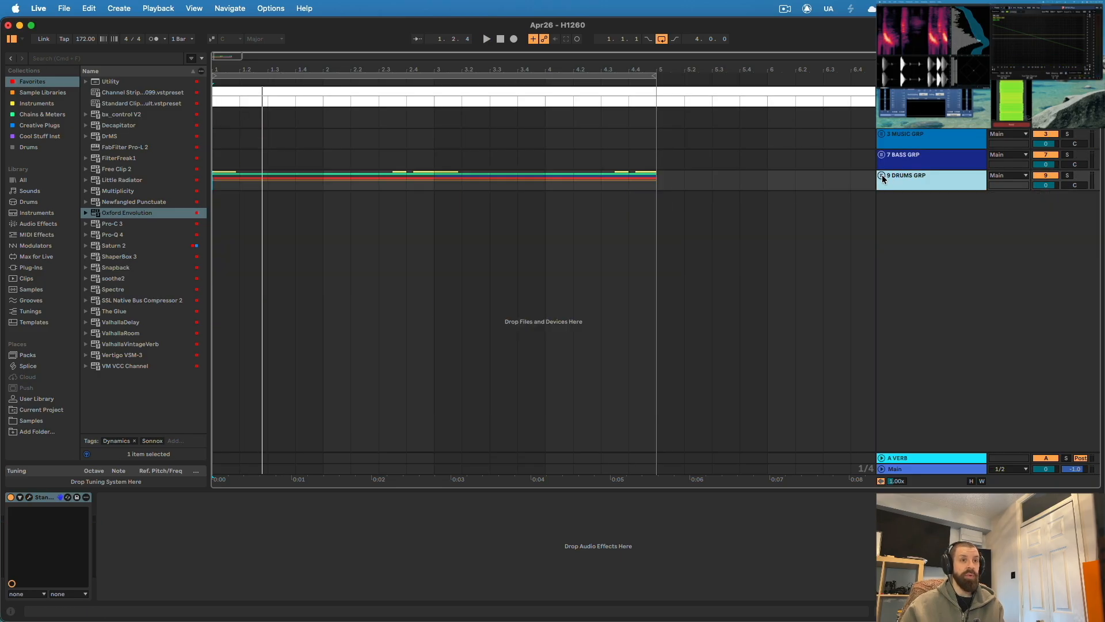
{"action": "left_click", "coordinate": [882, 175]}
{"action": "left_click_drag", "start_coordinate": [935, 202], "coordinate": [936, 222]}
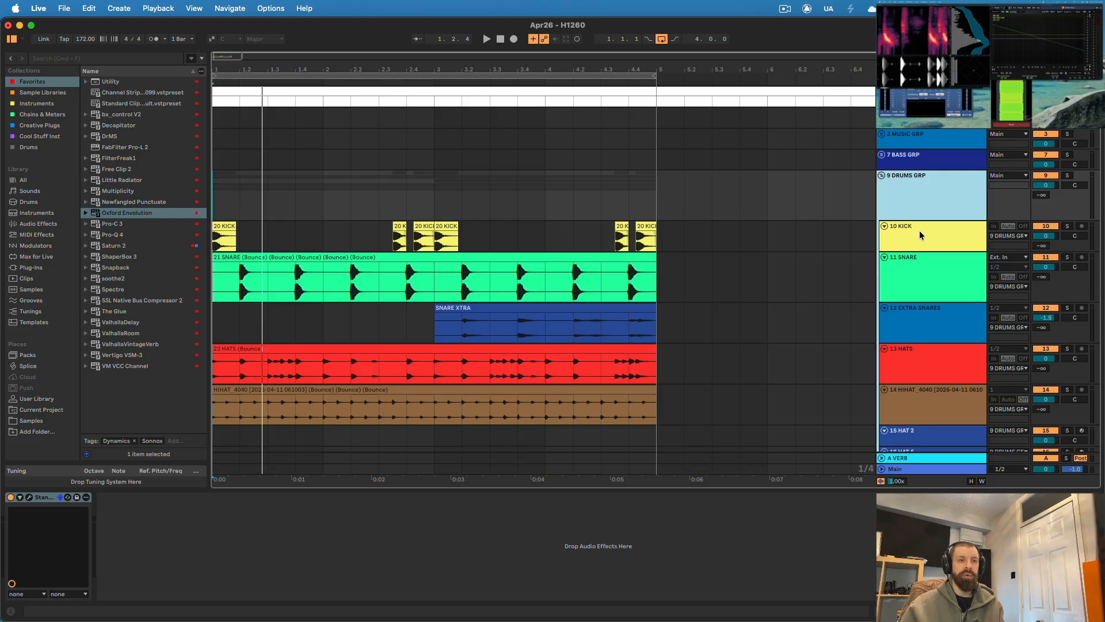
Load Pro-C 3 onto a return track named PARA DRUMS and solo that return.
{"action": "left_click_drag", "start_coordinate": [112, 223], "coordinate": [874, 380]}
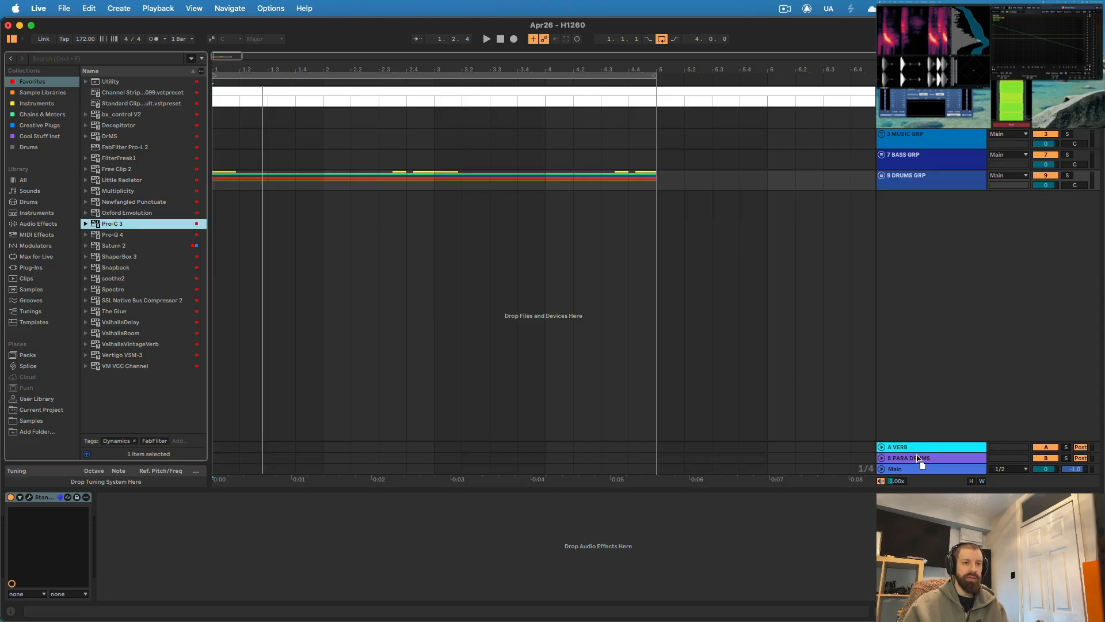
{"action": "left_click_drag", "start_coordinate": [919, 459], "coordinate": [919, 459]}
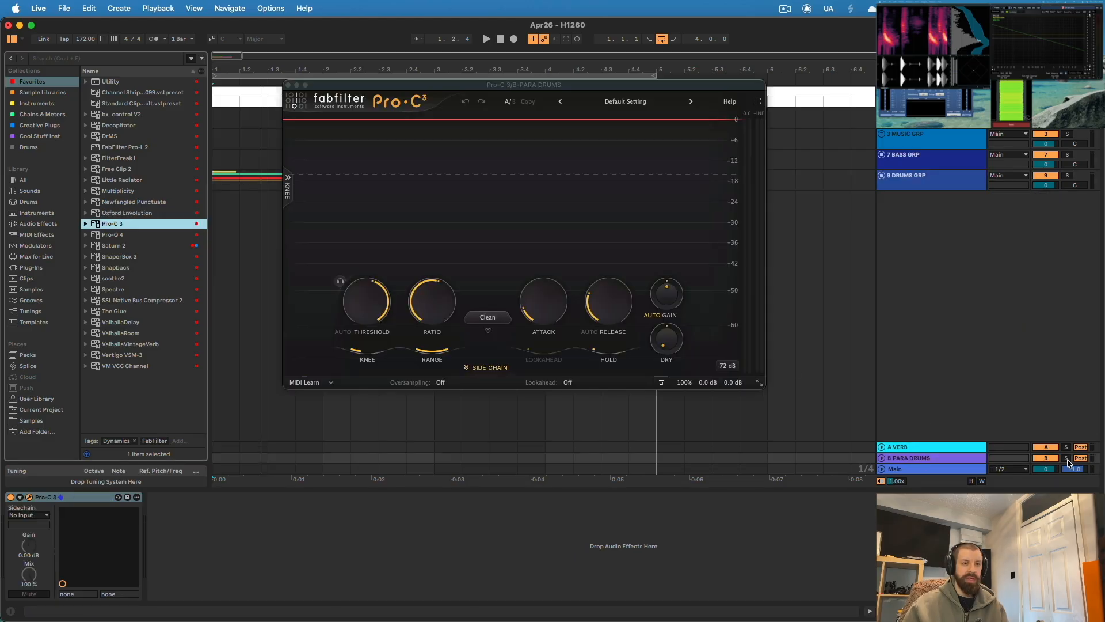
{"action": "left_click", "coordinate": [1067, 458]}
Switch the Pro-C 3 compression style on PARA DRUMS to Opto.
{"action": "left_click", "coordinate": [487, 317]}
{"action": "mouse_move", "coordinate": [500, 342]}
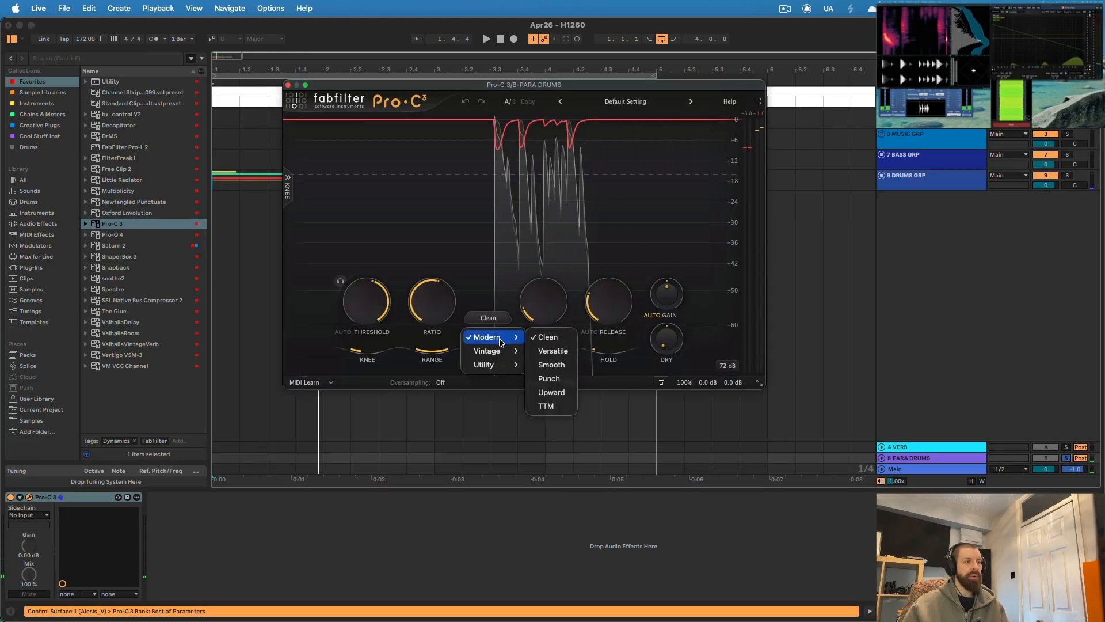
{"action": "left_click", "coordinate": [541, 391]}
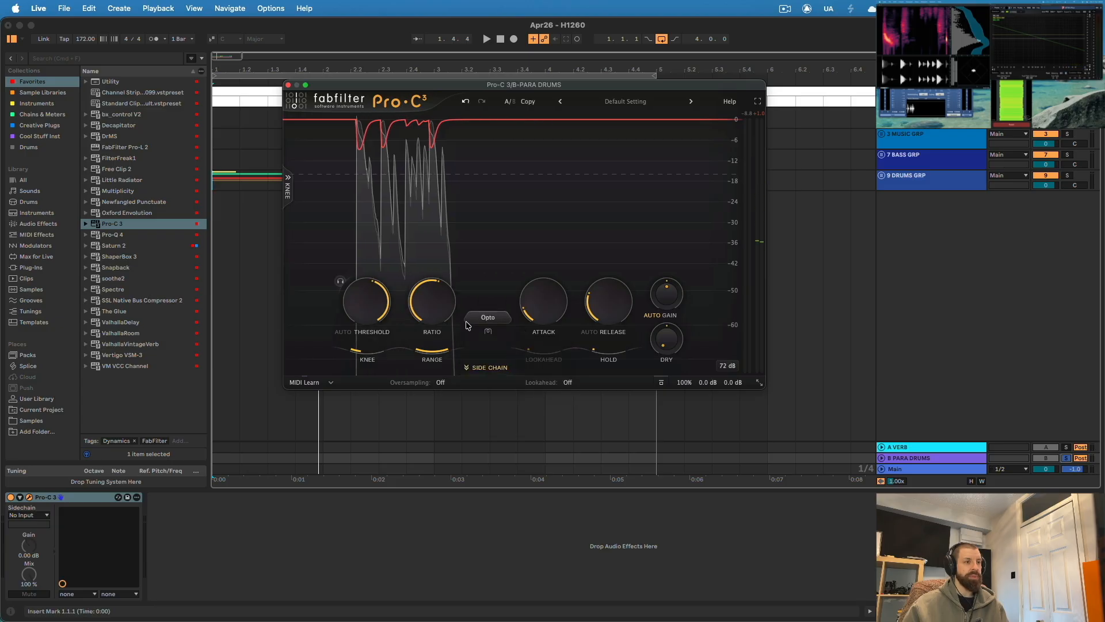
Raise the Pro-C 3 attack, set the release to 10.00 ms and lower the threshold for heavy compression.
{"action": "key", "text": "space"}
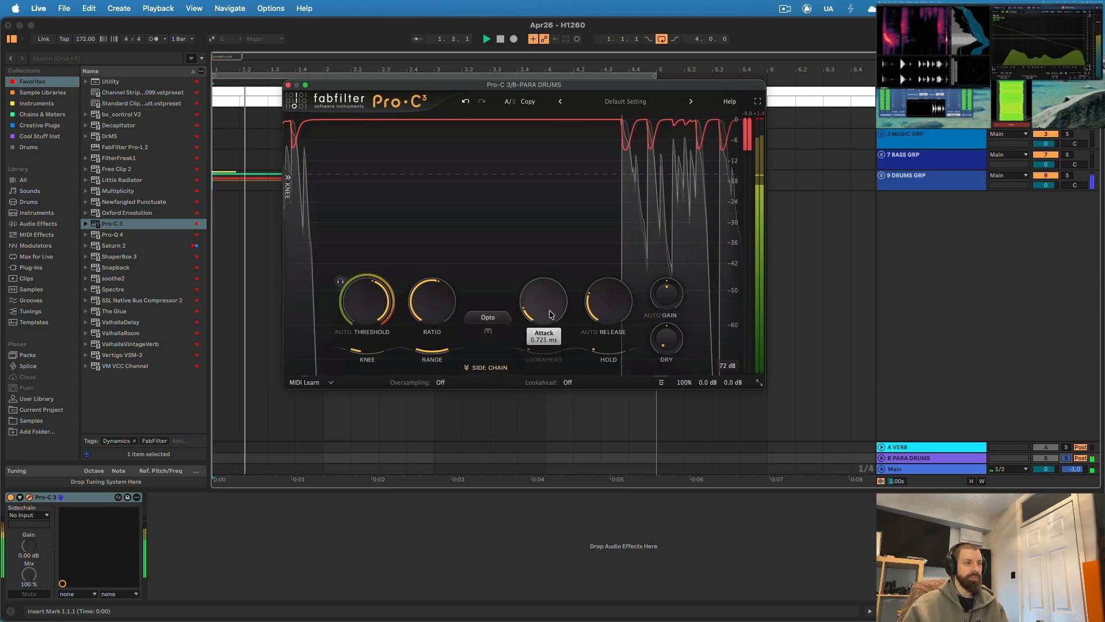
{"action": "left_click_drag", "start_coordinate": [551, 315], "coordinate": [552, 281]}
{"action": "left_click_drag", "start_coordinate": [615, 307], "coordinate": [622, 367]}
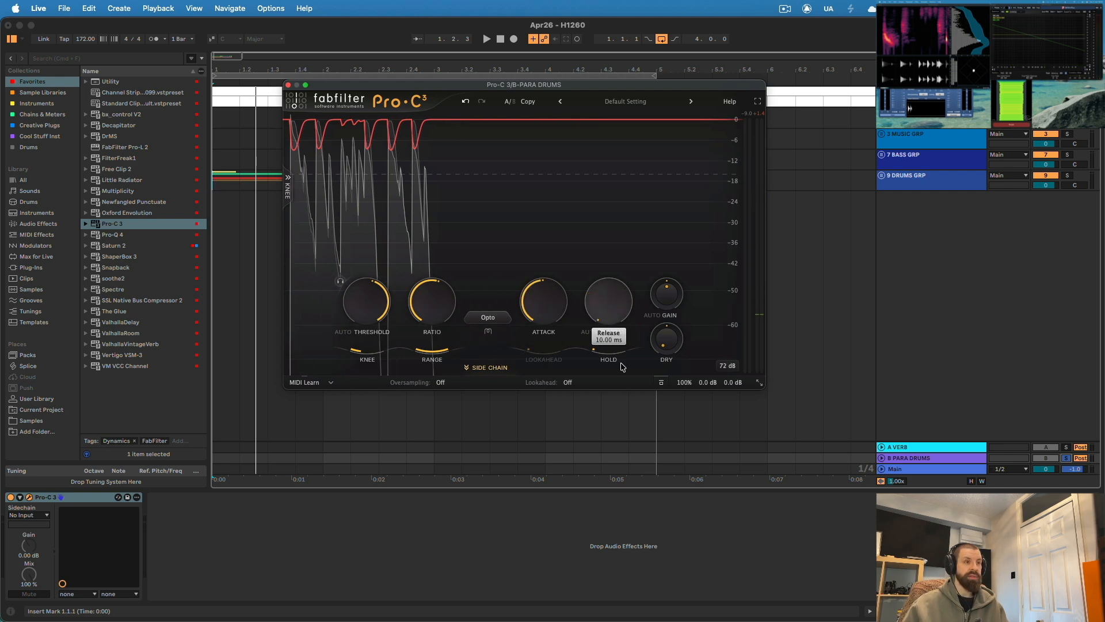
{"action": "left_click_drag", "start_coordinate": [367, 313], "coordinate": [371, 365]}
Add Diode character in Pro-C 3, fine-tune the ratio and shape the side-chain filter while auditioning, and close the plugin.
{"action": "key", "text": "space"}
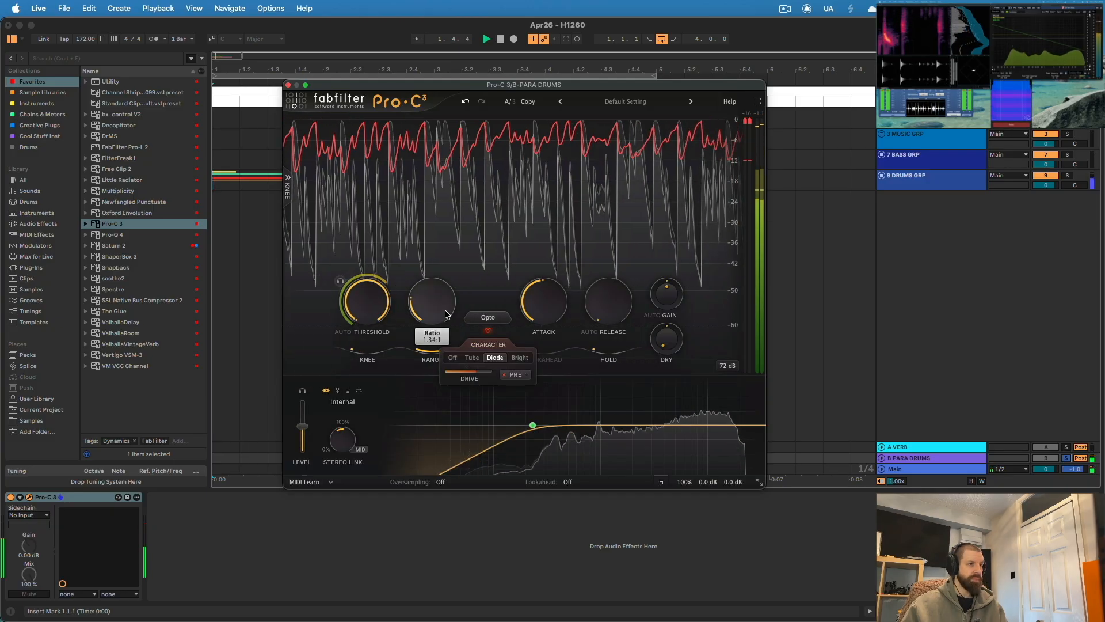
{"action": "left_click_drag", "start_coordinate": [446, 311], "coordinate": [445, 305]}
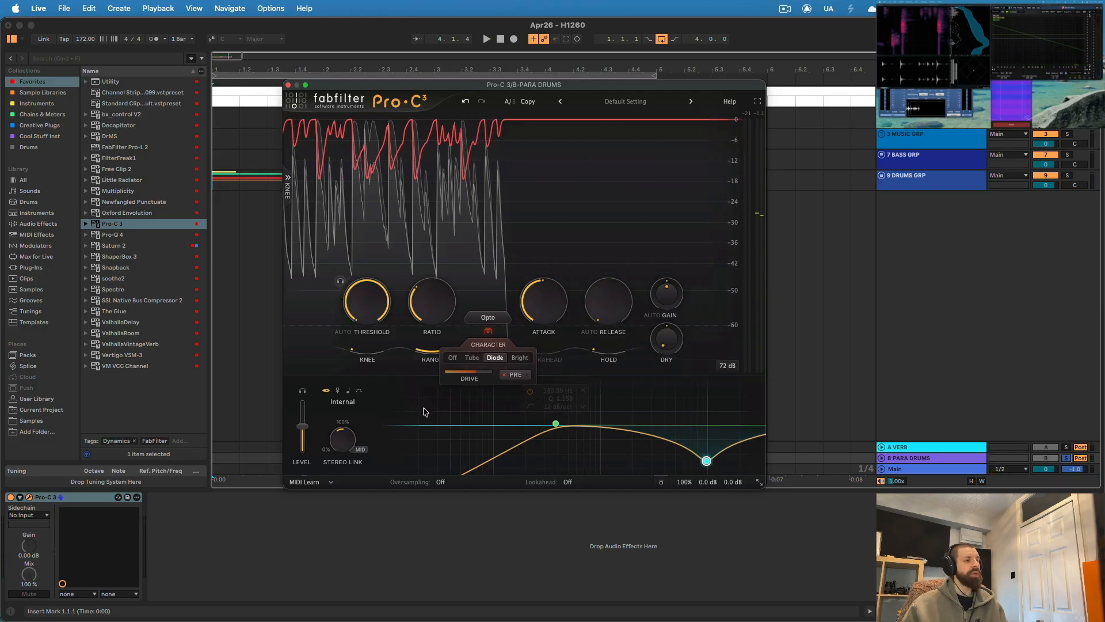
{"action": "key", "text": "space"}
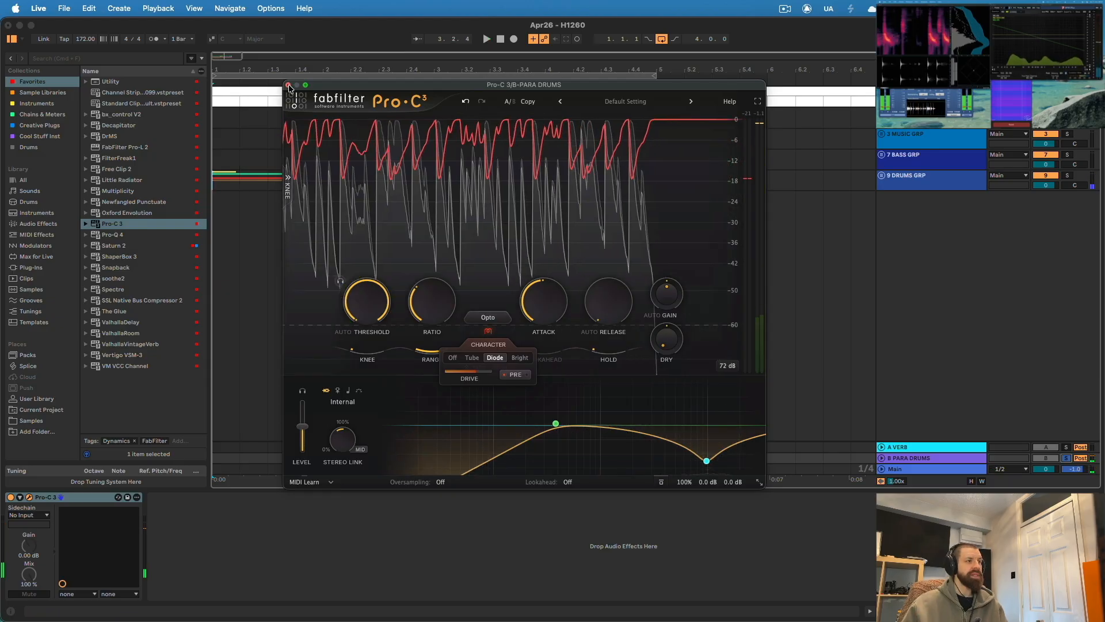
{"action": "left_click", "coordinate": [288, 85]}
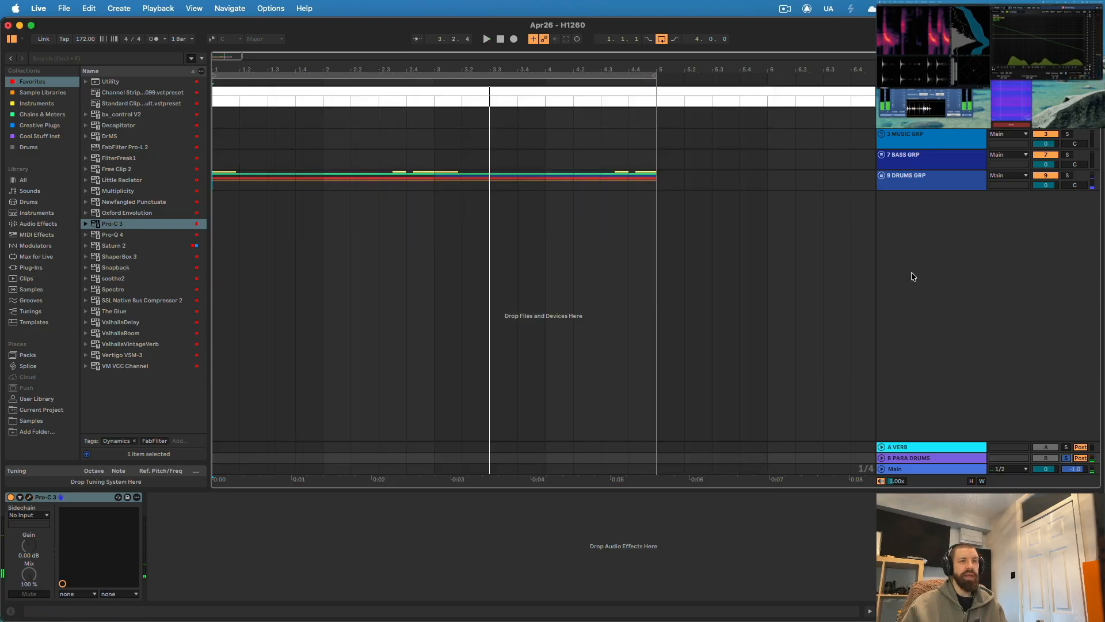
Insert an audio track named FDRUM PARALLEL and record the PARA DRUMS return into it with looping switched off.
{"action": "right_click", "coordinate": [908, 231]}
{"action": "left_click", "coordinate": [944, 234]}
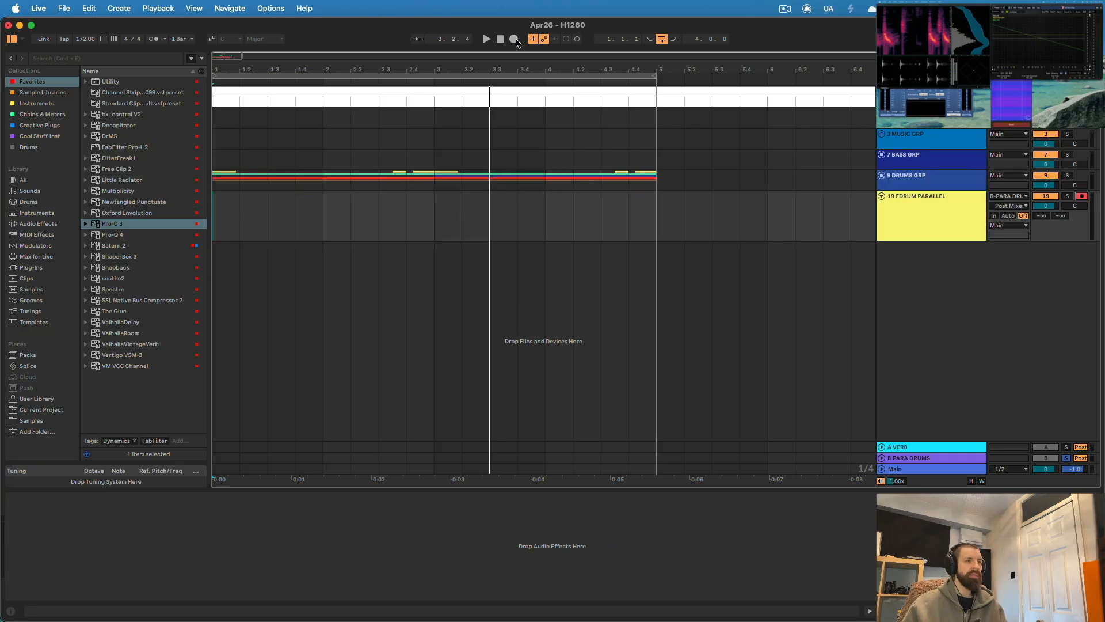
{"action": "left_click", "coordinate": [662, 39]}
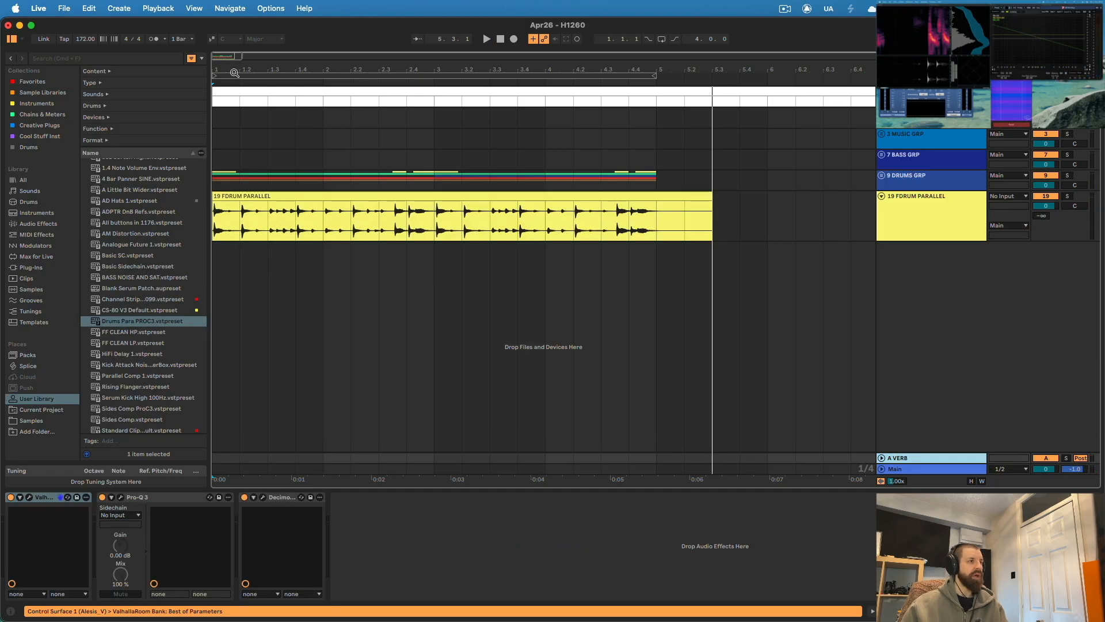
Move FDRUM PARALLEL into DRUMS GRP and compare its waveform with the kick and snare at the loop start.
{"action": "left_click_drag", "start_coordinate": [235, 72], "coordinate": [235, 161]}
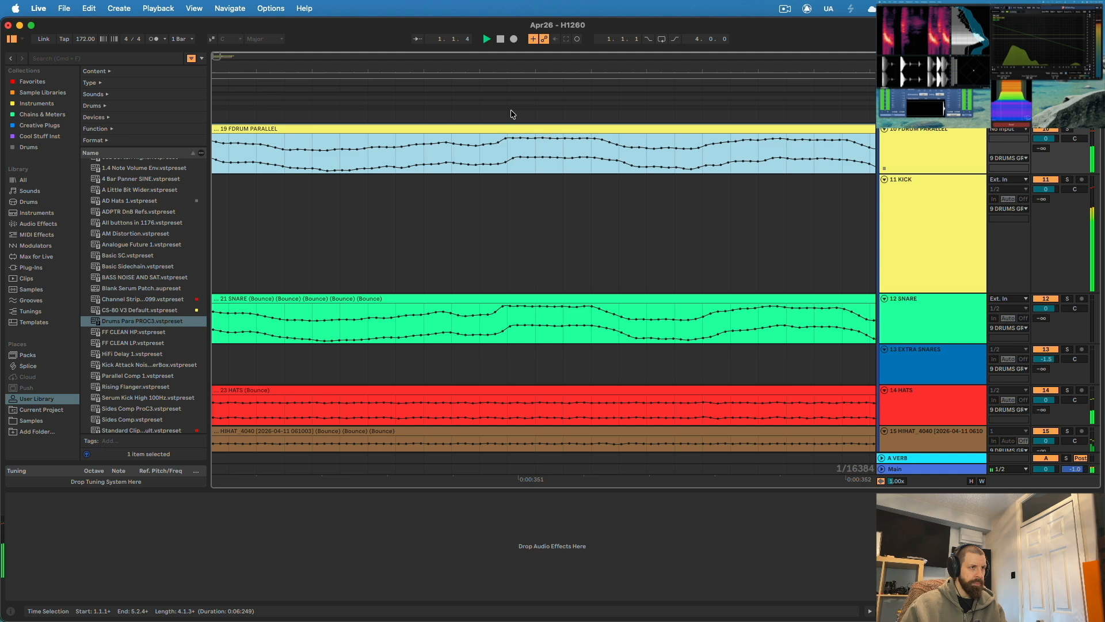
{"action": "left_click_drag", "start_coordinate": [496, 76], "coordinate": [497, 11]}
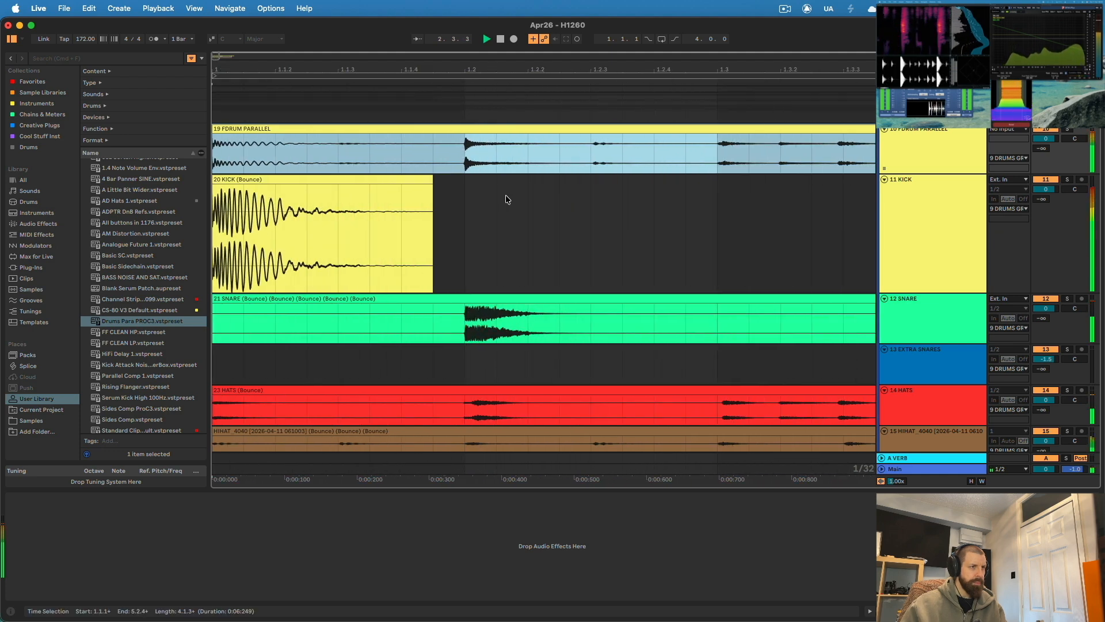
Open the StandardCLIP plugin on DRUMS GRP and audition the full drum loop through it.
{"action": "key", "text": "space"}
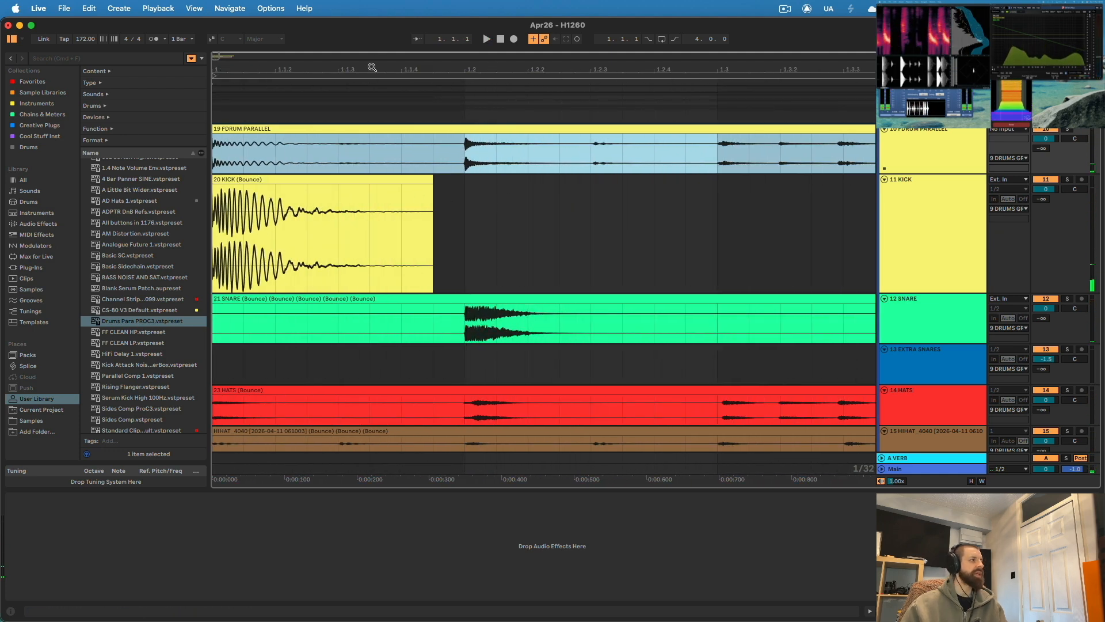
{"action": "left_click_drag", "start_coordinate": [372, 67], "coordinate": [372, 115]}
{"action": "left_click_drag", "start_coordinate": [688, 158], "coordinate": [613, 158]}
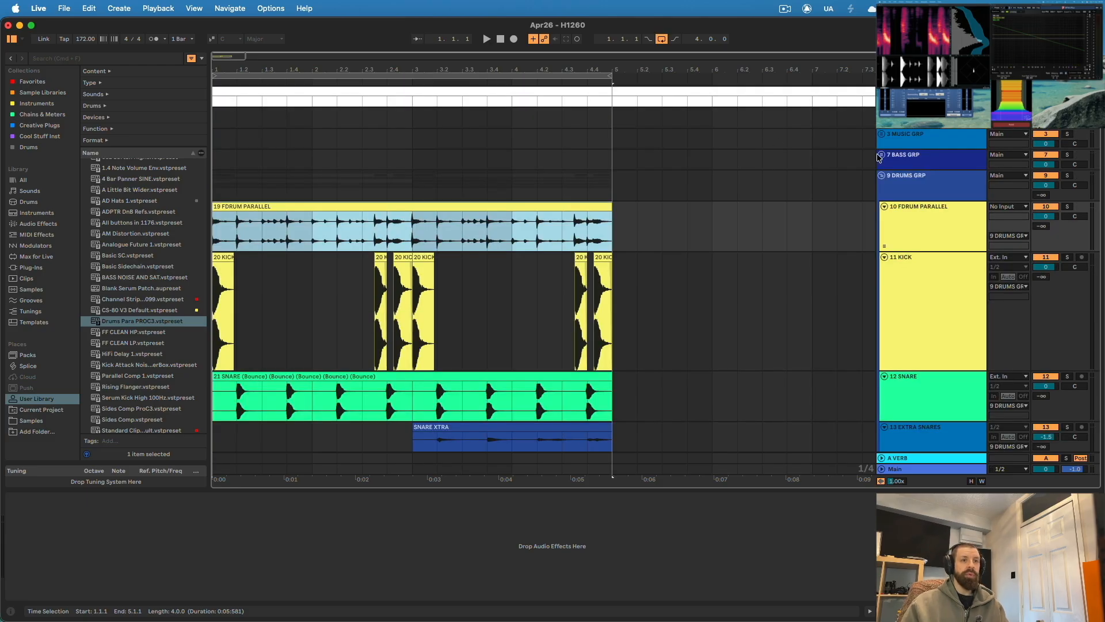
{"action": "left_click", "coordinate": [922, 198]}
{"action": "left_click", "coordinate": [30, 498]}
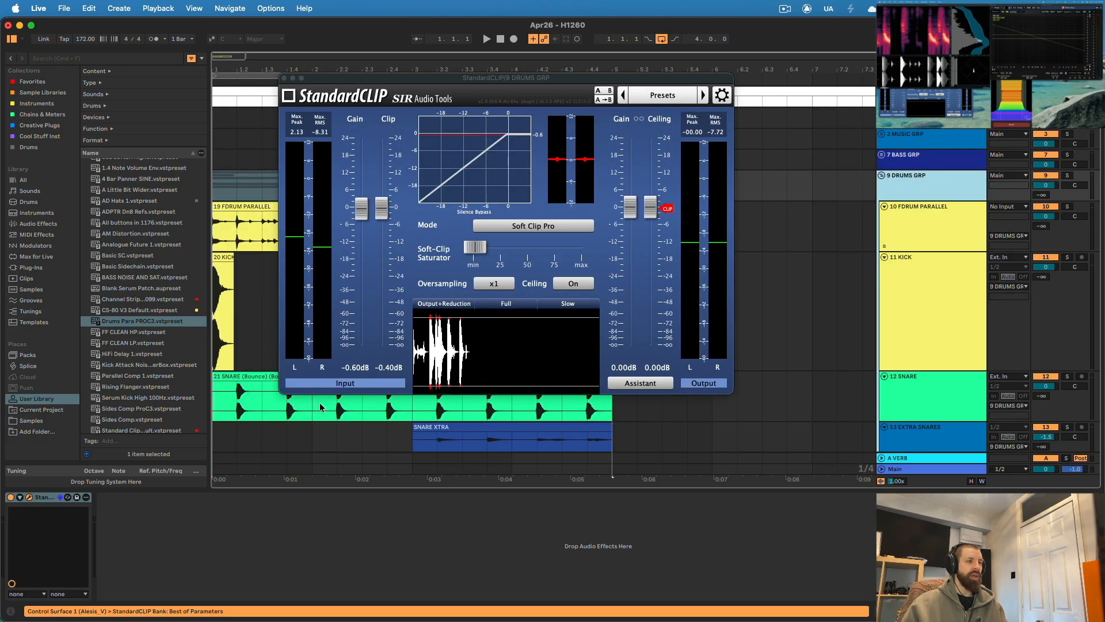
{"action": "key", "text": "space"}
Pull the FDRUM PARALLEL track volume right down and bring it back up to about -14.7 dB while auditioning.
{"action": "key", "text": "space"}
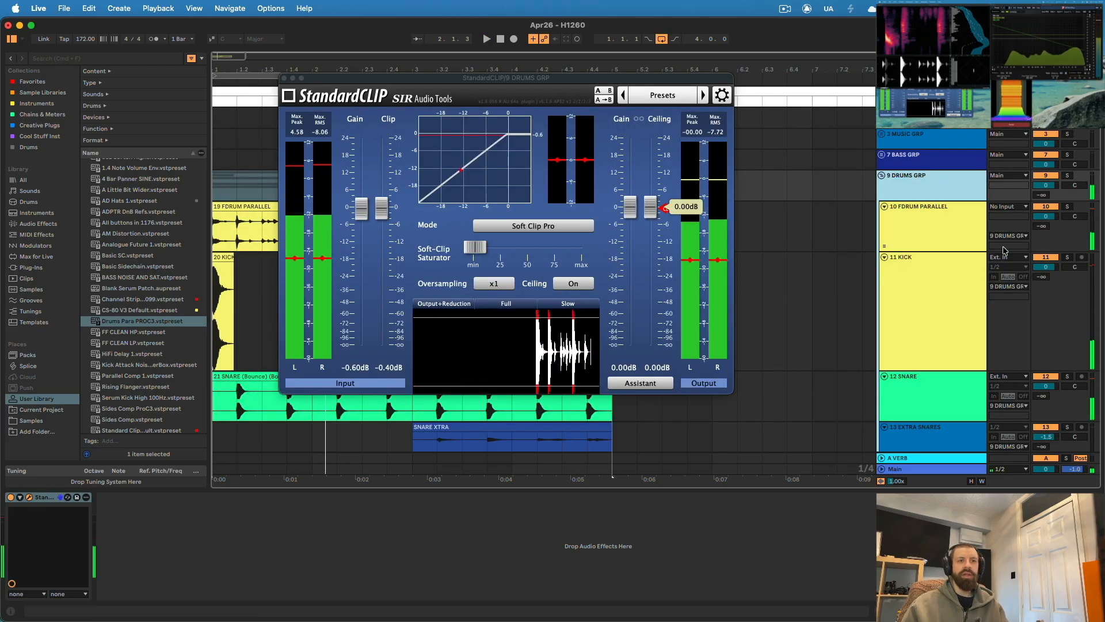
{"action": "left_click_drag", "start_coordinate": [1045, 216], "coordinate": [1045, 271]}
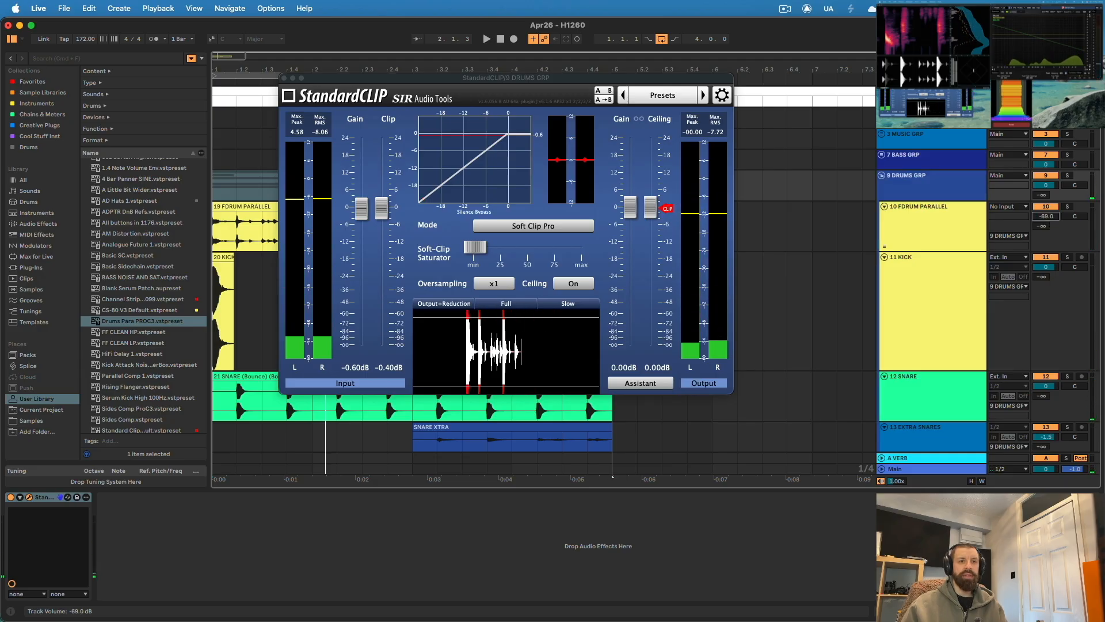
{"action": "key", "text": "space"}
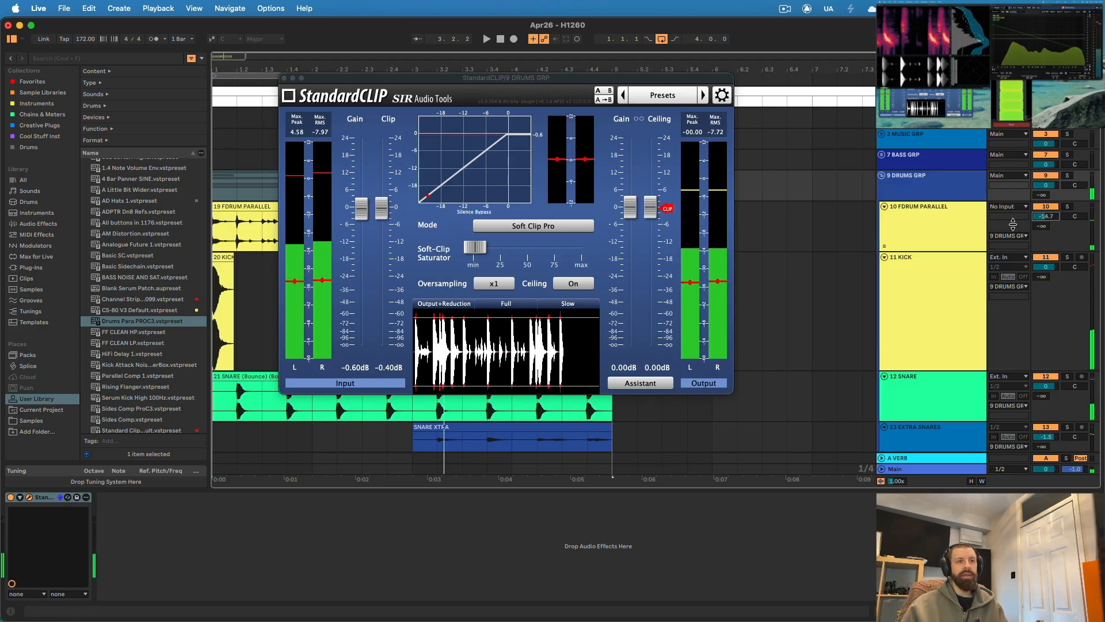
Colour the FDRUM PARALLEL track and its clip red.
{"action": "left_click", "coordinate": [932, 230]}
{"action": "right_click", "coordinate": [931, 231]}
{"action": "left_click", "coordinate": [939, 449]}
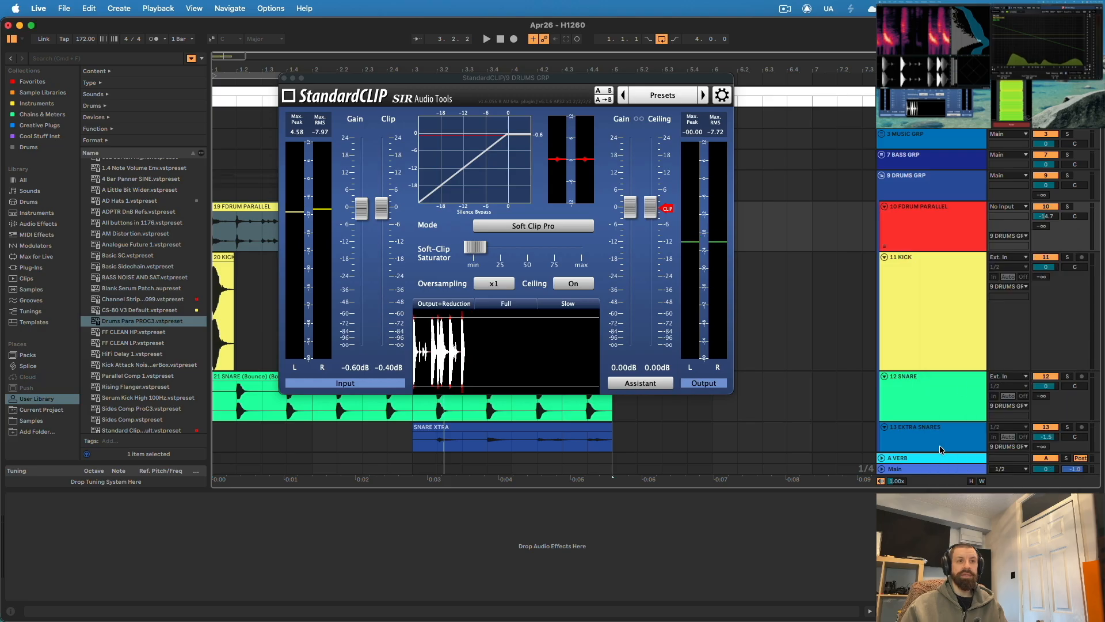
{"action": "left_click", "coordinate": [247, 209]}
{"action": "right_click", "coordinate": [247, 209]}
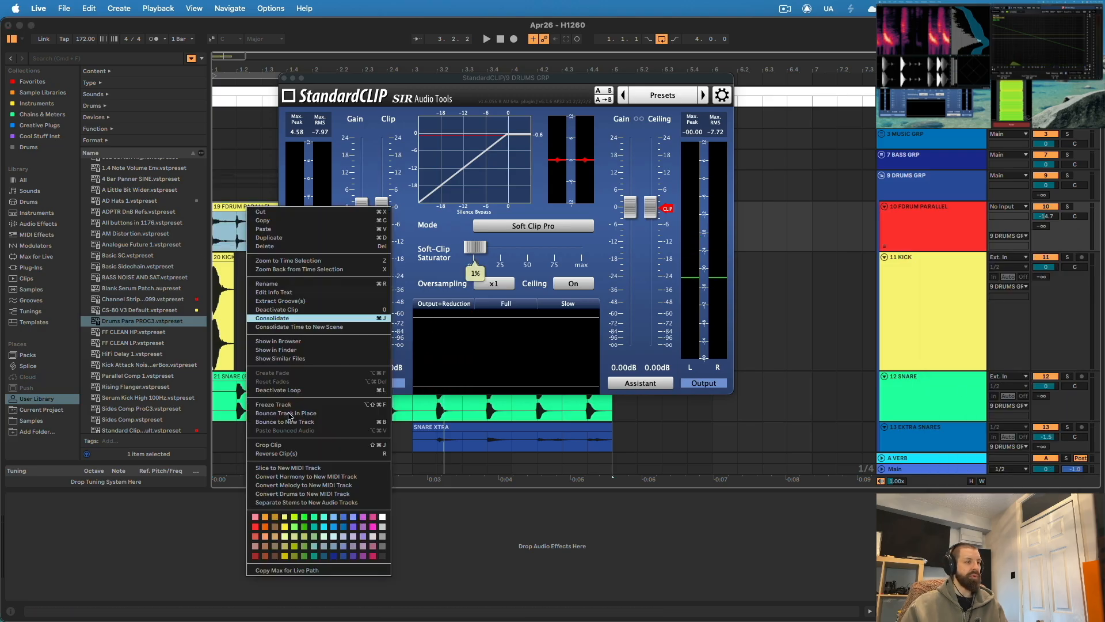
{"action": "left_click", "coordinate": [256, 537]}
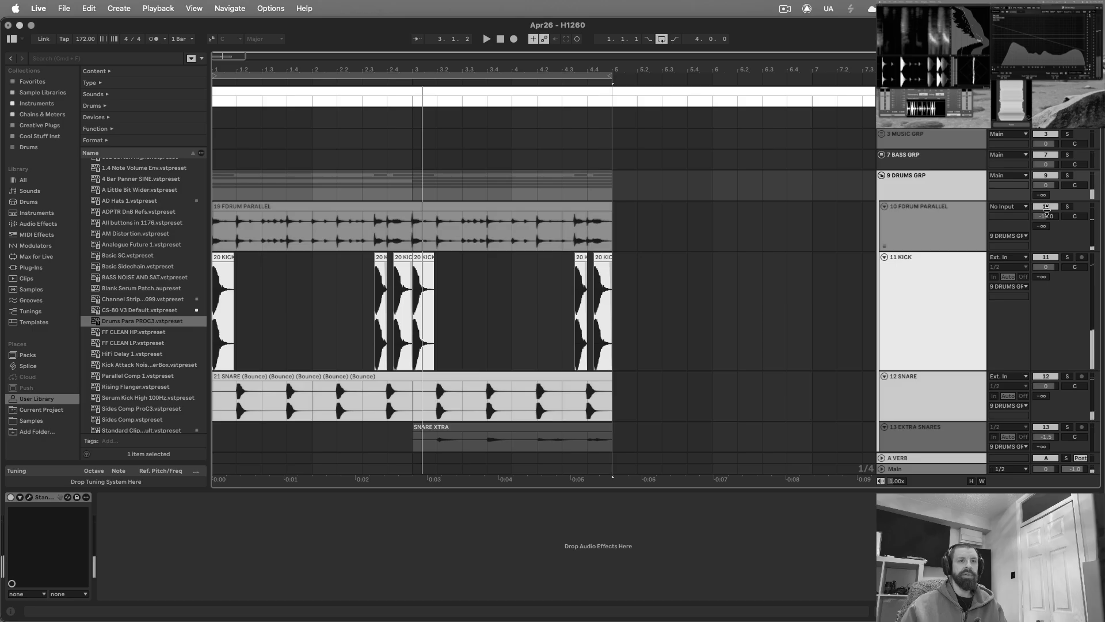
Compare the beat with and without FDRUM PARALLEL, review the tracks inside DRUMS GRP and fold the group.
{"action": "left_click", "coordinate": [1046, 207]}
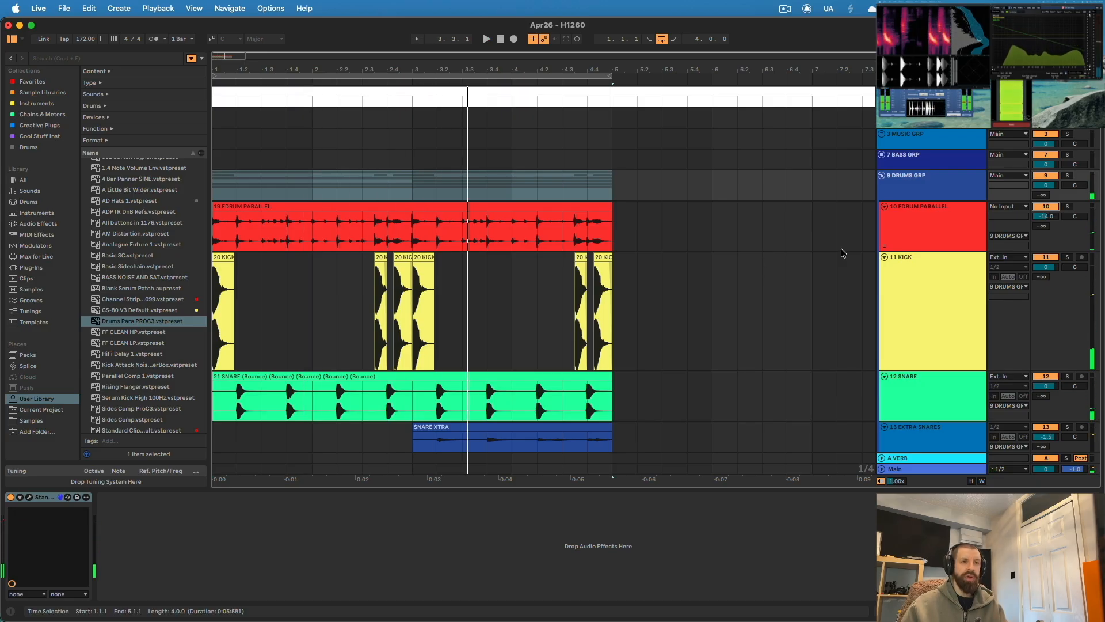
{"action": "left_click", "coordinate": [882, 177]}
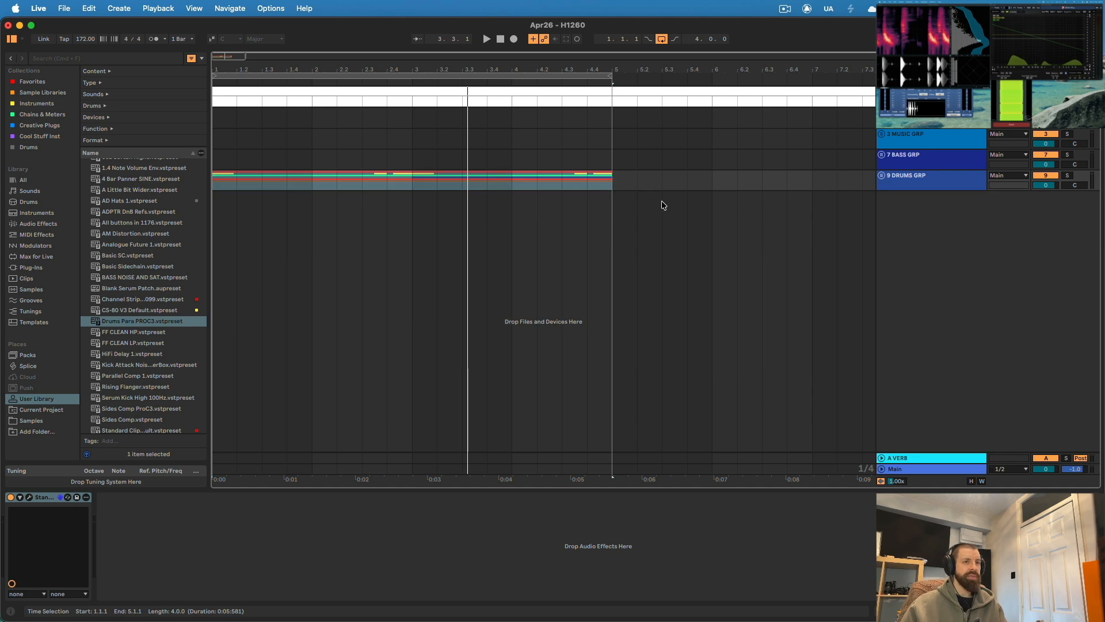
{"action": "left_click", "coordinate": [882, 176]}
{"action": "scroll", "coordinate": [635, 257], "scroll_direction": "up", "scroll_amount": 5}
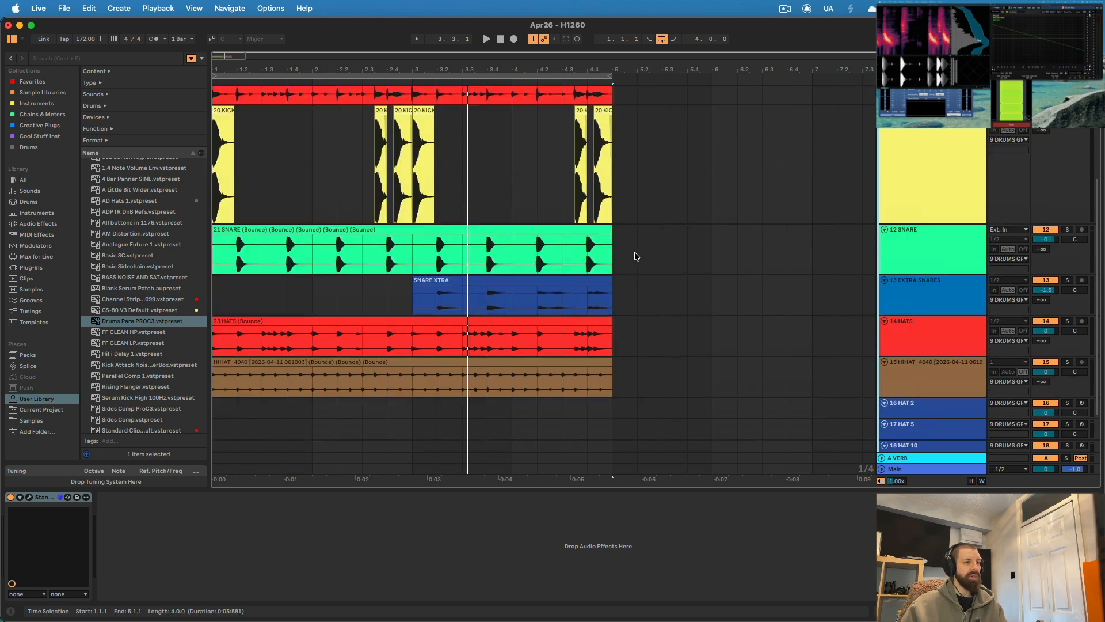
{"action": "left_click_drag", "start_coordinate": [409, 65], "coordinate": [434, 74]}
{"action": "scroll", "coordinate": [530, 259], "scroll_direction": "down", "scroll_amount": 3}
{"action": "scroll", "coordinate": [529, 259], "scroll_direction": "up", "scroll_amount": 2}
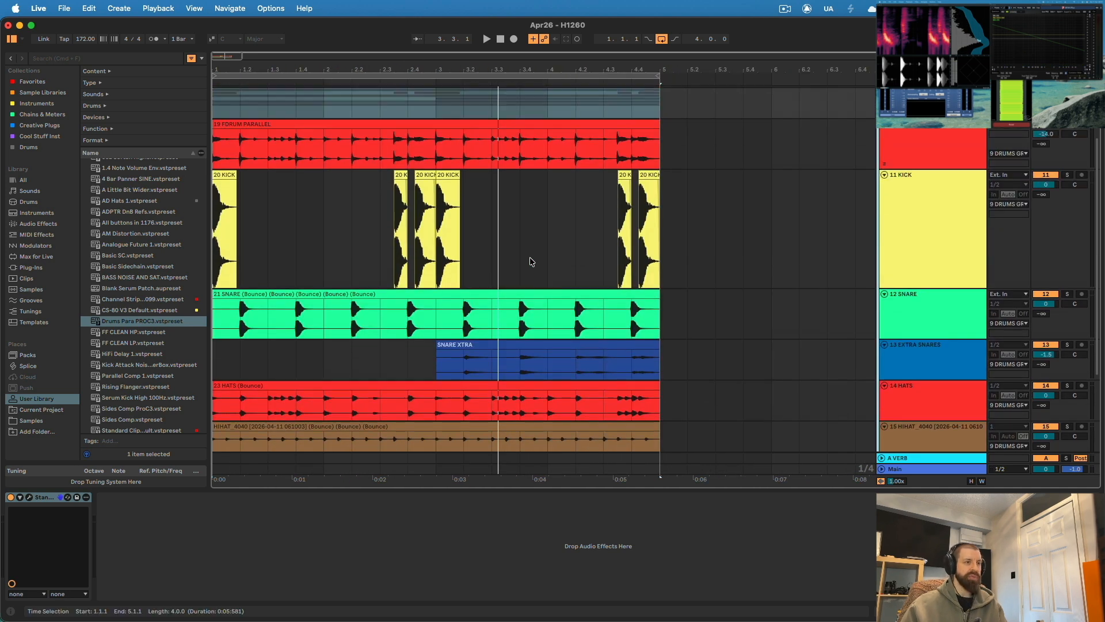
{"action": "scroll", "coordinate": [530, 261], "scroll_direction": "down", "scroll_amount": 2}
{"action": "key", "text": "alt+super+u"}
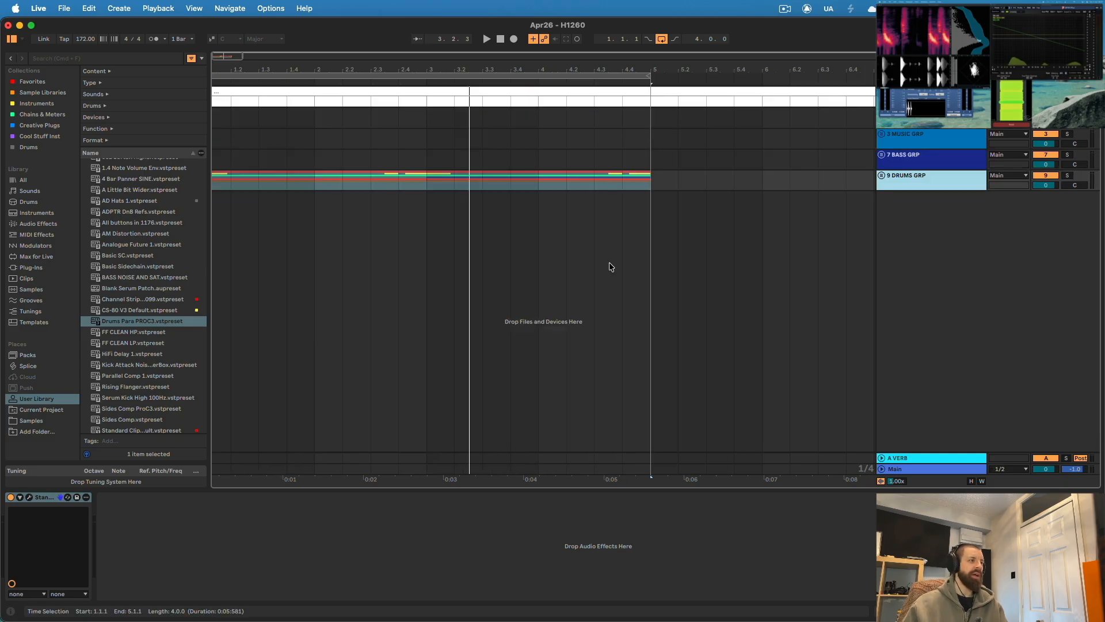
Place the 021__b__Vocals__FX_Tail sample on the audio track below the hi-hats and trim it to a short slice starting on the first snare.
{"action": "left_click", "coordinate": [38, 81]}
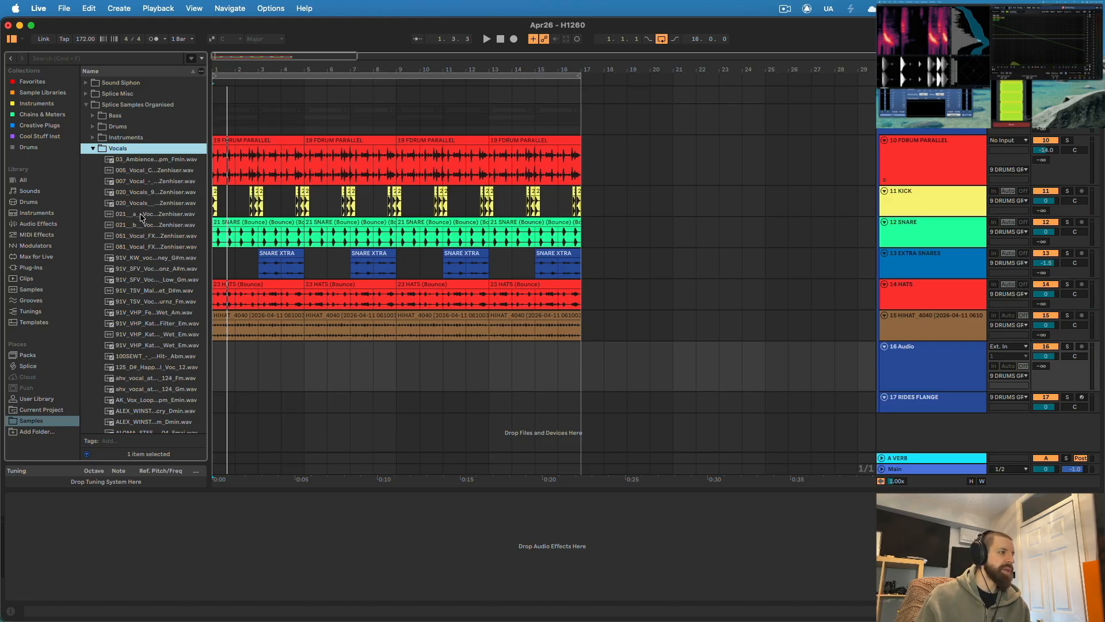
{"action": "left_click_drag", "start_coordinate": [140, 224], "coordinate": [231, 358]}
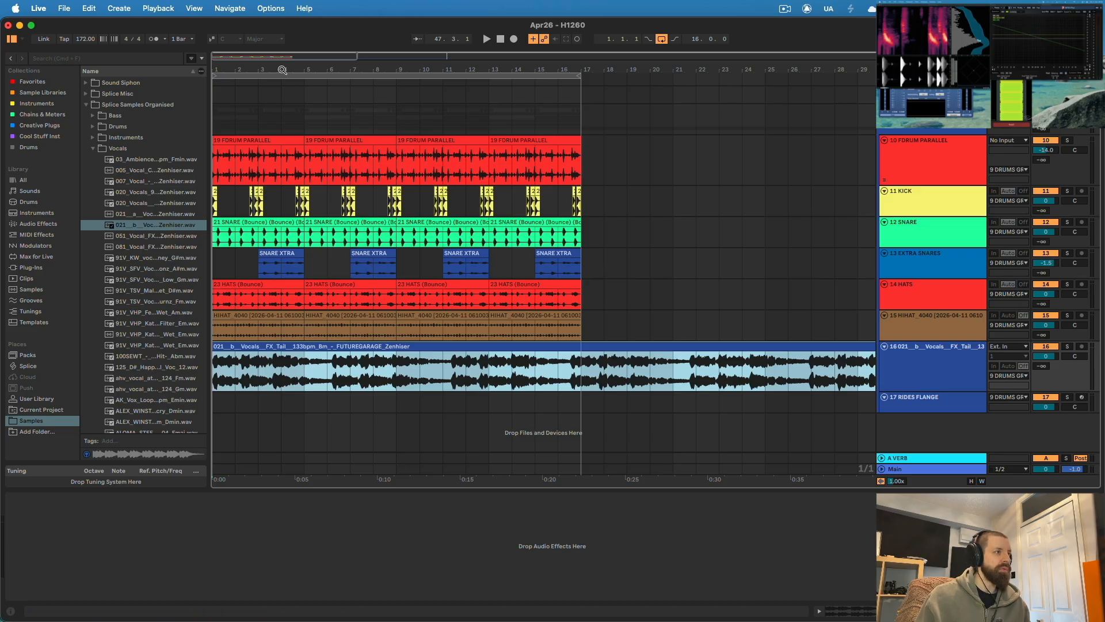
{"action": "left_click_drag", "start_coordinate": [283, 70], "coordinate": [564, 415]}
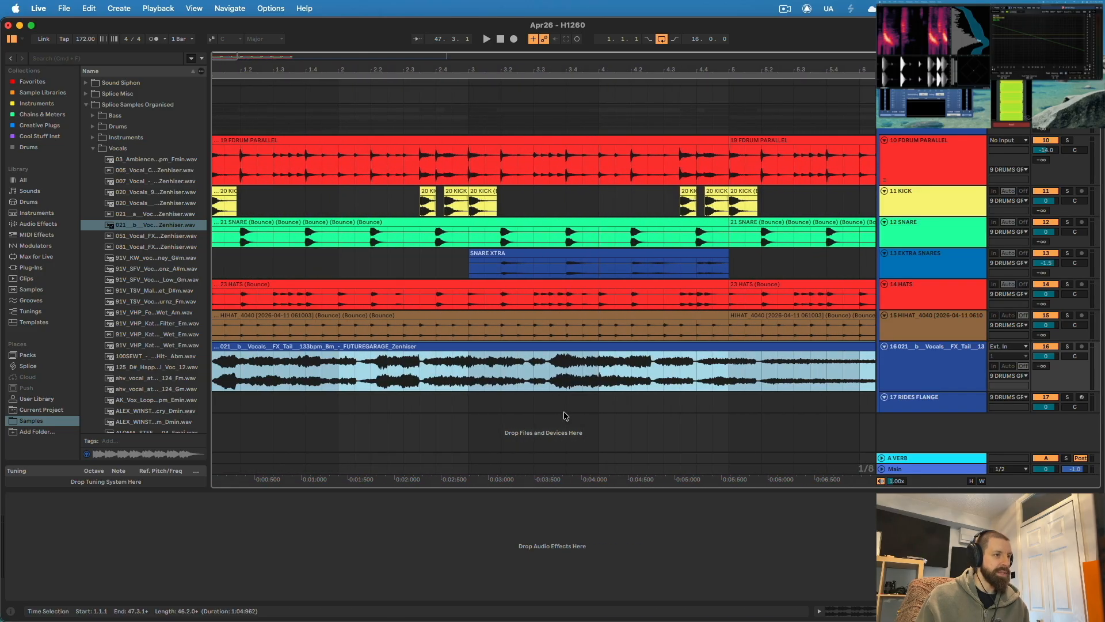
{"action": "left_click_drag", "start_coordinate": [228, 71], "coordinate": [228, 288]}
{"action": "left_click_drag", "start_coordinate": [560, 380], "coordinate": [740, 372]}
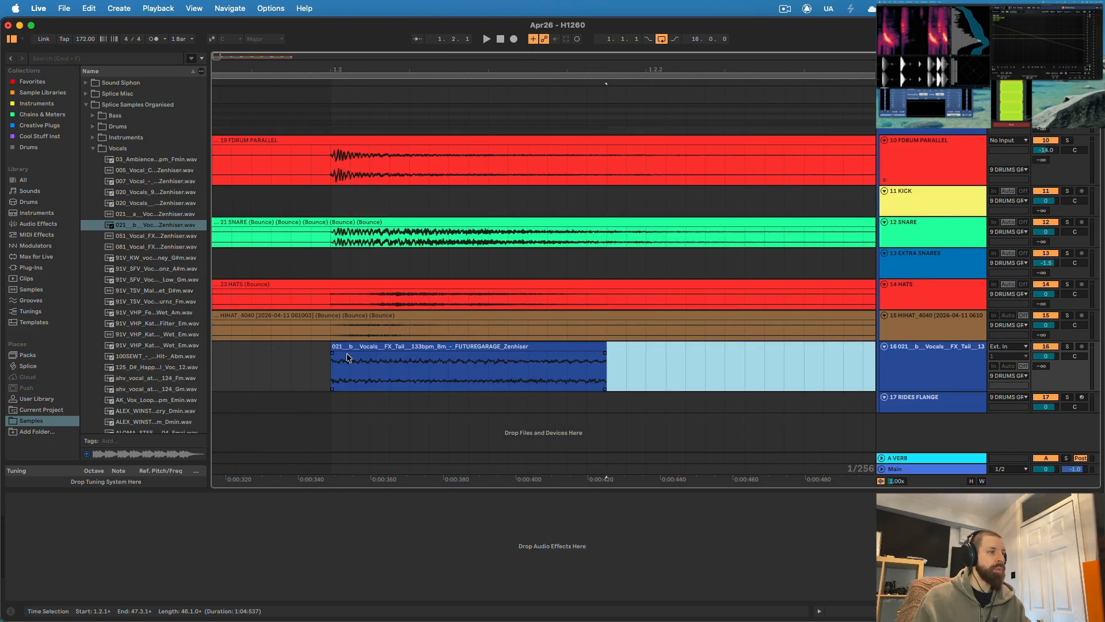
Add a short fade-in and a long fade-out to the vocal slice, auditioning it with the drums.
{"action": "left_click_drag", "start_coordinate": [332, 353], "coordinate": [352, 353]}
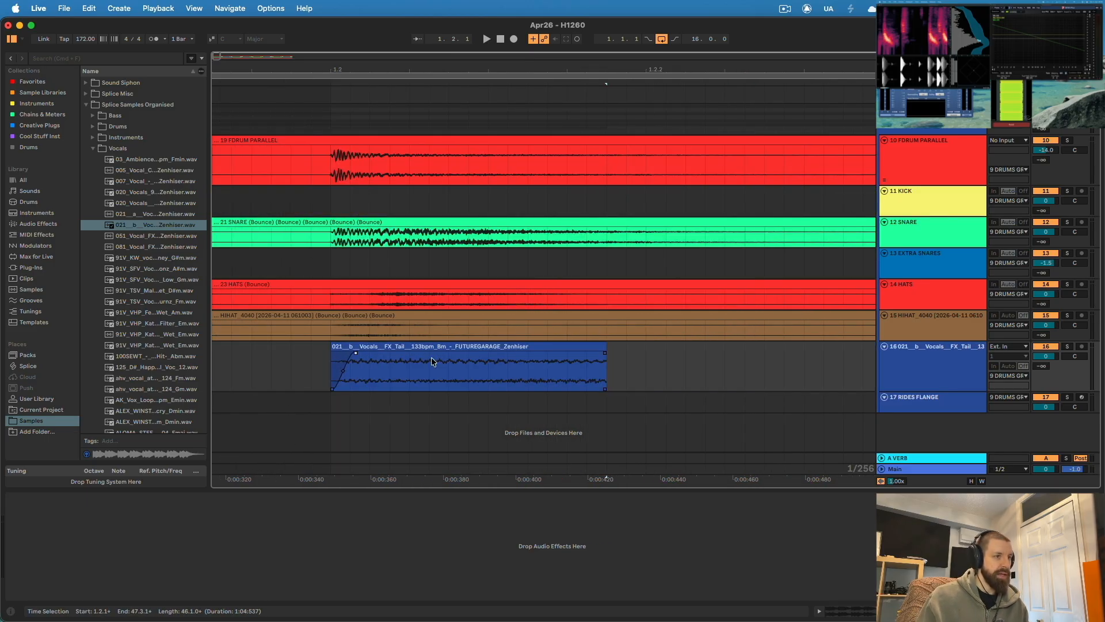
{"action": "left_click_drag", "start_coordinate": [603, 352], "coordinate": [373, 351]}
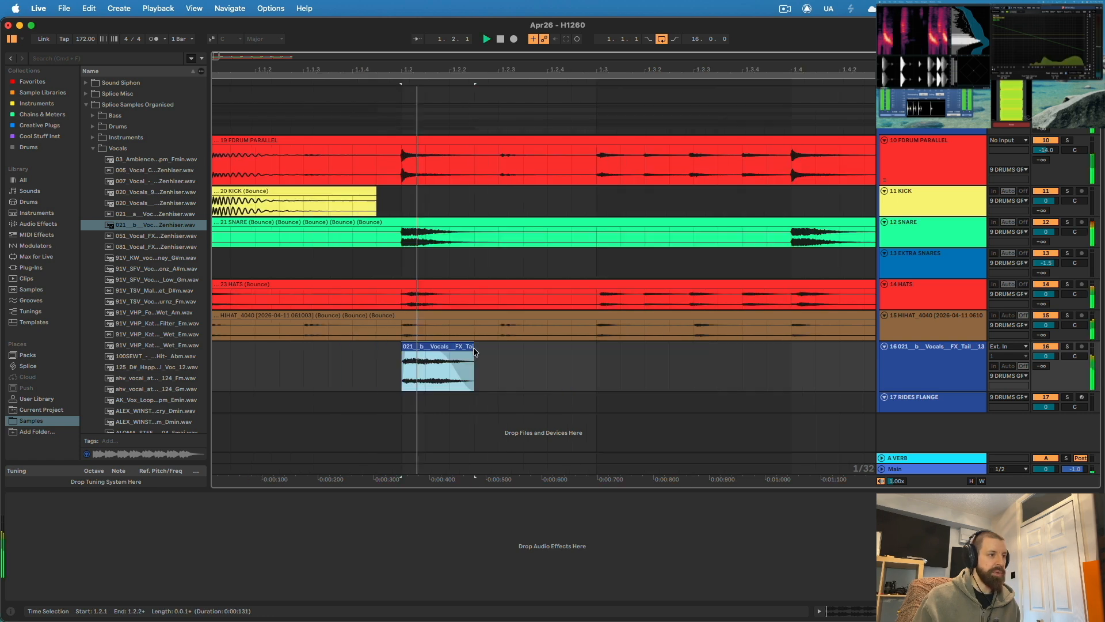
{"action": "key", "text": "space"}
{"action": "key", "text": "space"}
{"action": "left_click_drag", "start_coordinate": [442, 352], "coordinate": [421, 382]}
{"action": "key", "text": "space"}
{"action": "key", "text": "space"}
{"action": "key", "text": "space"}
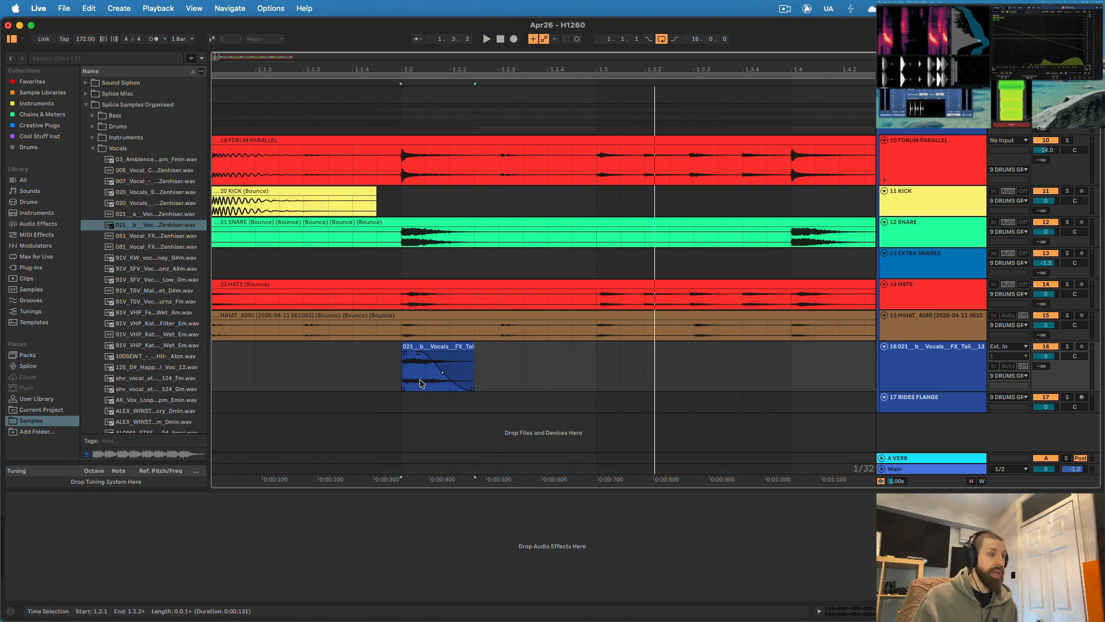
Lower the vocal slice track's volume slightly while auditioning it against the snare.
{"action": "left_click", "coordinate": [427, 379]}
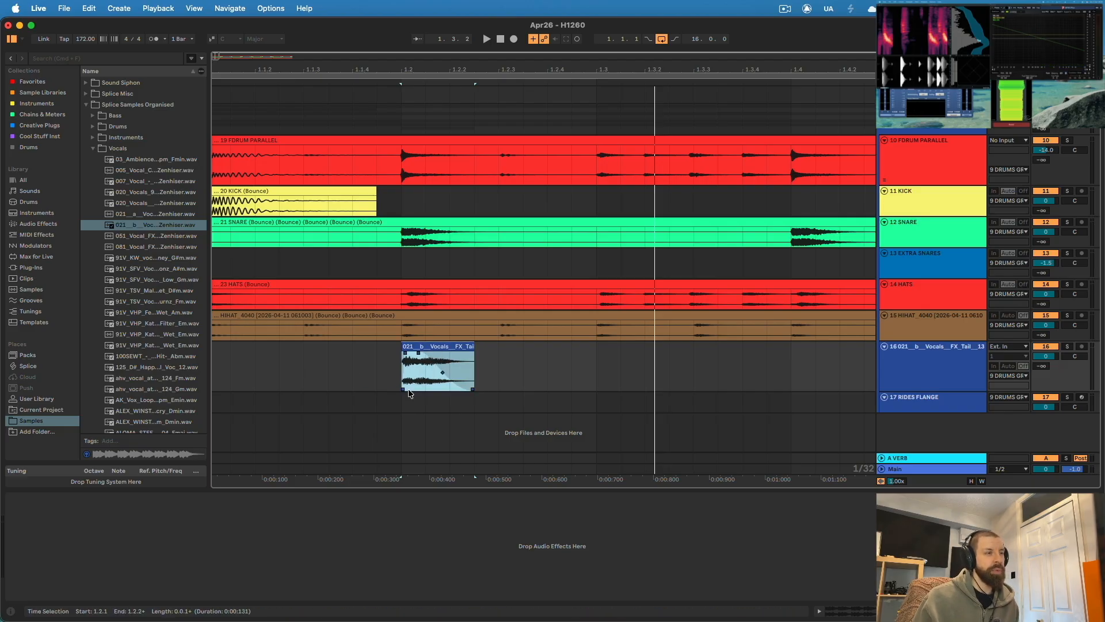
{"action": "key", "text": "space"}
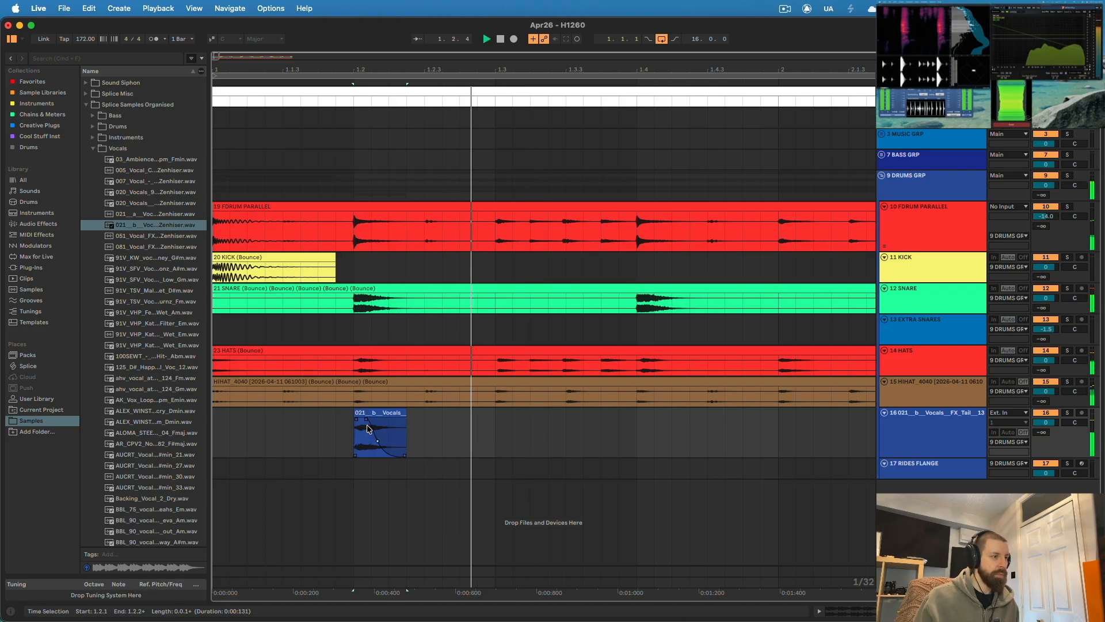
{"action": "left_click_drag", "start_coordinate": [1046, 422], "coordinate": [1045, 427]}
{"action": "scroll", "coordinate": [316, 362], "scroll_direction": "down", "scroll_amount": 5}
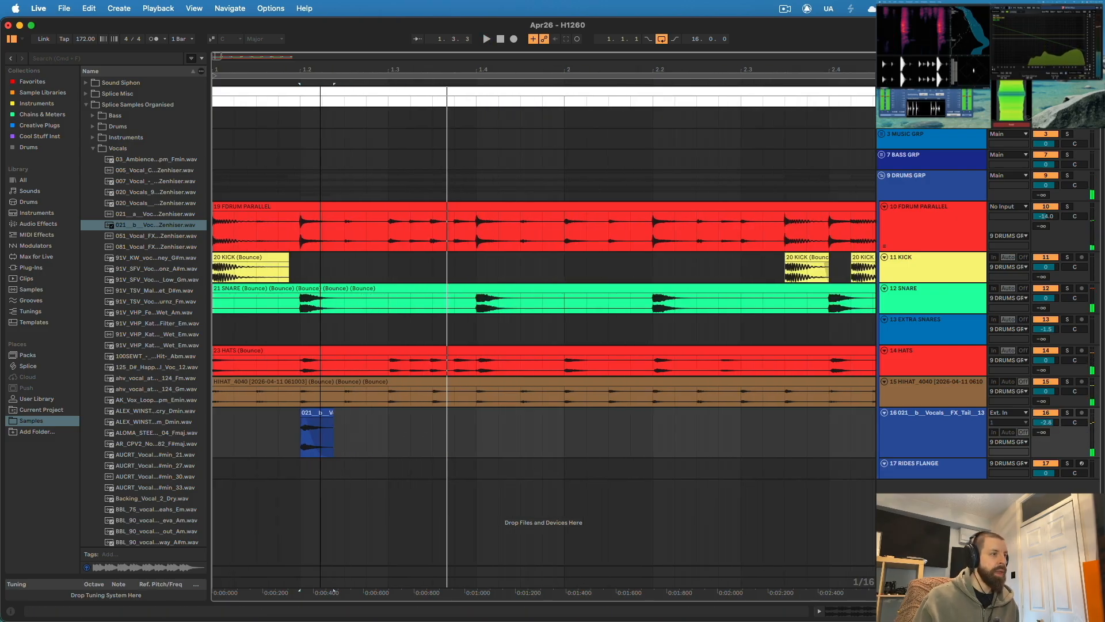
Copy the vocal slice onto every snare hit in the first four bars and audition the slices in solo.
{"action": "left_click_drag", "start_coordinate": [311, 412], "coordinate": [463, 453]}
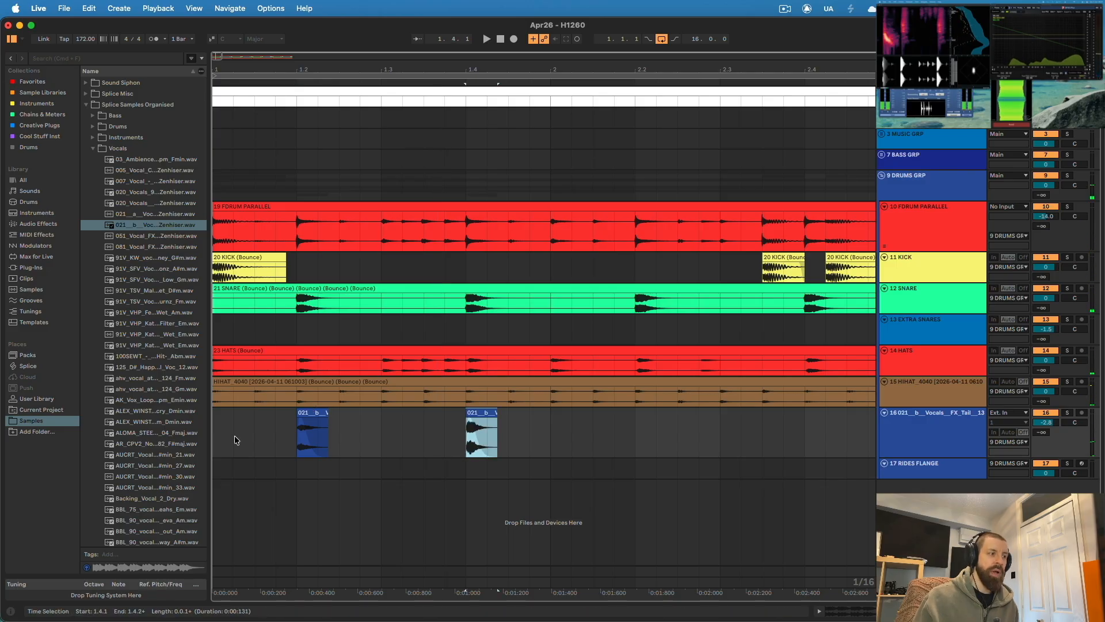
{"action": "left_click", "coordinate": [213, 439]}
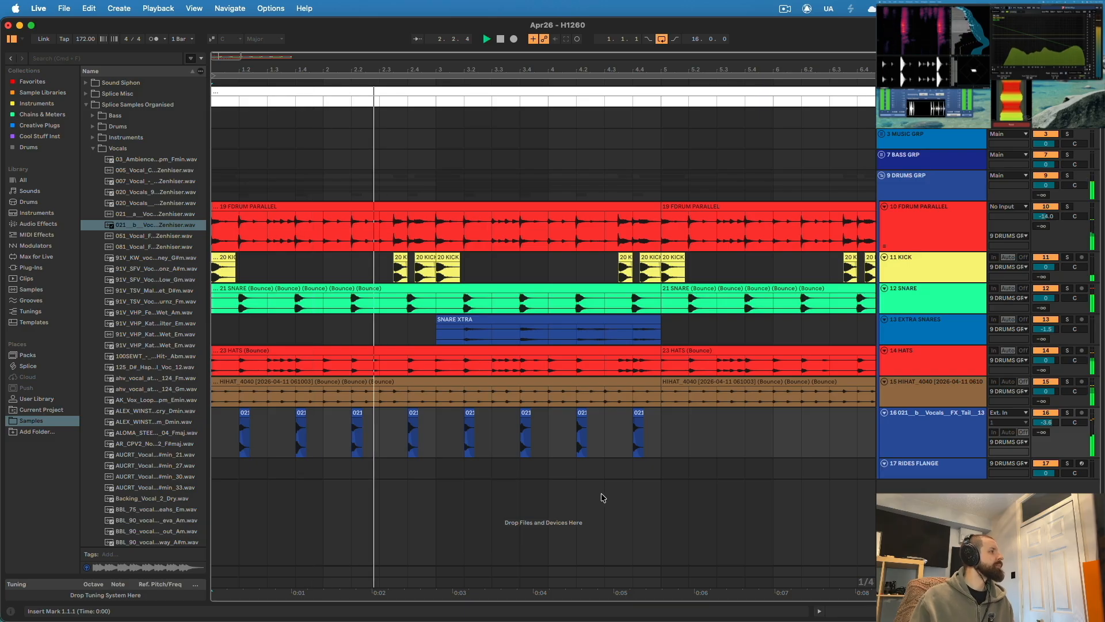
{"action": "left_click", "coordinate": [674, 449]}
{"action": "left_click", "coordinate": [234, 439]}
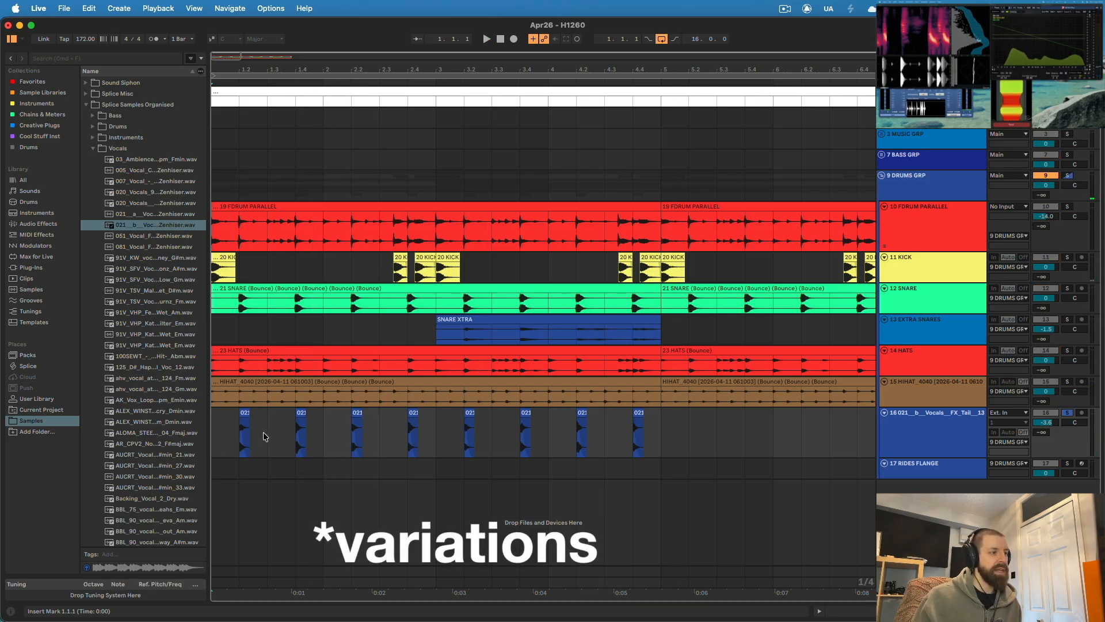
{"action": "key", "text": "space"}
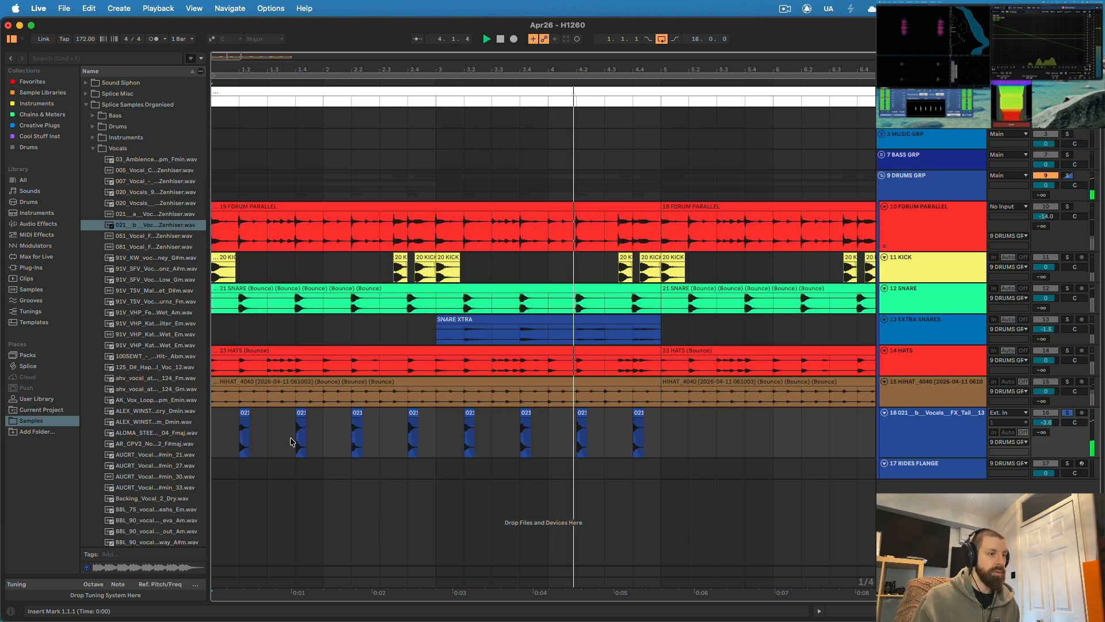
Duplicate the four bars of vocal slices into bars 5 to 8 and audition the copies.
{"action": "left_click_drag", "start_coordinate": [662, 428], "coordinate": [126, 427]}
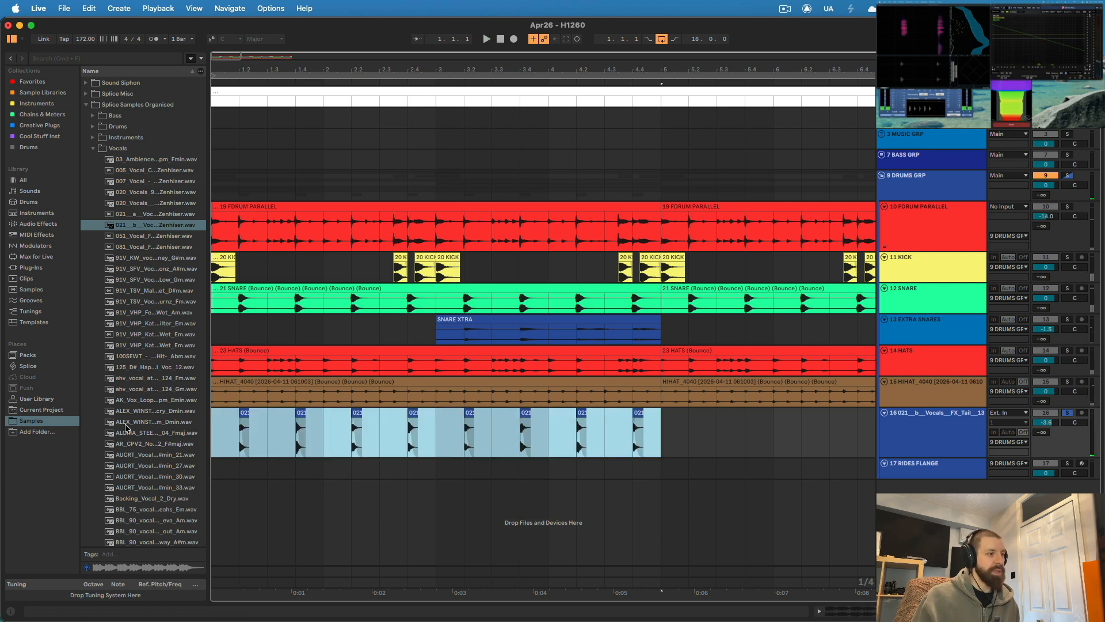
{"action": "key", "text": "super+d"}
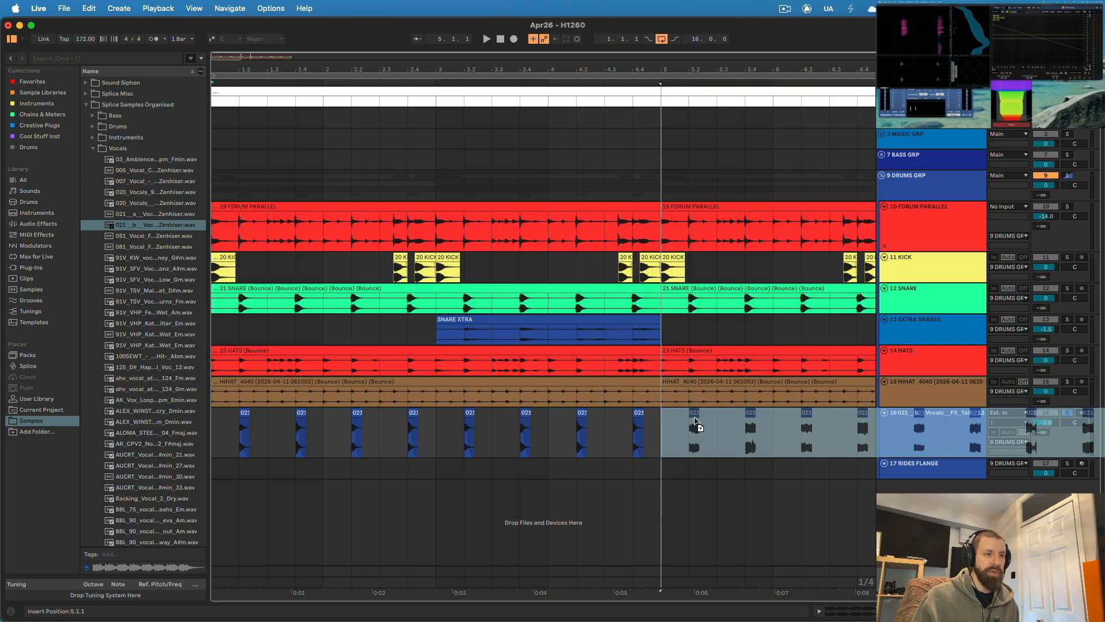
{"action": "left_click", "coordinate": [685, 475]}
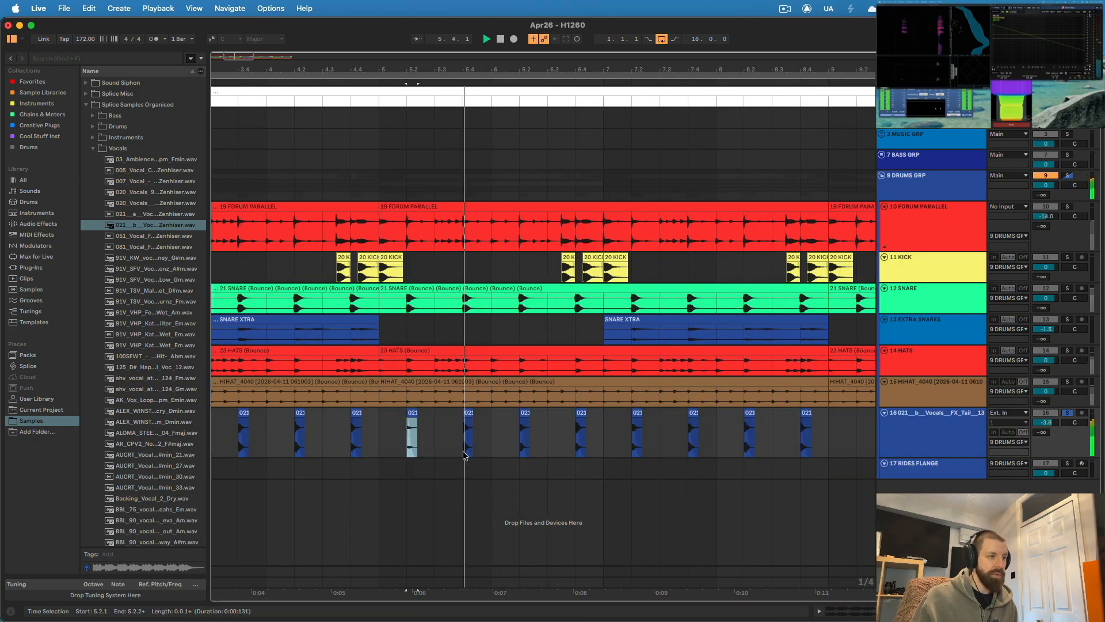
{"action": "left_click", "coordinate": [468, 453]}
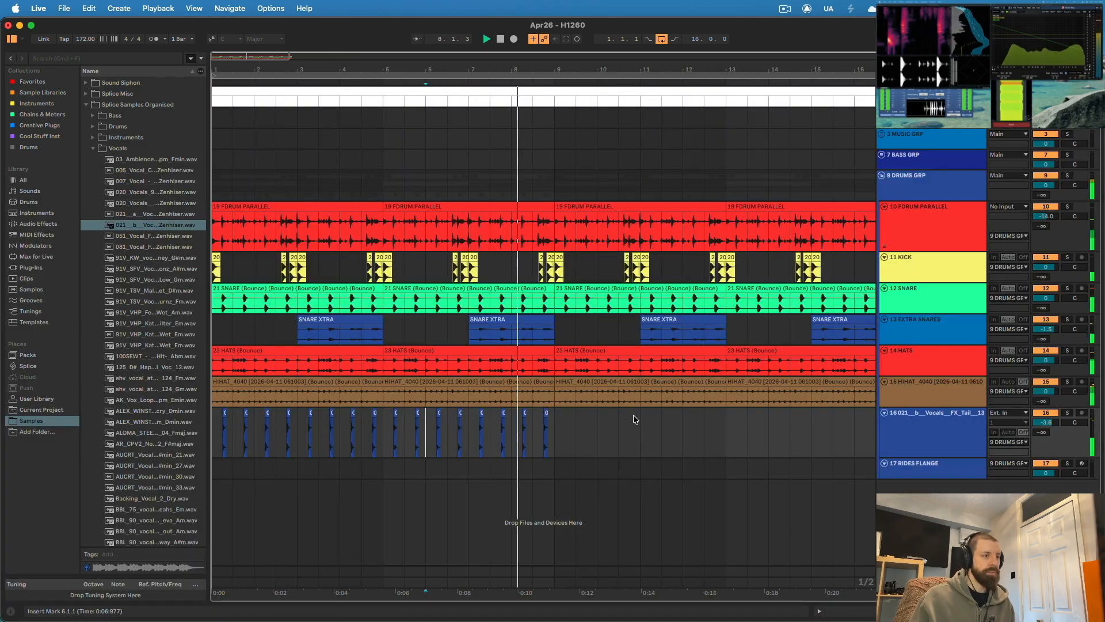
{"action": "left_click_drag", "start_coordinate": [537, 424], "coordinate": [149, 423]}
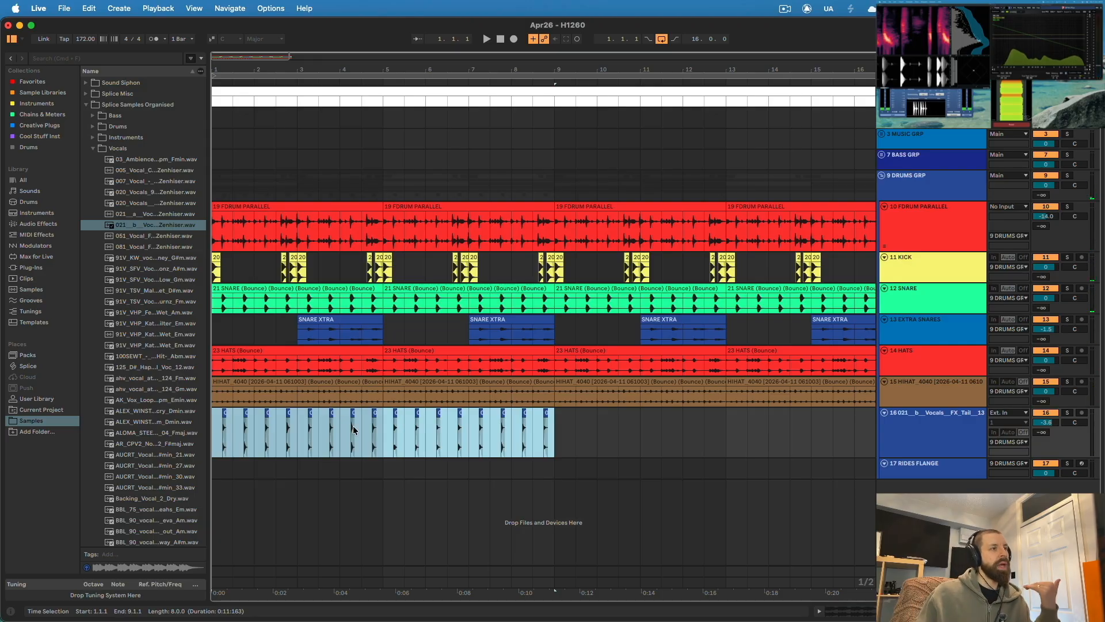
{"action": "left_click", "coordinate": [233, 288]}
{"action": "left_click", "coordinate": [311, 381]}
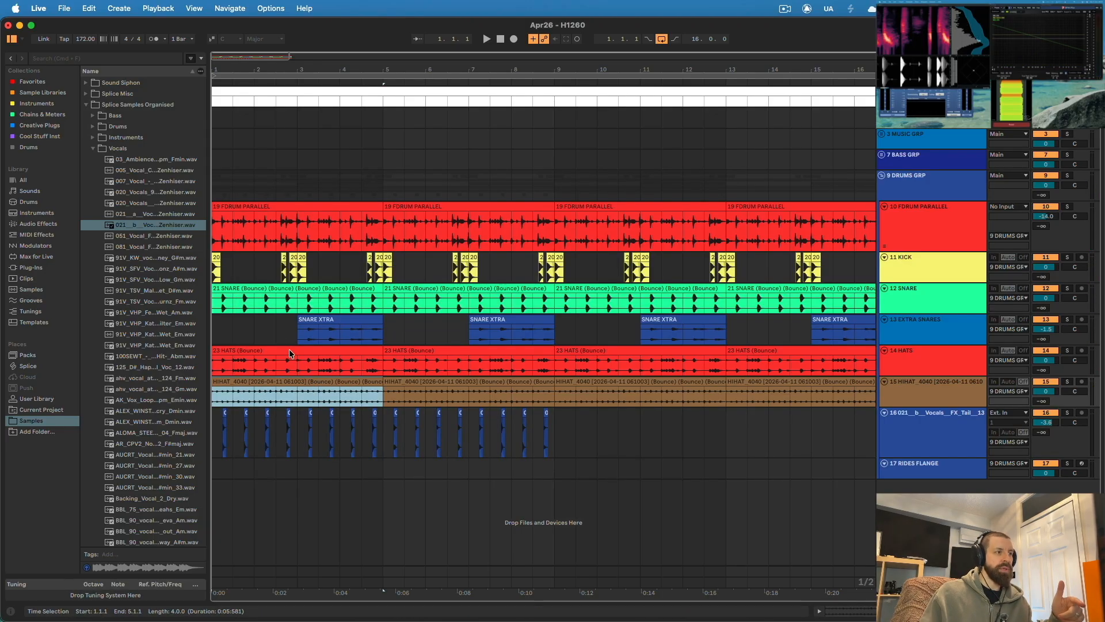
{"action": "left_click", "coordinate": [580, 434]}
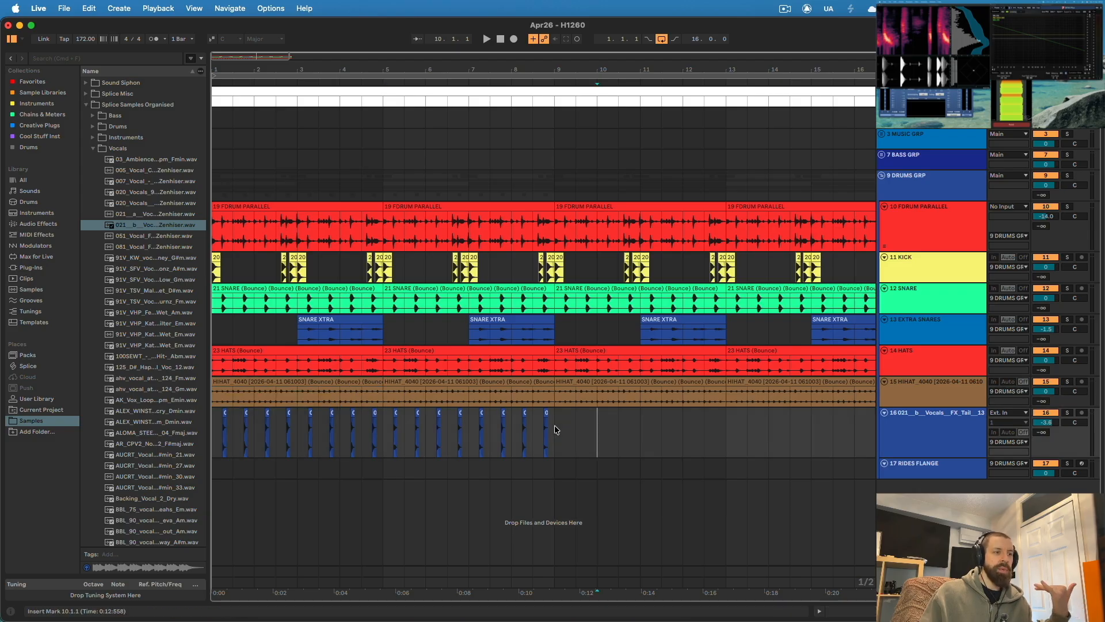
Consolidate the vocal slices across bars 1 to 8 into a single clip.
{"action": "left_click_drag", "start_coordinate": [556, 429], "coordinate": [142, 432]}
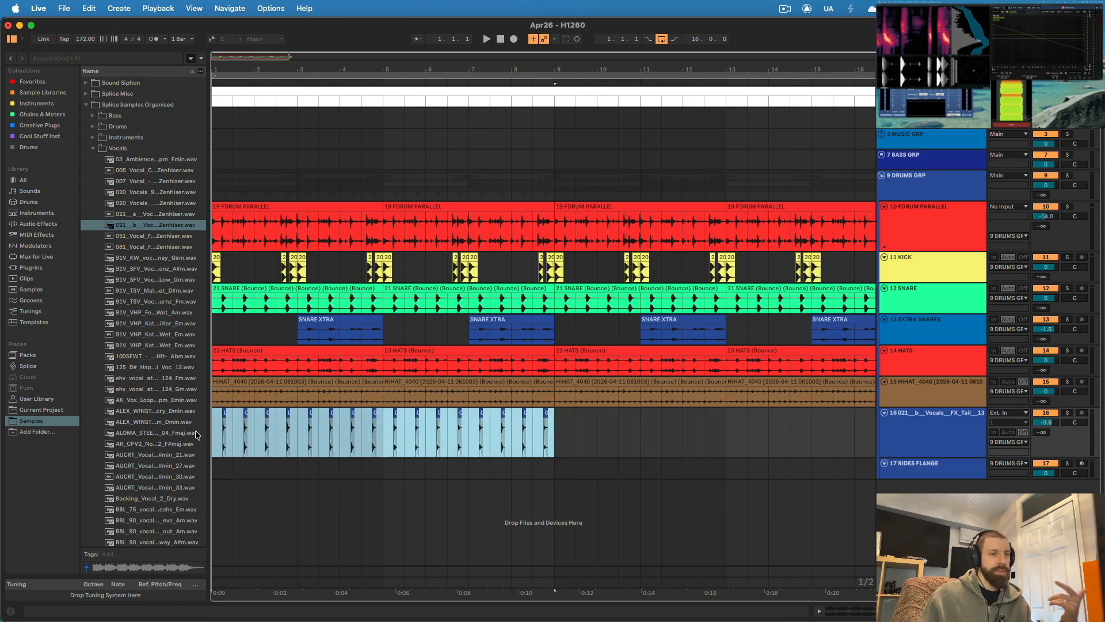
{"action": "left_click", "coordinate": [593, 433]}
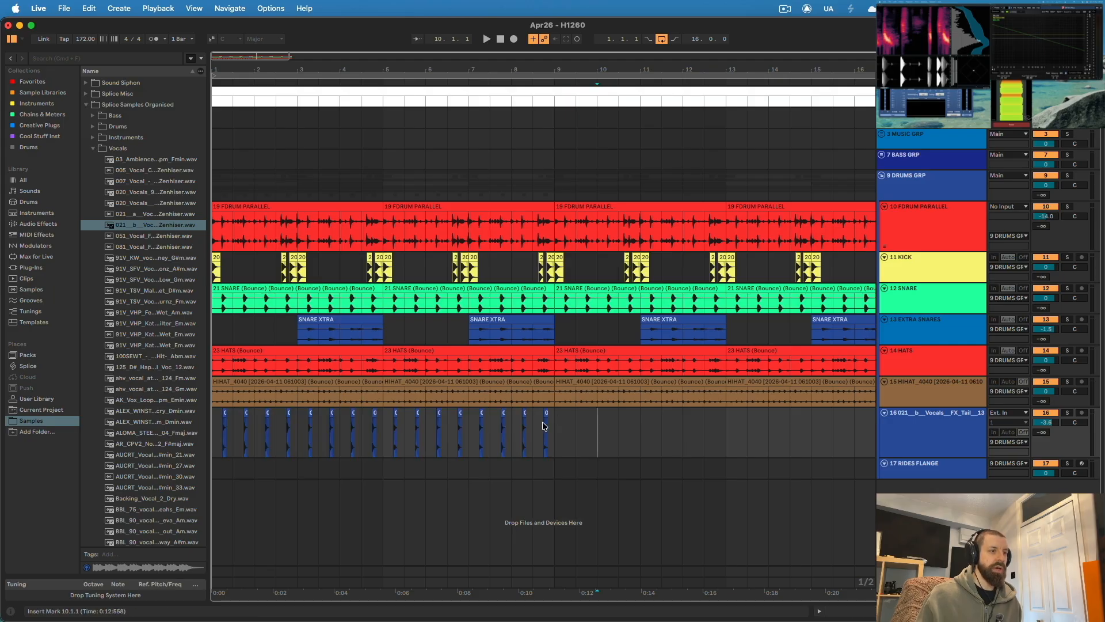
{"action": "left_click_drag", "start_coordinate": [559, 424], "coordinate": [149, 438]}
{"action": "key", "text": "super+j"}
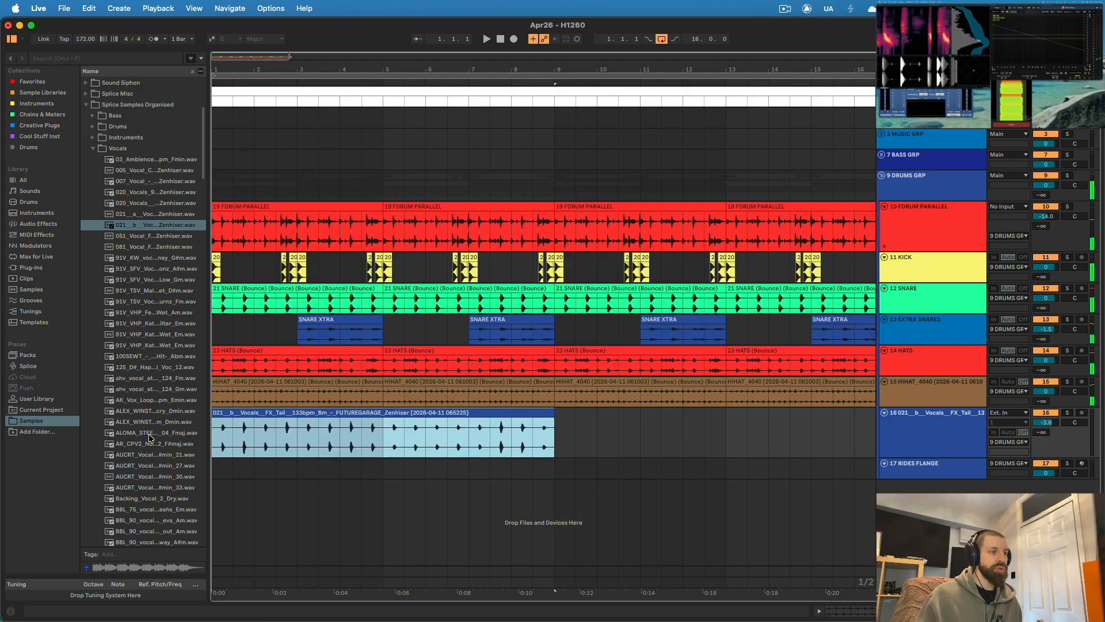
{"action": "key", "text": "Right"}
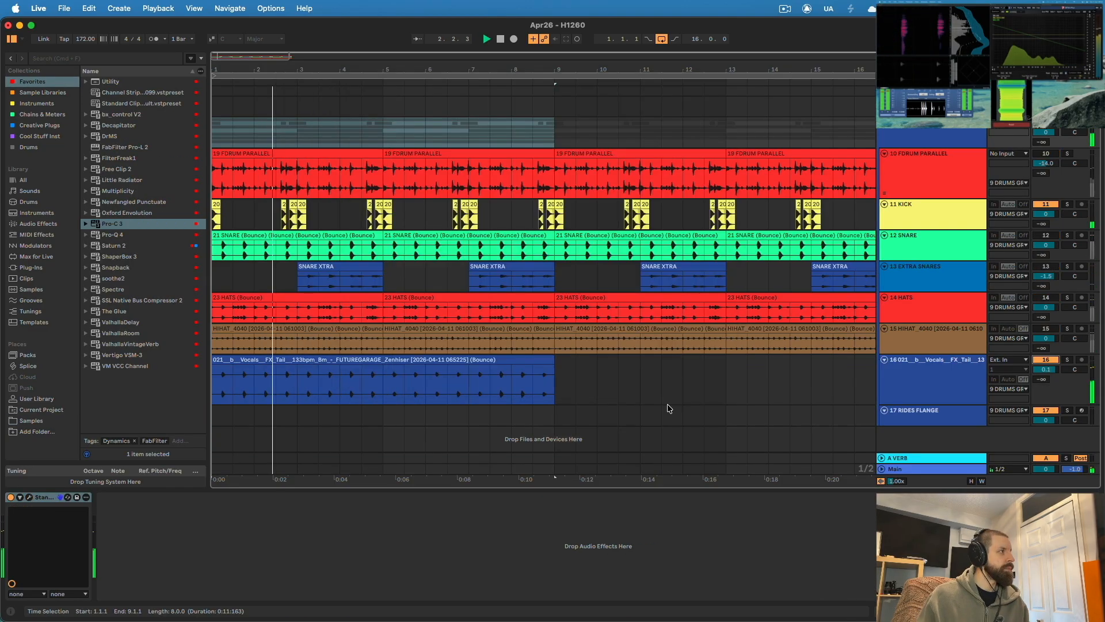
{"action": "left_click", "coordinate": [903, 366]}
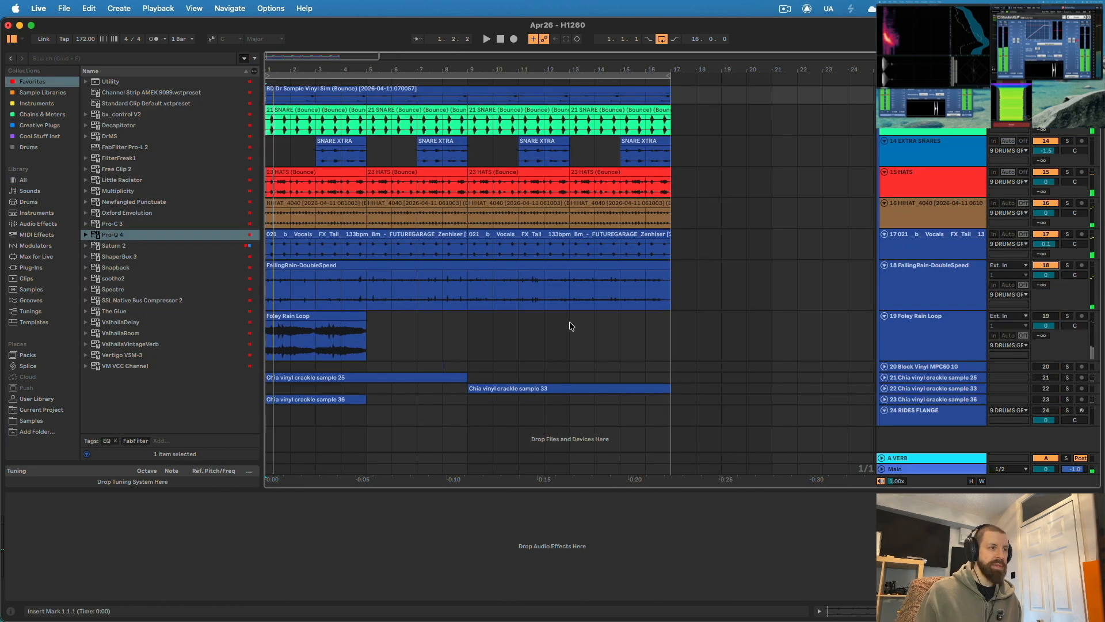
Lower the FallingRain-DoubleSpeed track's volume to about -4.9 dB while auditioning it with the drums.
{"action": "key", "text": "space"}
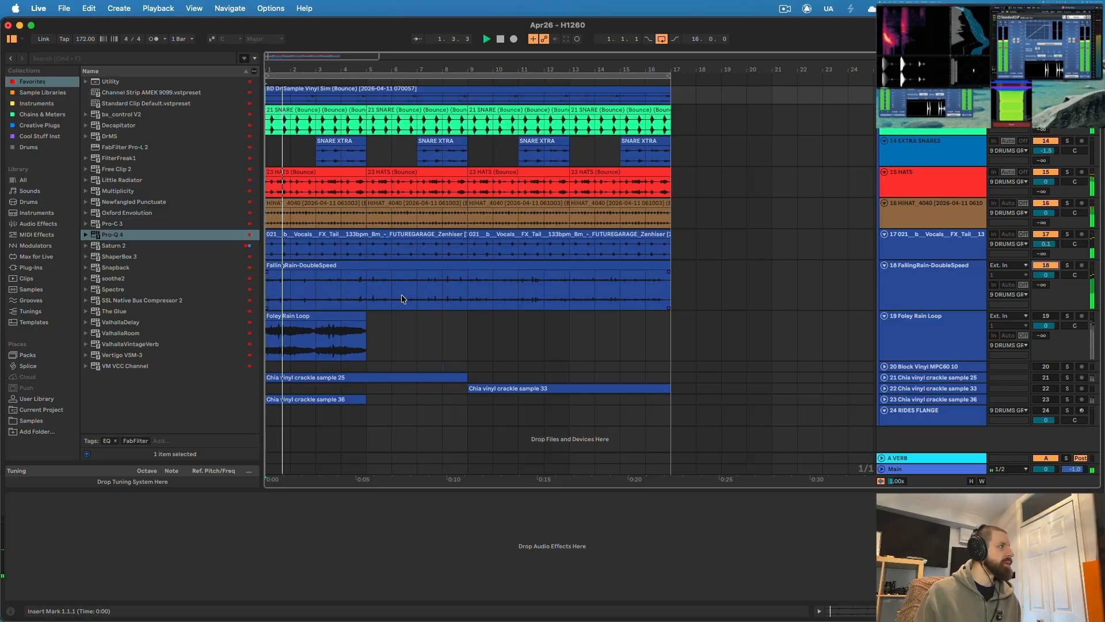
{"action": "left_click", "coordinate": [928, 289]}
{"action": "left_click_drag", "start_coordinate": [1056, 276], "coordinate": [1057, 289]}
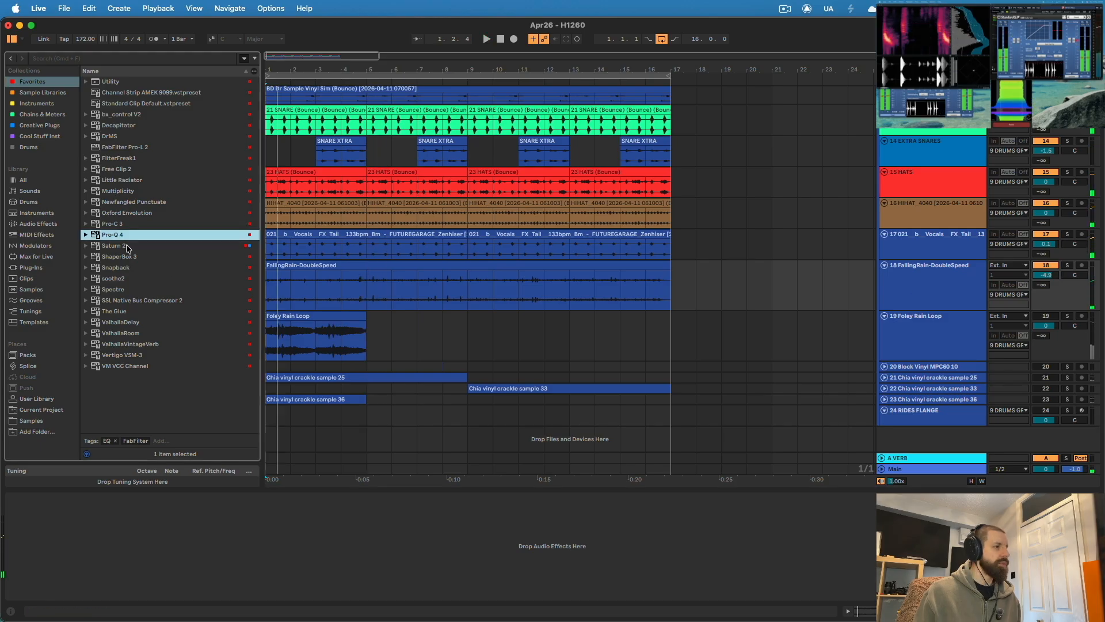
Open the FallingRain-DoubleSpeed clip and change the Preserve setting of its Beats warp mode.
{"action": "double_click", "coordinate": [299, 275]}
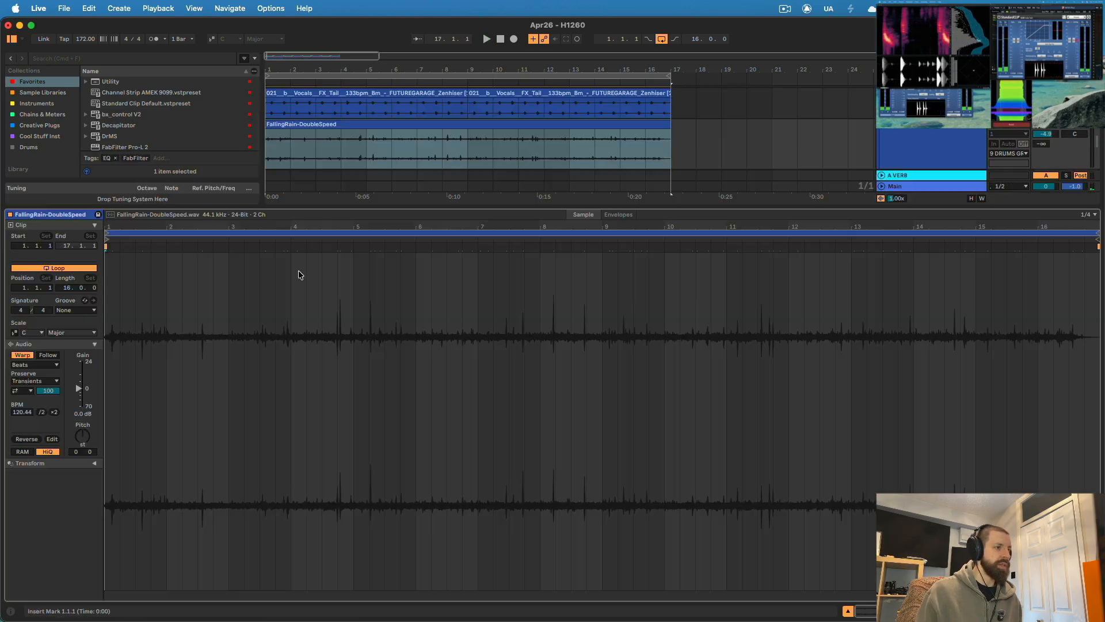
{"action": "left_click", "coordinate": [34, 381]}
{"action": "left_click", "coordinate": [42, 403]}
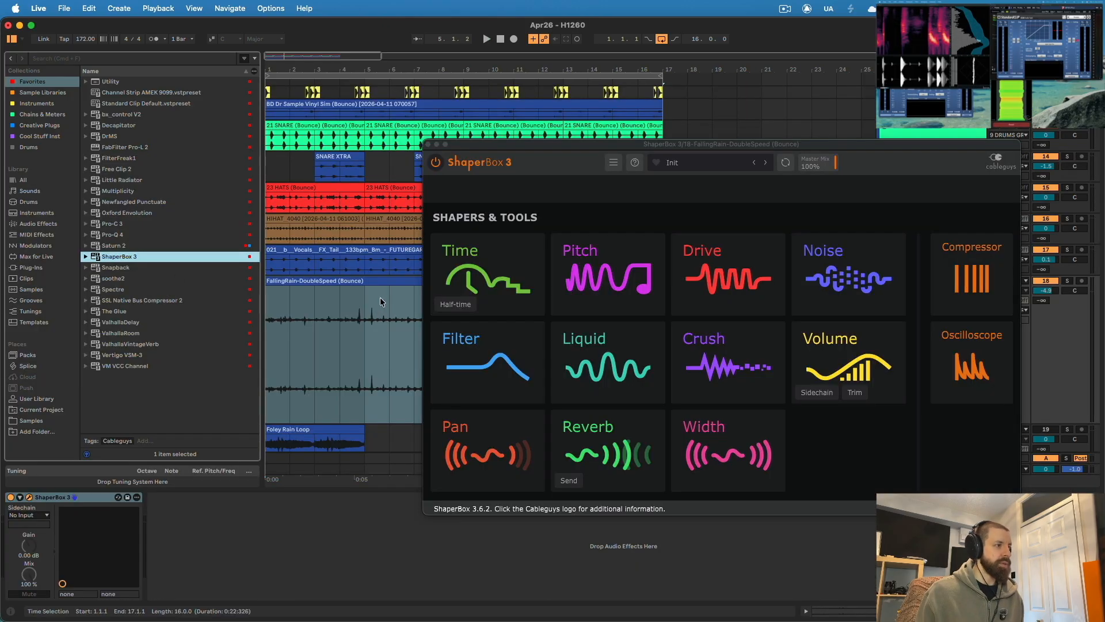
Load the AM Distortion preset into ShaperBox 3 on the falling rain track.
{"action": "left_click", "coordinate": [86, 257]}
{"action": "double_click", "coordinate": [138, 289]}
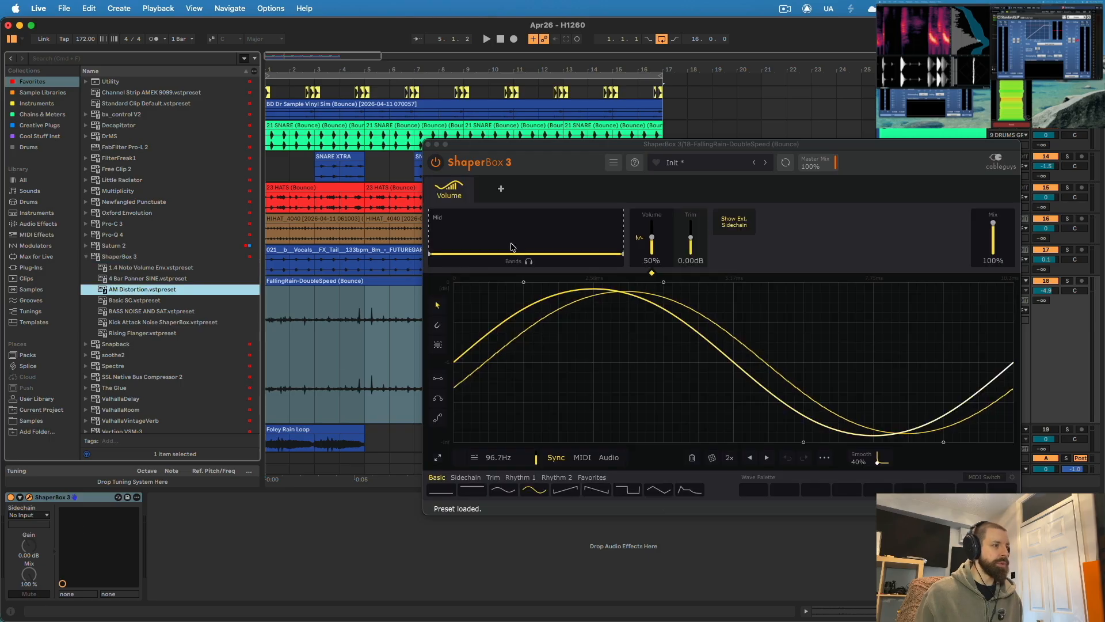
Move the falling rain track directly below the KICK track.
{"action": "left_click", "coordinate": [941, 345]}
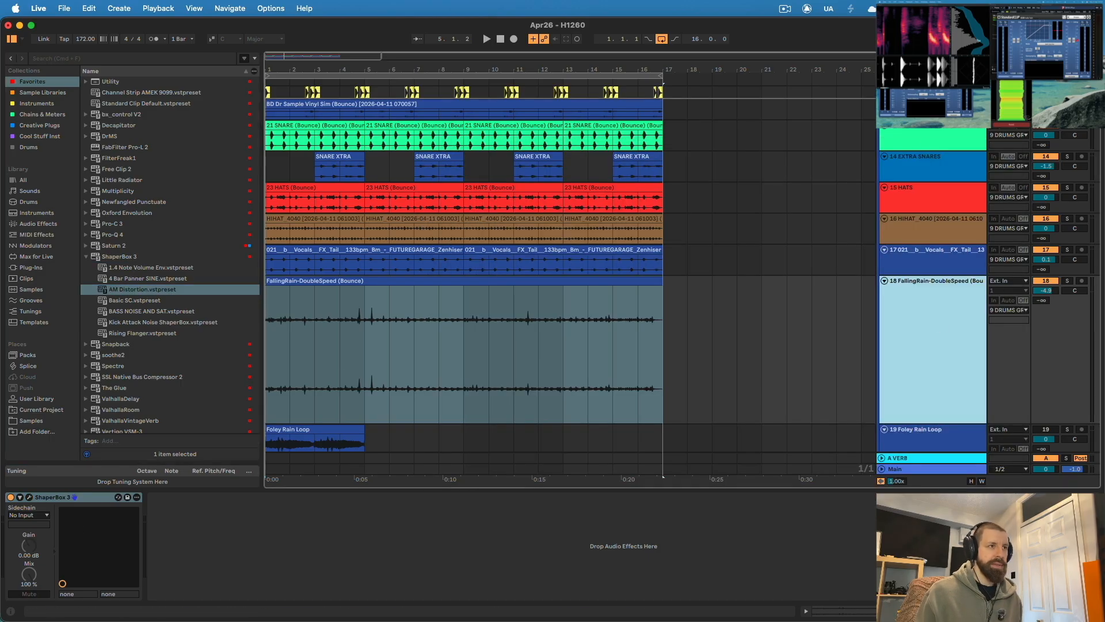
{"action": "left_click_drag", "start_coordinate": [940, 345], "coordinate": [941, 99]}
{"action": "left_click_drag", "start_coordinate": [432, 70], "coordinate": [435, 90]}
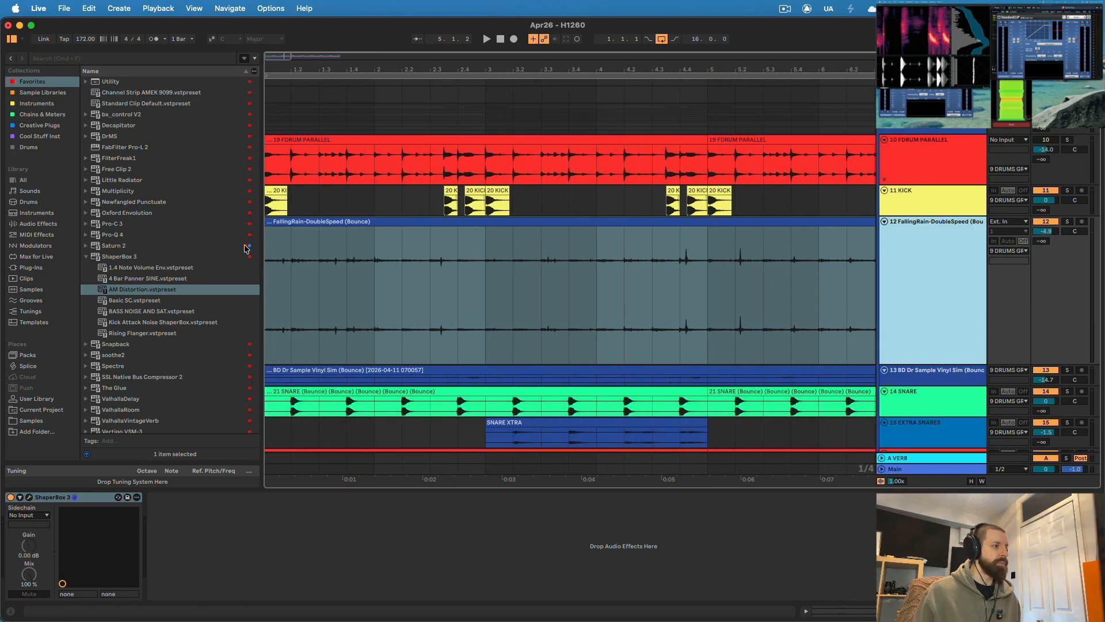
Automate ShaperBox 3's Volume Mid Mix on the rain track to fall from 1.00 to 0.00 within the first beat.
{"action": "left_click", "coordinate": [86, 257]}
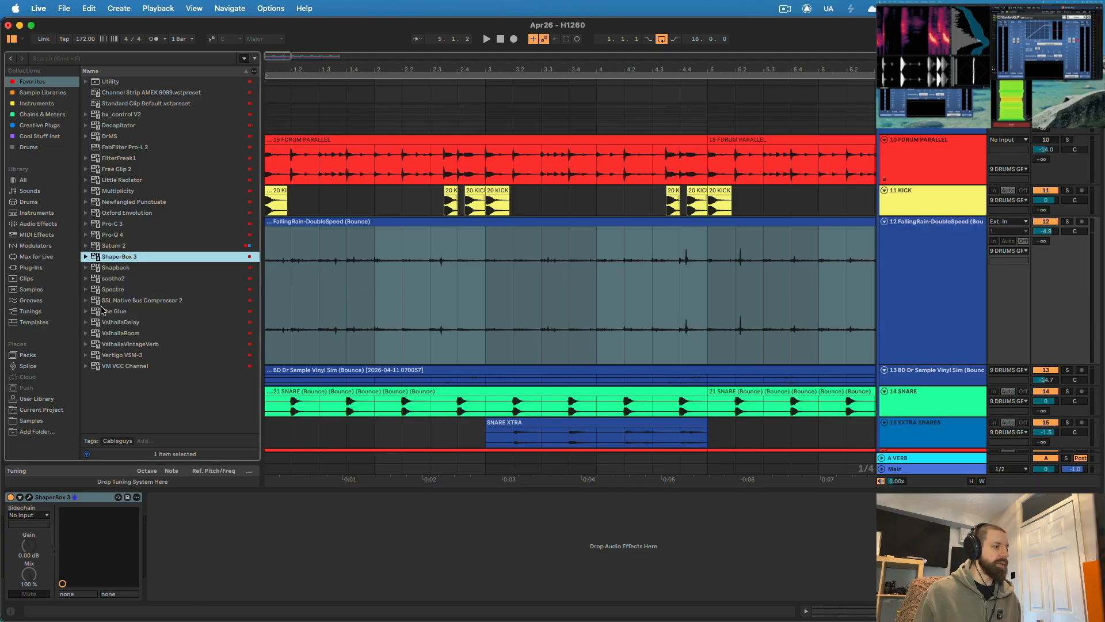
{"action": "left_click", "coordinate": [30, 497]}
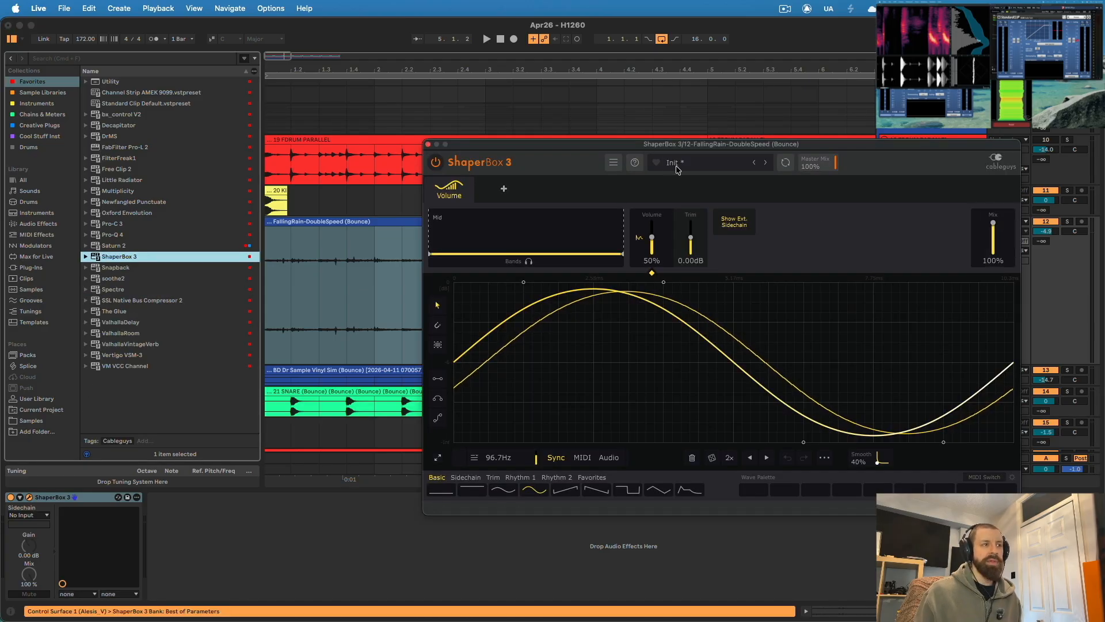
{"action": "left_click", "coordinate": [428, 145]}
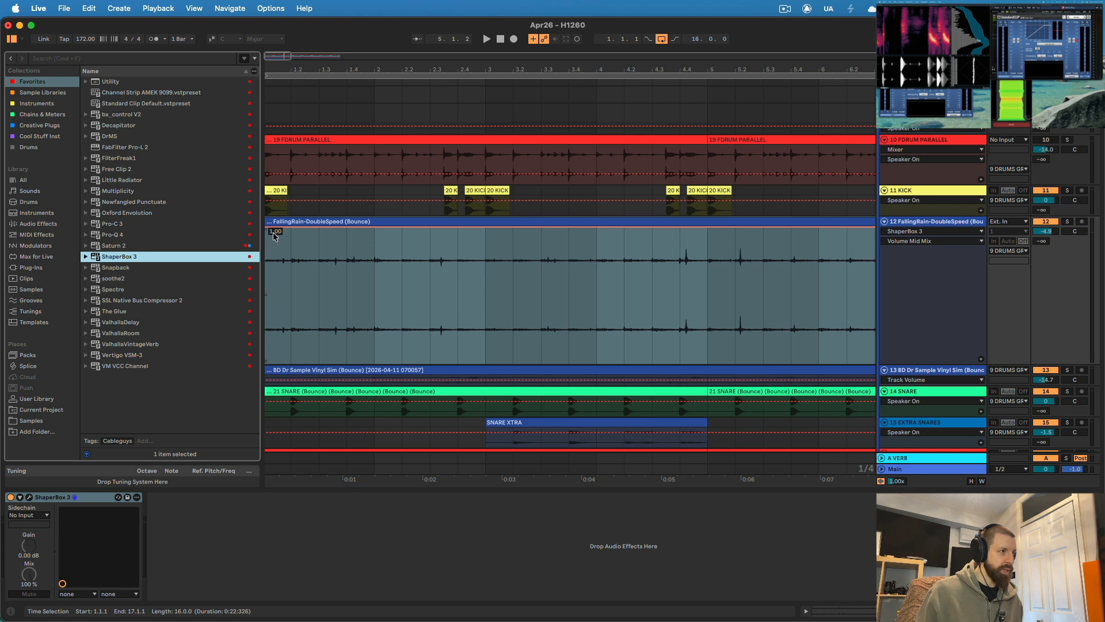
{"action": "left_click_drag", "start_coordinate": [290, 228], "coordinate": [291, 362]}
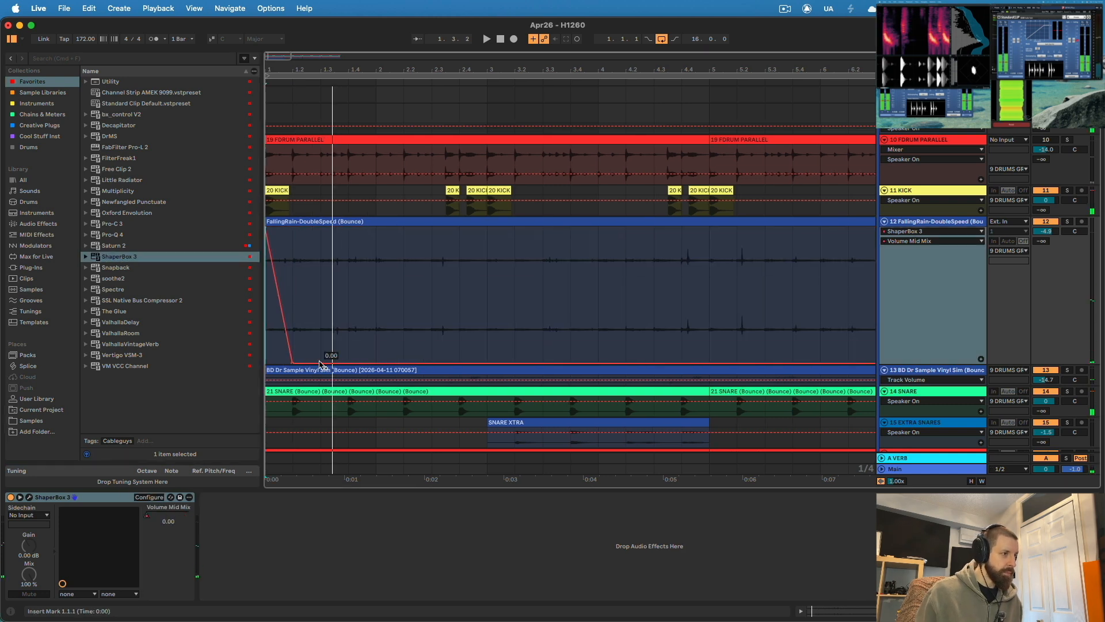
{"action": "left_click_drag", "start_coordinate": [292, 363], "coordinate": [285, 363]}
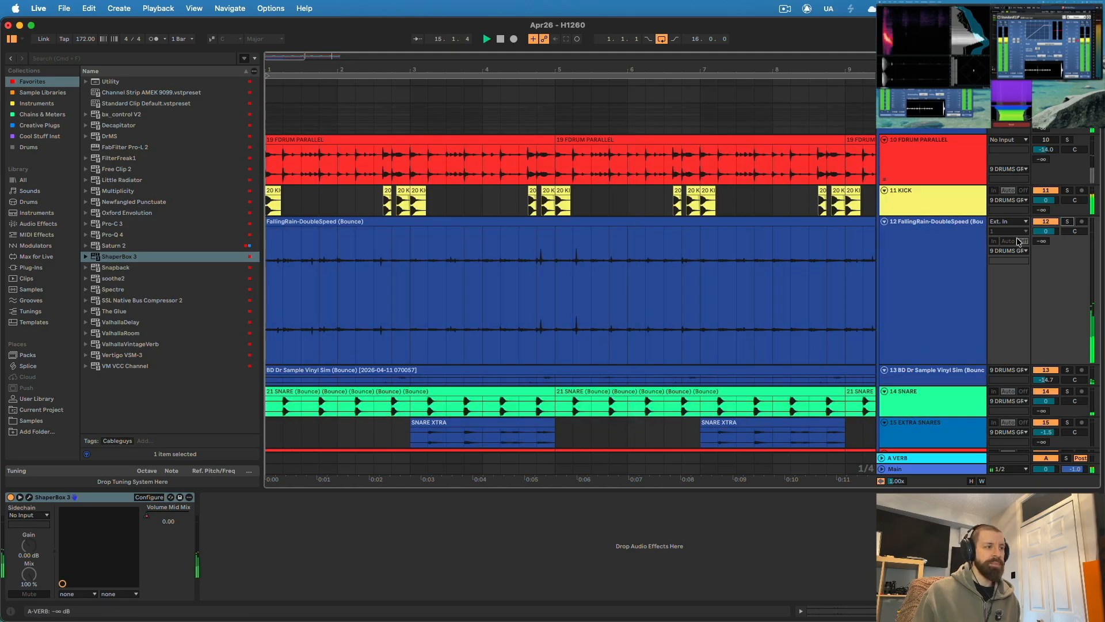
Solo the falling rain track, audition it from bar 1 and raise its volume to 6 dB.
{"action": "left_click", "coordinate": [441, 94]}
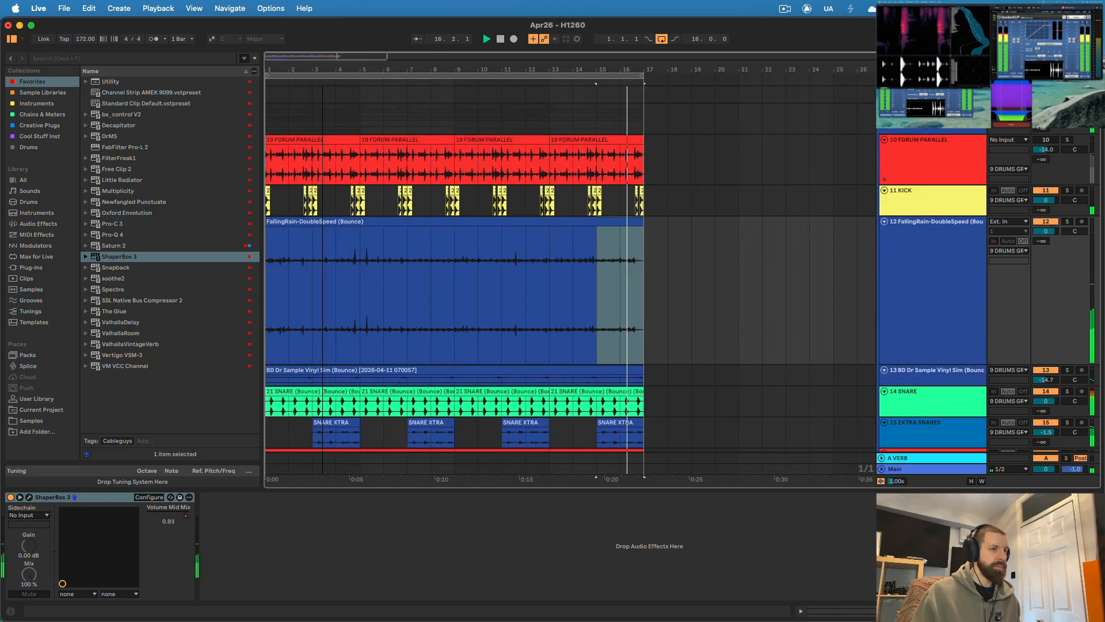
{"action": "left_click_drag", "start_coordinate": [322, 69], "coordinate": [323, 64]}
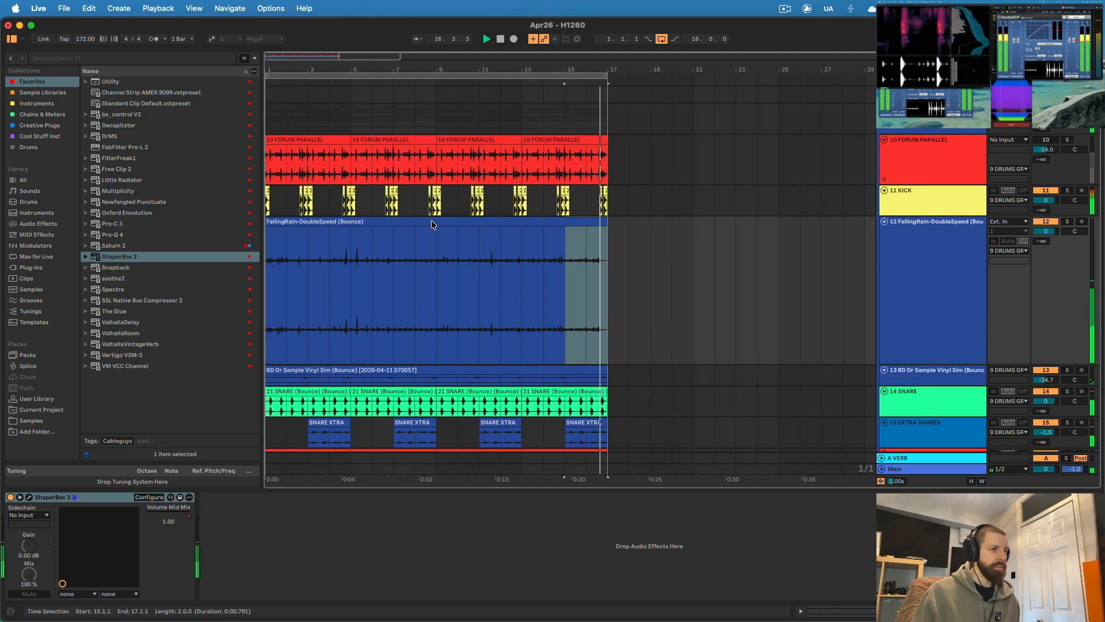
{"action": "left_click", "coordinate": [731, 340]}
{"action": "left_click", "coordinate": [627, 296]}
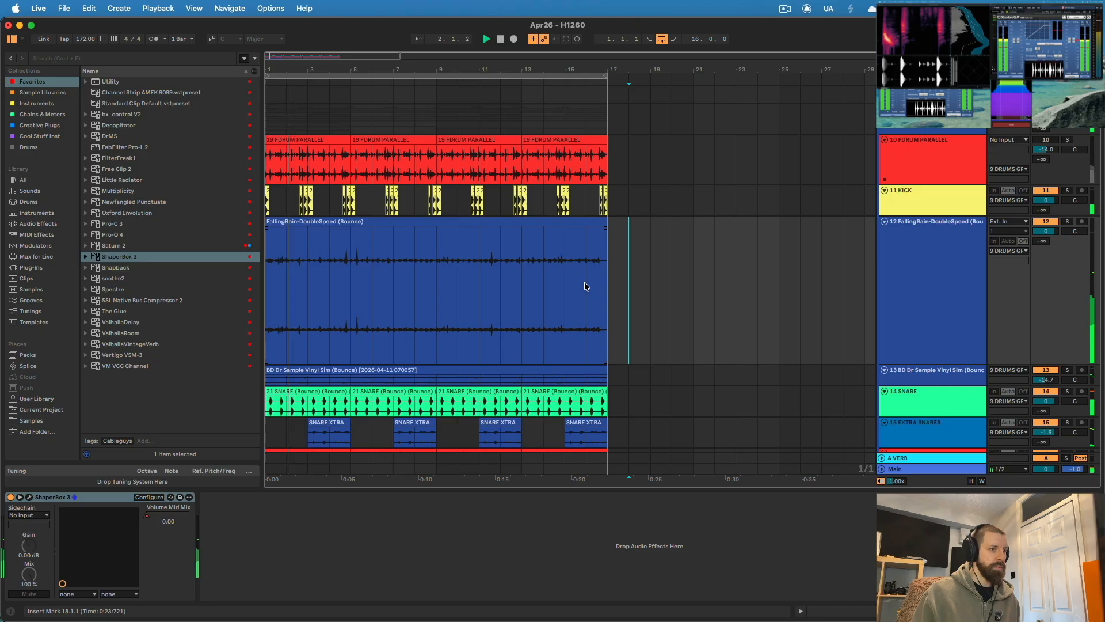
{"action": "key", "text": "s"}
{"action": "key", "text": "Home"}
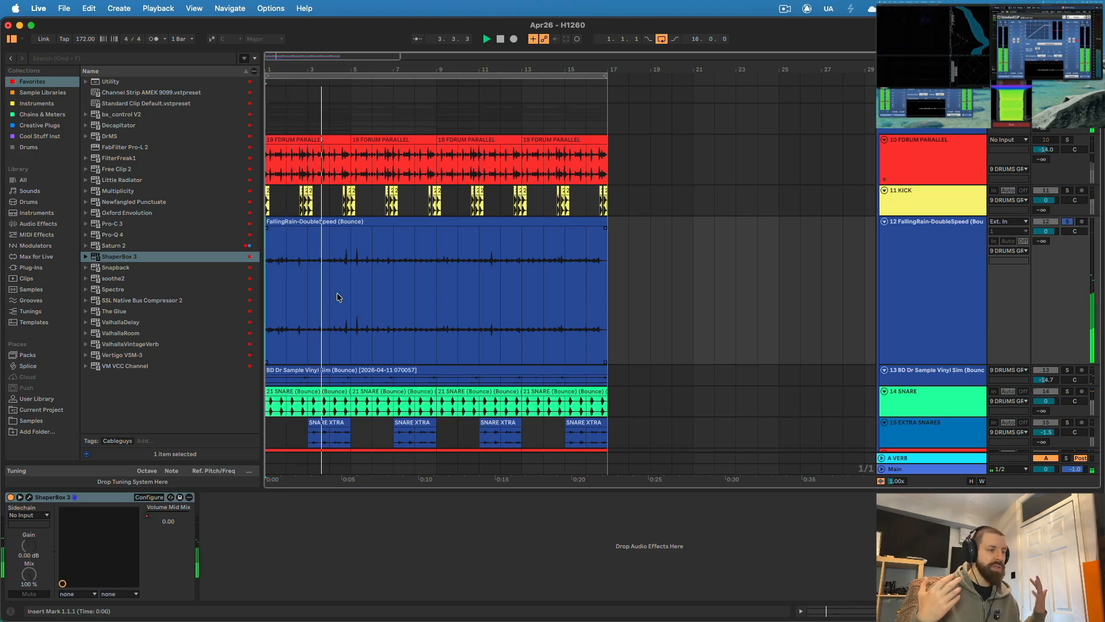
{"action": "key", "text": "space"}
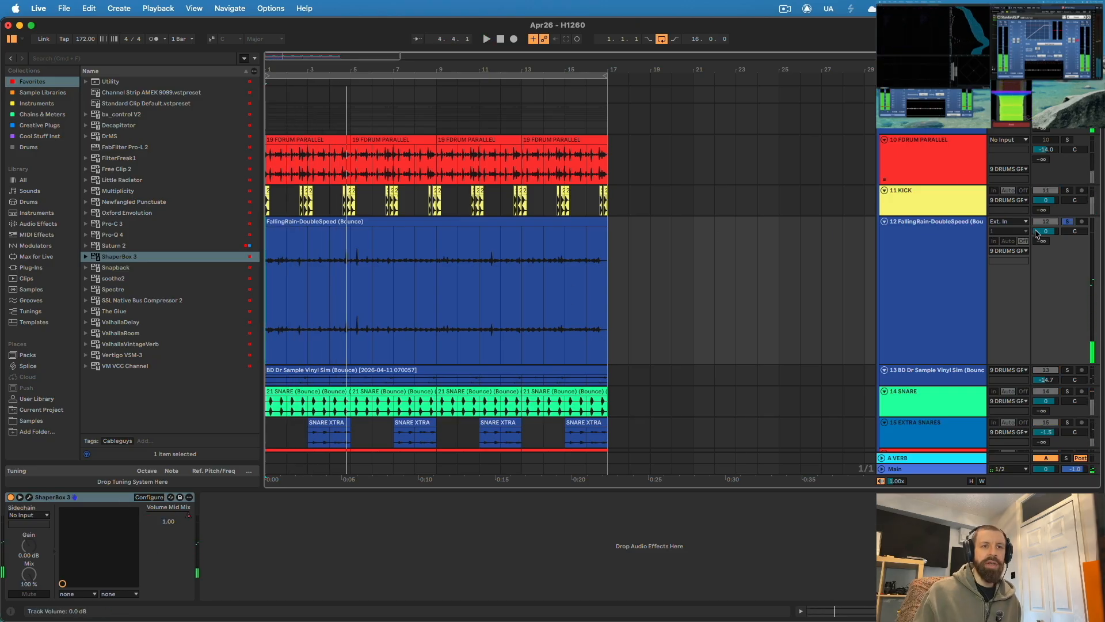
{"action": "key", "text": "space"}
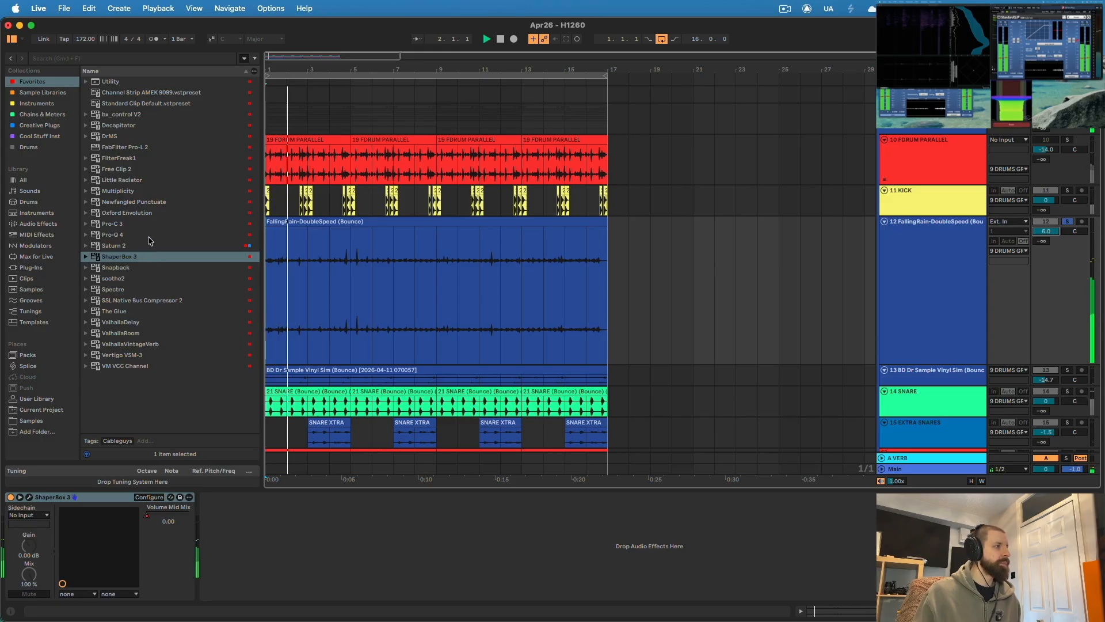
Bounce the processed falling rain track in place and select the bounced clip.
{"action": "left_click", "coordinate": [928, 300]}
{"action": "right_click", "coordinate": [927, 300]}
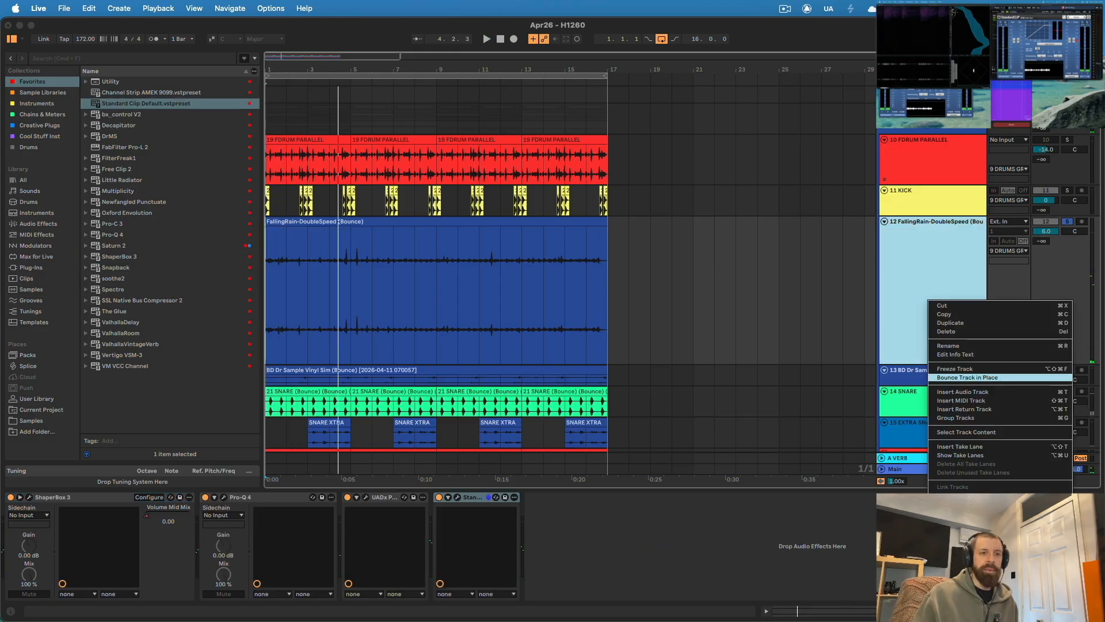
{"action": "left_click", "coordinate": [967, 377]}
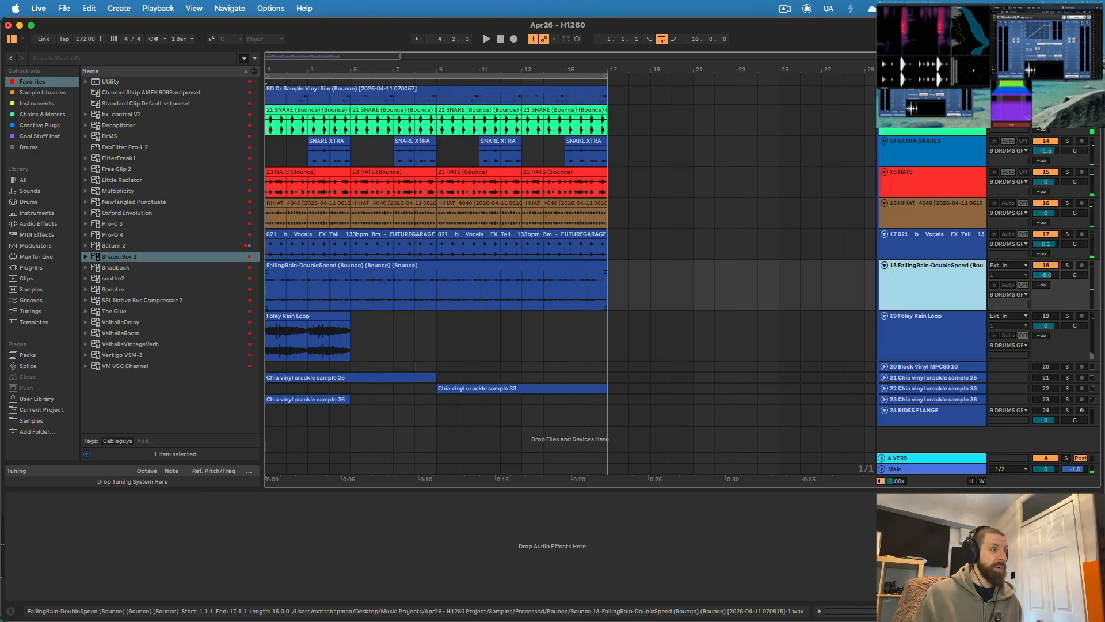
{"action": "left_click", "coordinate": [436, 265]}
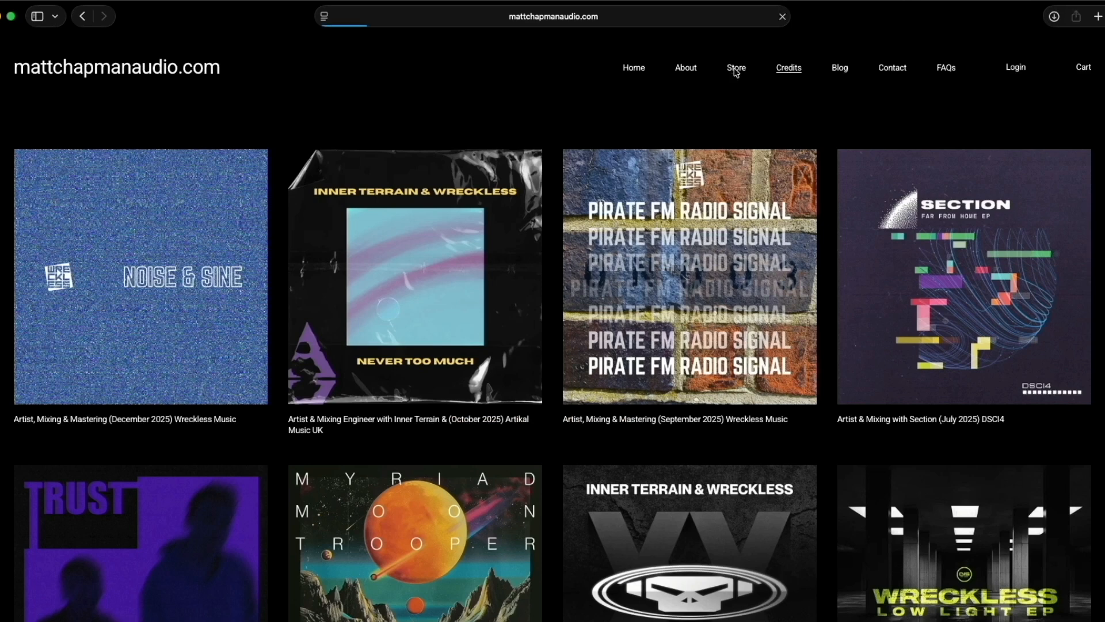
Switch to the browser and look through the audio website's Store and Blog pages.
{"action": "left_click", "coordinate": [736, 70]}
{"action": "scroll", "coordinate": [718, 279], "scroll_direction": "down", "scroll_amount": 3}
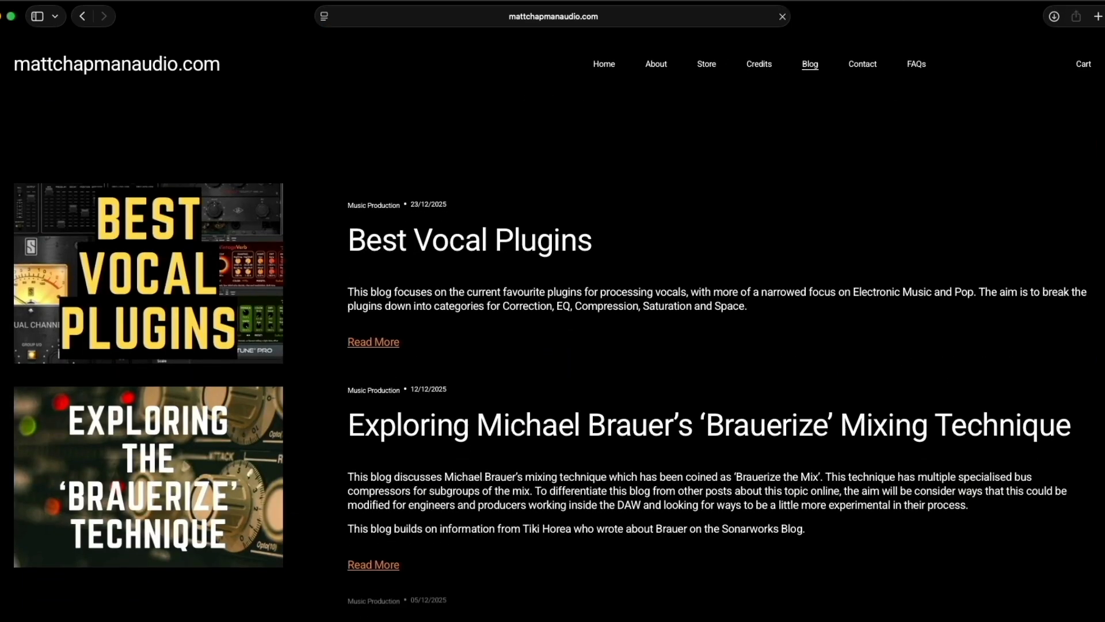
{"action": "scroll", "coordinate": [551, 387], "scroll_direction": "down", "scroll_amount": 3}
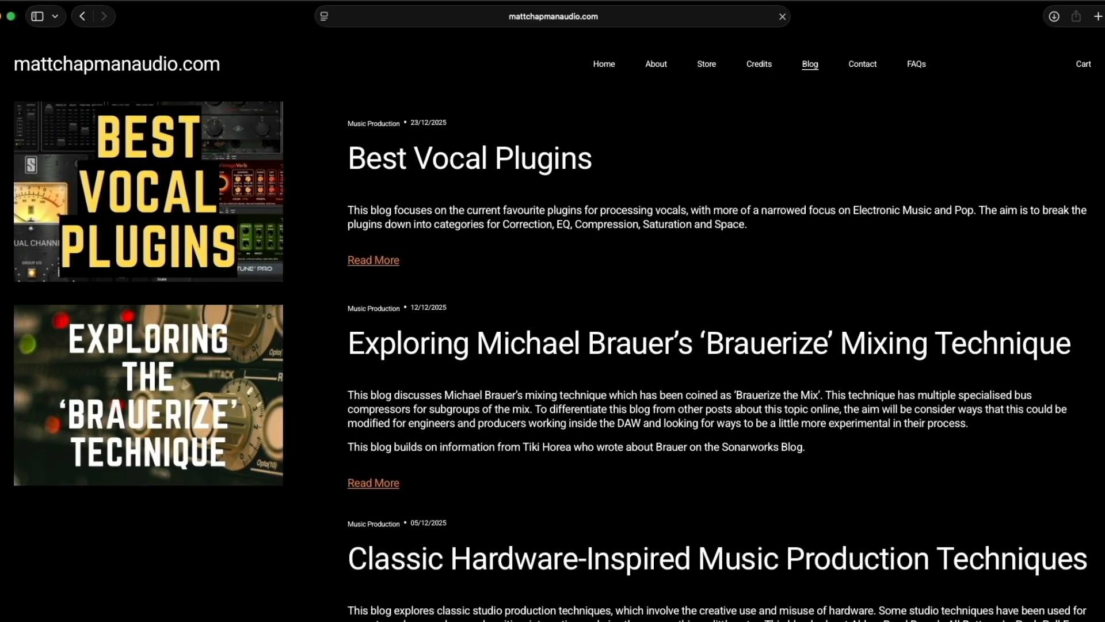
{"action": "left_click", "coordinate": [735, 66]}
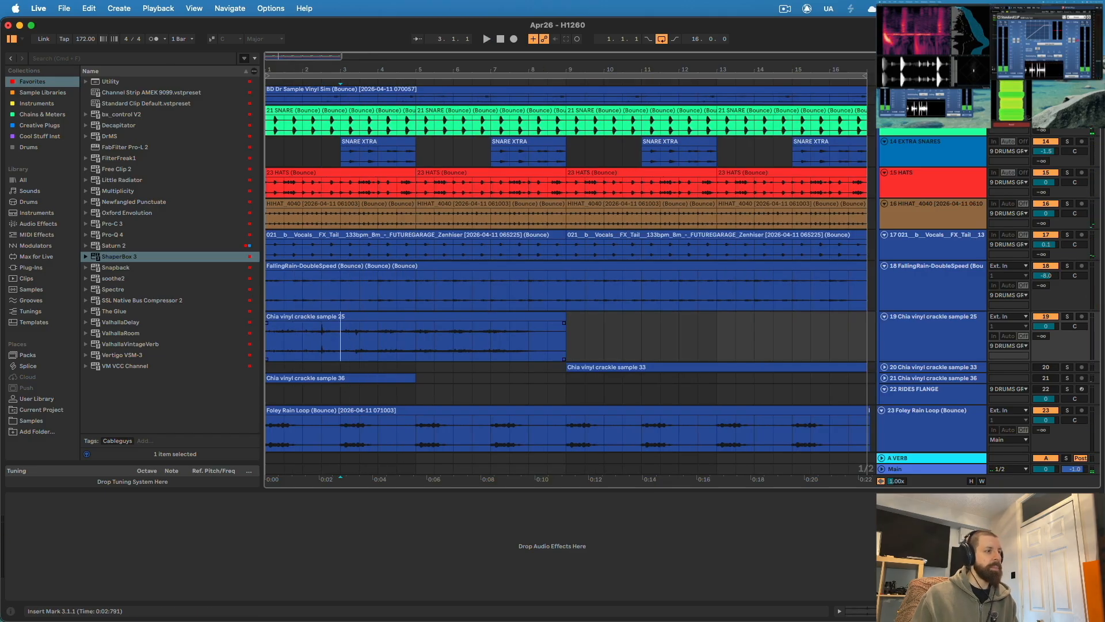
Trim the Chia vinyl crackle sample 25 clip to bar 3 only and give it a short fade-in.
{"action": "left_click", "coordinate": [302, 336]}
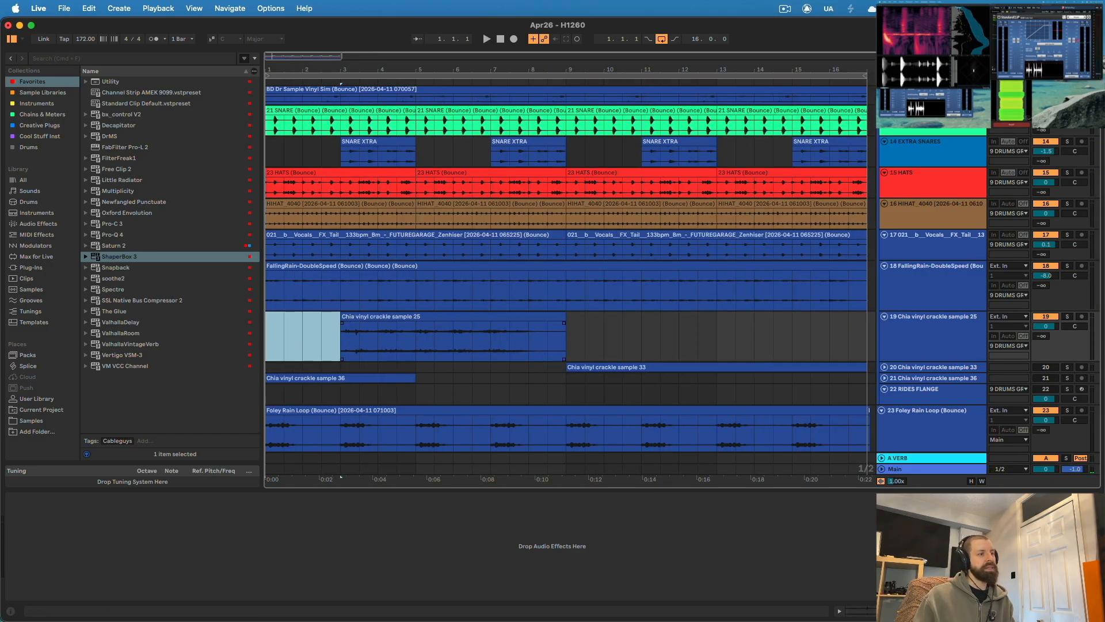
{"action": "left_click_drag", "start_coordinate": [378, 336], "coordinate": [623, 337]}
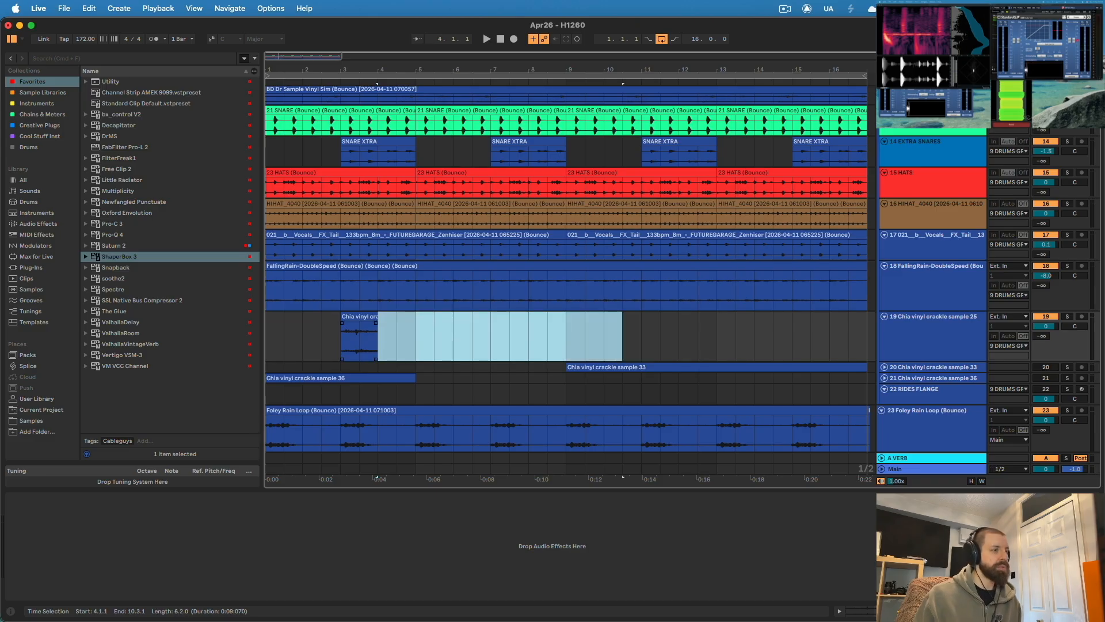
{"action": "left_click_drag", "start_coordinate": [342, 323], "coordinate": [352, 323]}
{"action": "scroll", "coordinate": [356, 324], "scroll_direction": "up", "scroll_amount": 5}
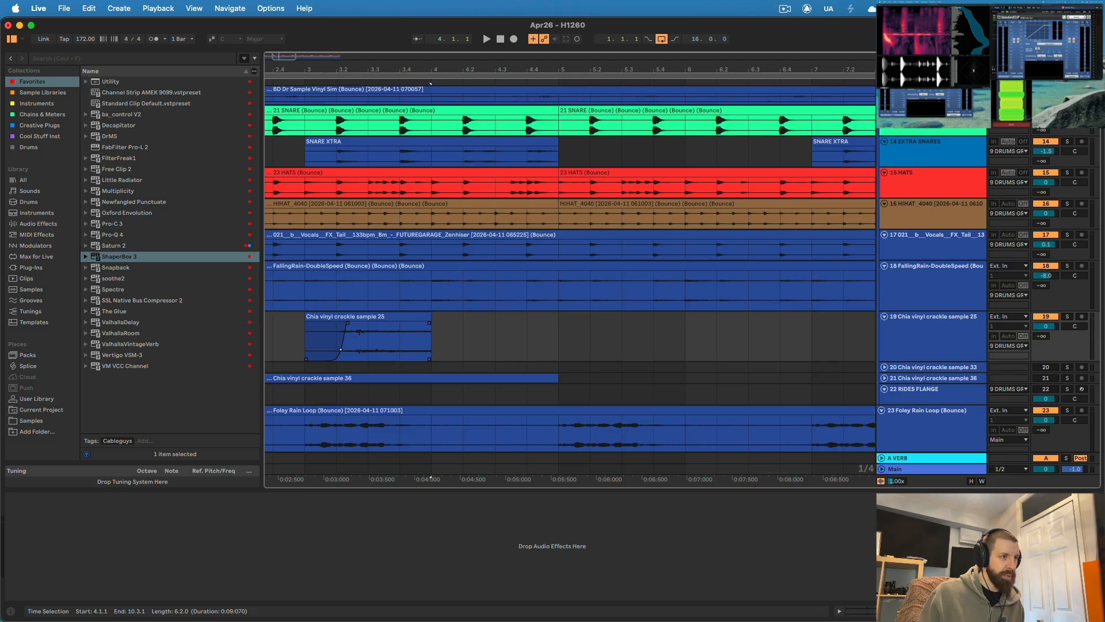
{"action": "scroll", "coordinate": [570, 274], "scroll_direction": "left", "scroll_amount": 8}
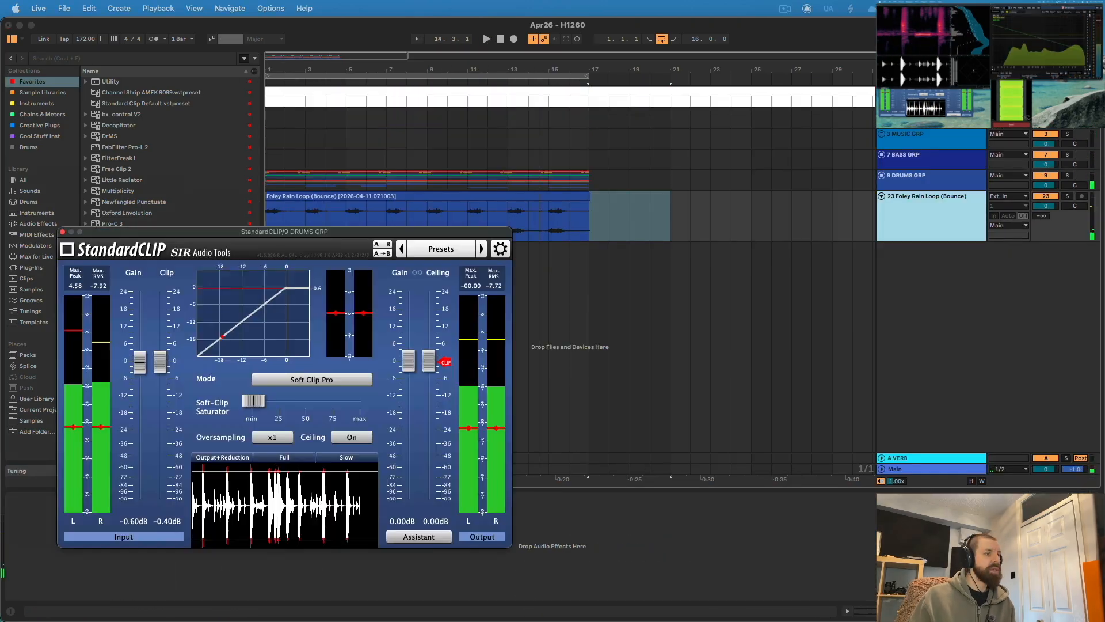
Reposition the DRUMS GRP StandardCLIP window and audition the beat while watching the clipper's levels.
{"action": "left_click_drag", "start_coordinate": [173, 232], "coordinate": [441, 100]}
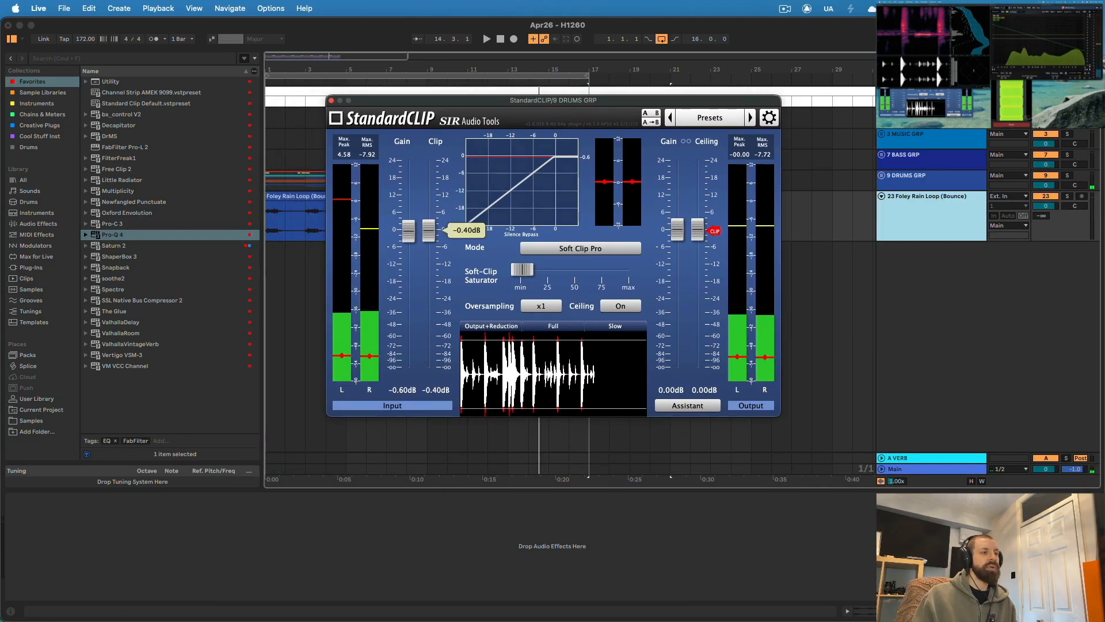
{"action": "key", "text": "space"}
{"action": "key", "text": "space"}
{"action": "left_click", "coordinate": [268, 221]}
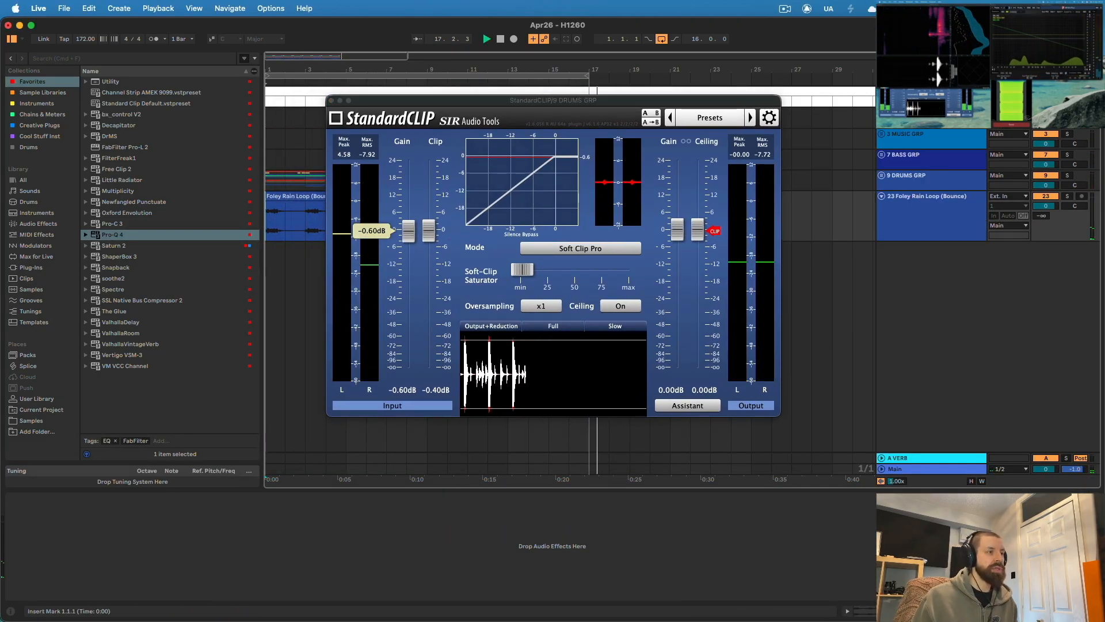
Stop playback and look over the layered tracks and clips in the drum group.
{"action": "key", "text": "space"}
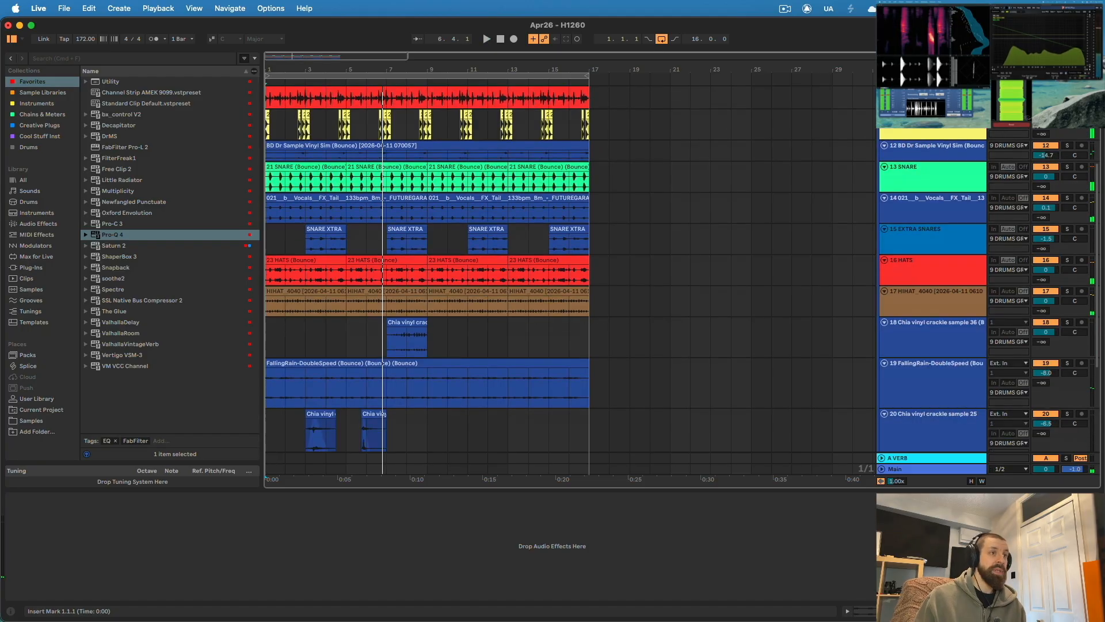
{"action": "scroll", "coordinate": [570, 270], "scroll_direction": "down", "scroll_amount": 5}
{"action": "scroll", "coordinate": [426, 270], "scroll_direction": "up", "scroll_amount": 4}
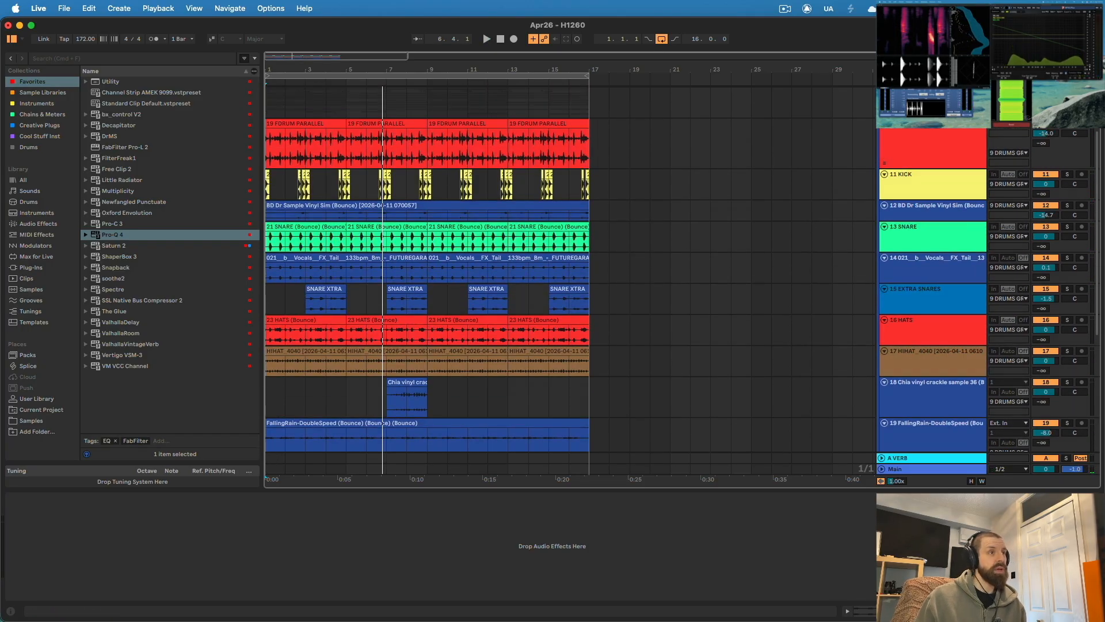
{"action": "scroll", "coordinate": [570, 271], "scroll_direction": "down", "scroll_amount": 1}
{"action": "scroll", "coordinate": [570, 271], "scroll_direction": "up", "scroll_amount": 4}
{"action": "scroll", "coordinate": [570, 271], "scroll_direction": "down", "scroll_amount": 1}
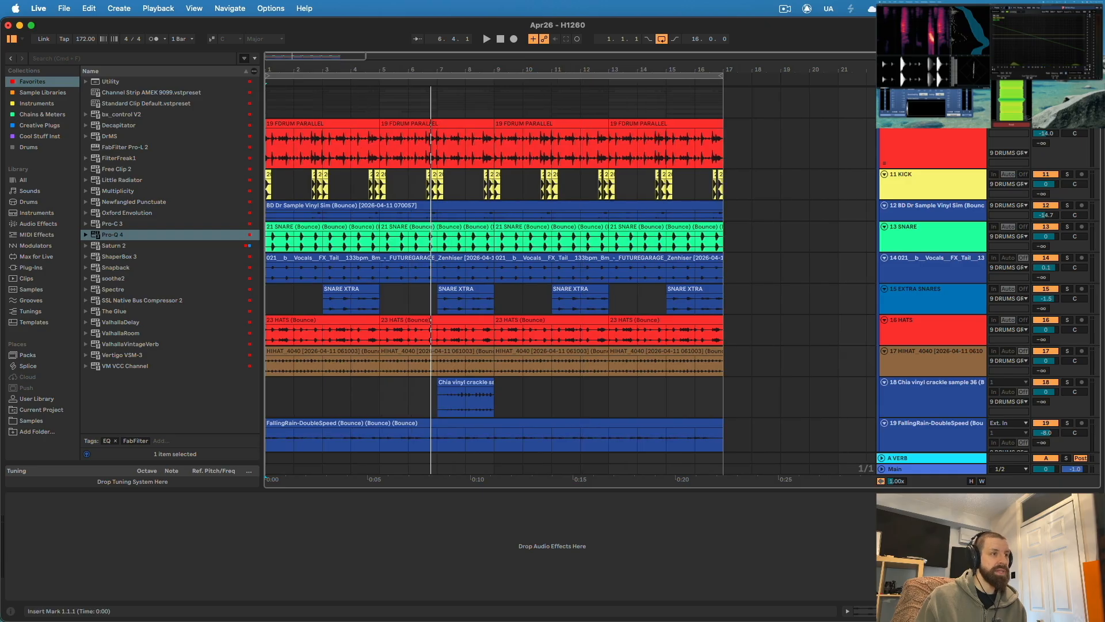
{"action": "scroll", "coordinate": [570, 271], "scroll_direction": "down", "scroll_amount": 8}
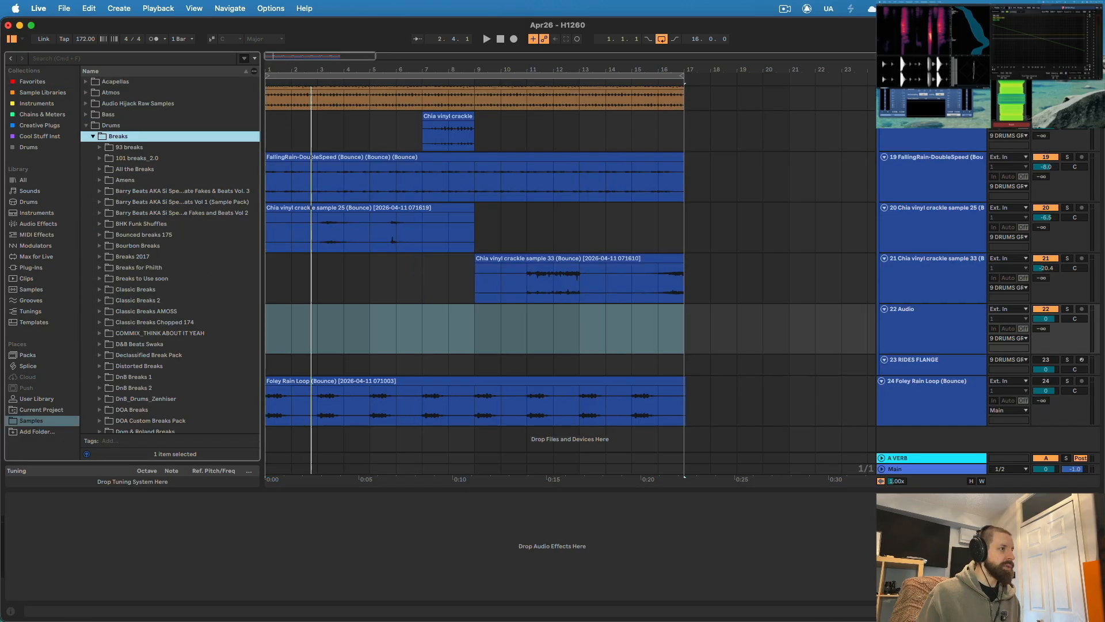
Place the 087_D&B1.WAV break at bar 16 of the empty audio track and audition it from bar 15.
{"action": "left_click_drag", "start_coordinate": [143, 233], "coordinate": [662, 328]}
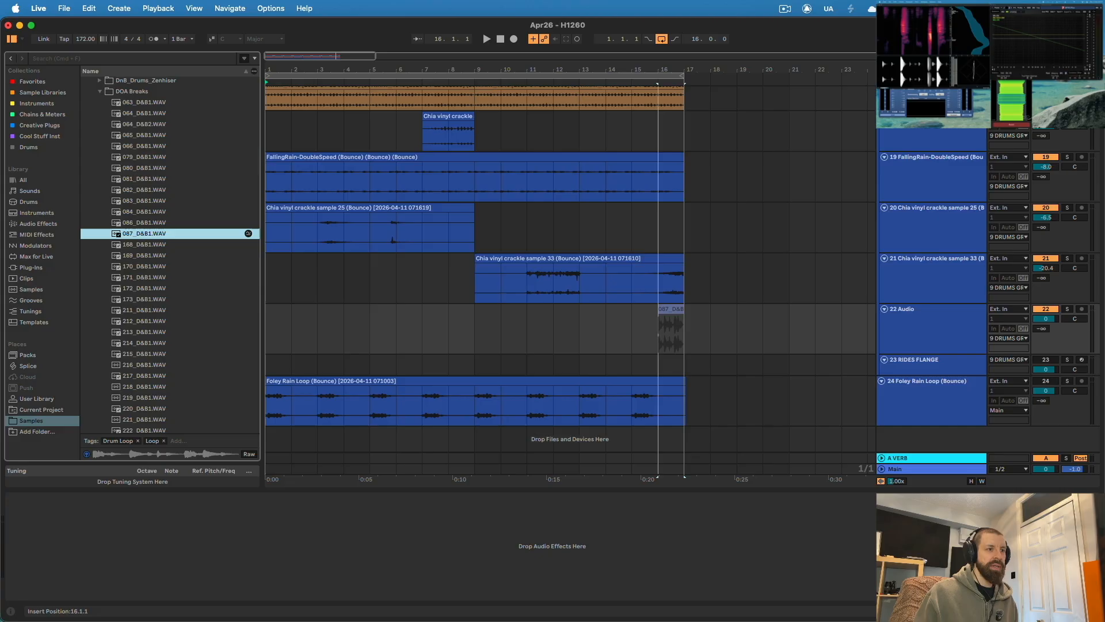
{"action": "left_click", "coordinate": [632, 331]}
{"action": "key", "text": "space"}
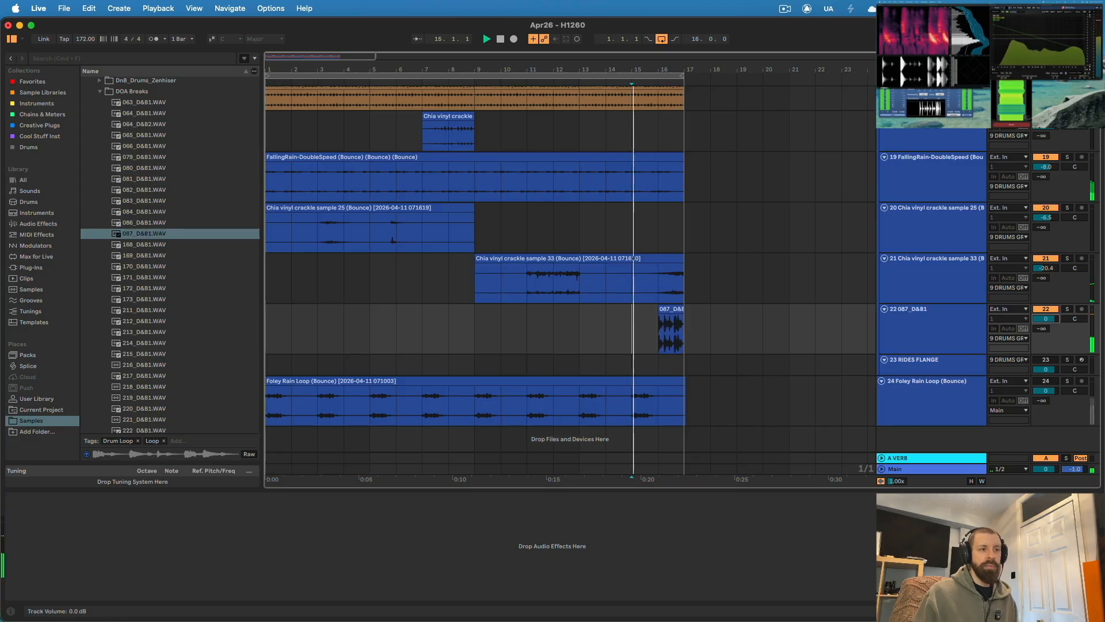
{"action": "scroll", "coordinate": [663, 328], "scroll_direction": "up", "scroll_amount": 10}
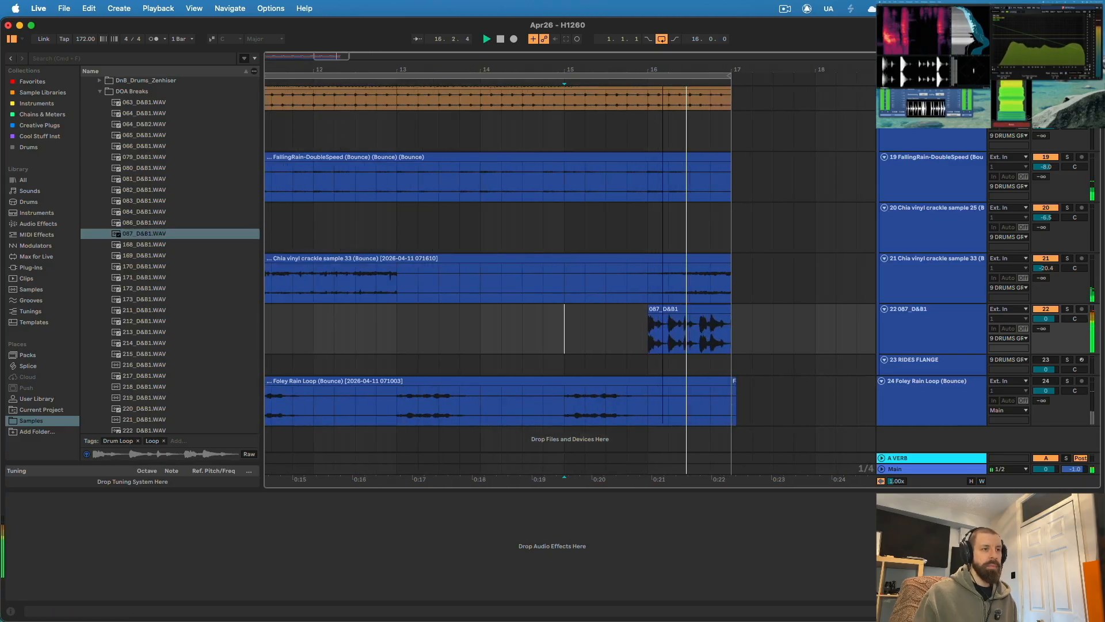
{"action": "scroll", "coordinate": [570, 271], "scroll_direction": "right", "scroll_amount": 4}
{"action": "scroll", "coordinate": [570, 270], "scroll_direction": "up", "scroll_amount": 2}
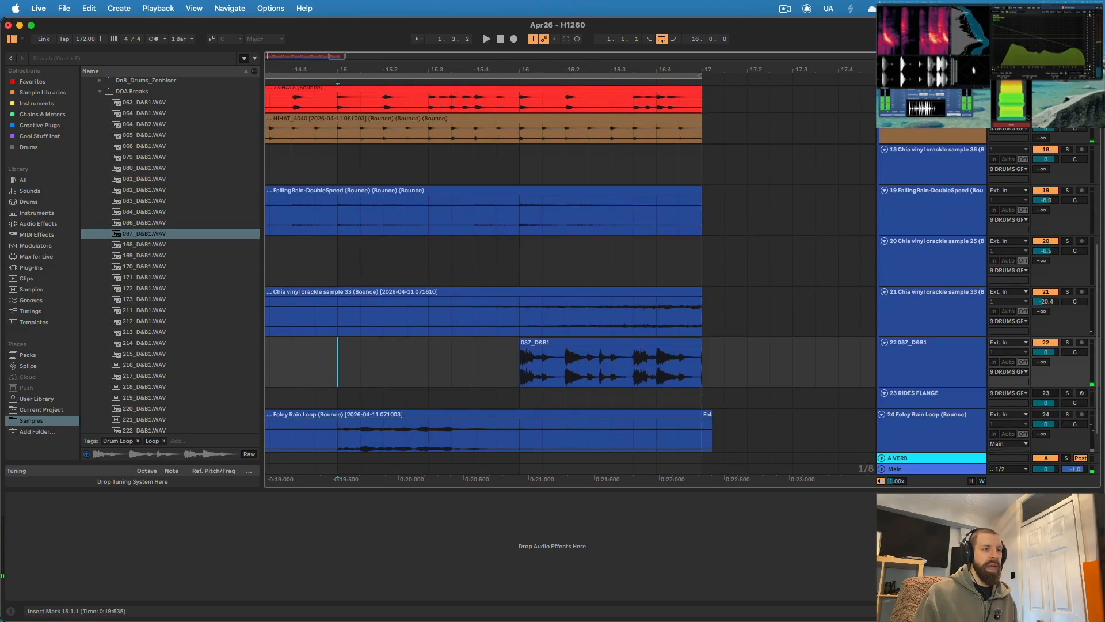
Move the 087_D&B1 track directly above FDRUM PARALLEL in the drum group.
{"action": "left_click", "coordinate": [932, 347]}
{"action": "left_click_drag", "start_coordinate": [932, 346], "coordinate": [932, 112]}
{"action": "scroll", "coordinate": [576, 167], "scroll_direction": "up", "scroll_amount": 3}
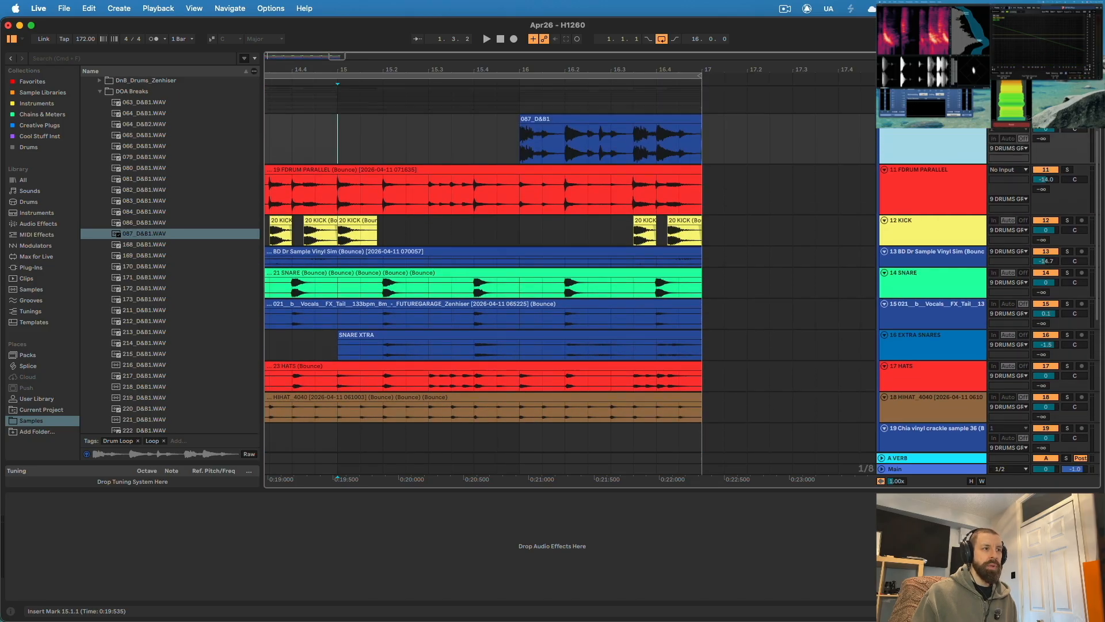
Delete the FDRUM PARALLEL audio from bar 16 onward, fade out the remaining clip's end, and play the result.
{"action": "left_click_drag", "start_coordinate": [519, 216], "coordinate": [724, 215]}
{"action": "left_click_drag", "start_coordinate": [517, 202], "coordinate": [515, 202]}
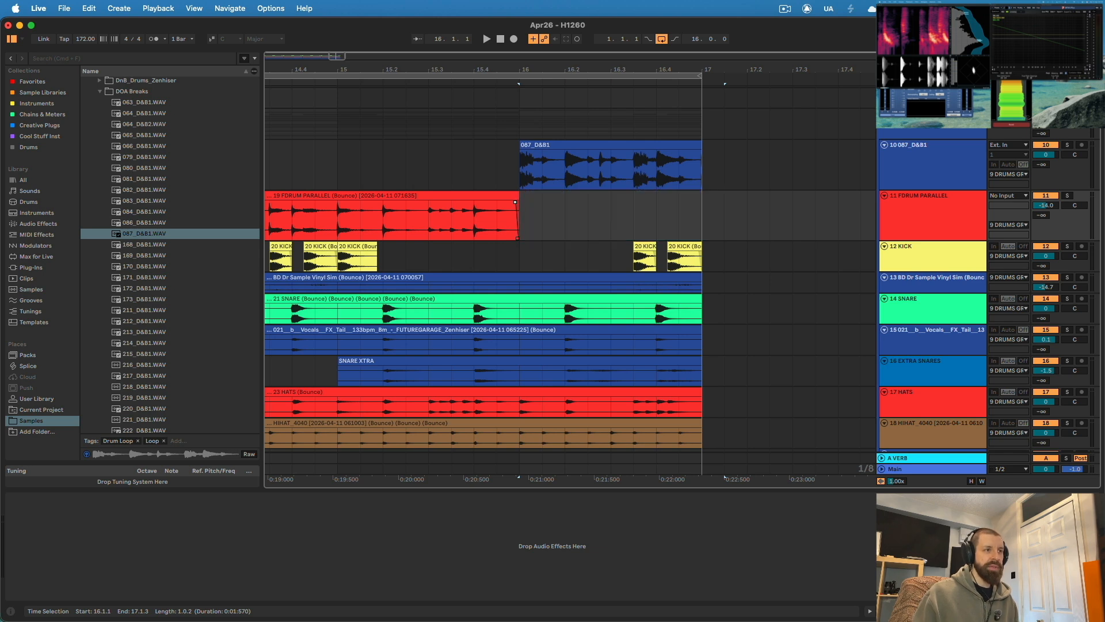
{"action": "key", "text": "space"}
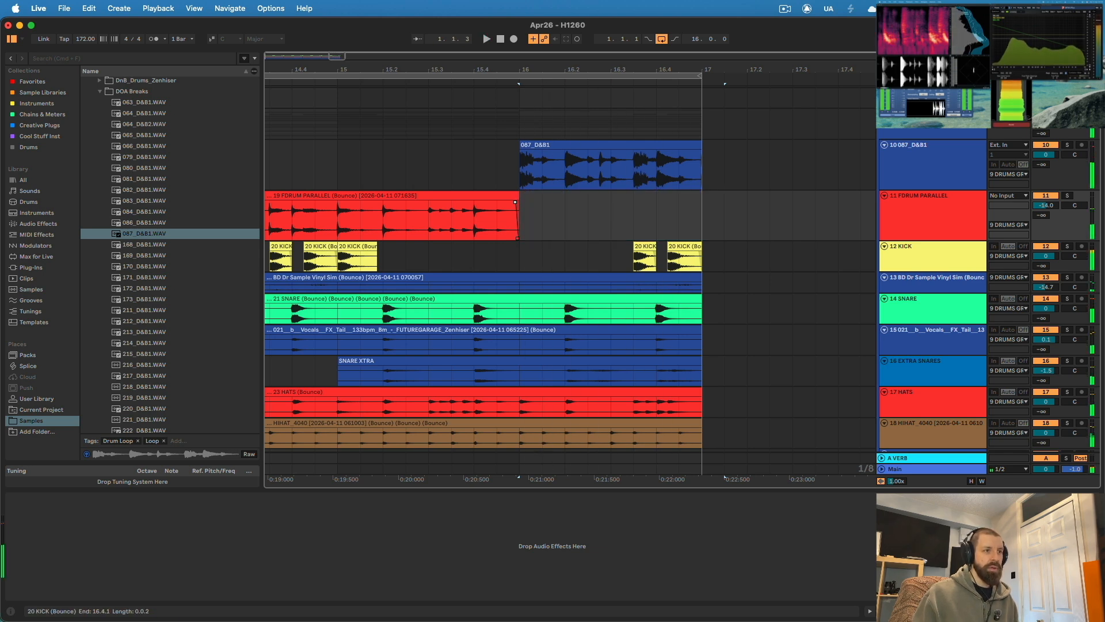
Move the last 20 KICK clip to the start of bar 16 and audition the break fill with the drums.
{"action": "left_click_drag", "start_coordinate": [684, 260], "coordinate": [536, 260]}
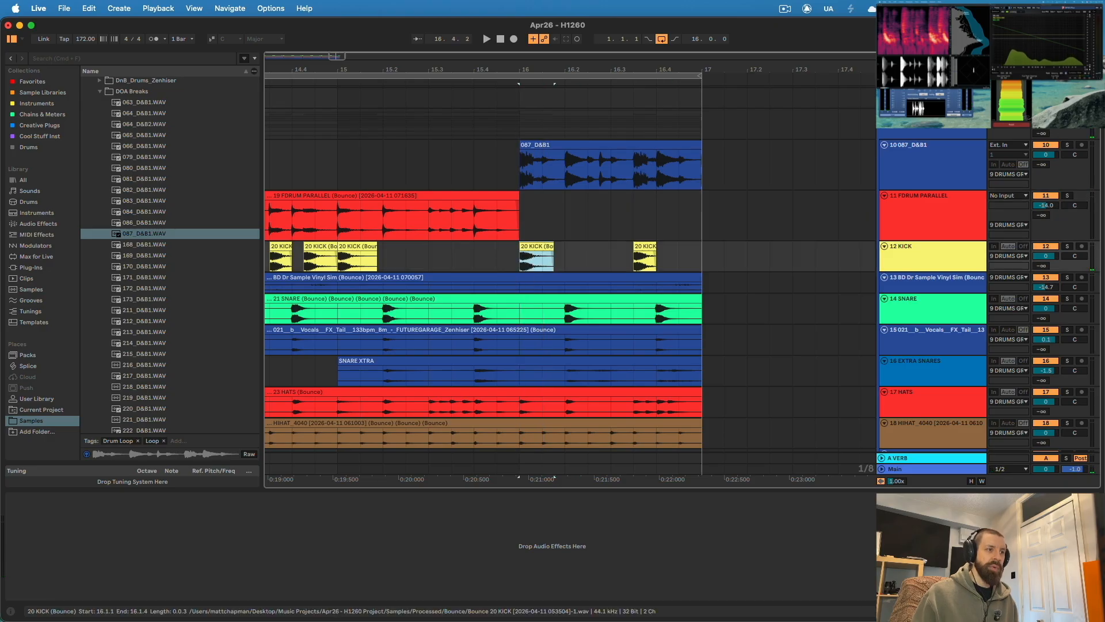
{"action": "scroll", "coordinate": [529, 221], "scroll_direction": "up", "scroll_amount": 5}
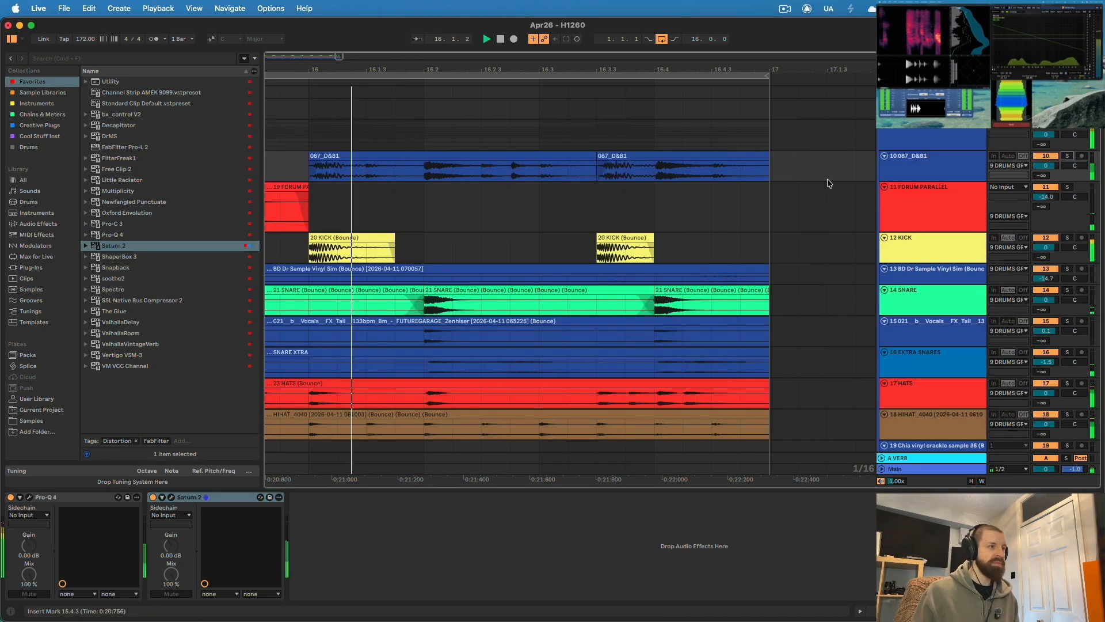
{"action": "key", "text": "space"}
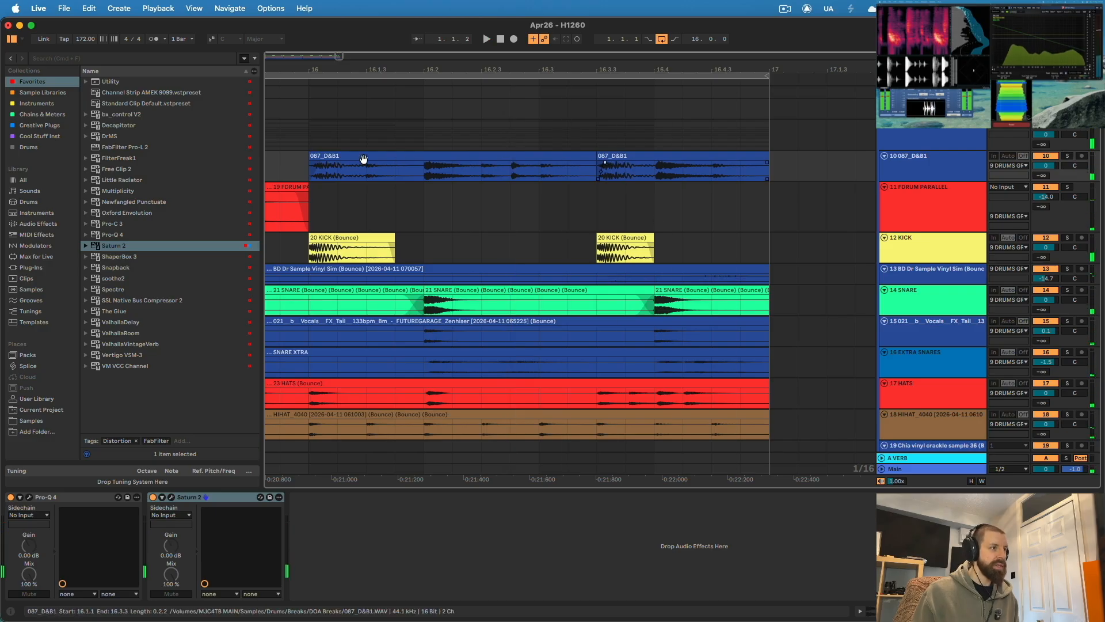
{"action": "key", "text": "space"}
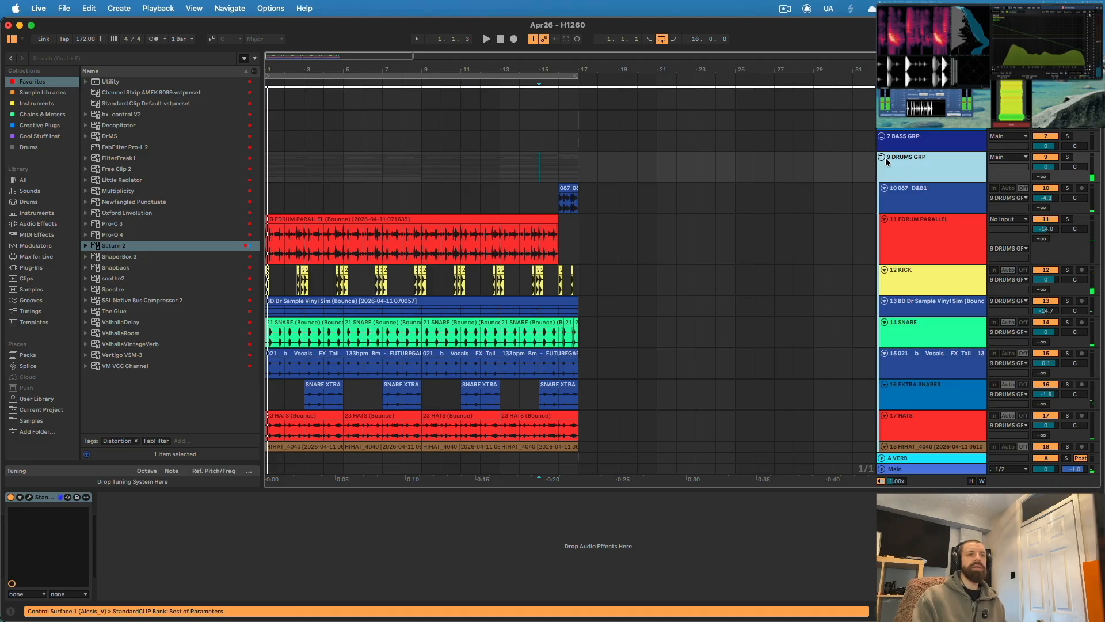
Collapse the DRUMS GRP and activate the Foley Rain Loop (Bounce) track.
{"action": "left_click", "coordinate": [882, 156]}
{"action": "left_click", "coordinate": [881, 174]}
{"action": "left_click", "coordinate": [881, 174]}
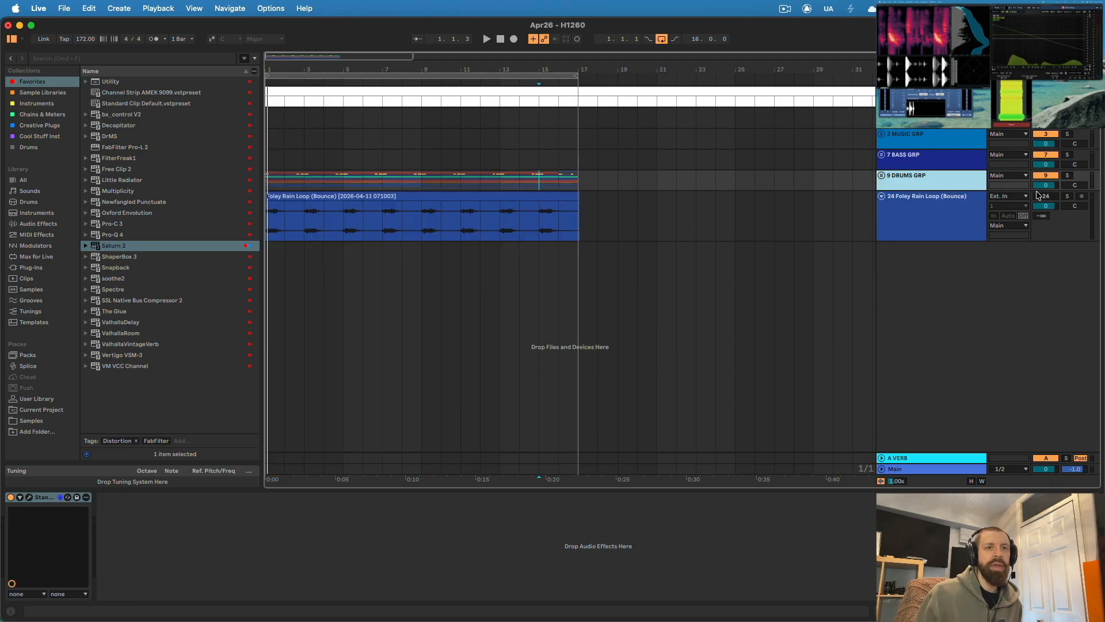
{"action": "left_click", "coordinate": [1039, 196]}
Expand the DRUMS GRP, set its reverb send to -6.0 dB, and open ValhallaRoom on the A VERB return during playback.
{"action": "left_click", "coordinate": [881, 175]}
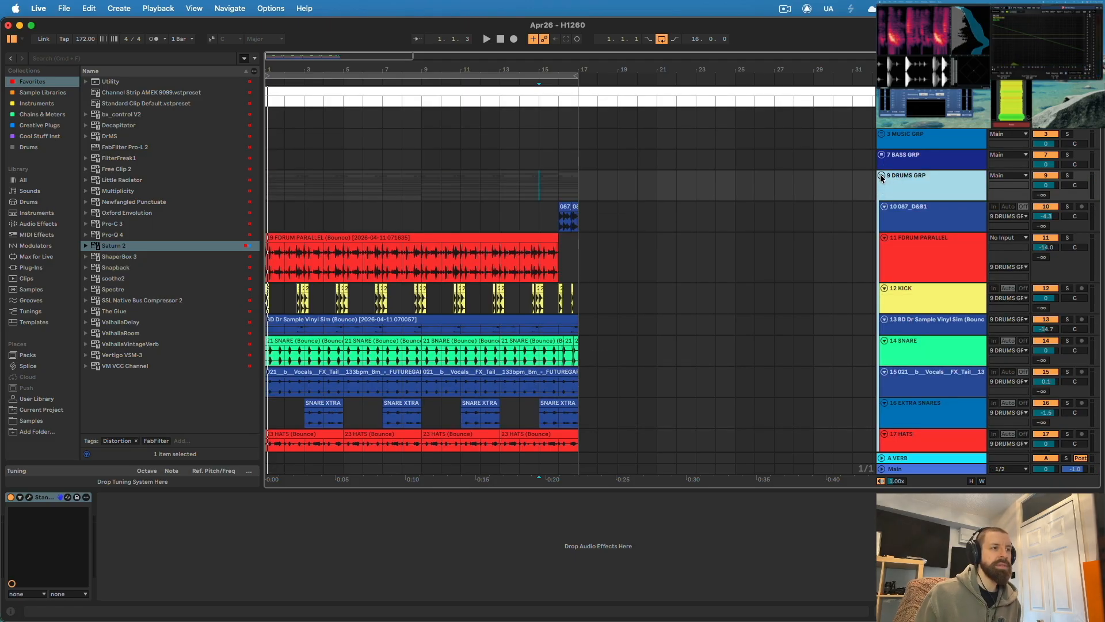
{"action": "key", "text": "space"}
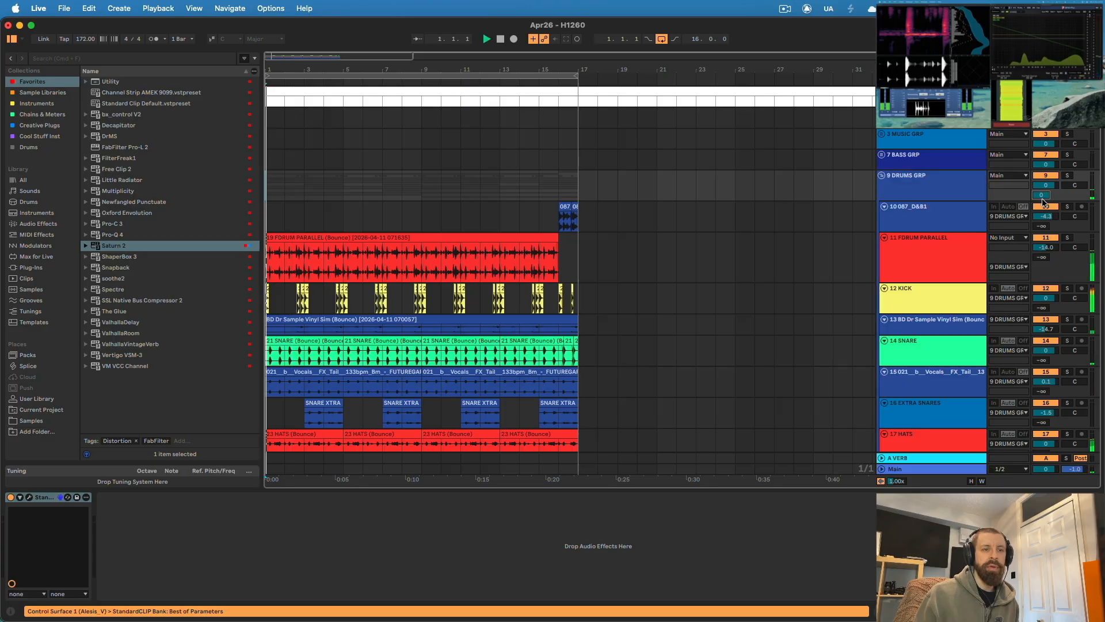
{"action": "left_click", "coordinate": [918, 458]}
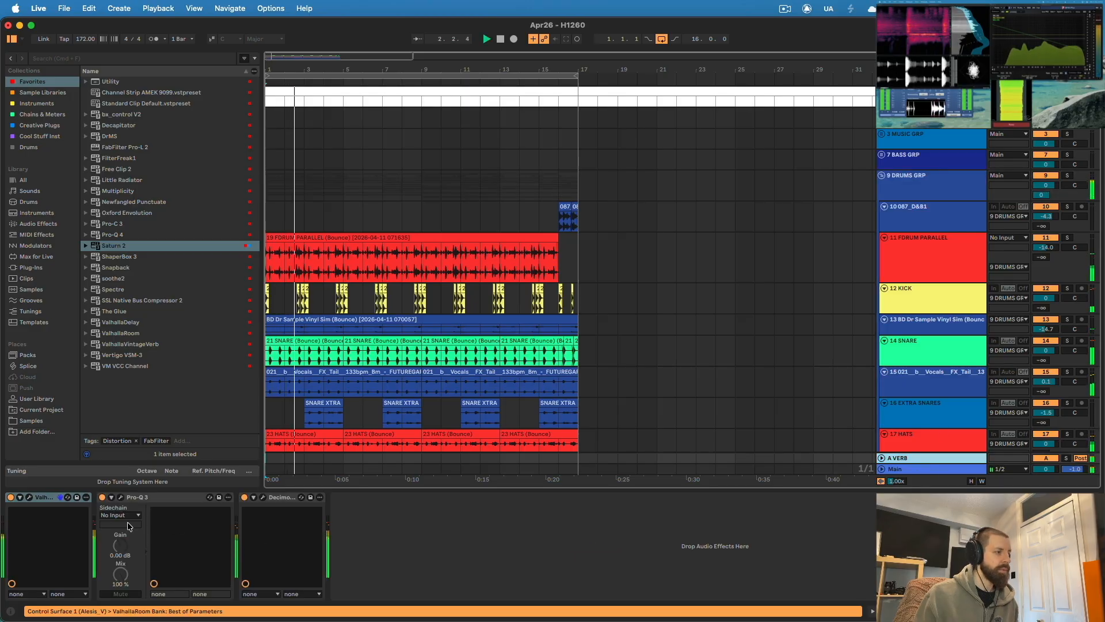
{"action": "left_click", "coordinate": [30, 497]}
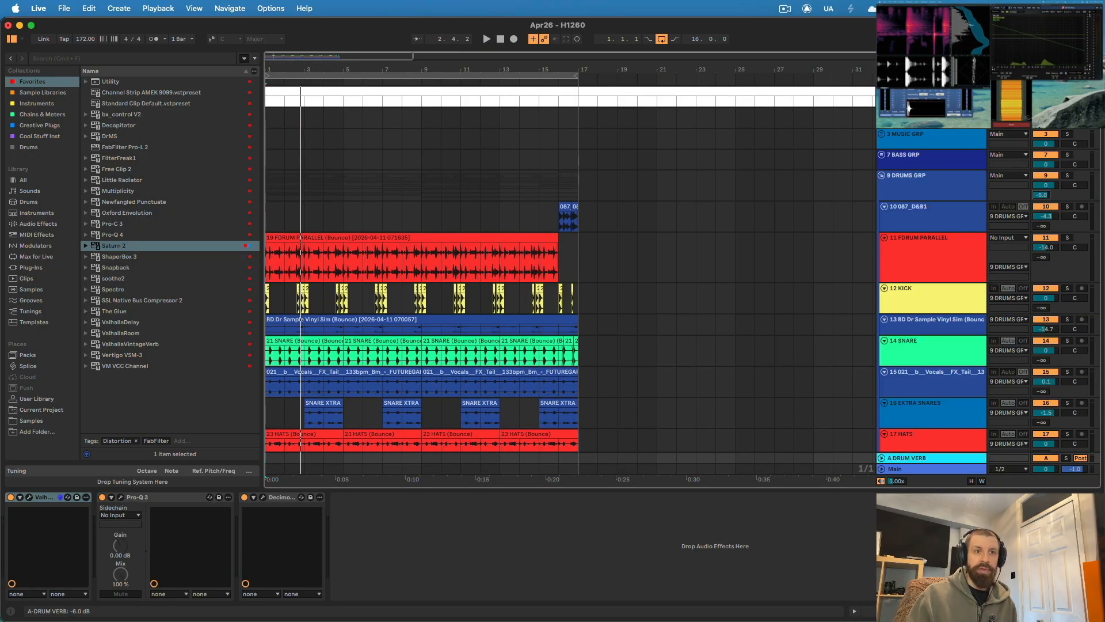
Collapse the DRUMS GRP, play the beat, and open the Decimort effect on the DRUM VERB return to inspect it.
{"action": "left_click", "coordinate": [882, 175]}
{"action": "key", "text": "space"}
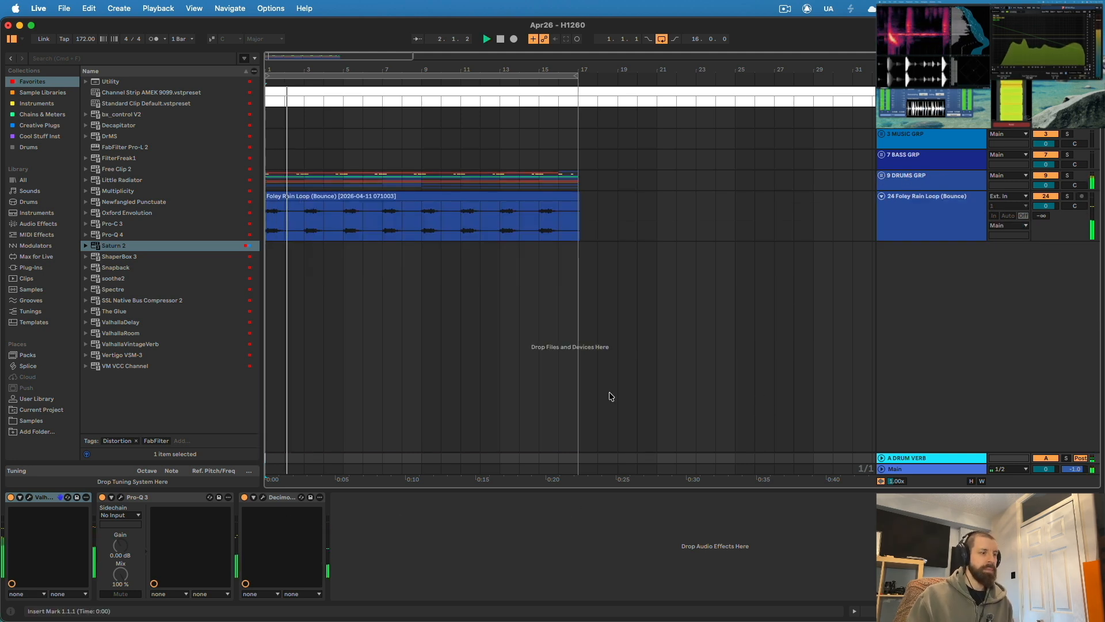
{"action": "left_click", "coordinate": [263, 496]}
{"action": "mouse_move", "coordinate": [661, 168]}
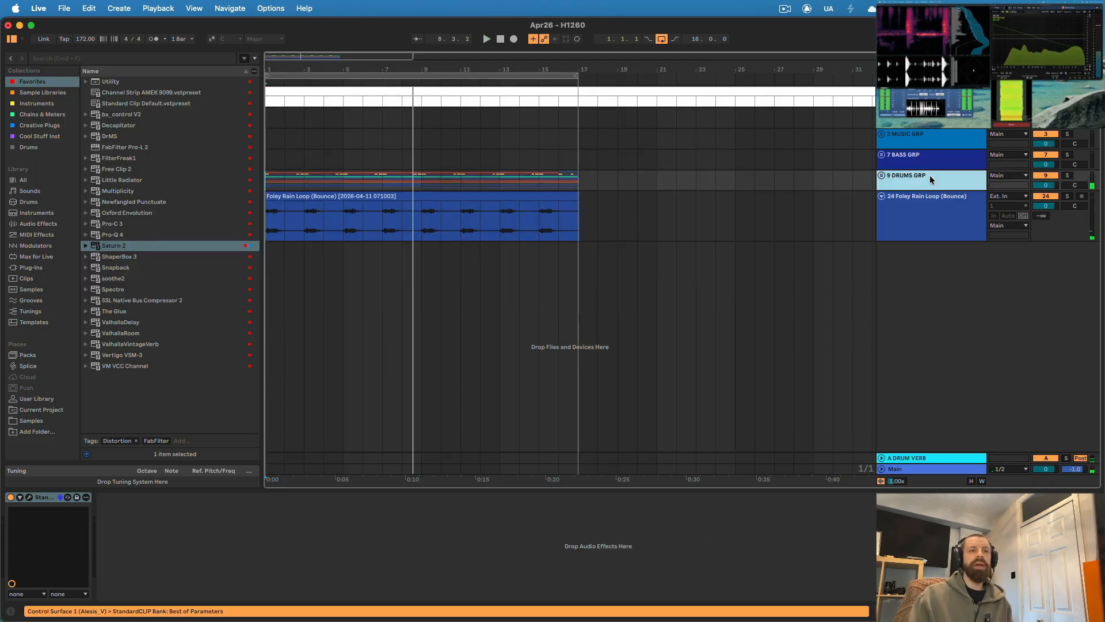
Solo the DRUM VERB return to audition the drum reverb, and leave the DRUMS GRP collapsed.
{"action": "left_click", "coordinate": [881, 176]}
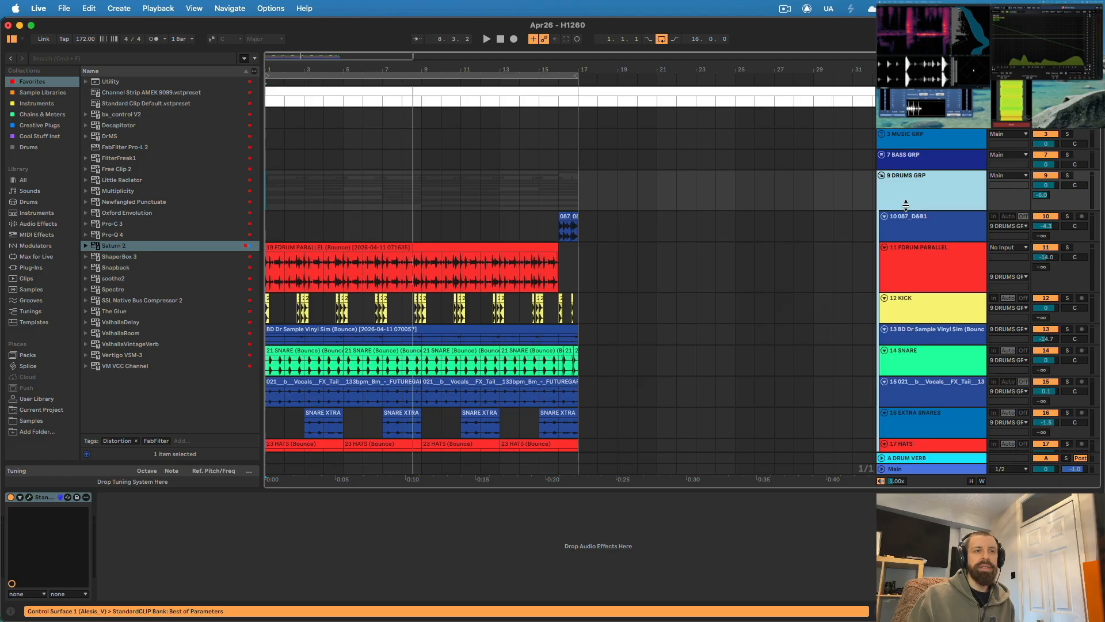
{"action": "left_click", "coordinate": [881, 176]}
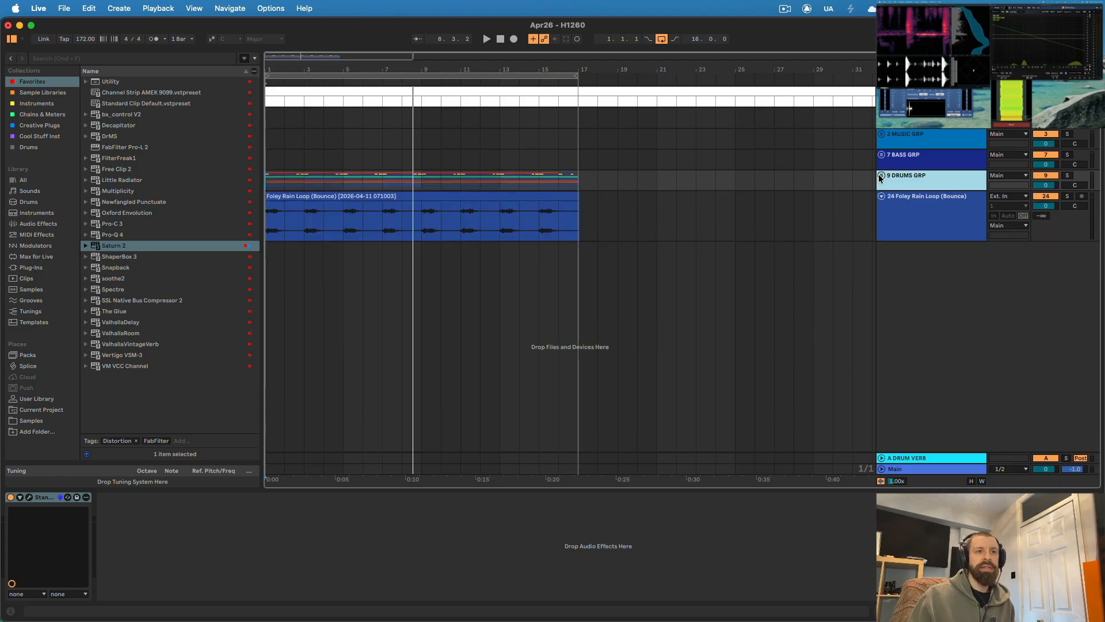
{"action": "left_click", "coordinate": [1065, 458]}
{"action": "key", "text": "space"}
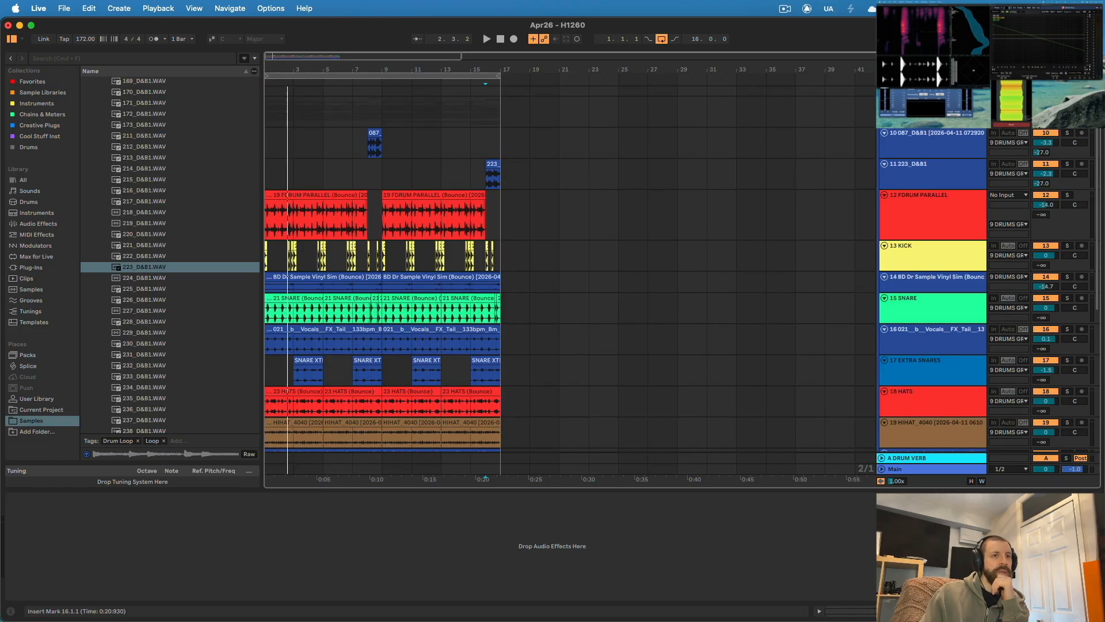
{"action": "left_click", "coordinate": [881, 101]}
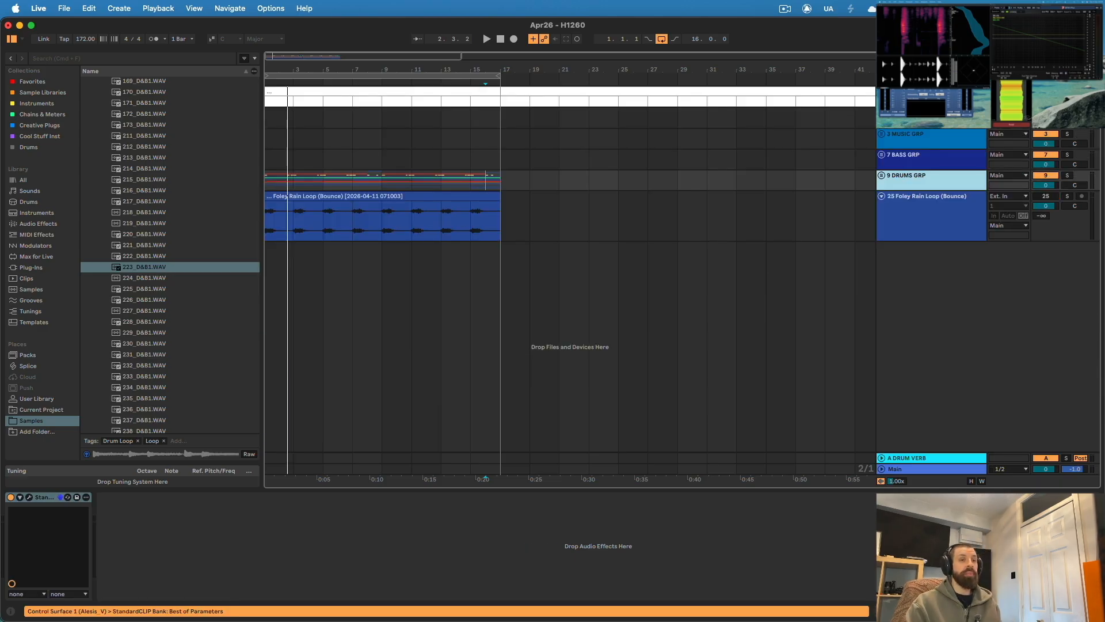